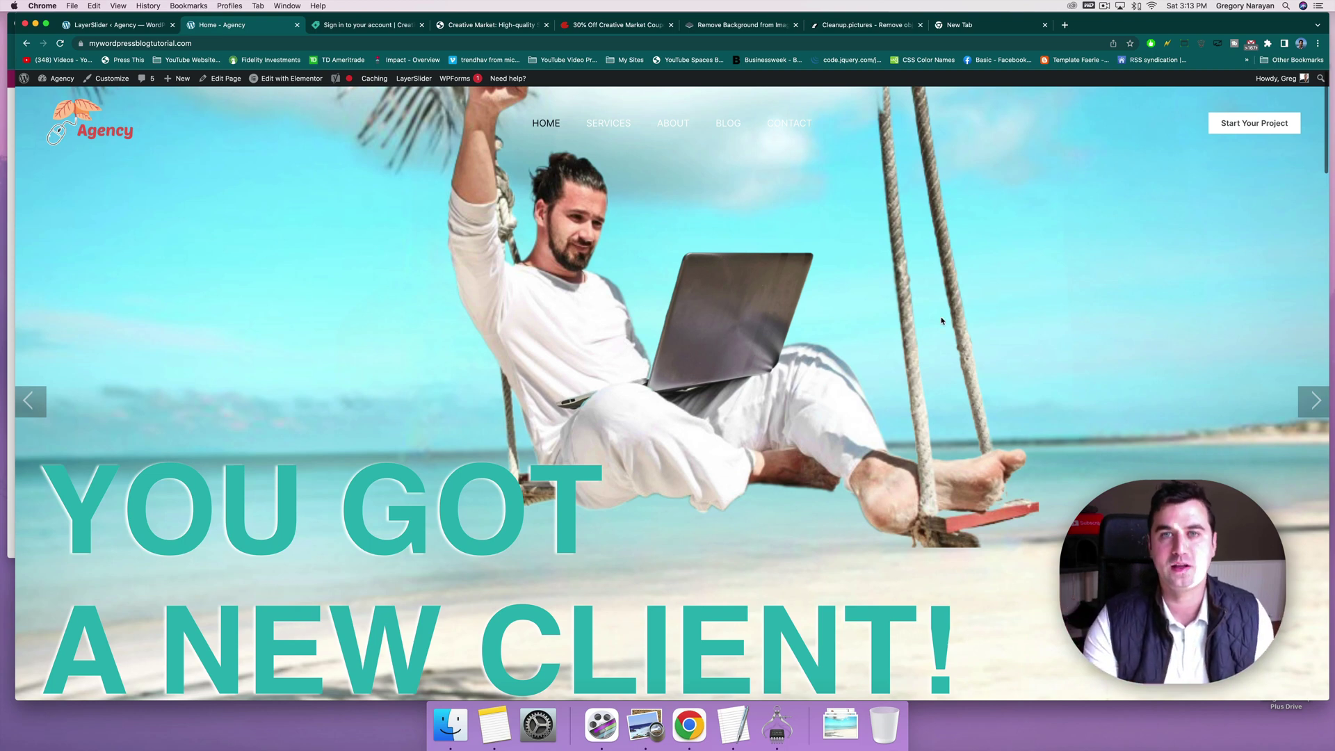
# Step: Look over the remove.bg and Cleanup.pictures pages, then return to the LayerSlider beach slide
pyautogui.click(765, 25)
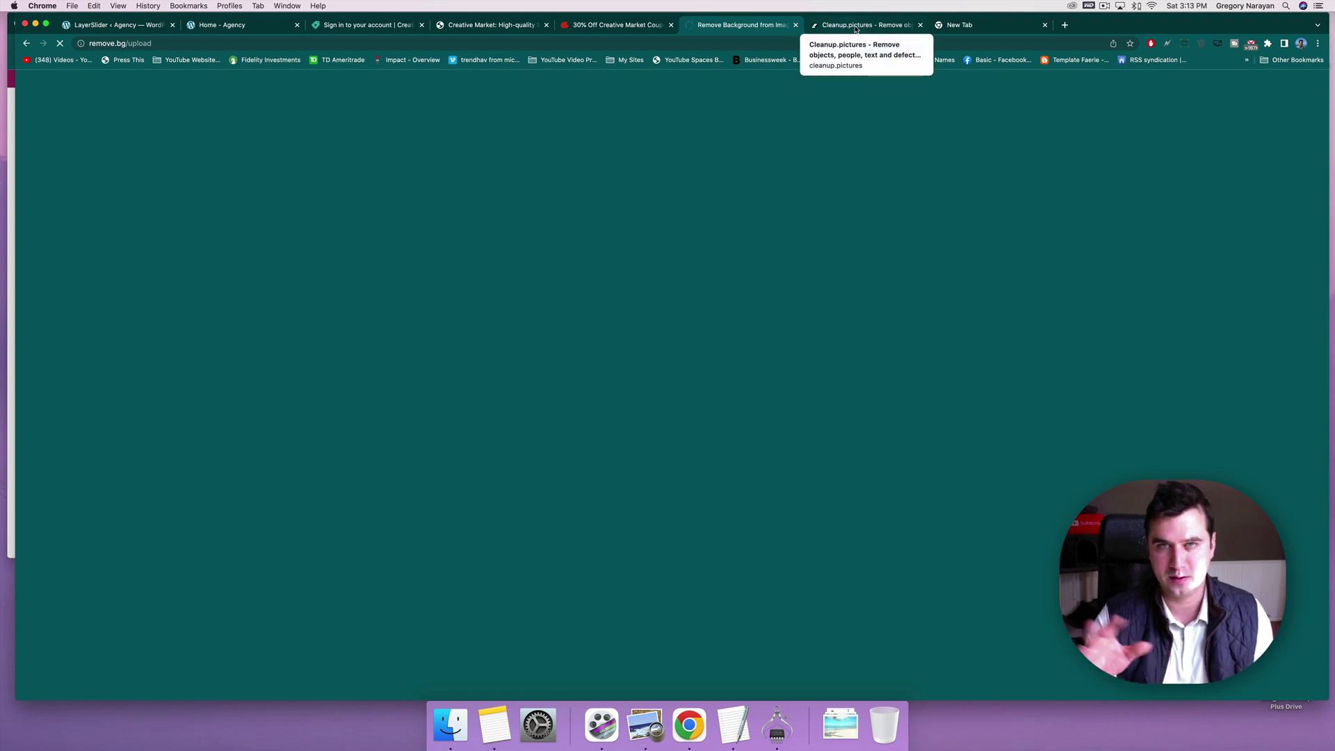
pyautogui.click(856, 27)
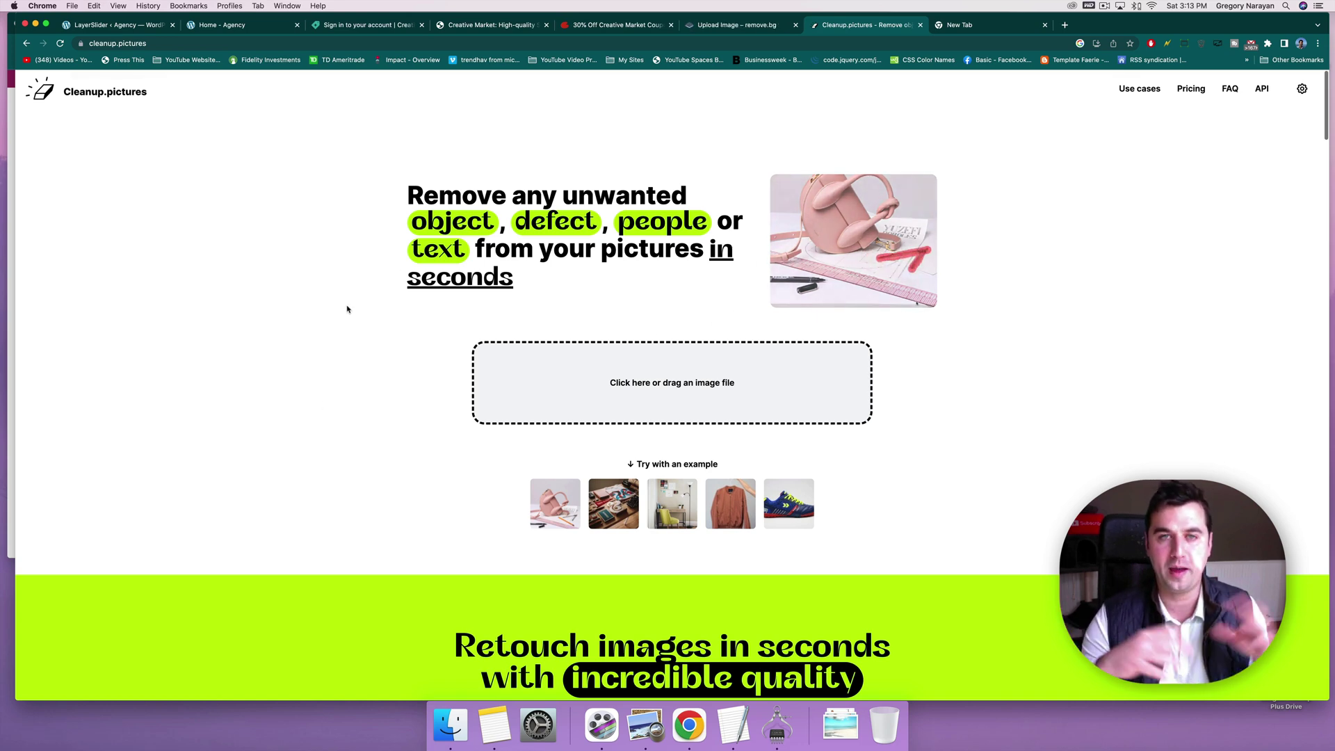
pyautogui.click(732, 23)
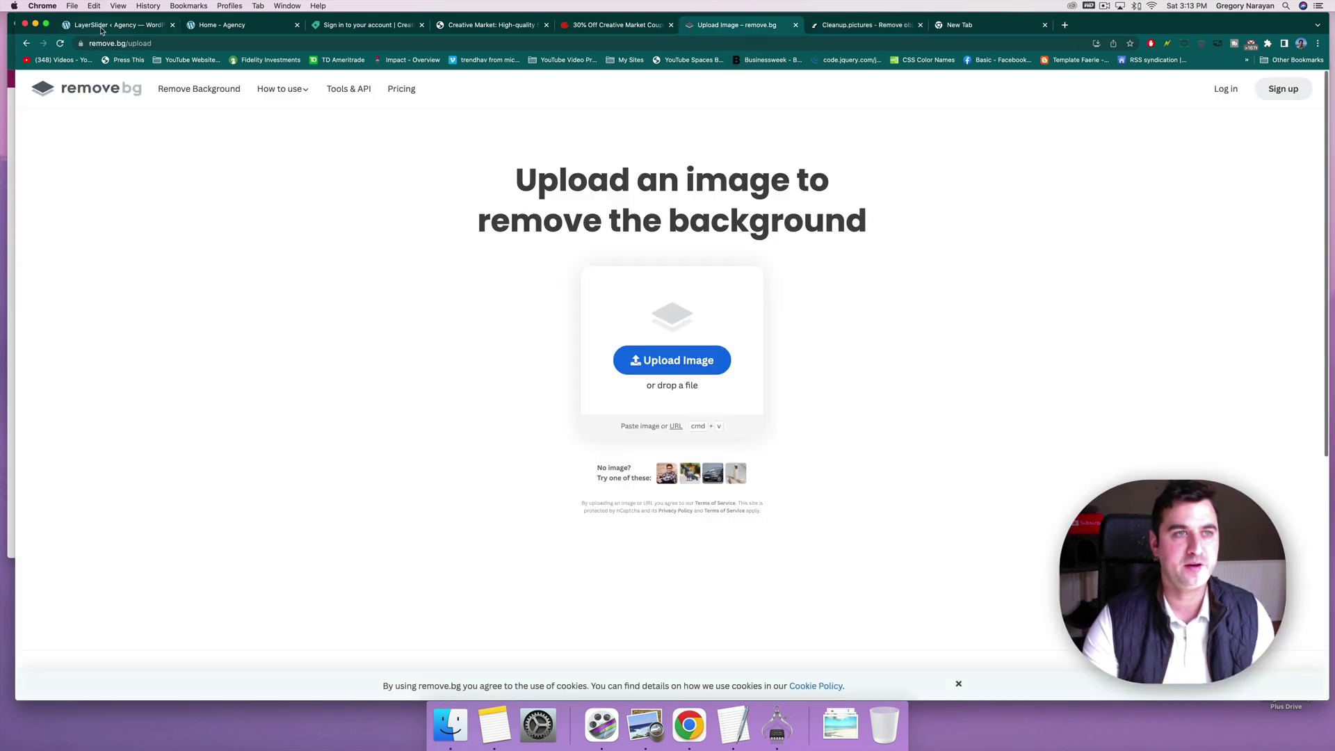
pyautogui.click(105, 25)
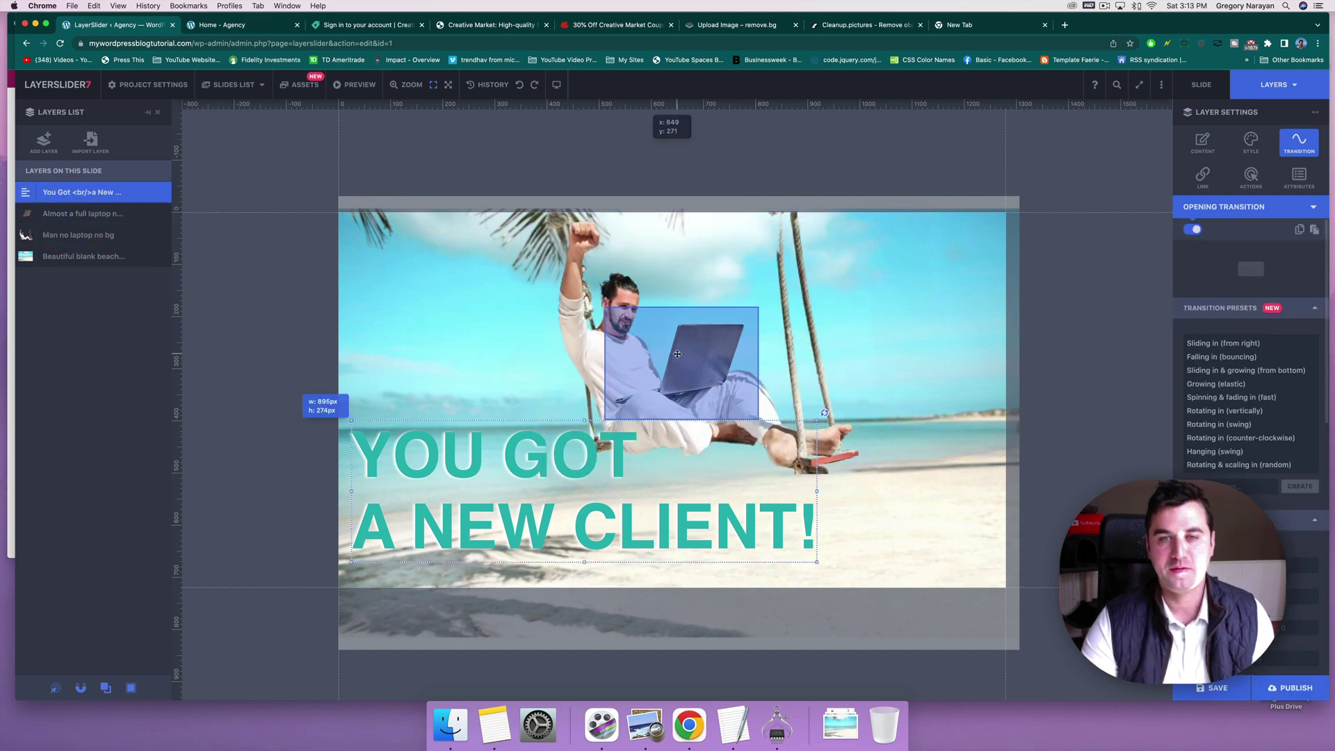
# Step: Drag the laptop layer off the man's lap, then undo so it sits back in place
pyautogui.moveTo(695, 356); pyautogui.dragTo(704, 302)
pyautogui.press('super+z')
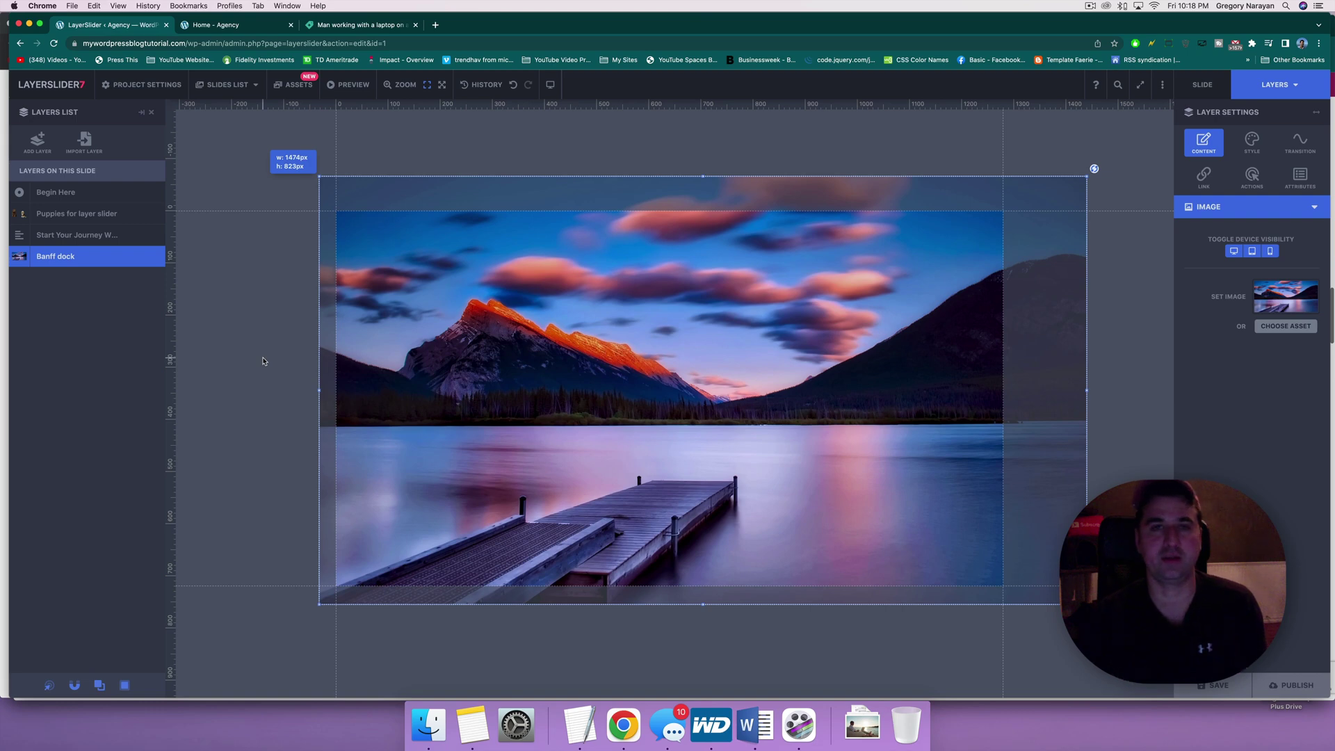
# Step: Add the beach hammock laptop photo to the cart with a $9 Commercial License and view the cart
pyautogui.click(350, 28)
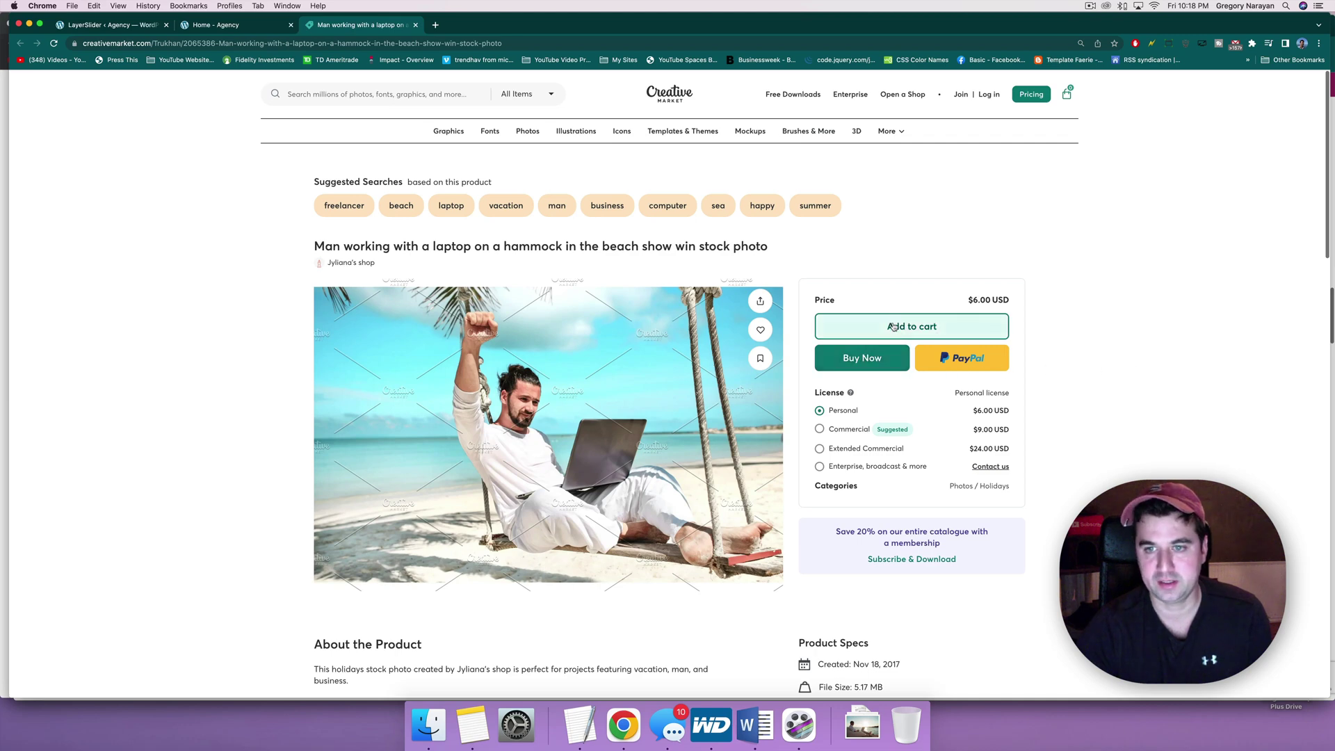
pyautogui.click(832, 429)
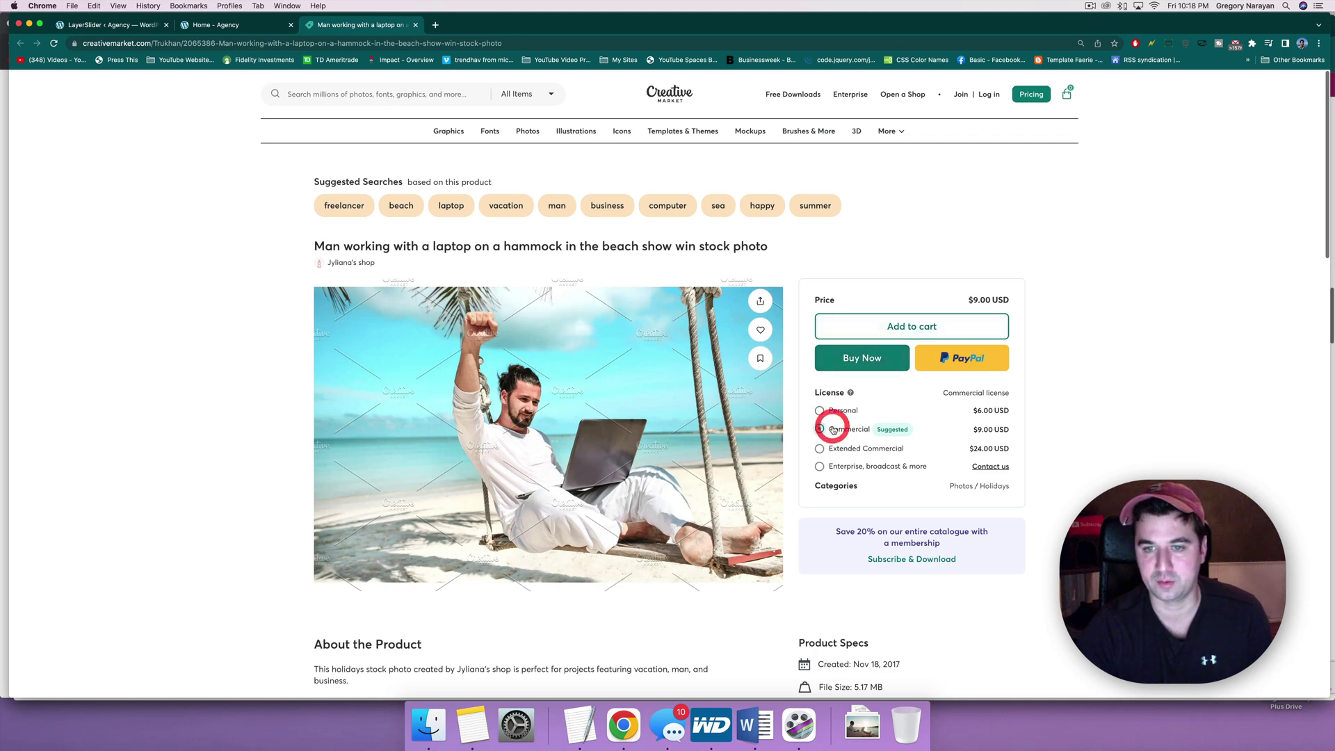
pyautogui.click(911, 325)
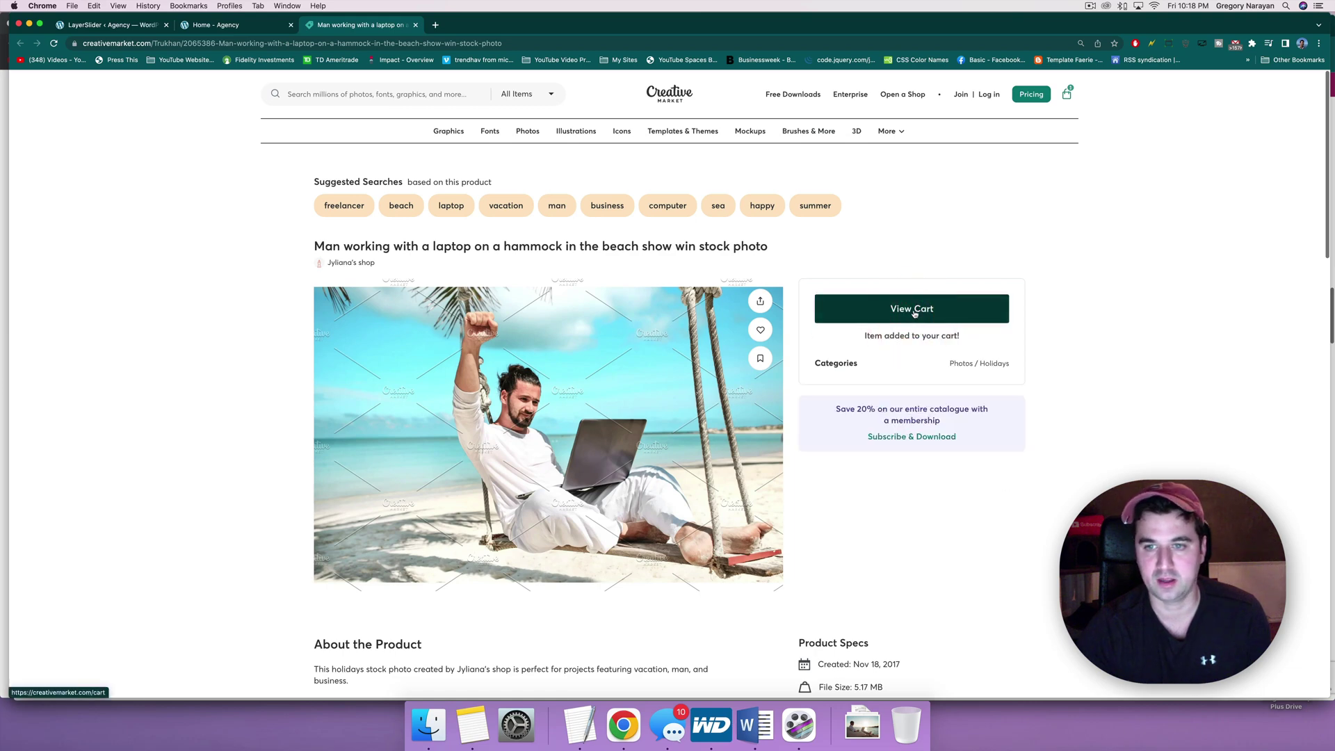
pyautogui.click(914, 313)
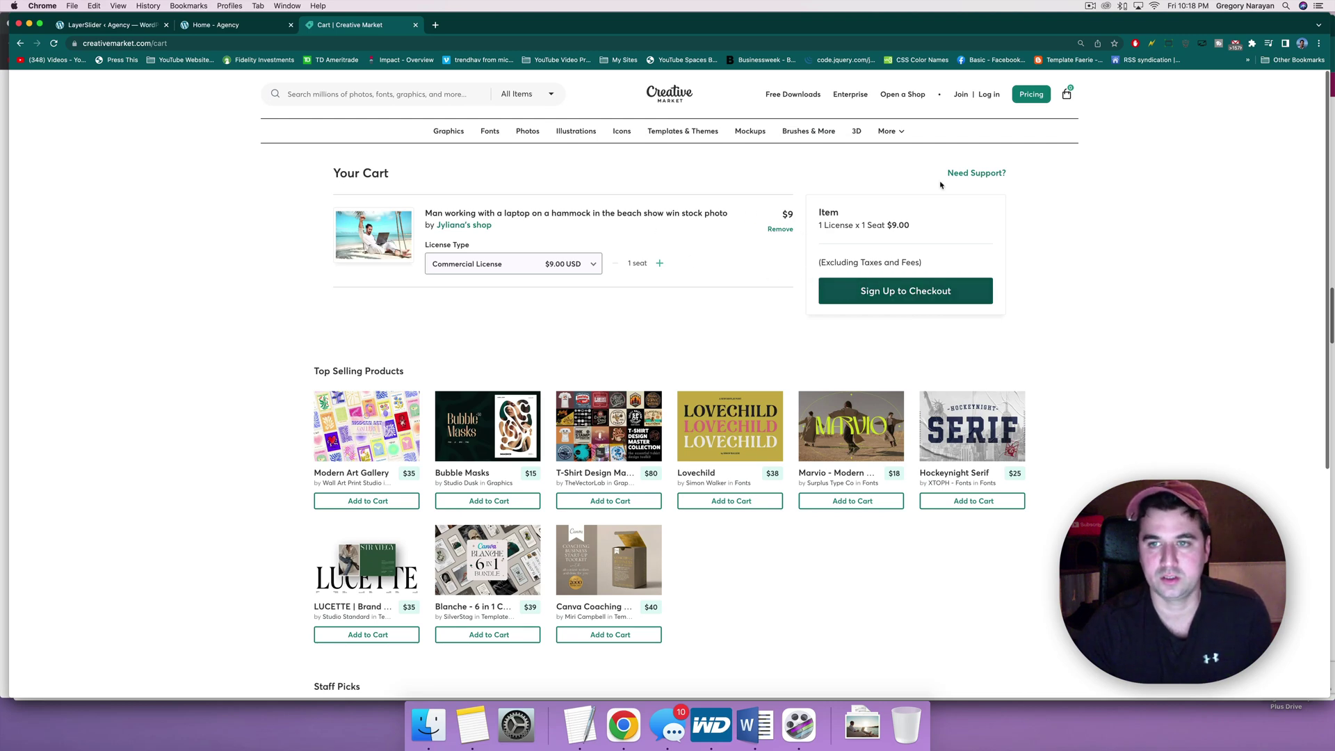
# Step: Start checkout and fill the sign-up form with the buyer's first name, last name and e-mail
pyautogui.click(876, 292)
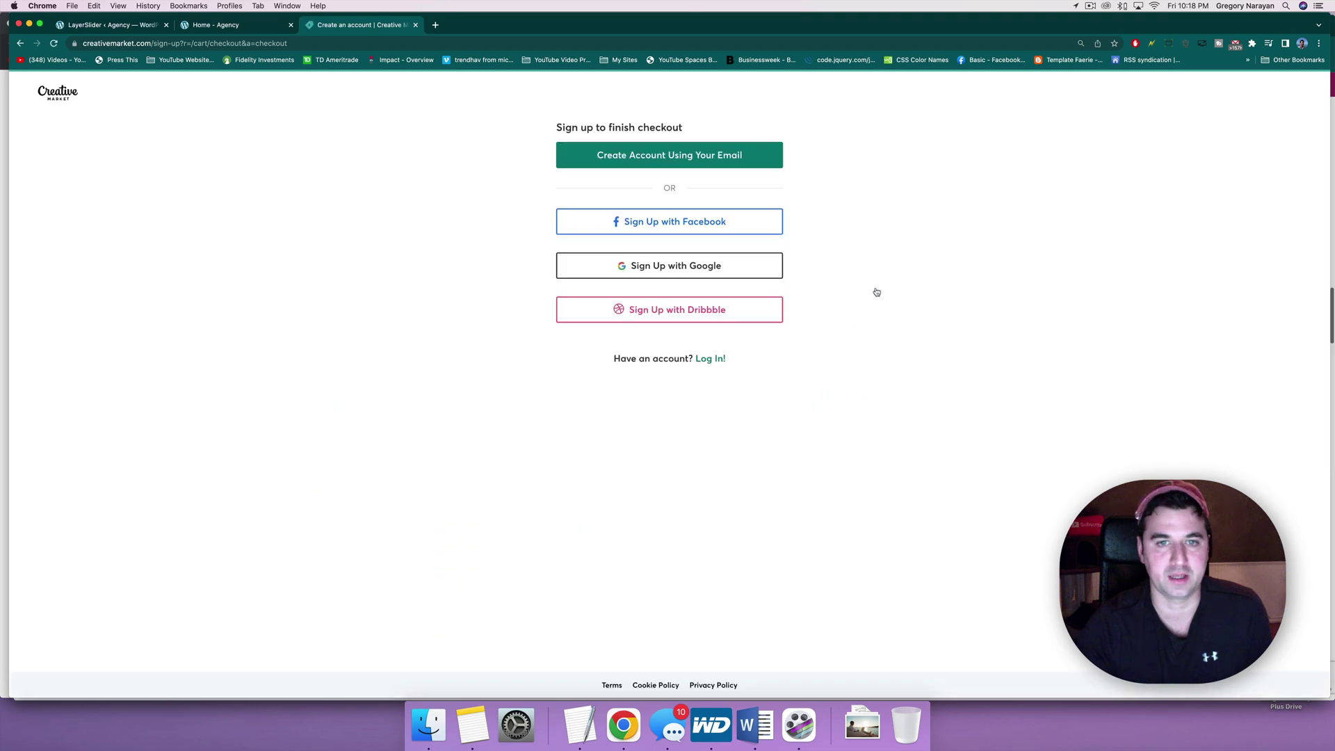
pyautogui.click(709, 159)
pyautogui.click(601, 162)
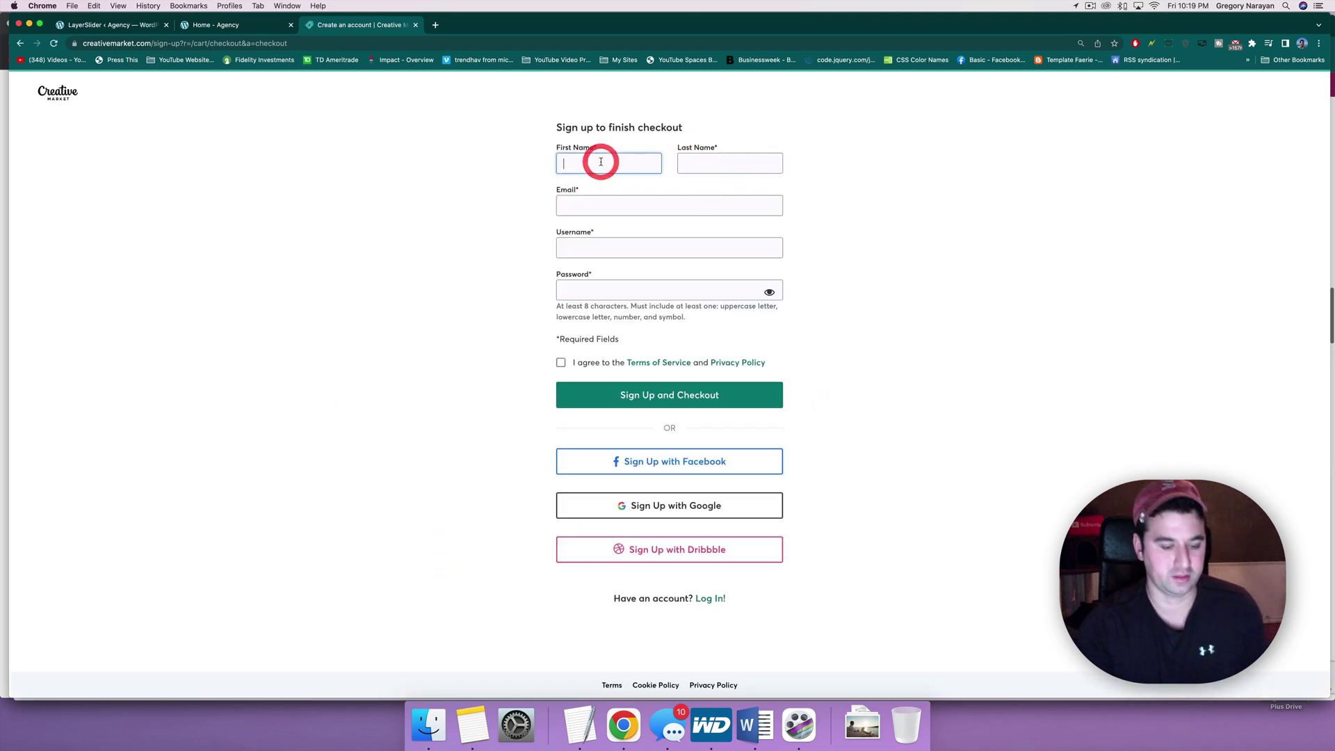
pyautogui.press('Tab')
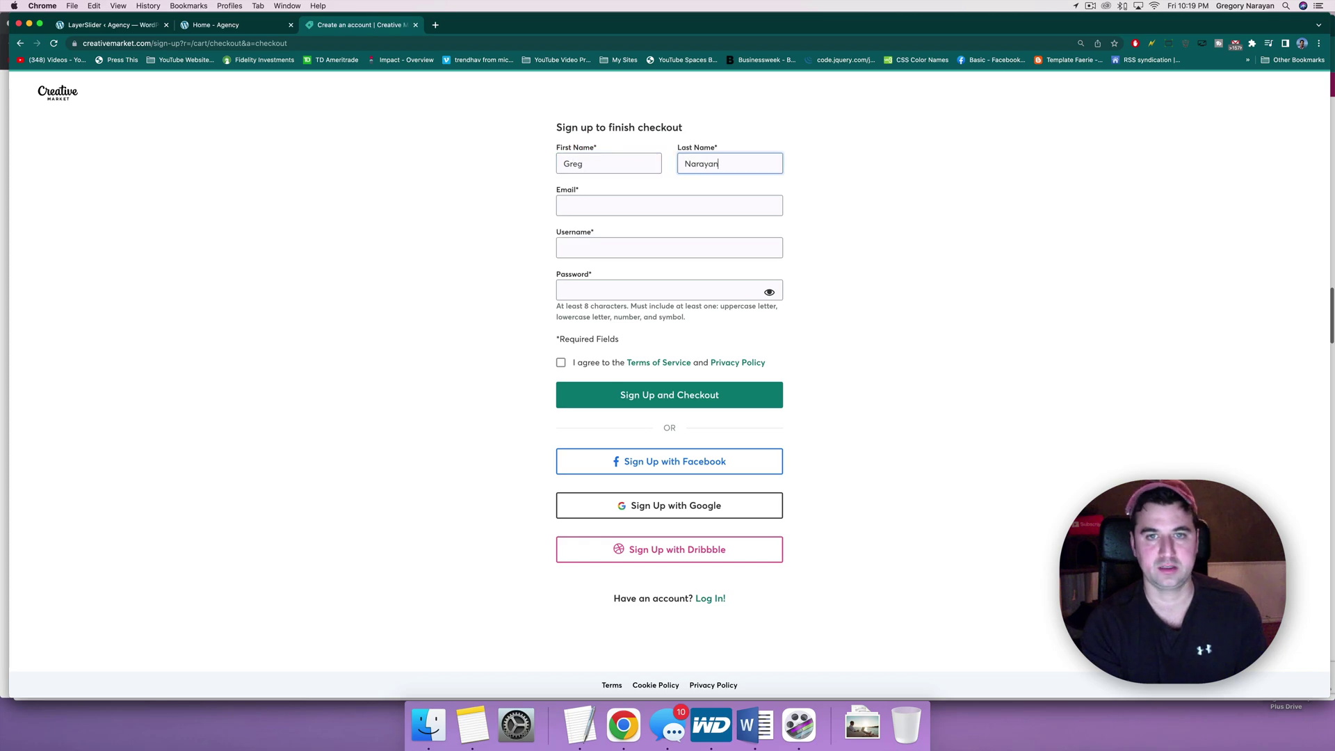
pyautogui.press('Tab')
pyautogui.write('gr')
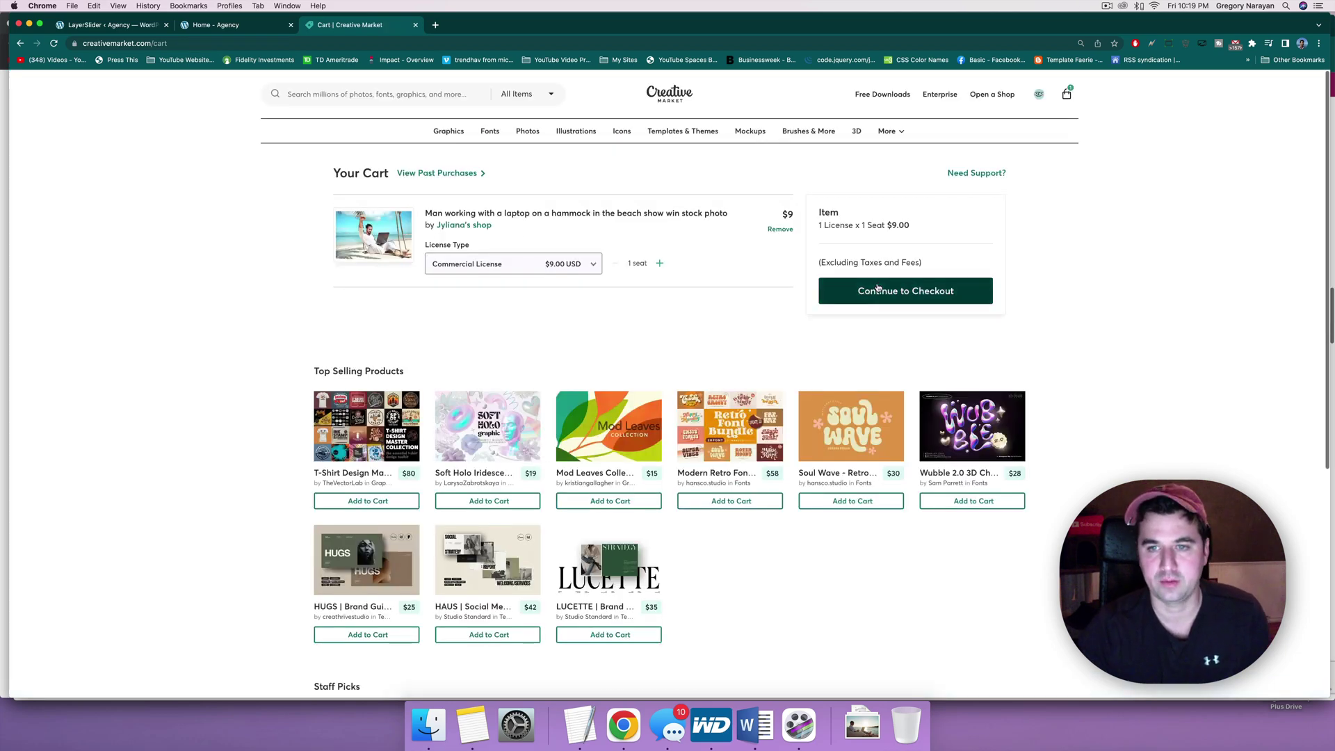
# Step: Finish the purchase and save the photo's zip download
pyautogui.click(877, 289)
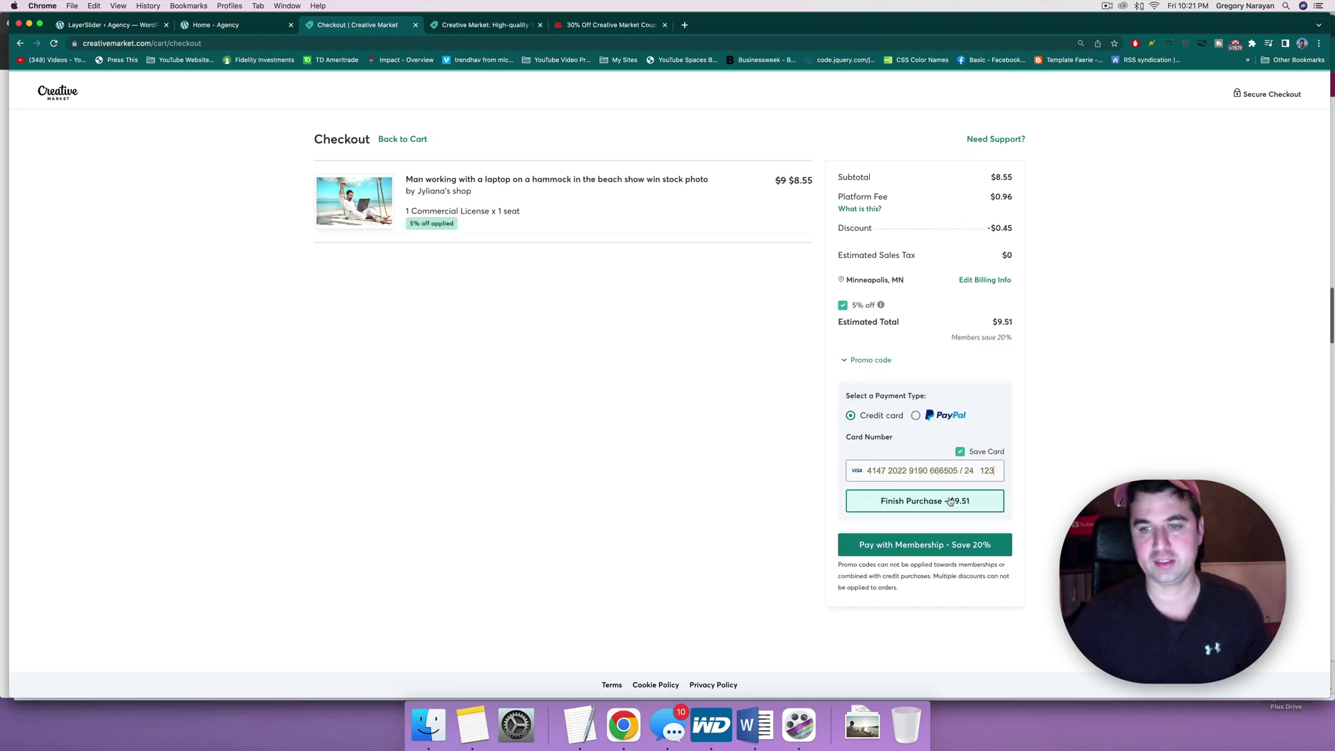
pyautogui.click(950, 502)
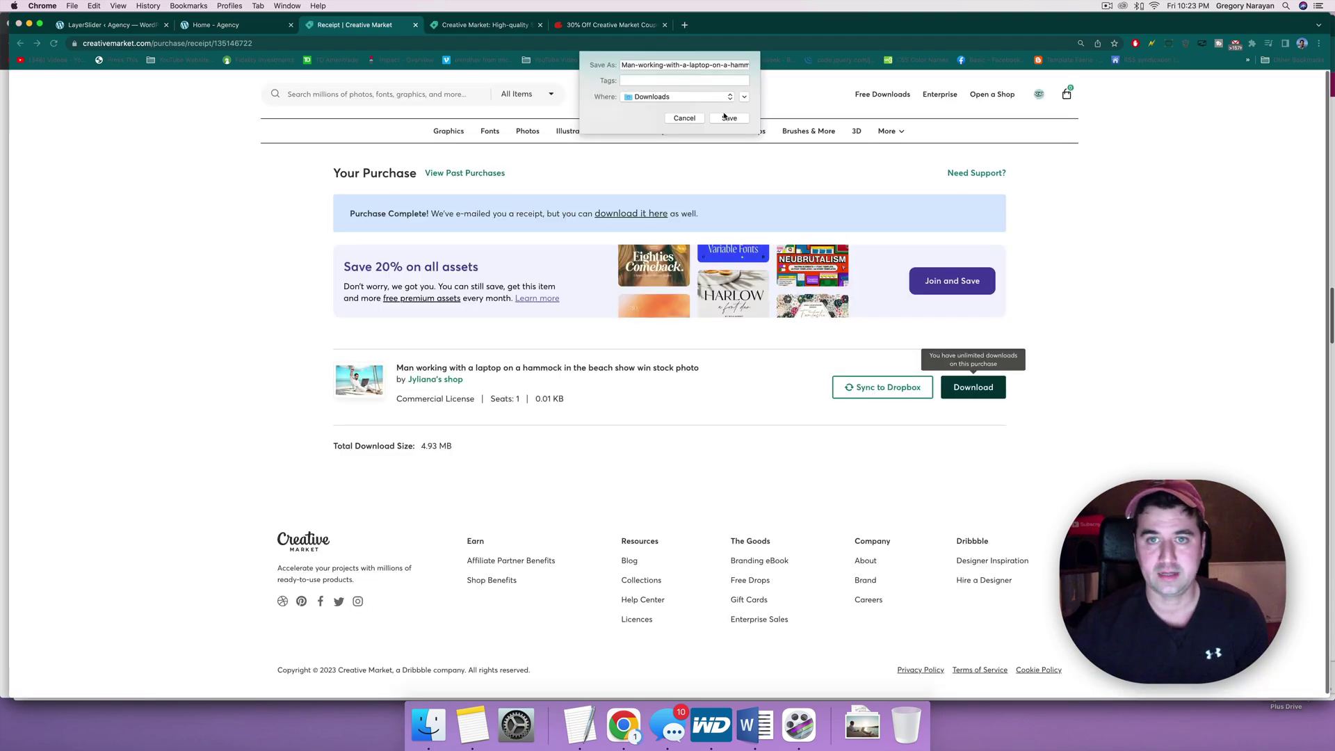
pyautogui.click(728, 118)
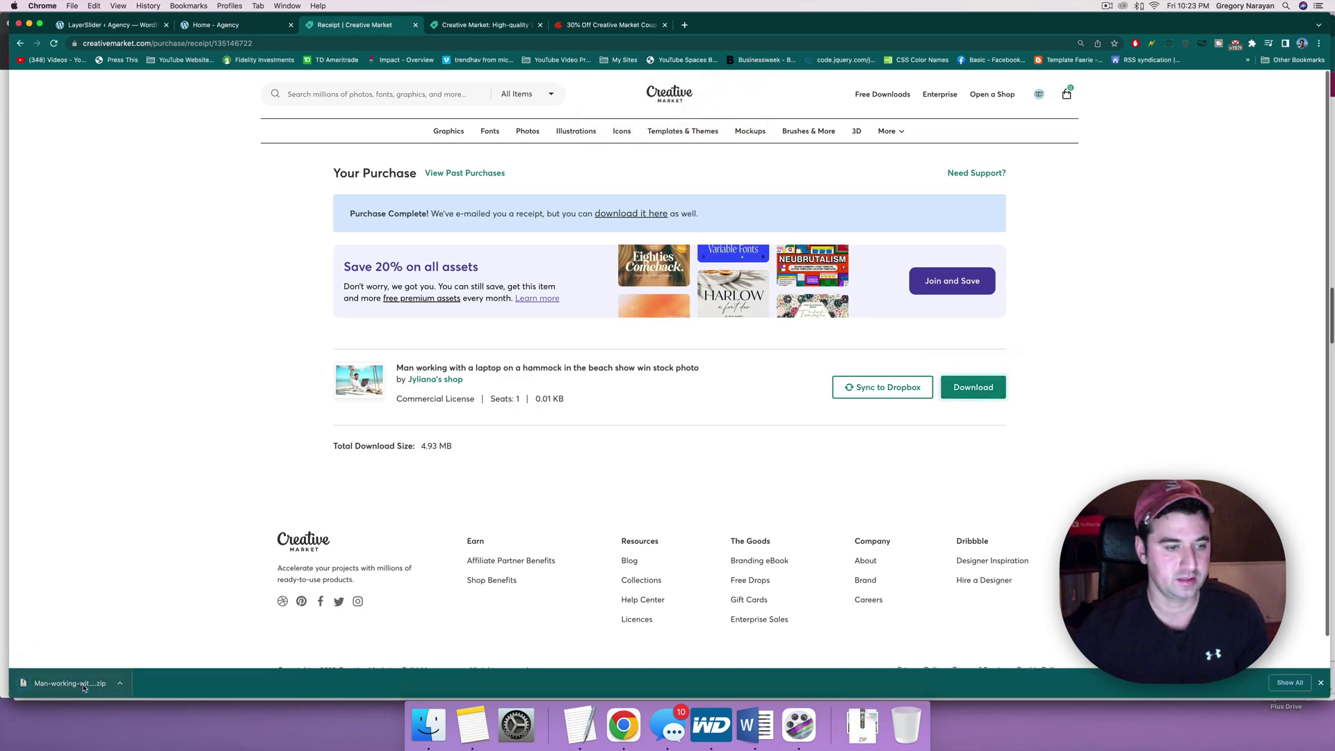
# Step: Unzip the download and preview Phangan beach-113.jpg with Quick Look
pyautogui.click(82, 685)
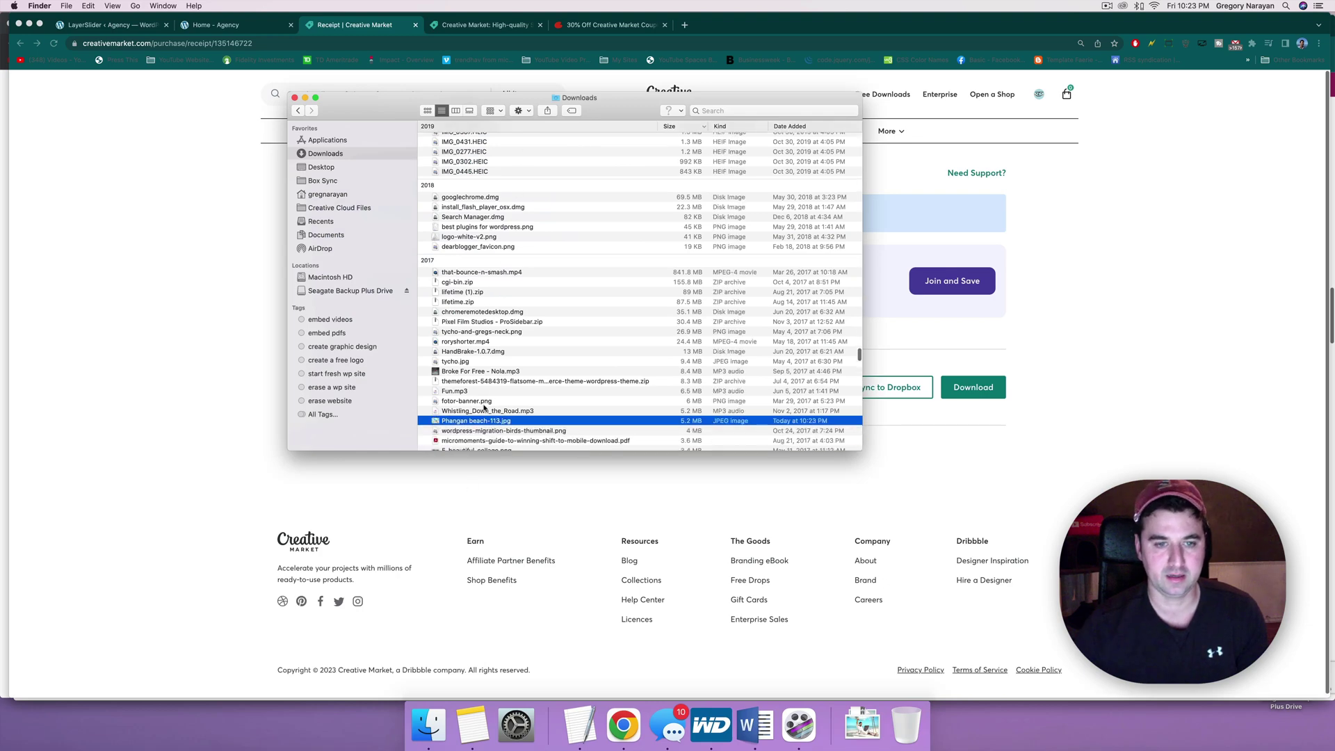
pyautogui.press('space')
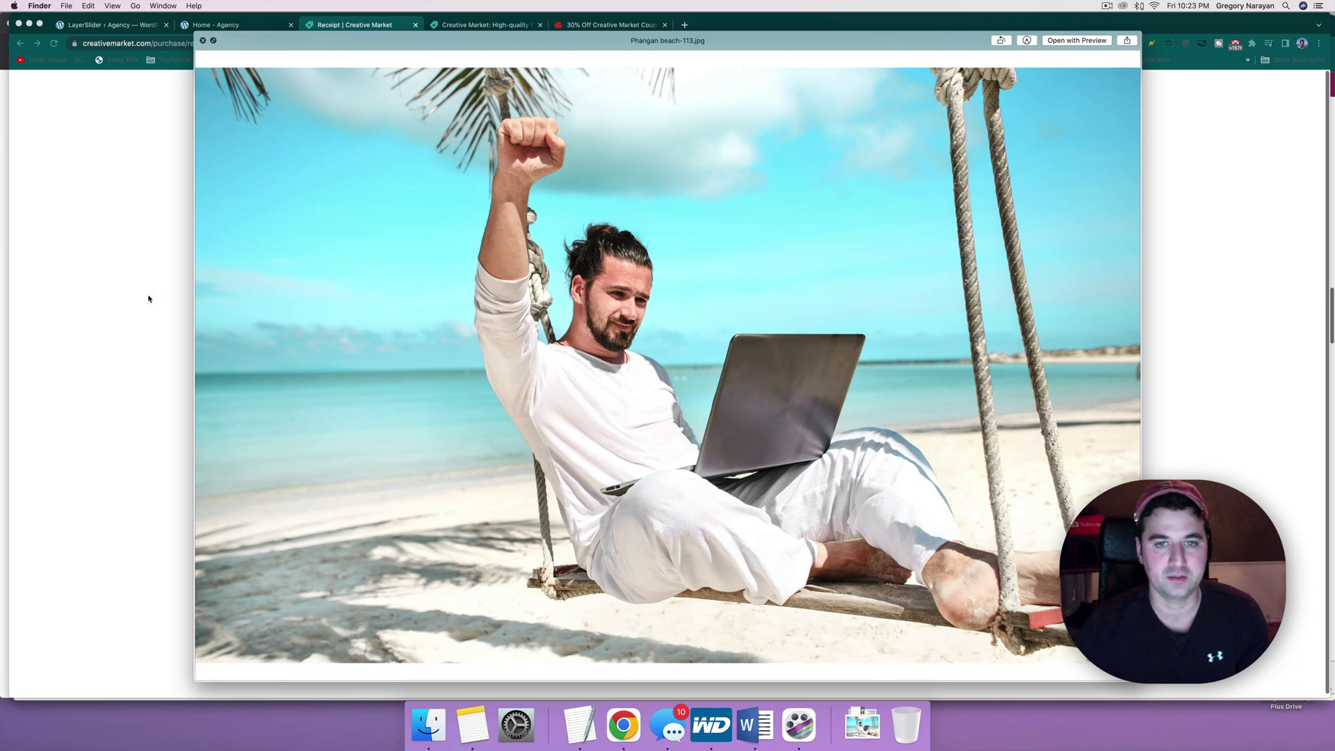
pyautogui.press('space')
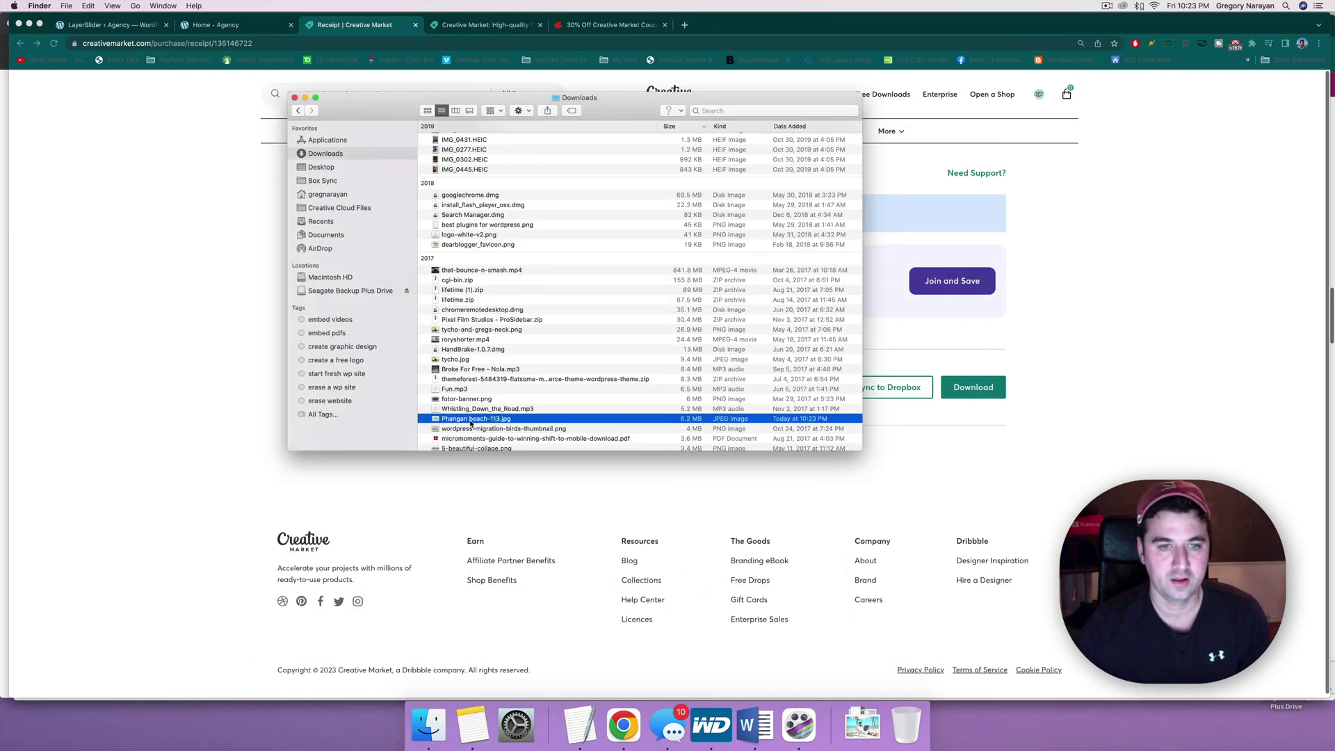
# Step: Open Phangan beach-113.jpg in Preview and screenshot the area around the man's laptop
pyautogui.click(470, 421)
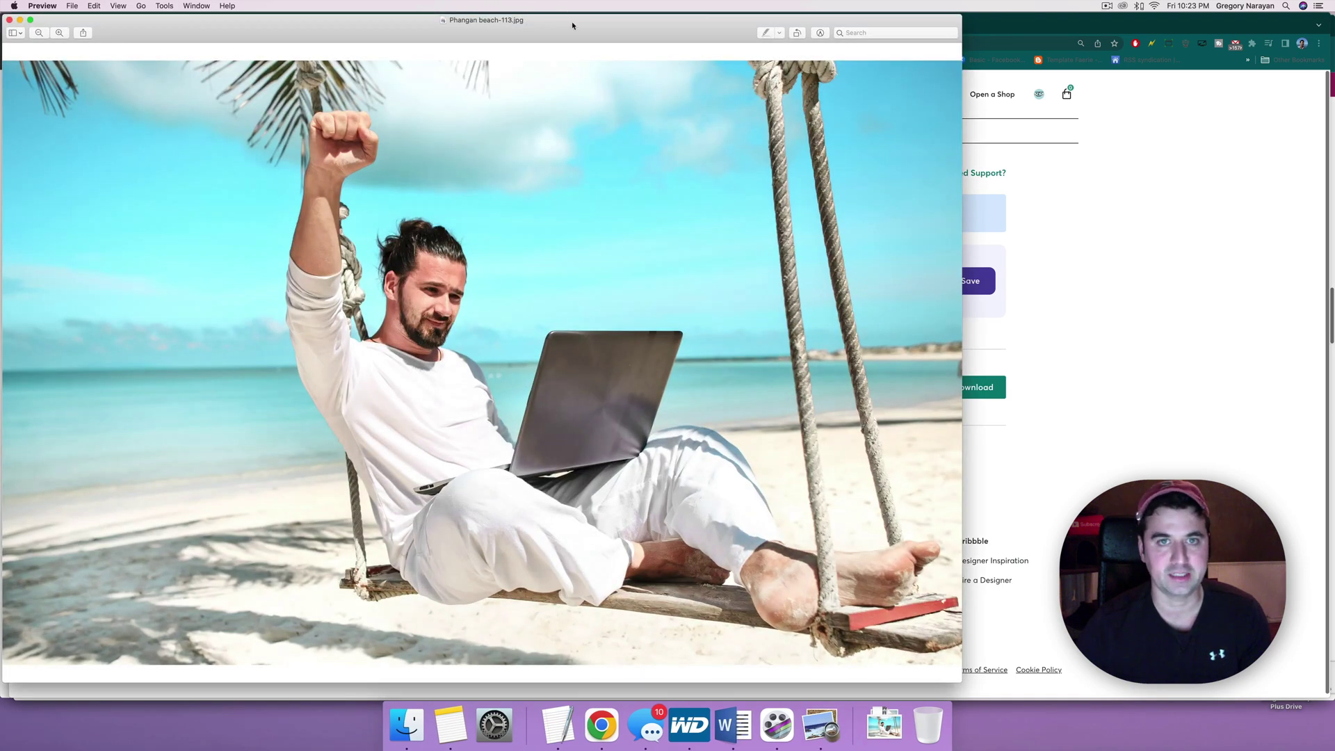
pyautogui.moveTo(572, 26); pyautogui.dragTo(622, 23)
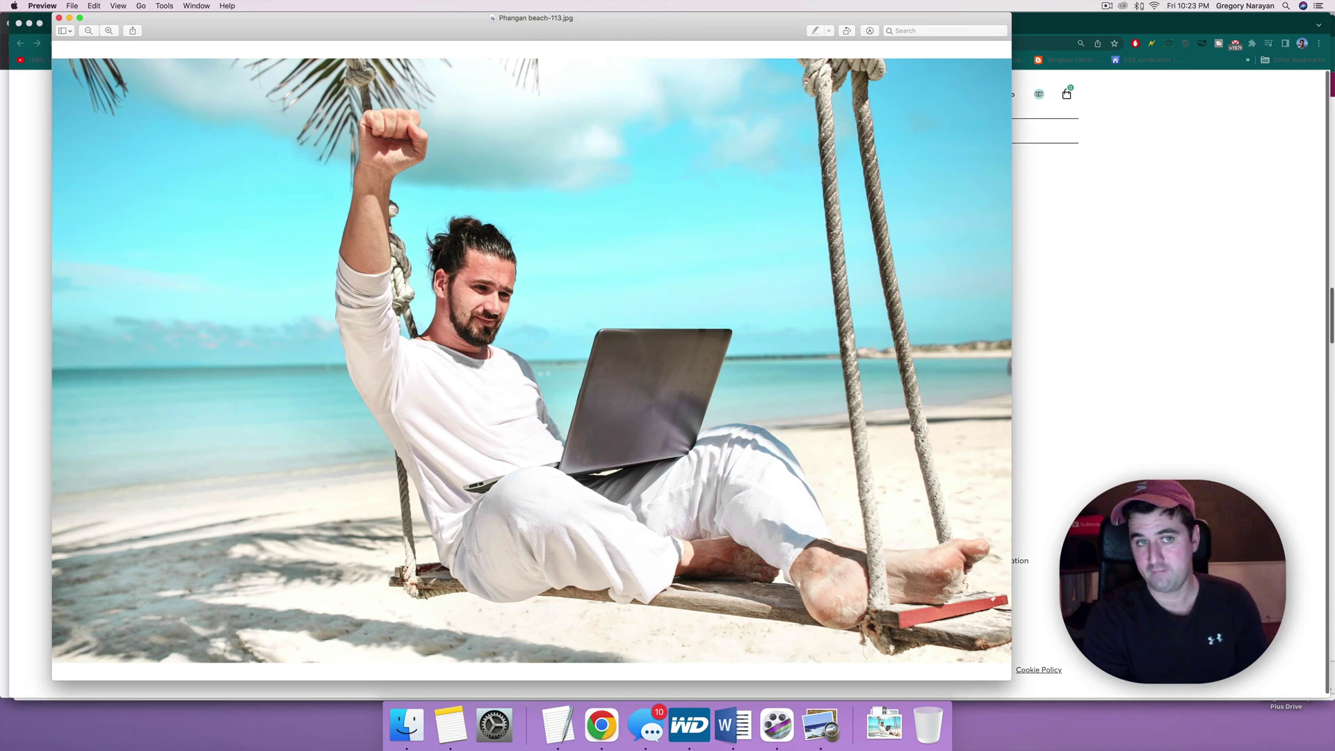
pyautogui.press('super+shift+4')
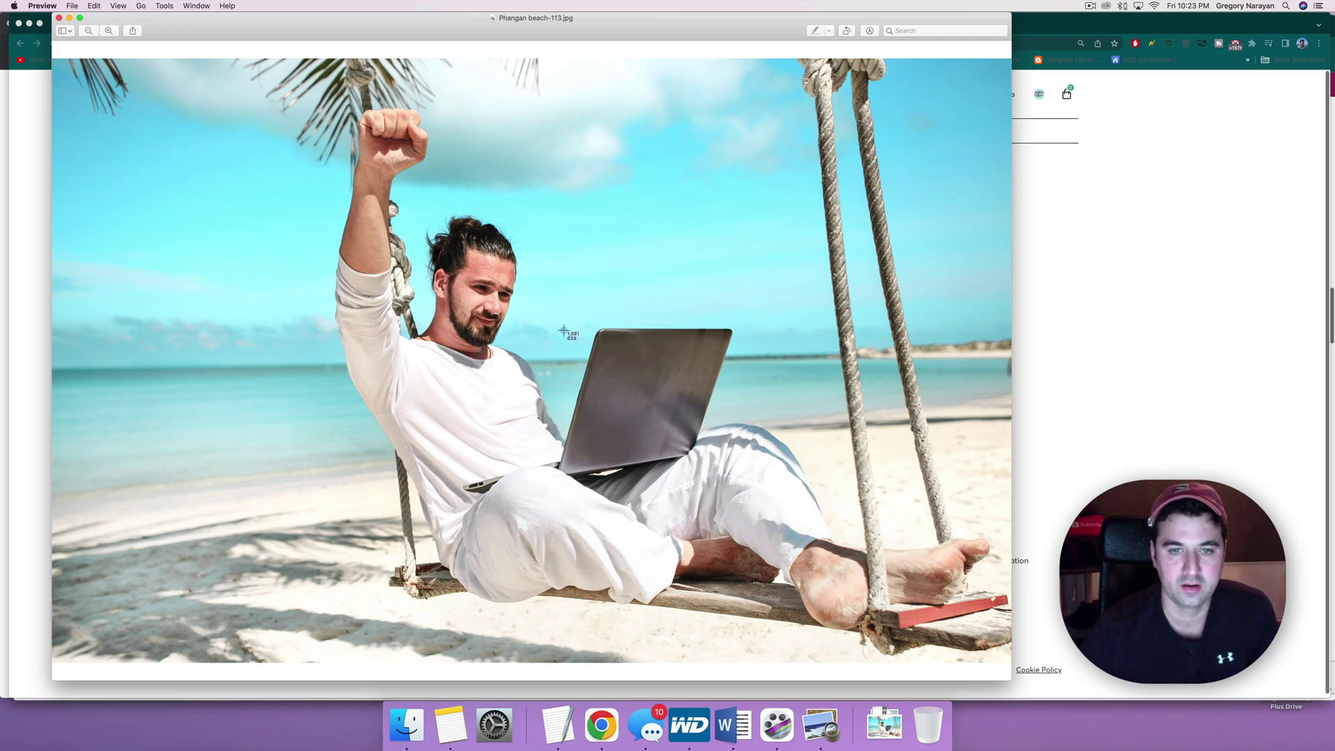
pyautogui.moveTo(445, 294); pyautogui.dragTo(762, 527)
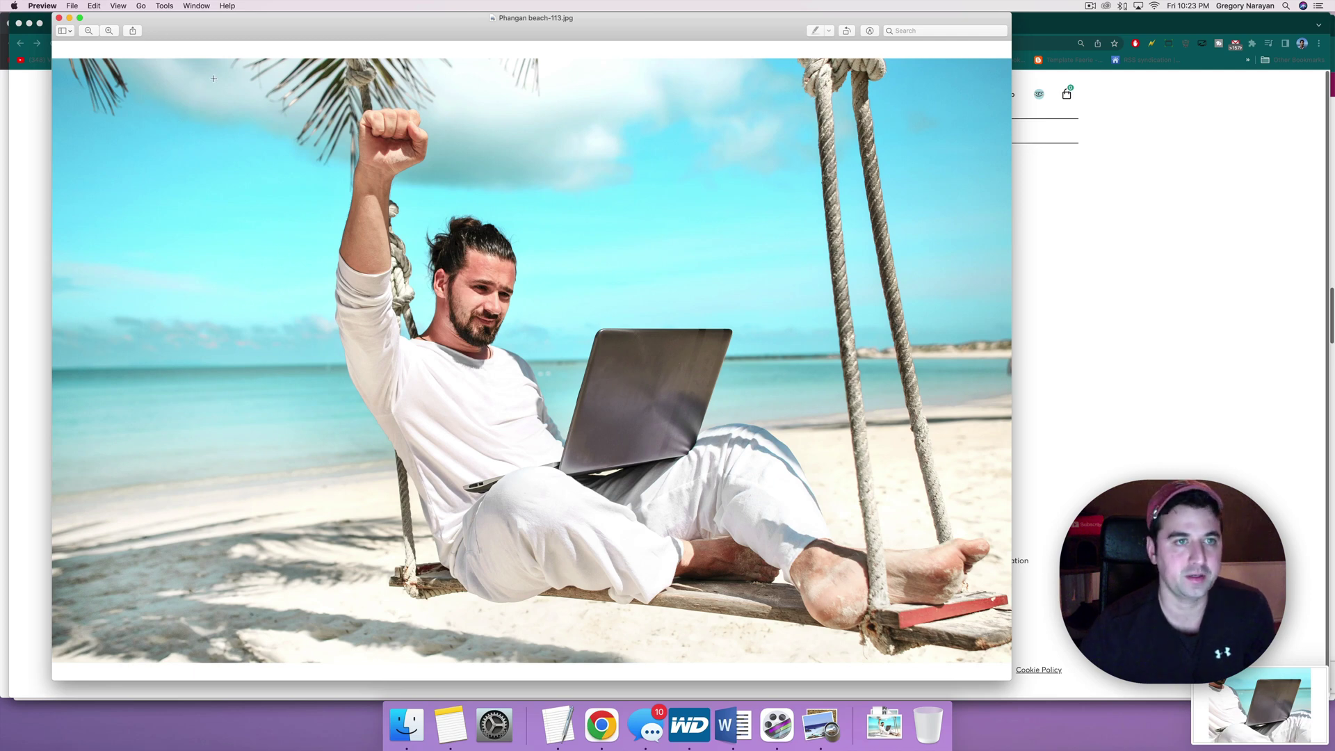
# Step: Capture a screenshot of the whole Preview photo window
pyautogui.moveTo(203, 85); pyautogui.dragTo(1006, 661)
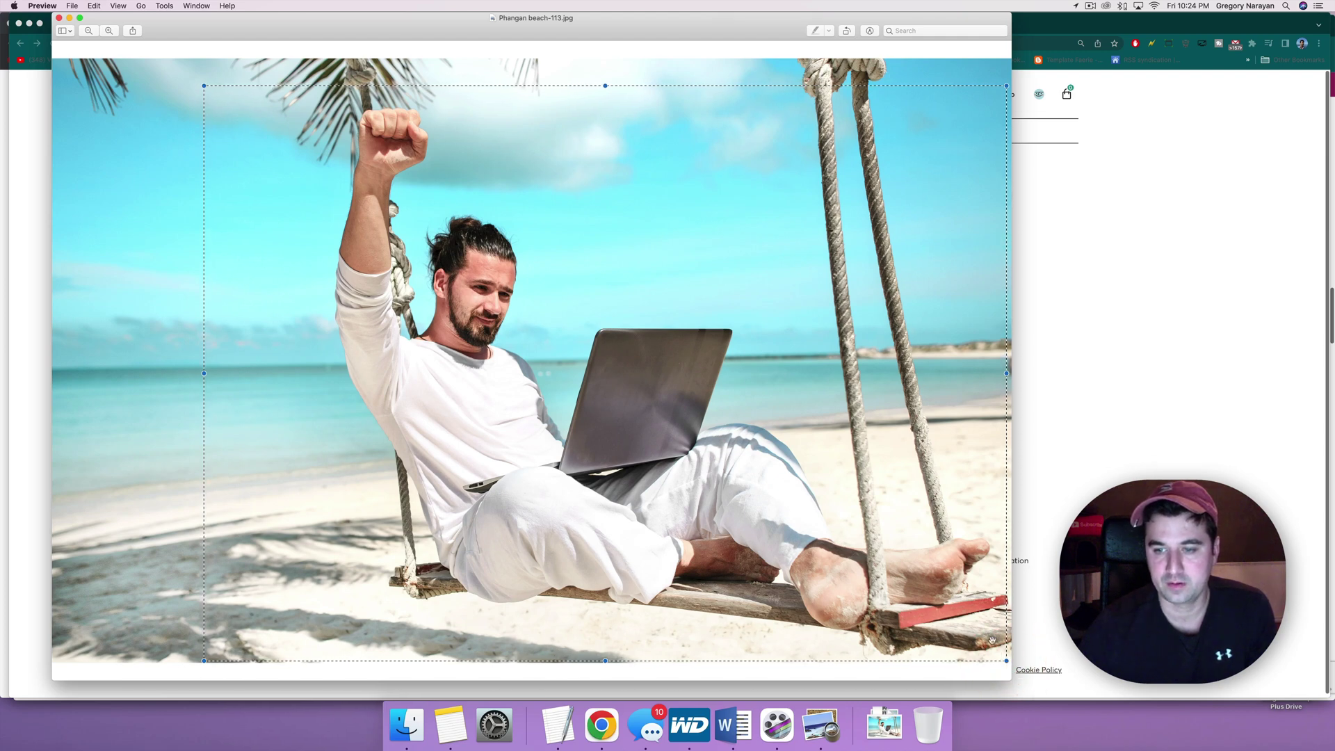
pyautogui.click(168, 124)
pyautogui.click(168, 123)
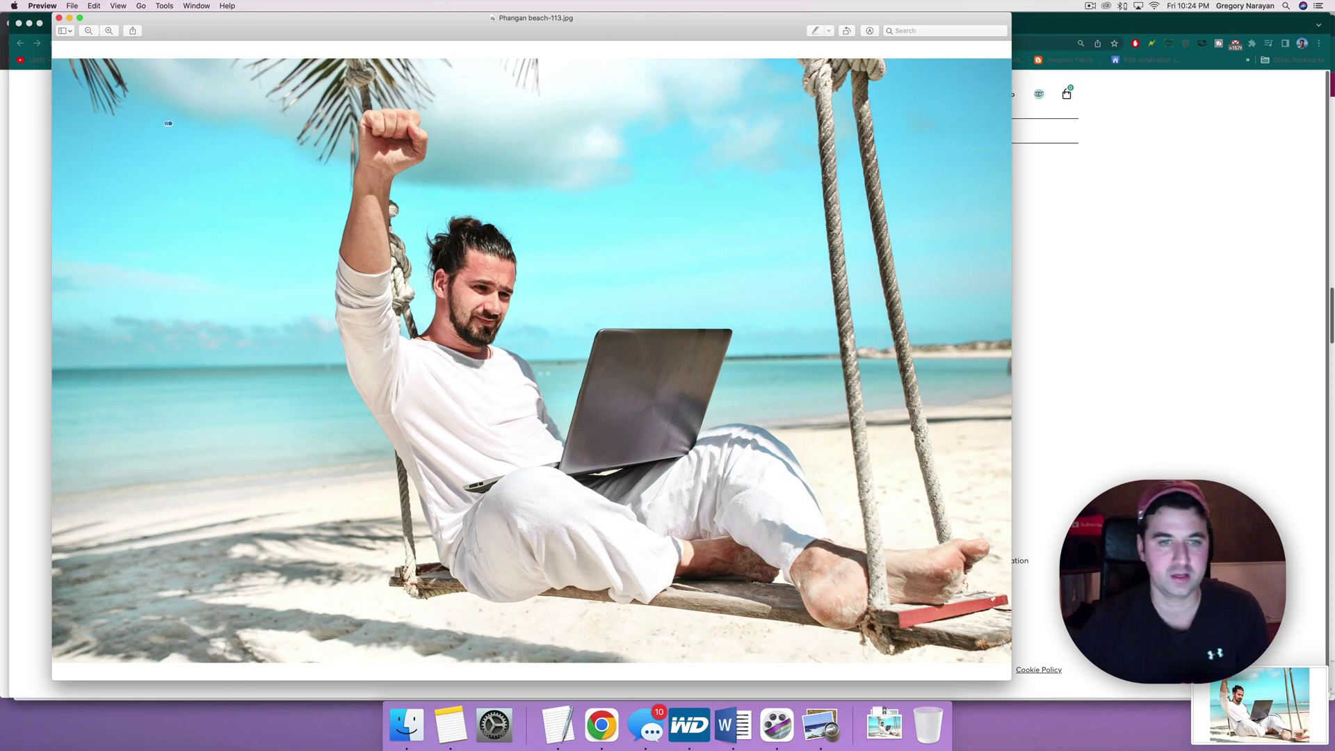
# Step: Go to remove.bg in a new browser tab
pyautogui.click(1111, 265)
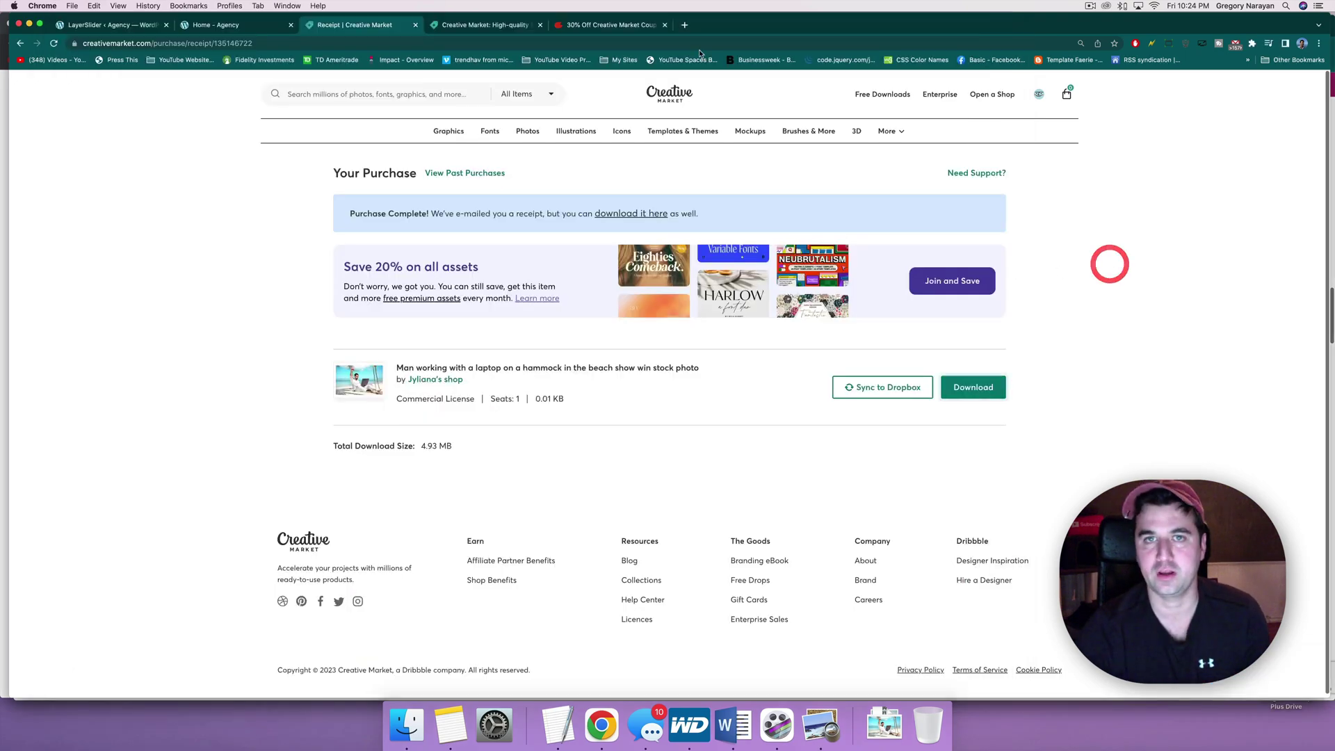
pyautogui.click(686, 25)
pyautogui.write('remog')
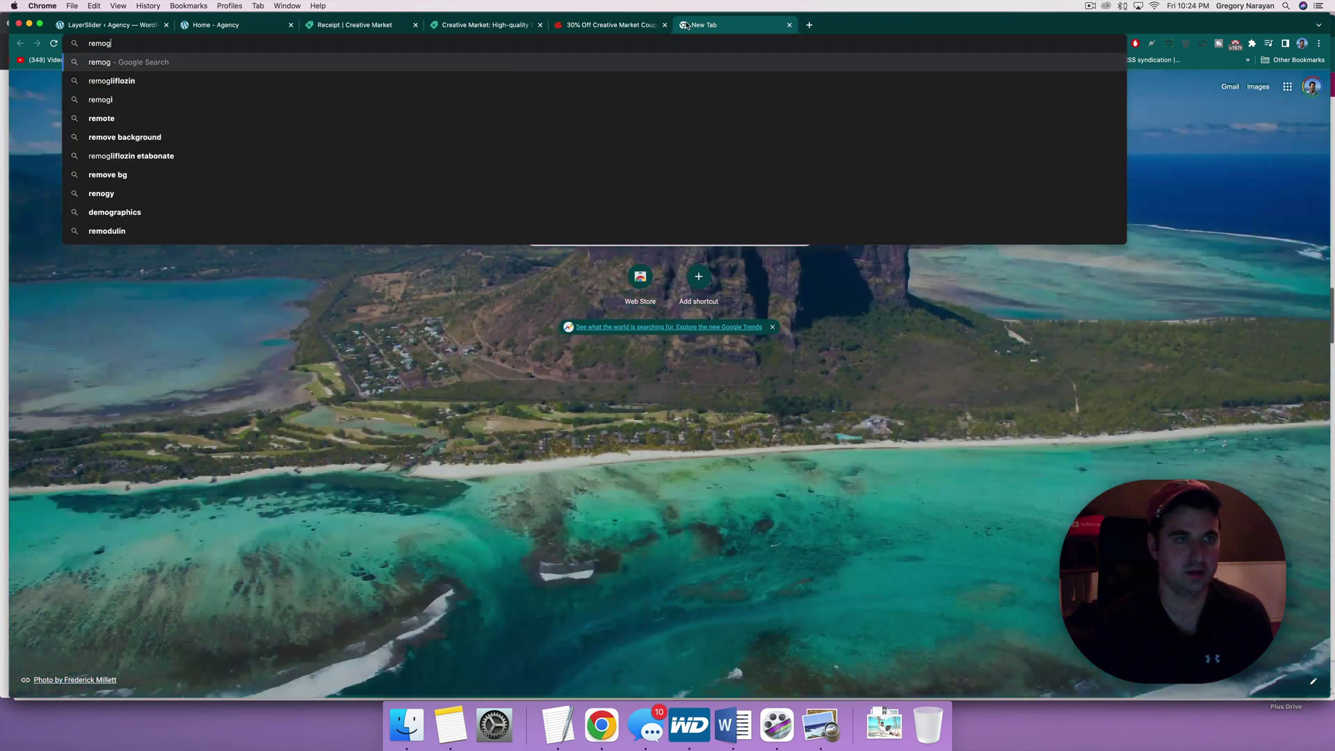
pyautogui.press('BackSpace')
pyautogui.write('ve')
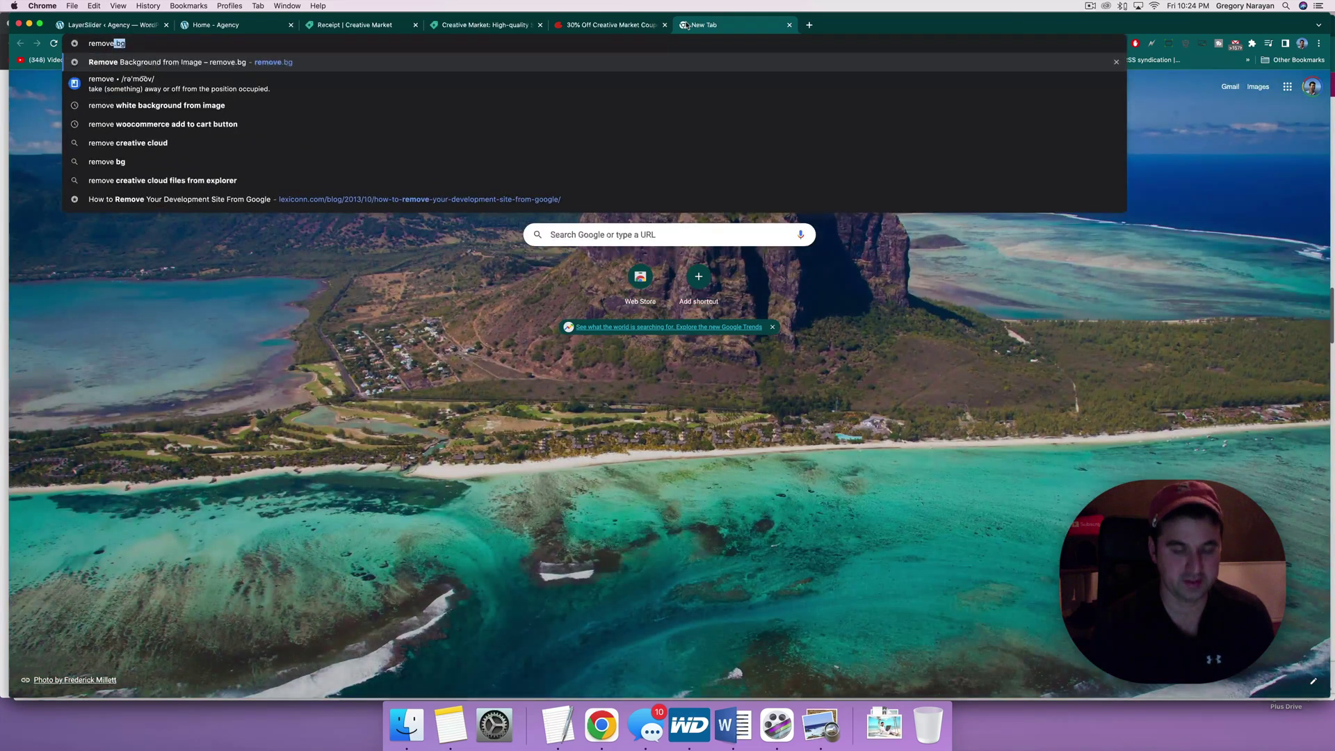
pyautogui.press('Return')
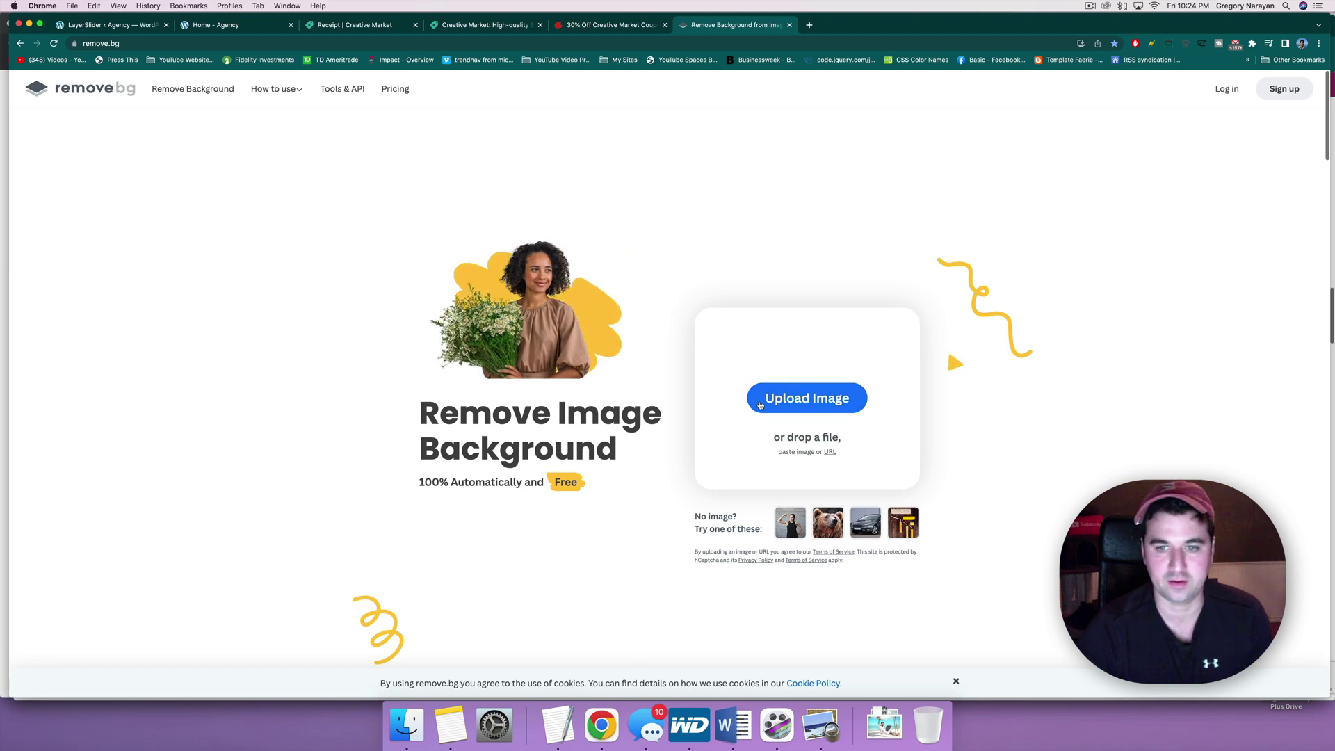
# Step: Upload Phangan beach-113.jpg, found by searching 'phangan', for background removal
pyautogui.click(803, 402)
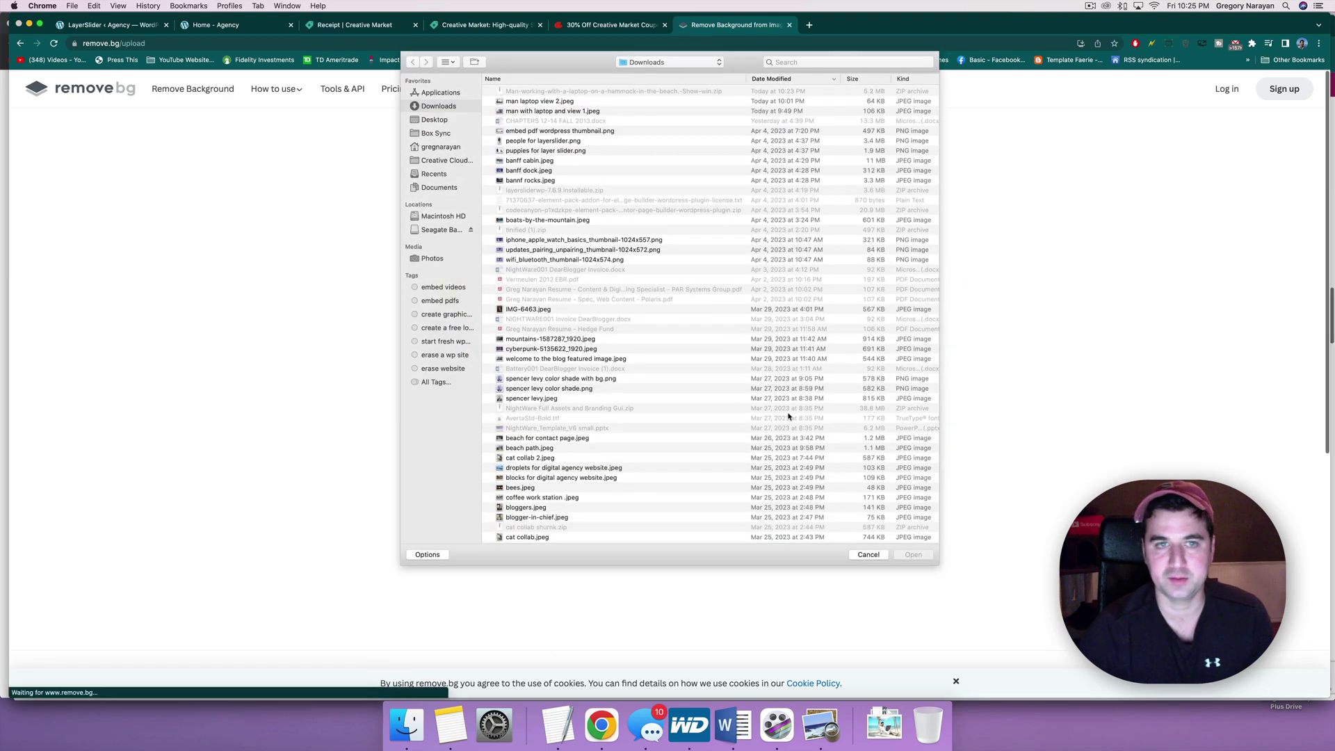
pyautogui.click(1065, 171)
pyautogui.write('p')
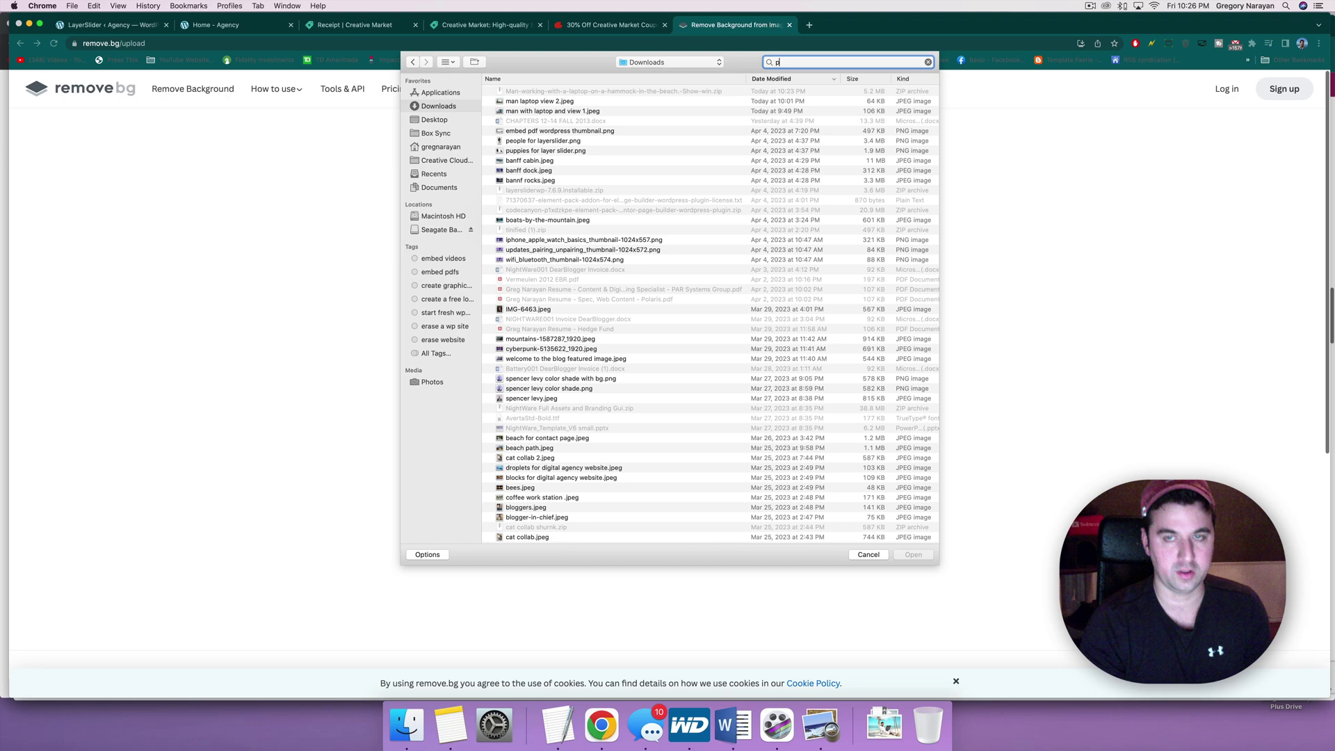
pyautogui.write('hangan')
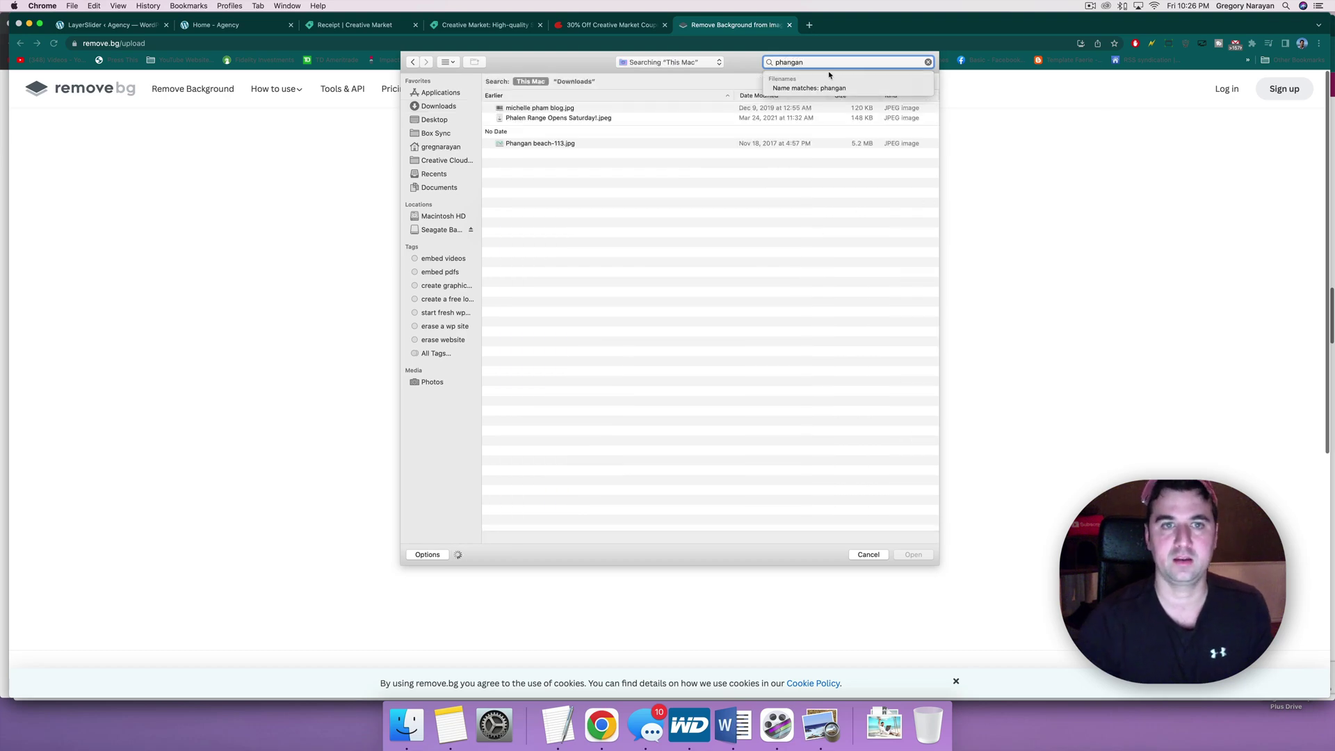
pyautogui.doubleClick(509, 108)
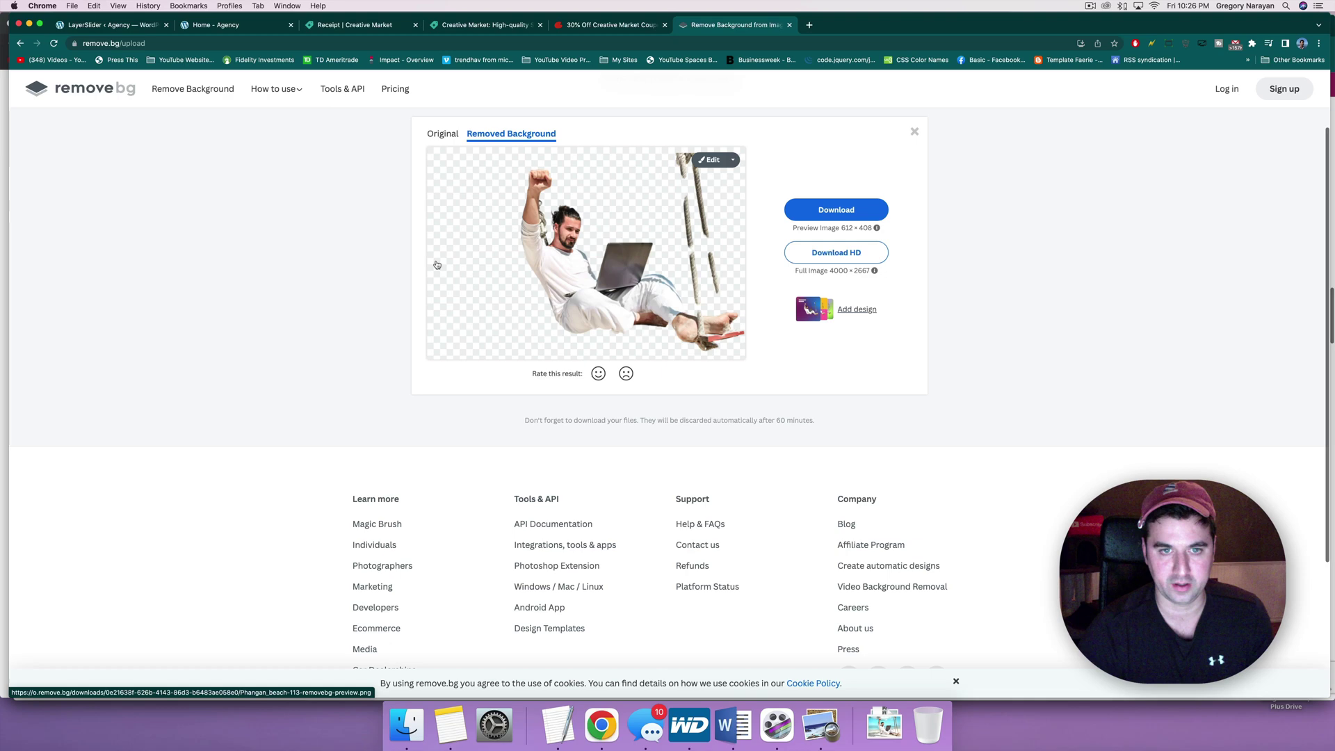
# Step: Upload the newest Desktop screenshot of the swinging man to remove.bg
pyautogui.scroll(2, 272, 268)
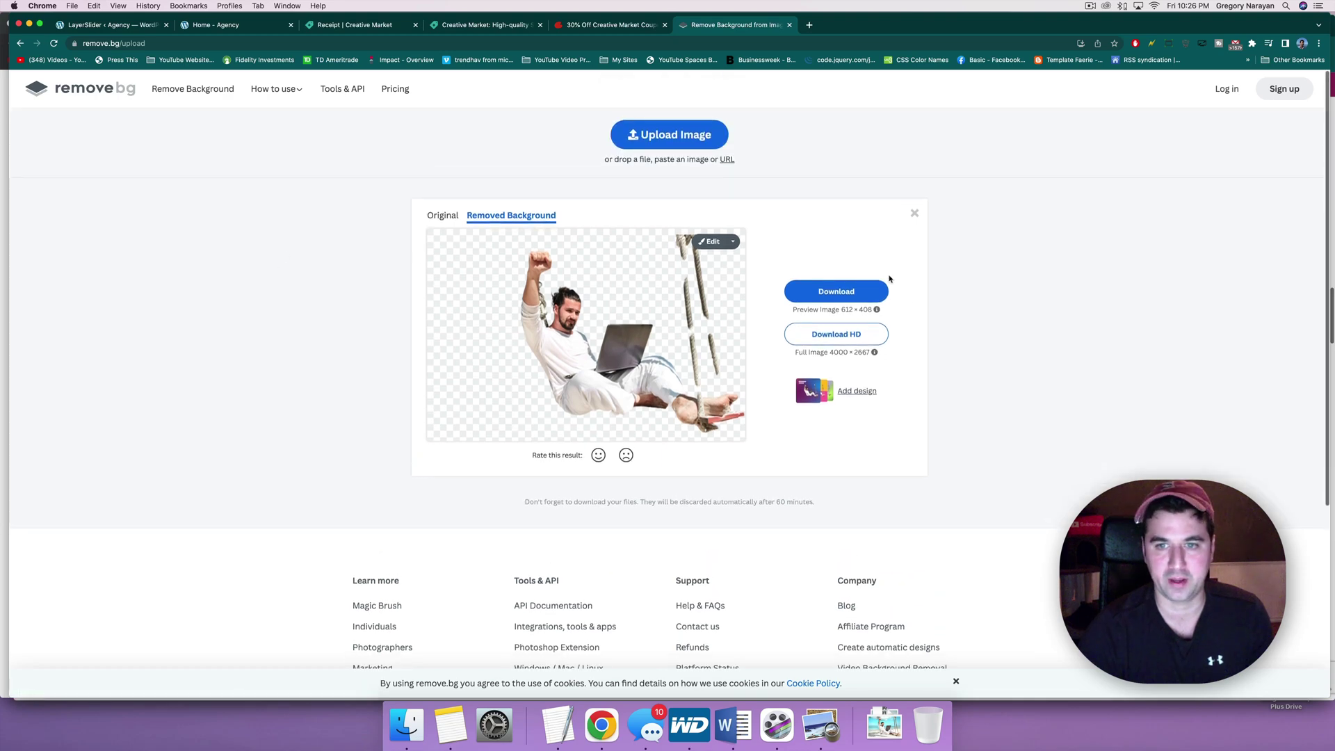
pyautogui.click(636, 146)
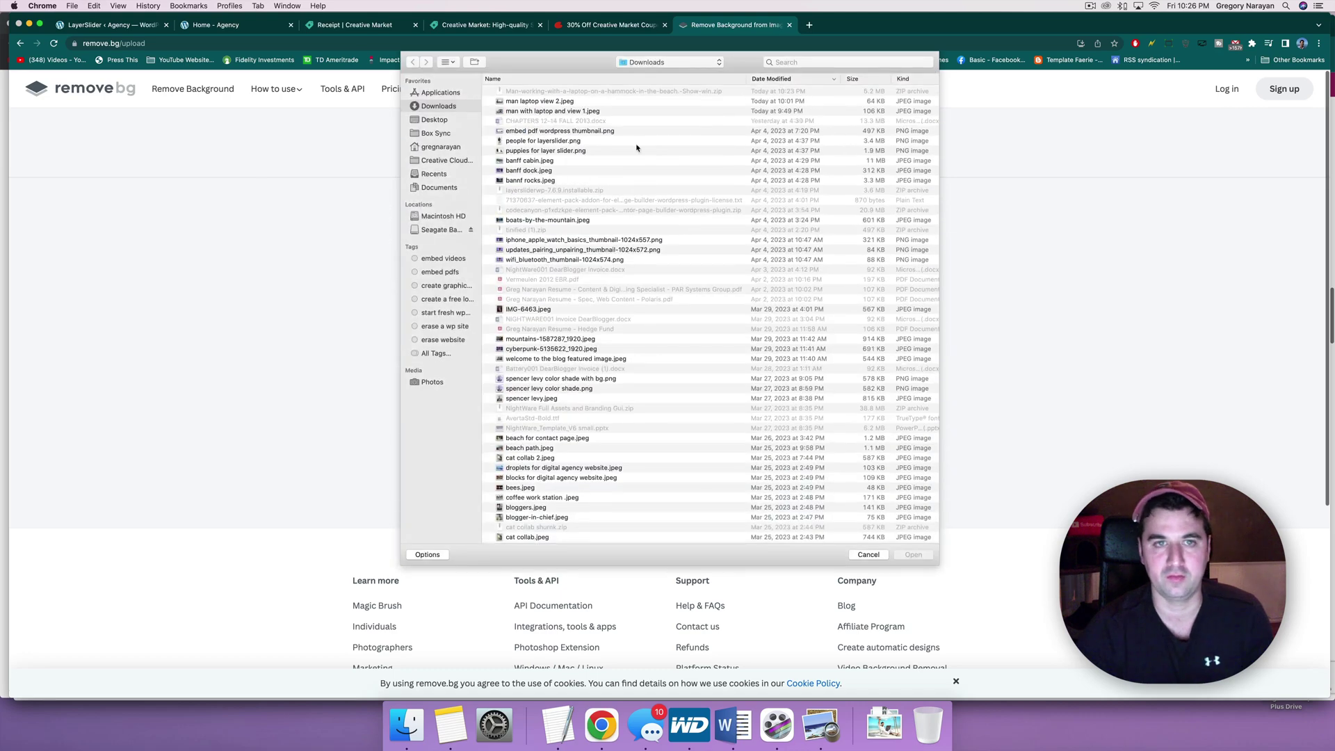
pyautogui.click(433, 122)
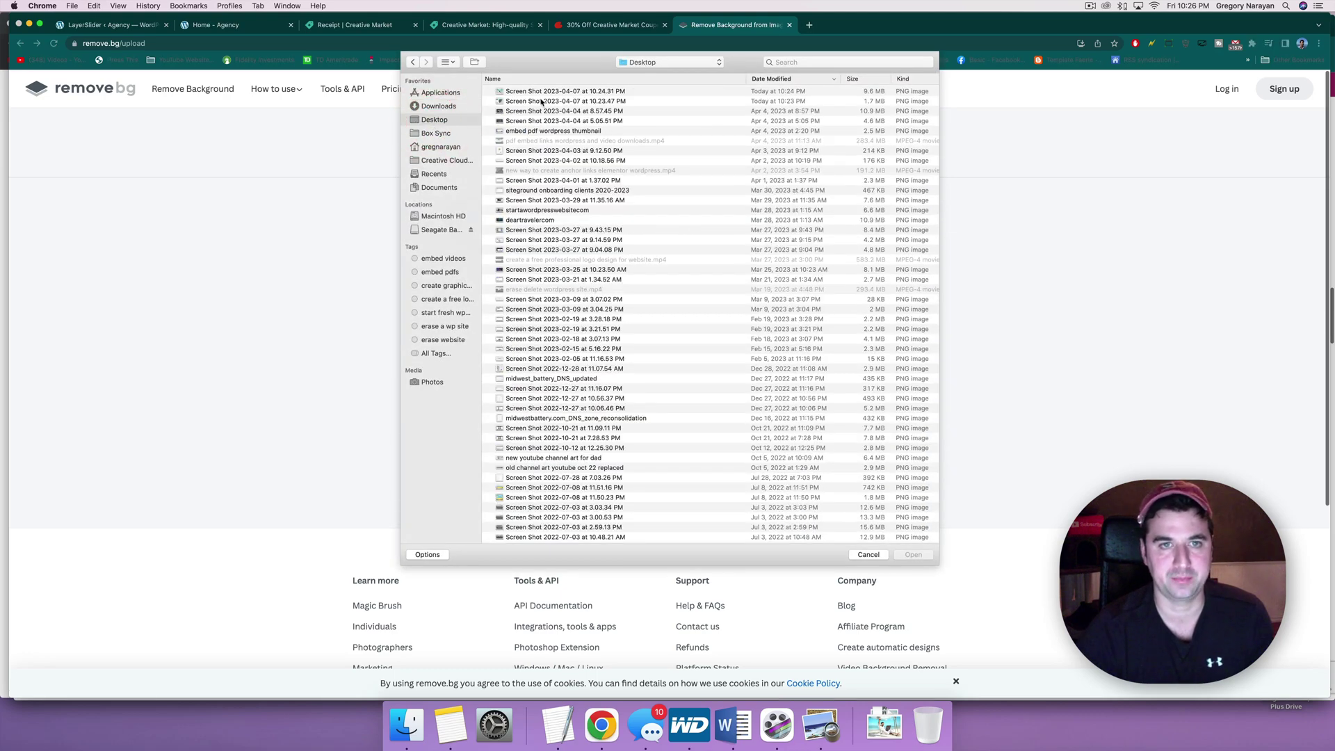
pyautogui.doubleClick(544, 91)
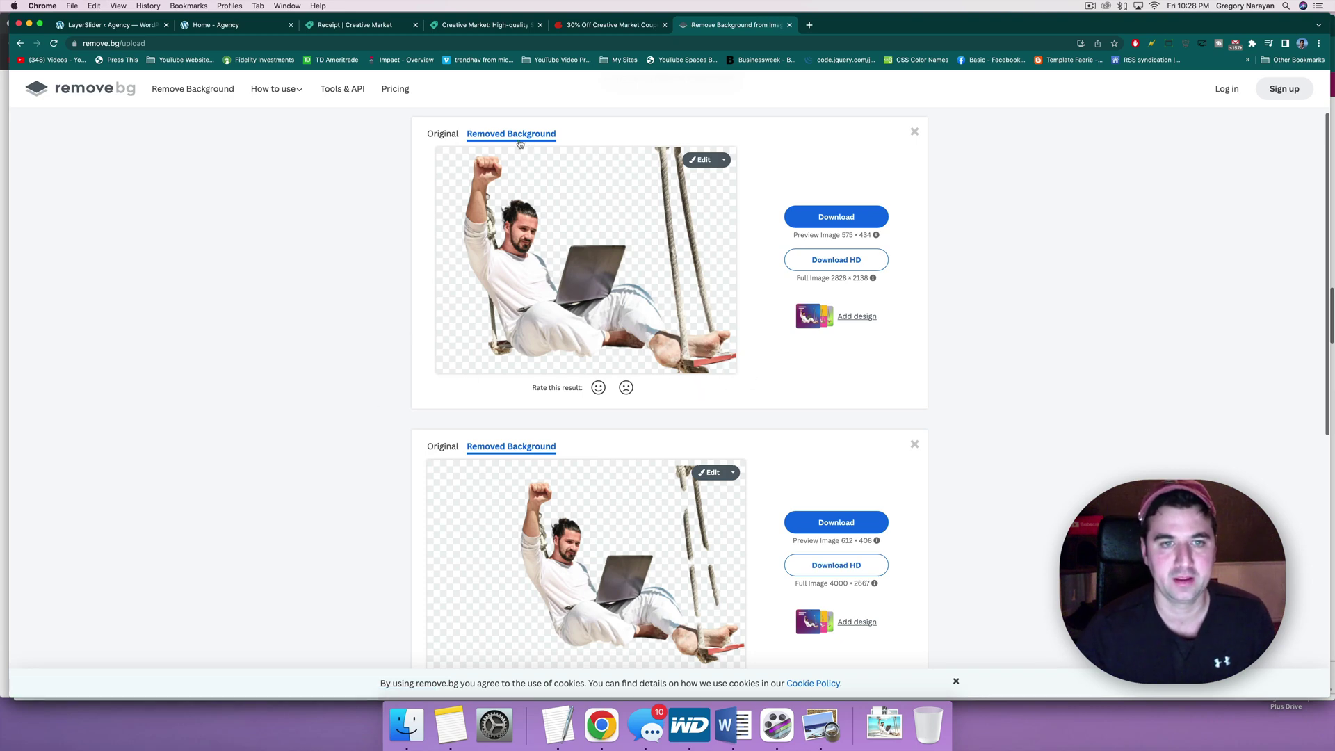
# Step: Download the cutout to Downloads as 'man on hammock no bg.png'
pyautogui.click(810, 220)
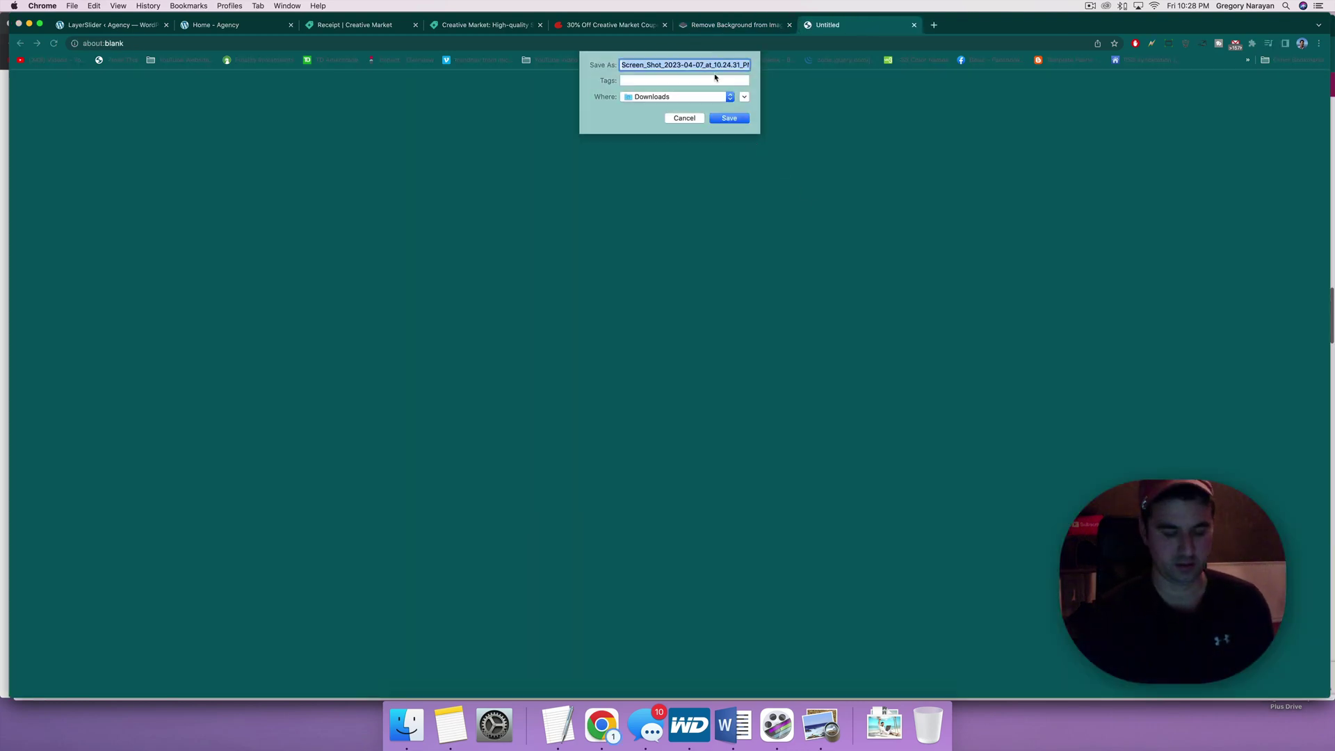
pyautogui.write('phangan')
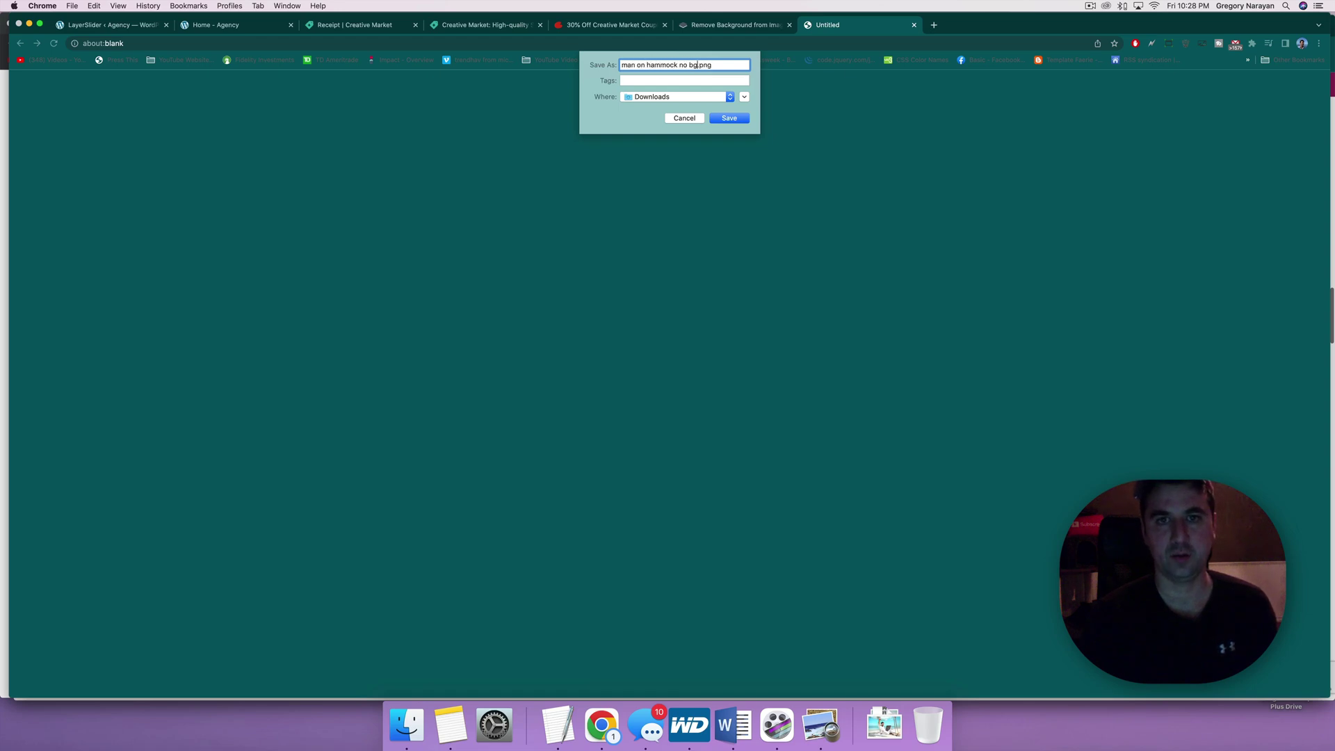
pyautogui.press('Return')
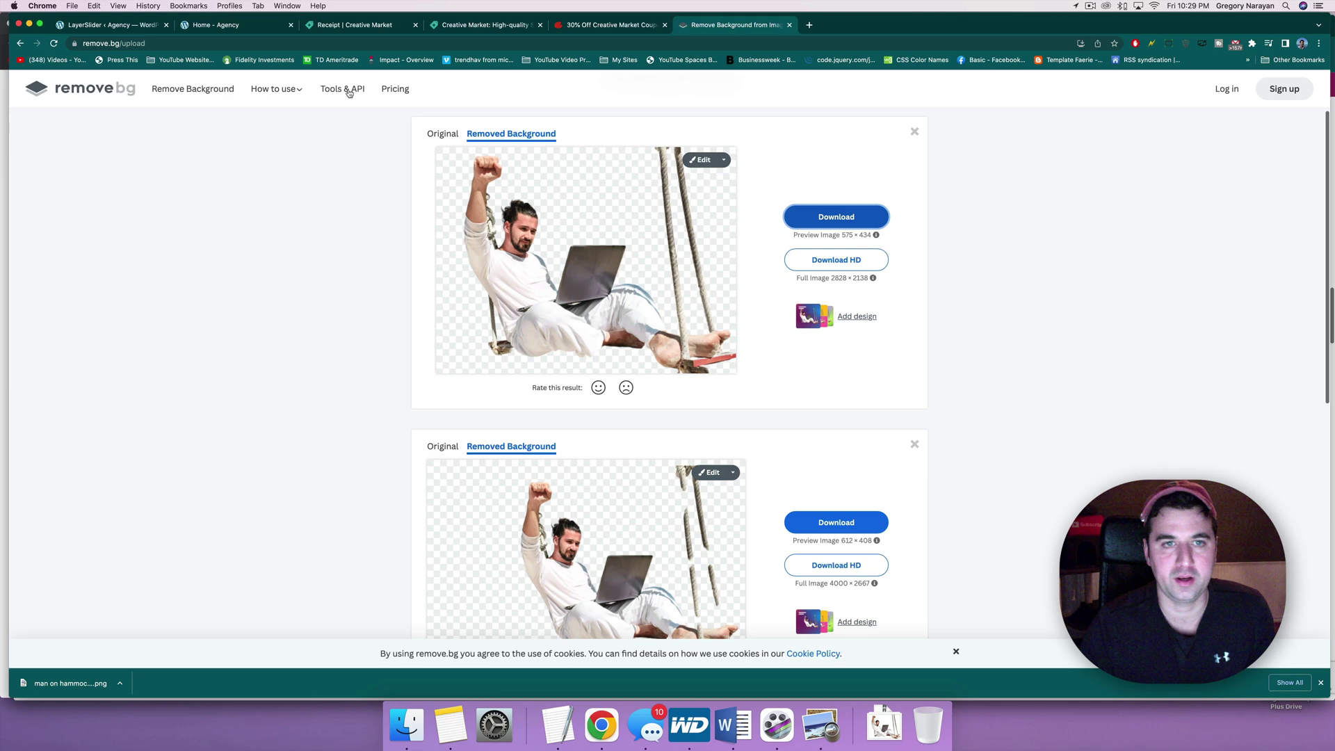
# Step: Upload the close-up screenshot of the man with the laptop, giving a 1218 × 896 cutout
pyautogui.scroll(2, 348, 244)
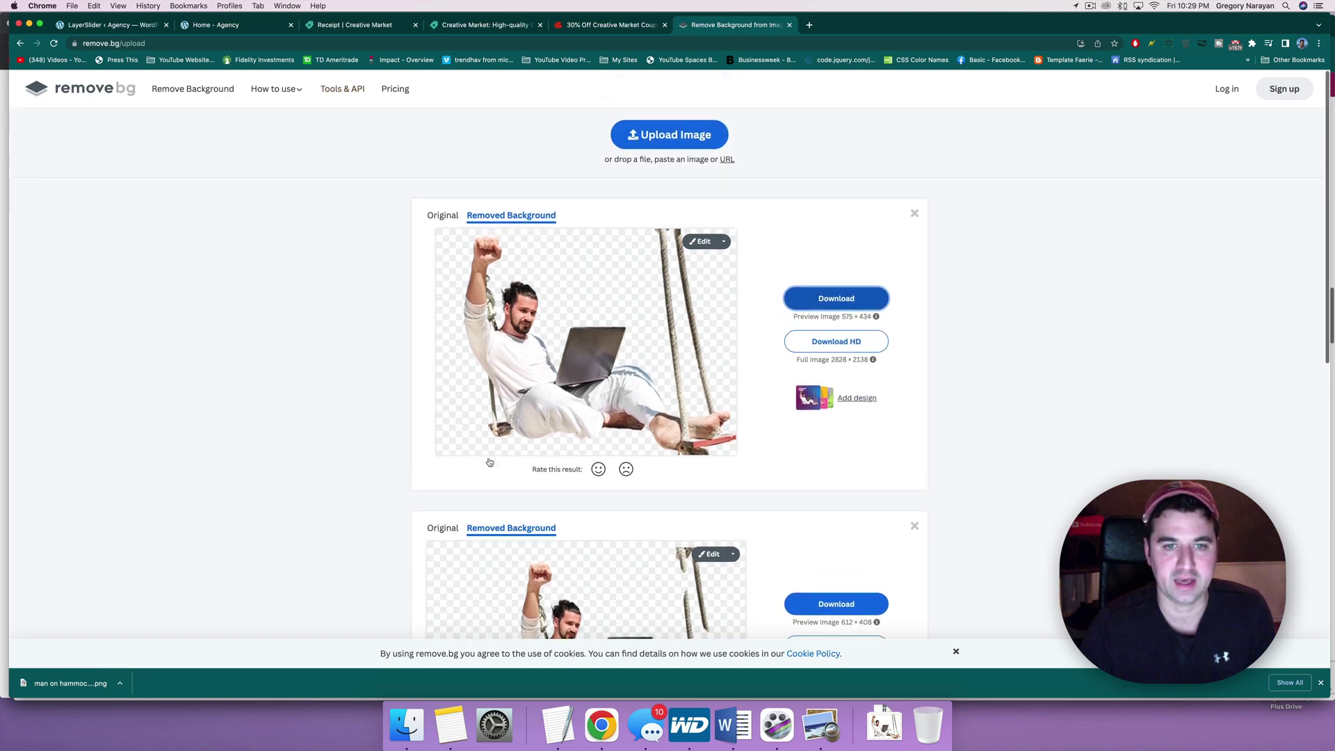
pyautogui.click(646, 136)
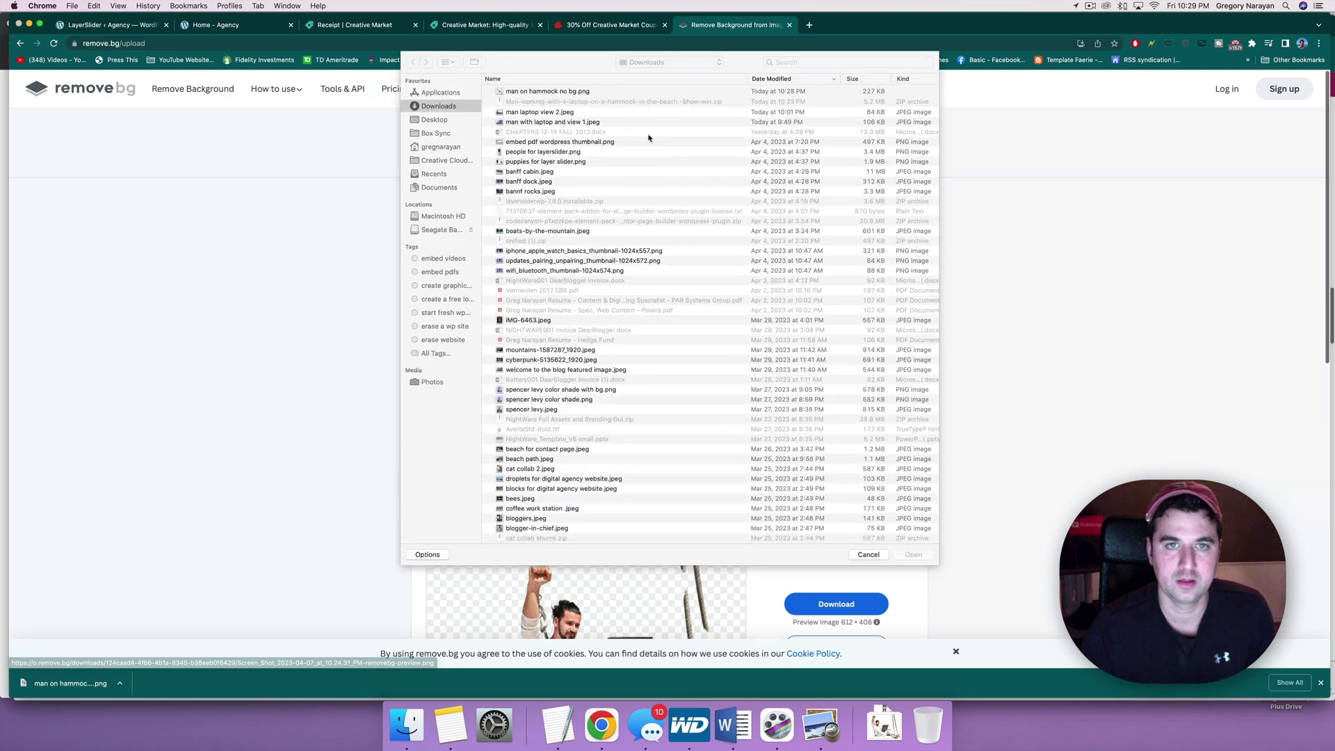
pyautogui.doubleClick(528, 106)
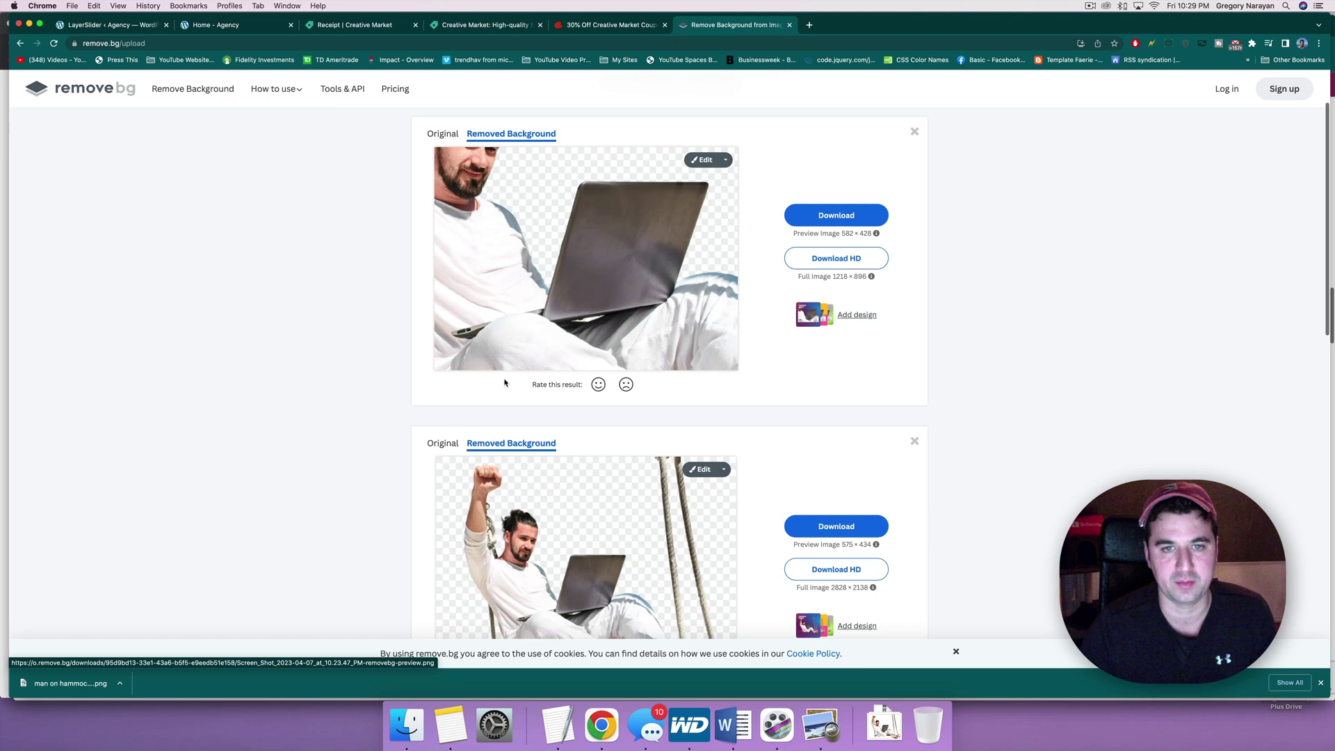
pyautogui.scroll(-1, 542, 313)
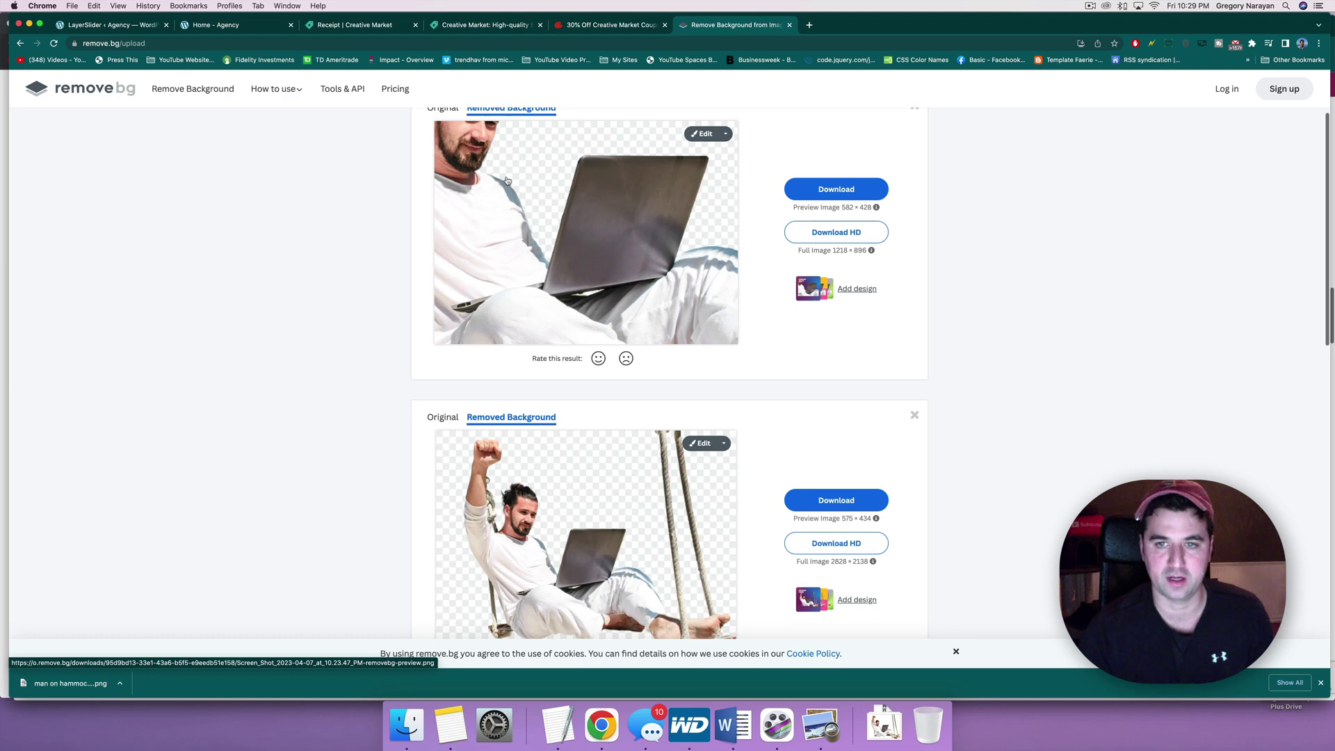
# Step: Open the close-up cutout in Erase/Restore, try erasing the shoulder, and dismiss the warning
pyautogui.click(706, 133)
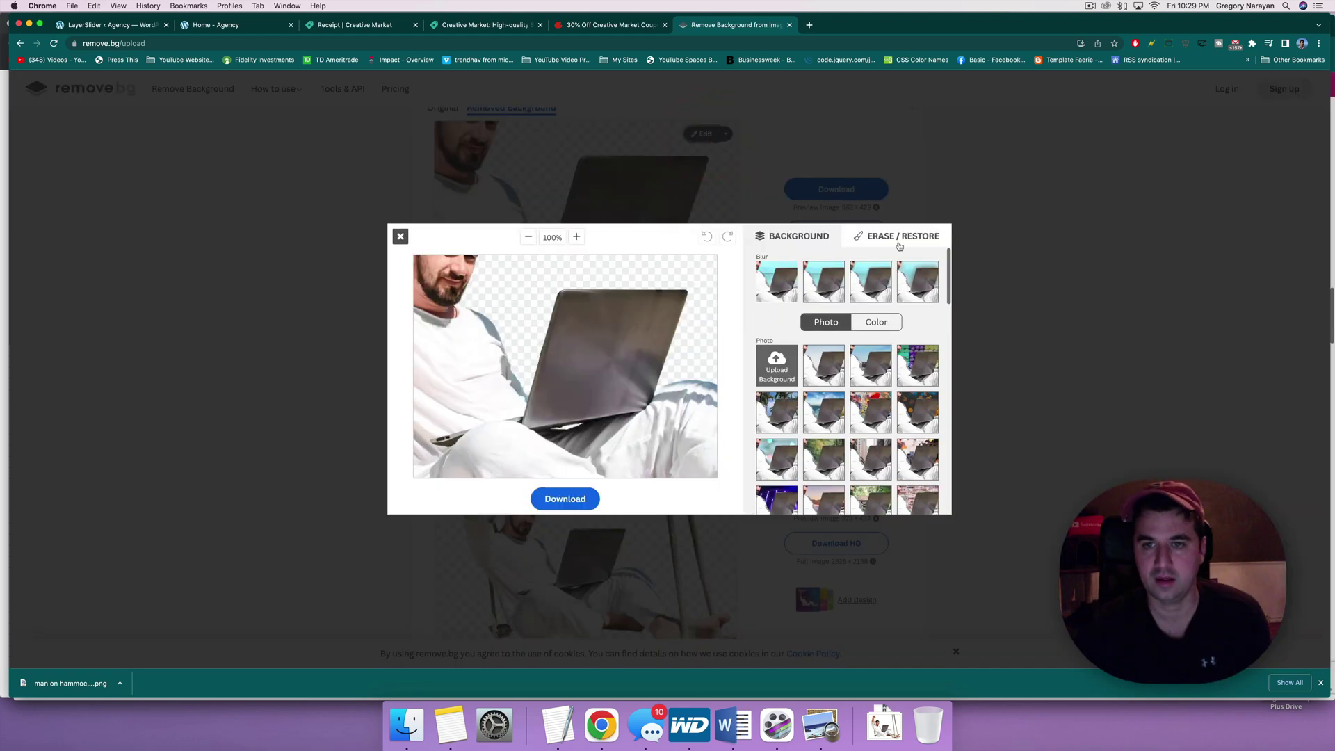
pyautogui.click(899, 242)
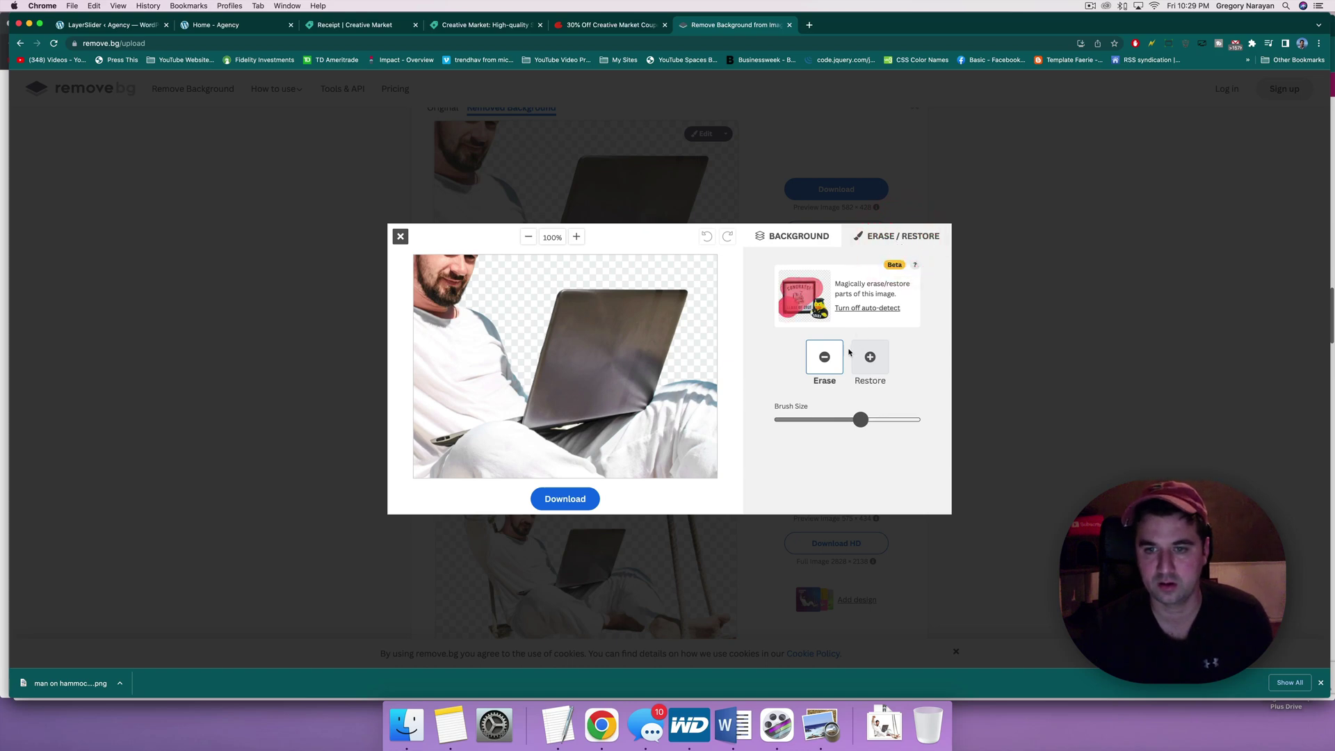
pyautogui.moveTo(483, 299)
pyautogui.mouseDown()
pyautogui.moveTo(455, 321)
pyautogui.moveTo(496, 301)
pyautogui.moveTo(484, 325)
pyautogui.mouseUp()
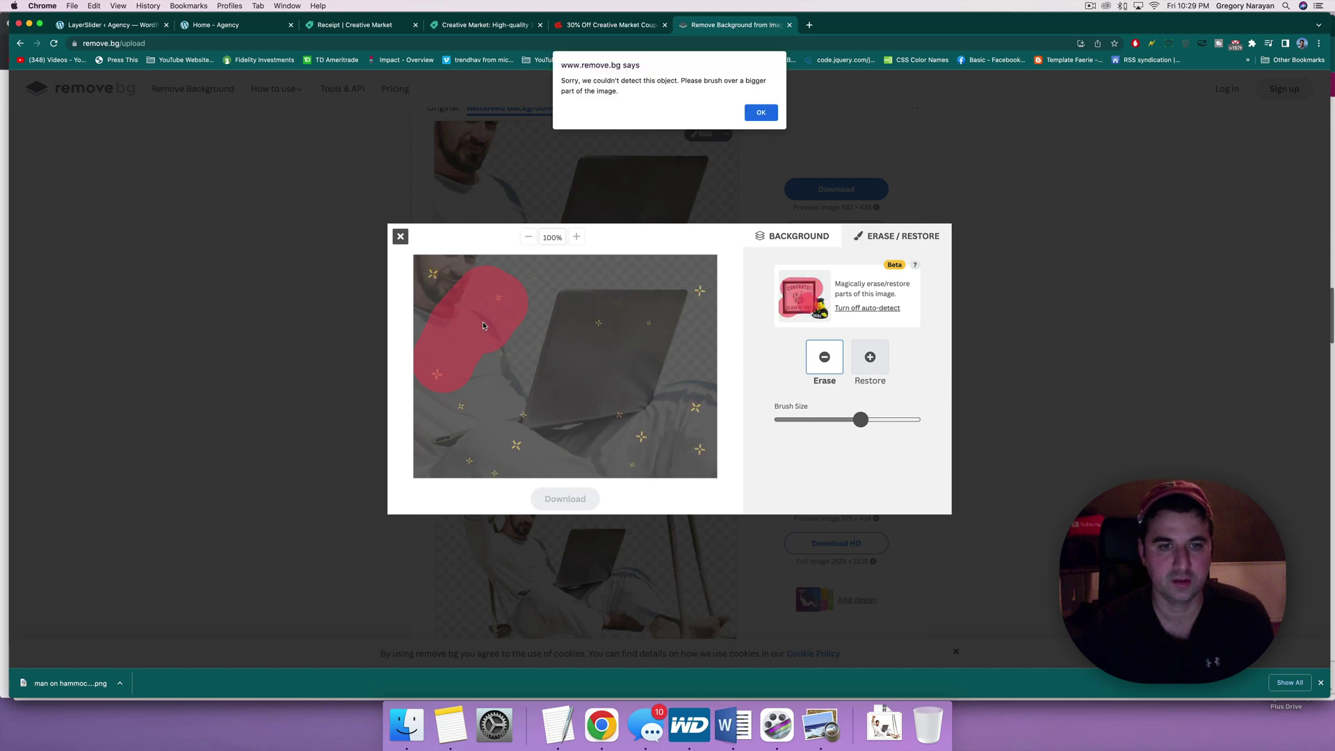
pyautogui.click(761, 111)
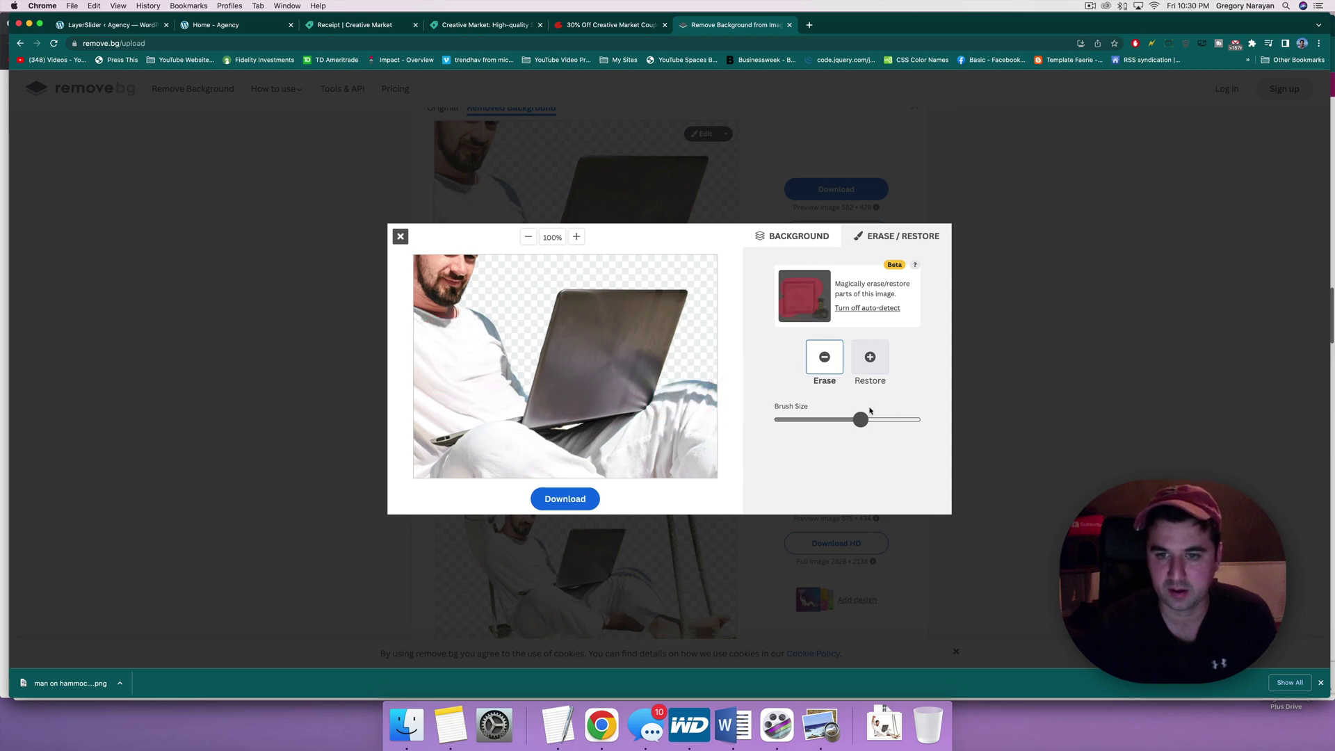
# Step: Shrink the brush and erase the man's shirt, face and clothing around the laptop
pyautogui.moveTo(860, 419); pyautogui.dragTo(824, 421)
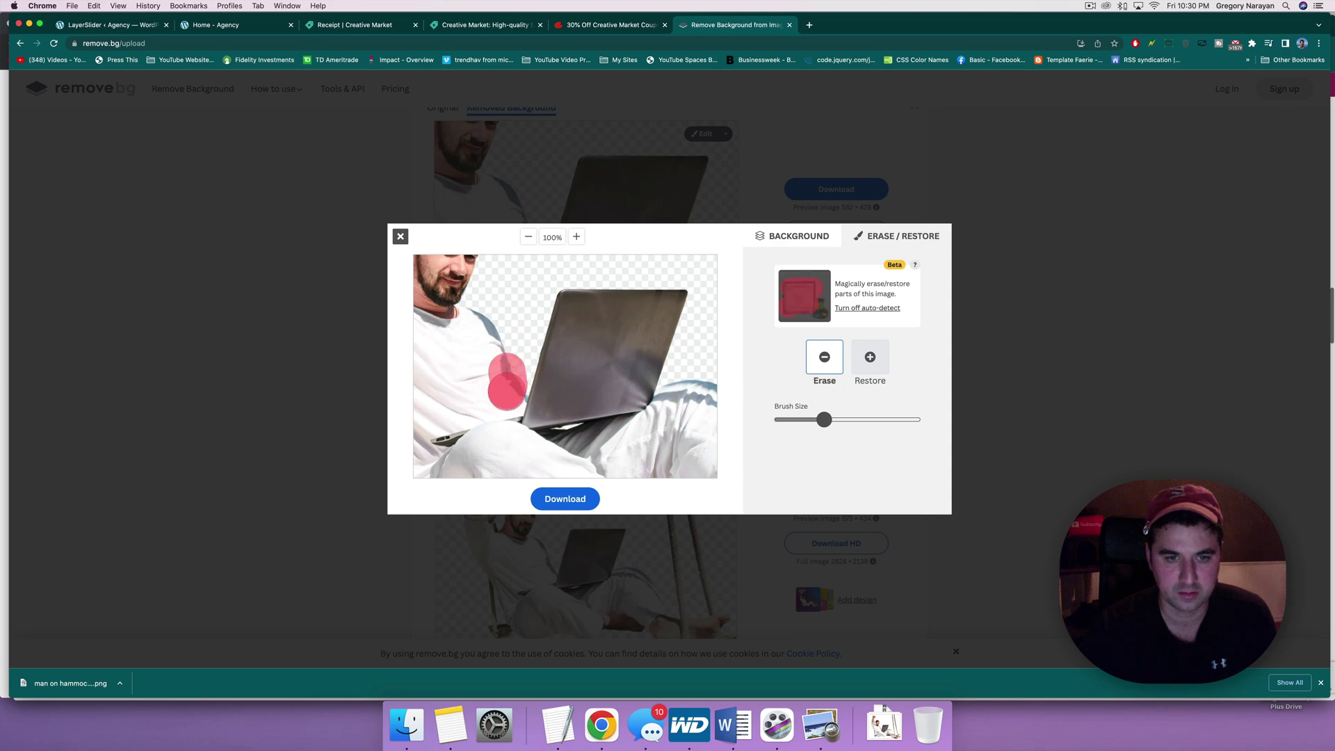
pyautogui.moveTo(495, 394)
pyautogui.mouseDown()
pyautogui.moveTo(431, 410)
pyautogui.moveTo(459, 274)
pyautogui.moveTo(435, 271)
pyautogui.moveTo(406, 328)
pyautogui.moveTo(417, 295)
pyautogui.moveTo(449, 329)
pyautogui.moveTo(496, 332)
pyautogui.moveTo(464, 369)
pyautogui.moveTo(410, 351)
pyautogui.moveTo(424, 331)
pyautogui.moveTo(415, 419)
pyautogui.mouseUp()
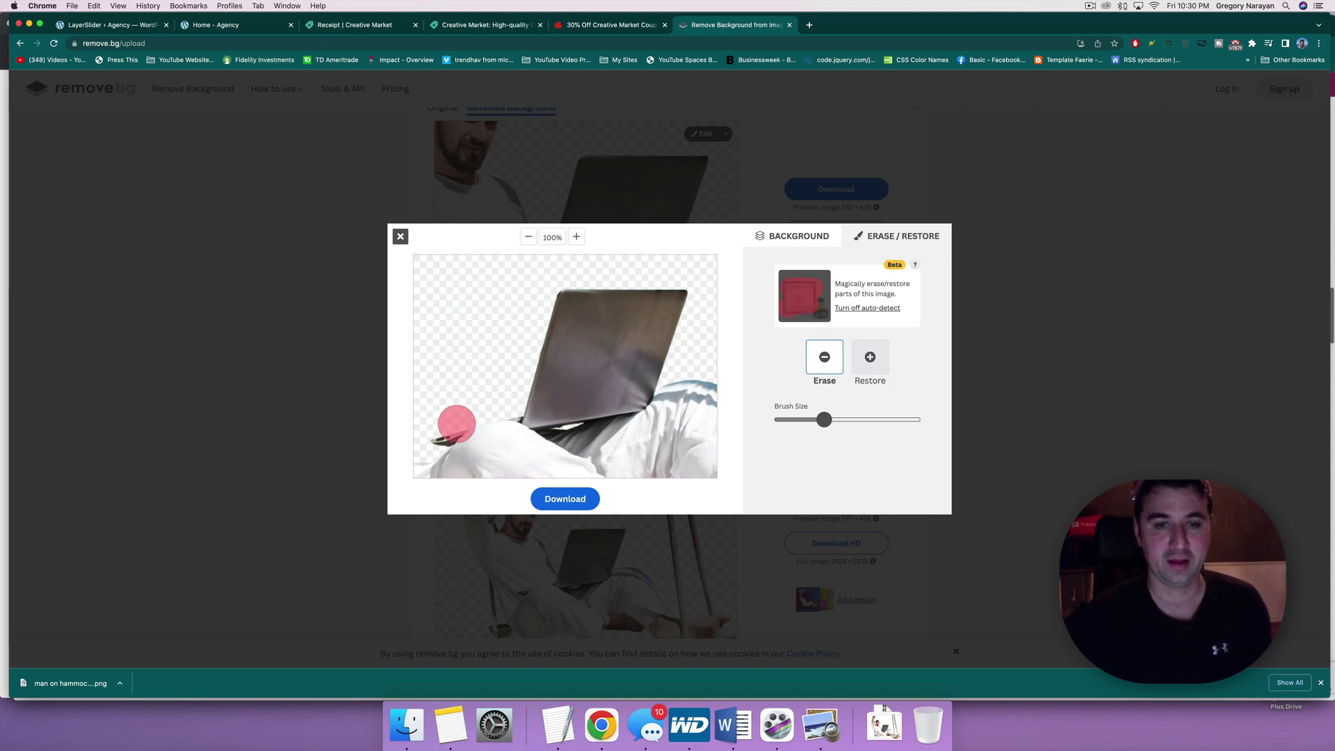
pyautogui.moveTo(702, 373)
pyautogui.mouseDown()
pyautogui.moveTo(693, 434)
pyautogui.moveTo(721, 377)
pyautogui.moveTo(711, 445)
pyautogui.moveTo(634, 467)
pyautogui.moveTo(672, 455)
pyautogui.moveTo(692, 426)
pyautogui.moveTo(669, 423)
pyautogui.moveTo(637, 457)
pyautogui.moveTo(528, 473)
pyautogui.mouseUp()
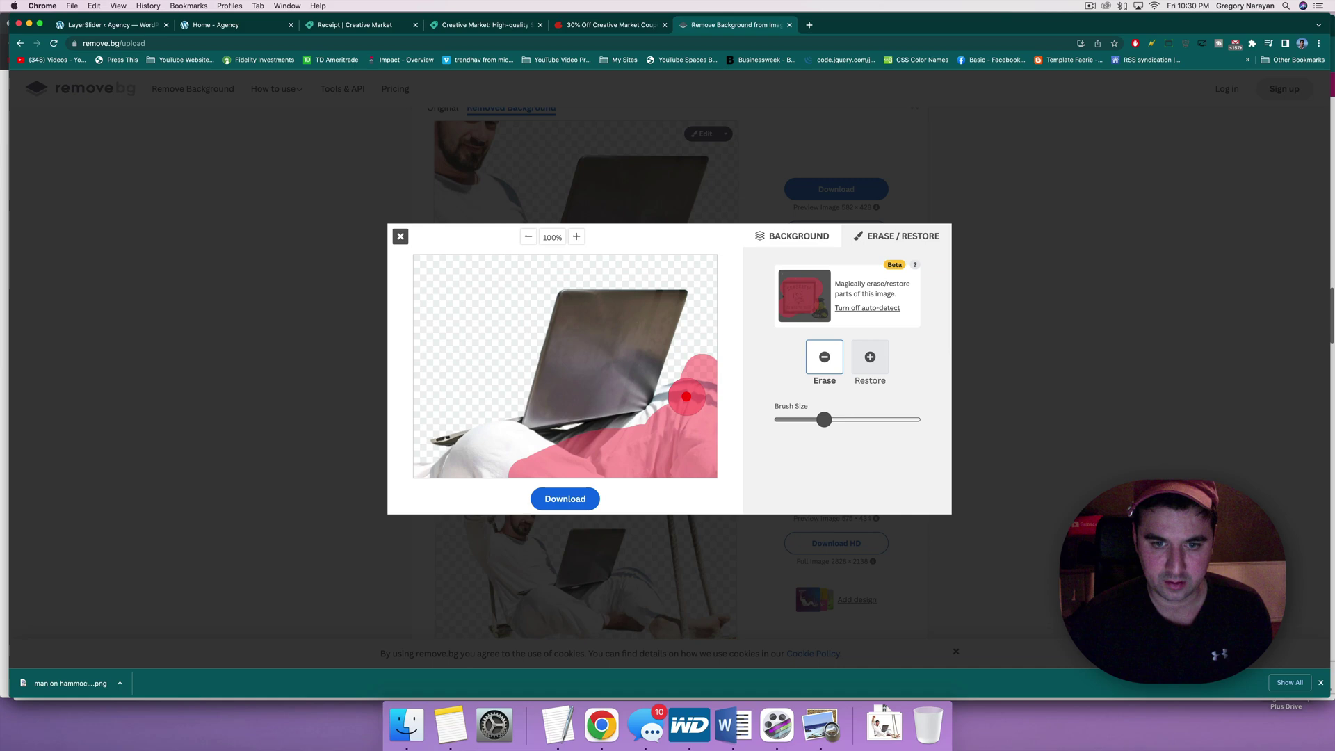
pyautogui.moveTo(686, 396); pyautogui.dragTo(680, 386)
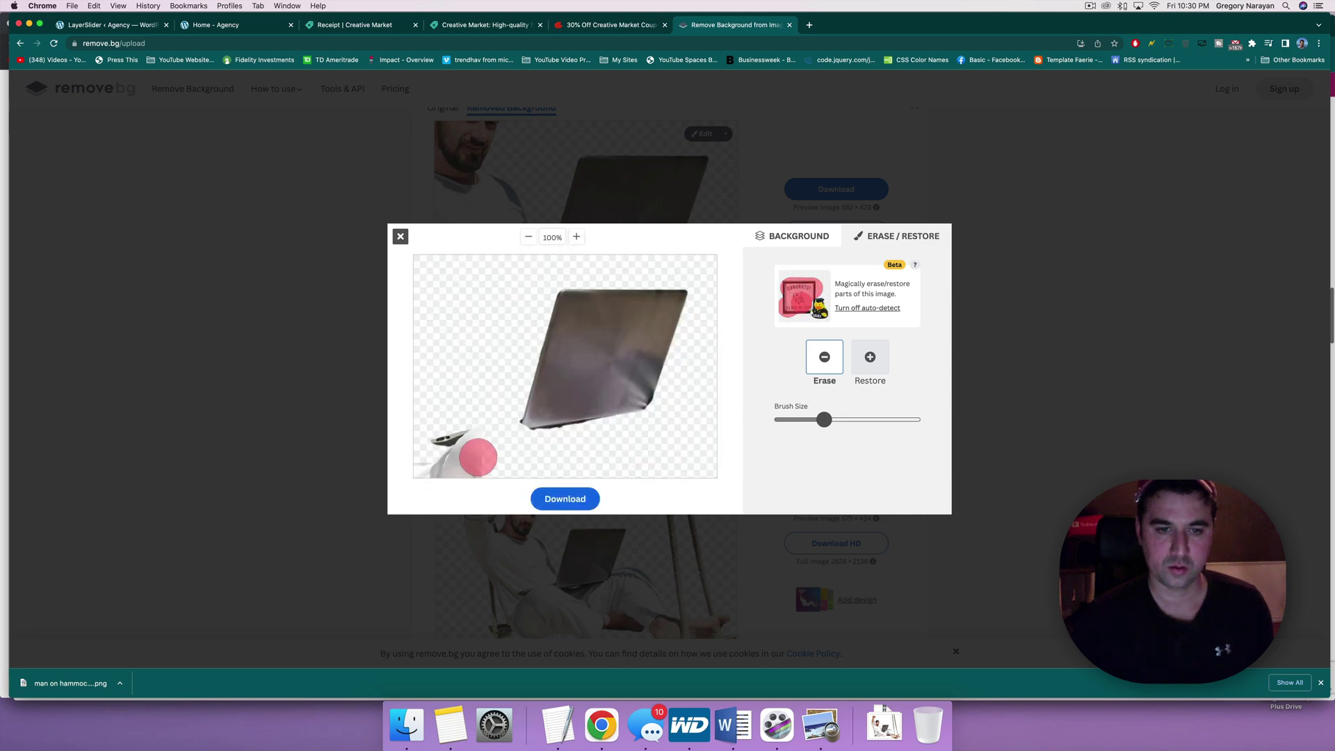
# Step: In Restore mode with the smallest brush, bring back the strip along the laptop's lower-left edge
pyautogui.click(869, 357)
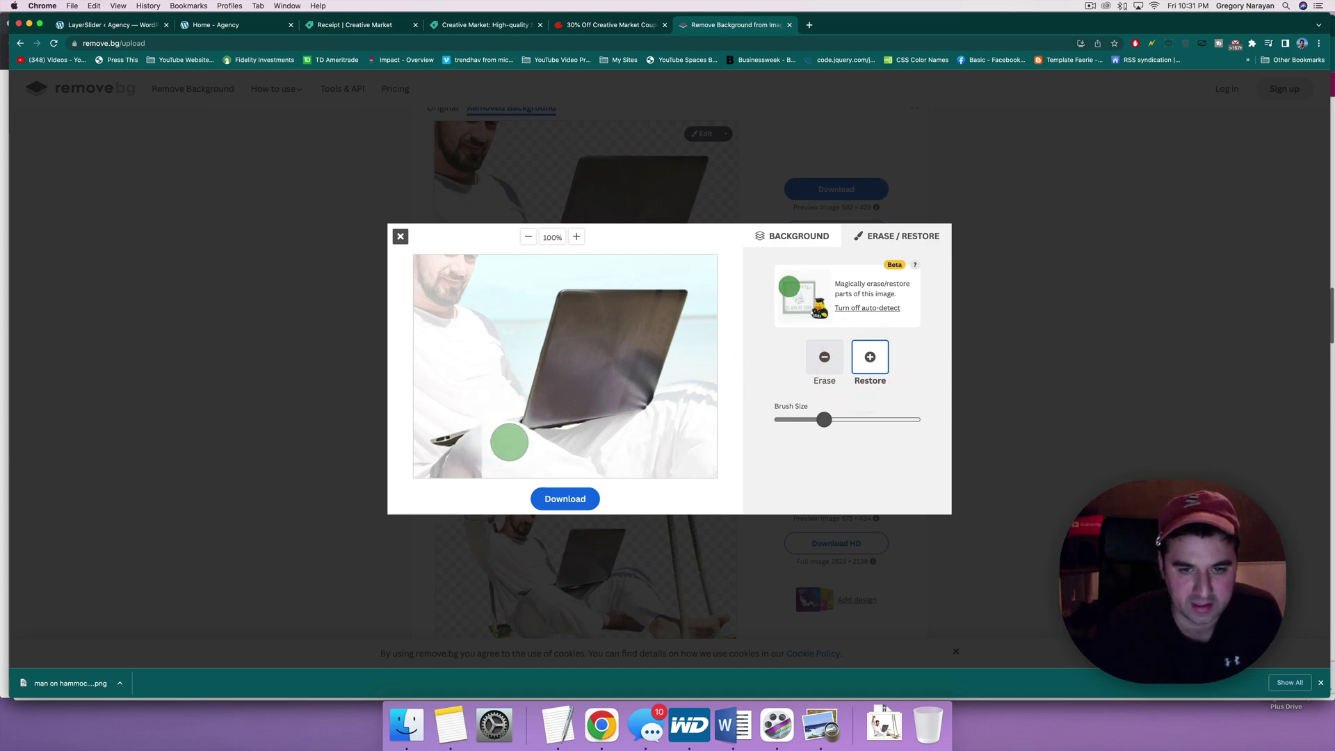
pyautogui.moveTo(523, 415); pyautogui.dragTo(431, 443)
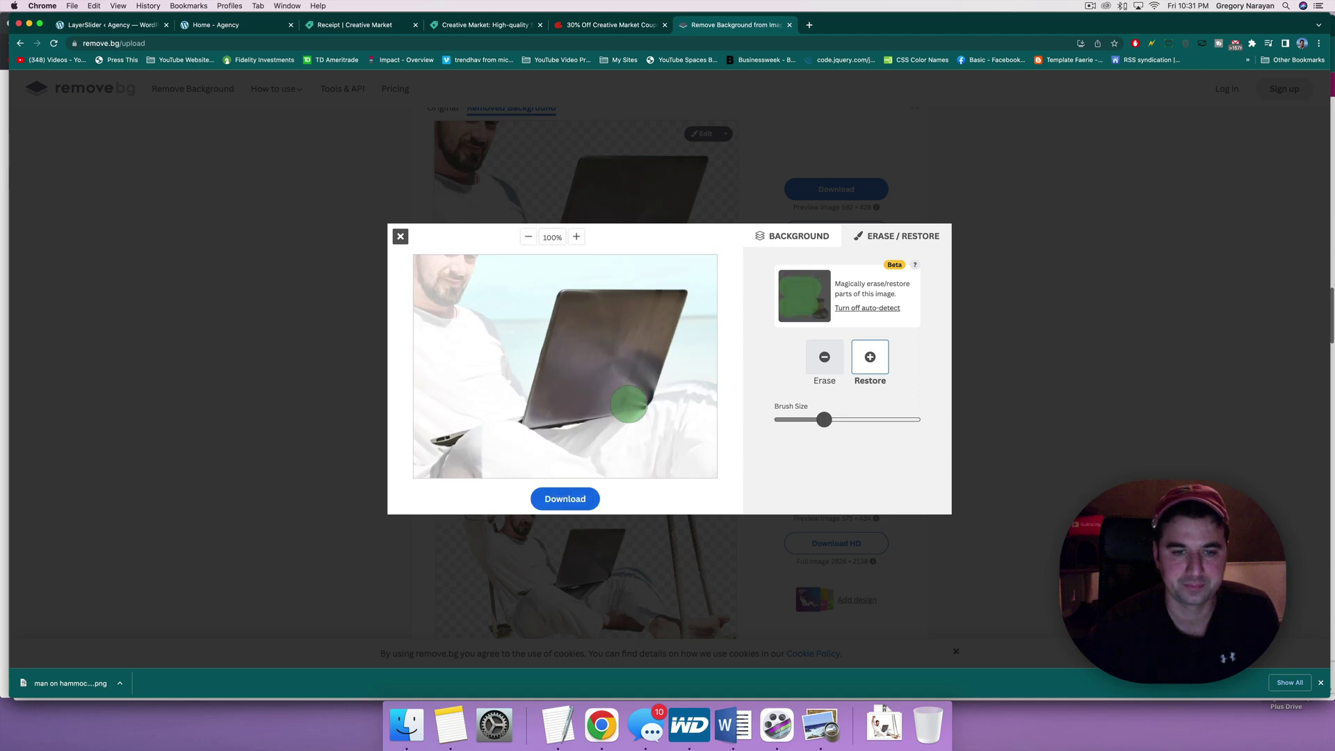
pyautogui.moveTo(827, 420); pyautogui.dragTo(783, 420)
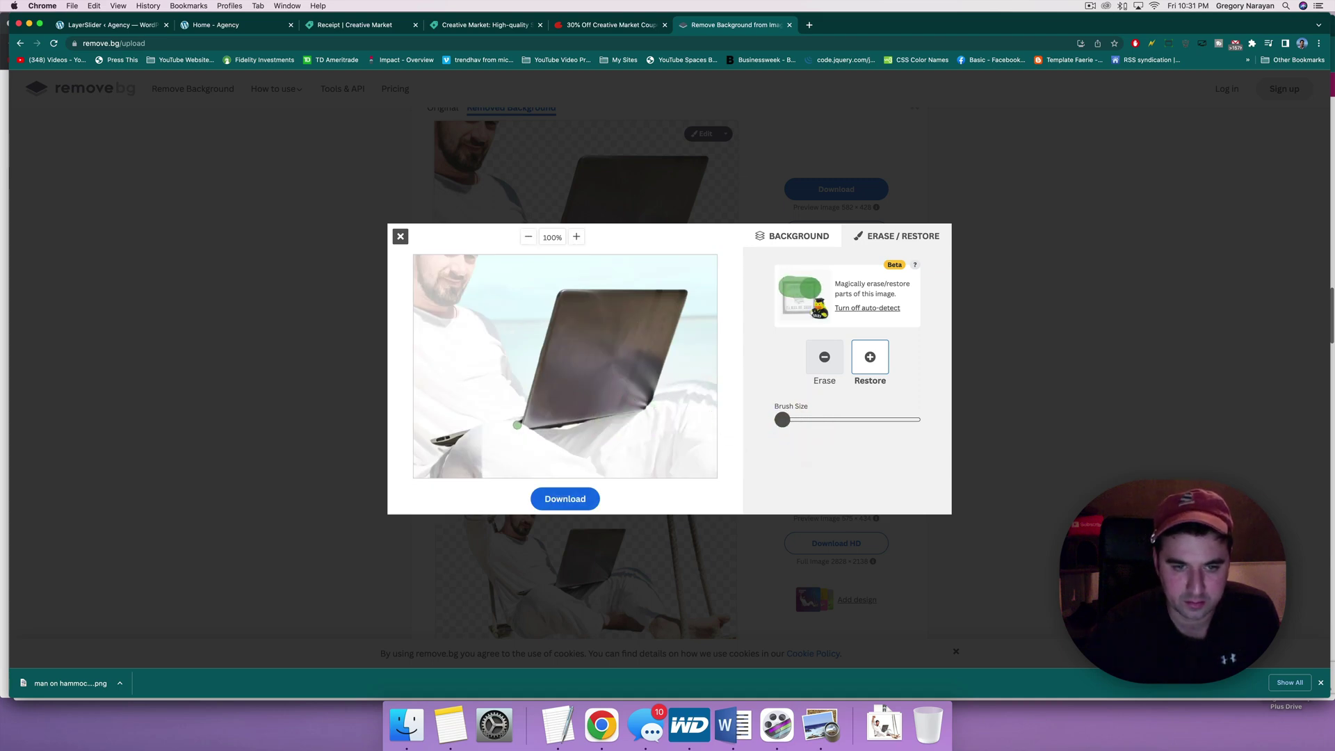
pyautogui.moveTo(518, 424); pyautogui.dragTo(471, 426)
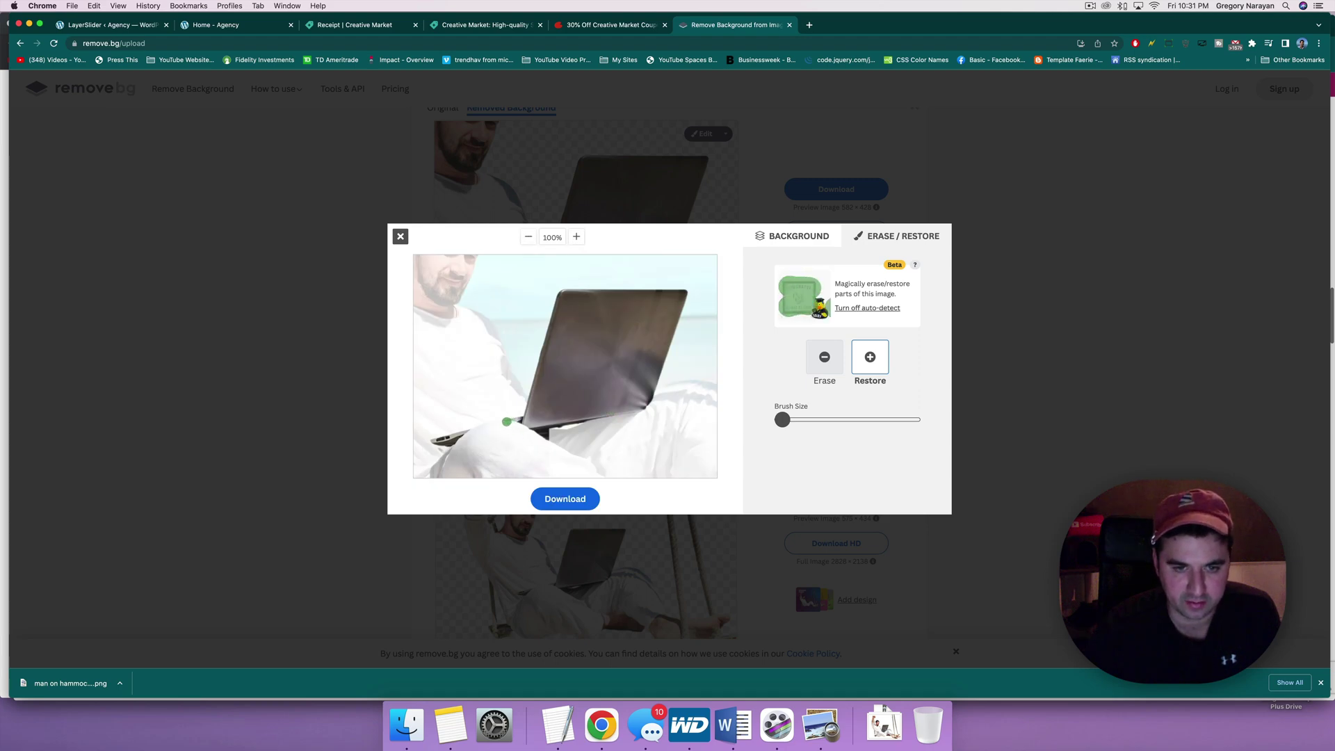
pyautogui.moveTo(507, 422); pyautogui.dragTo(466, 431)
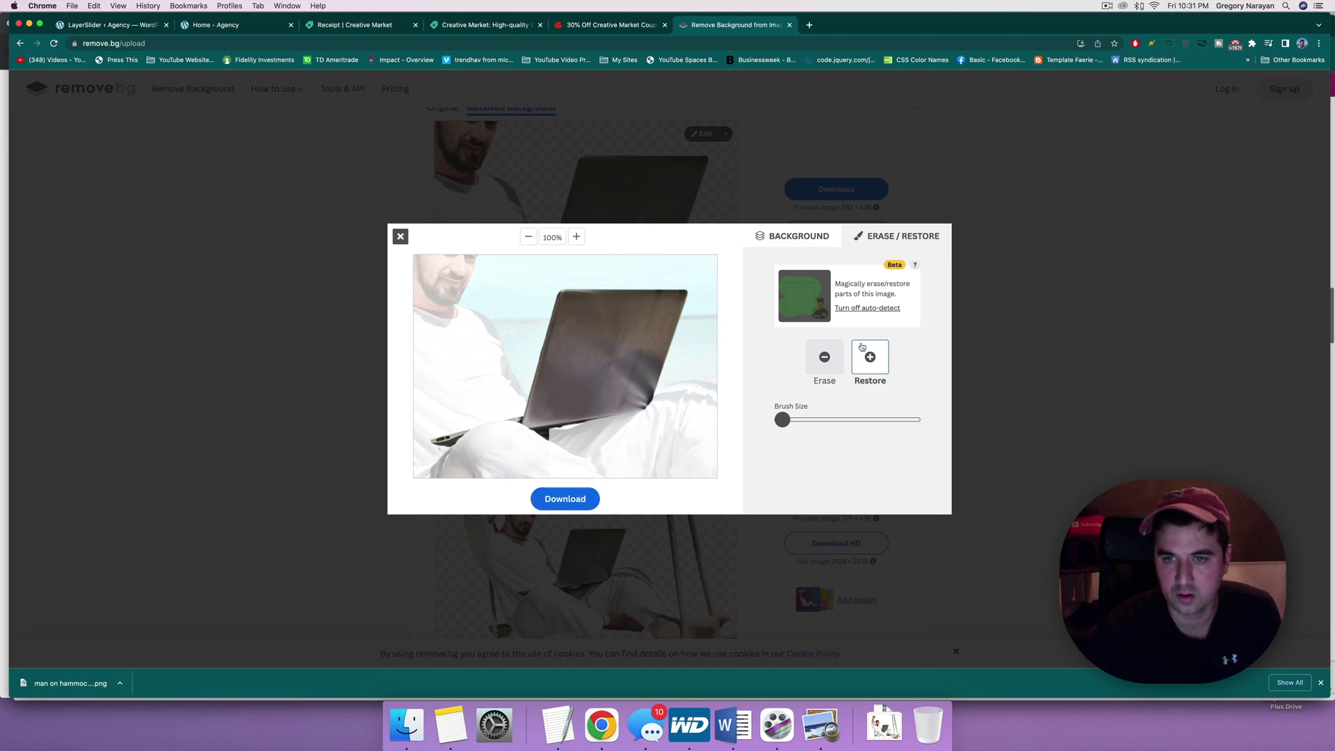
# Step: Erase the clothing below the laptop with a slightly larger Erase brush
pyautogui.click(824, 356)
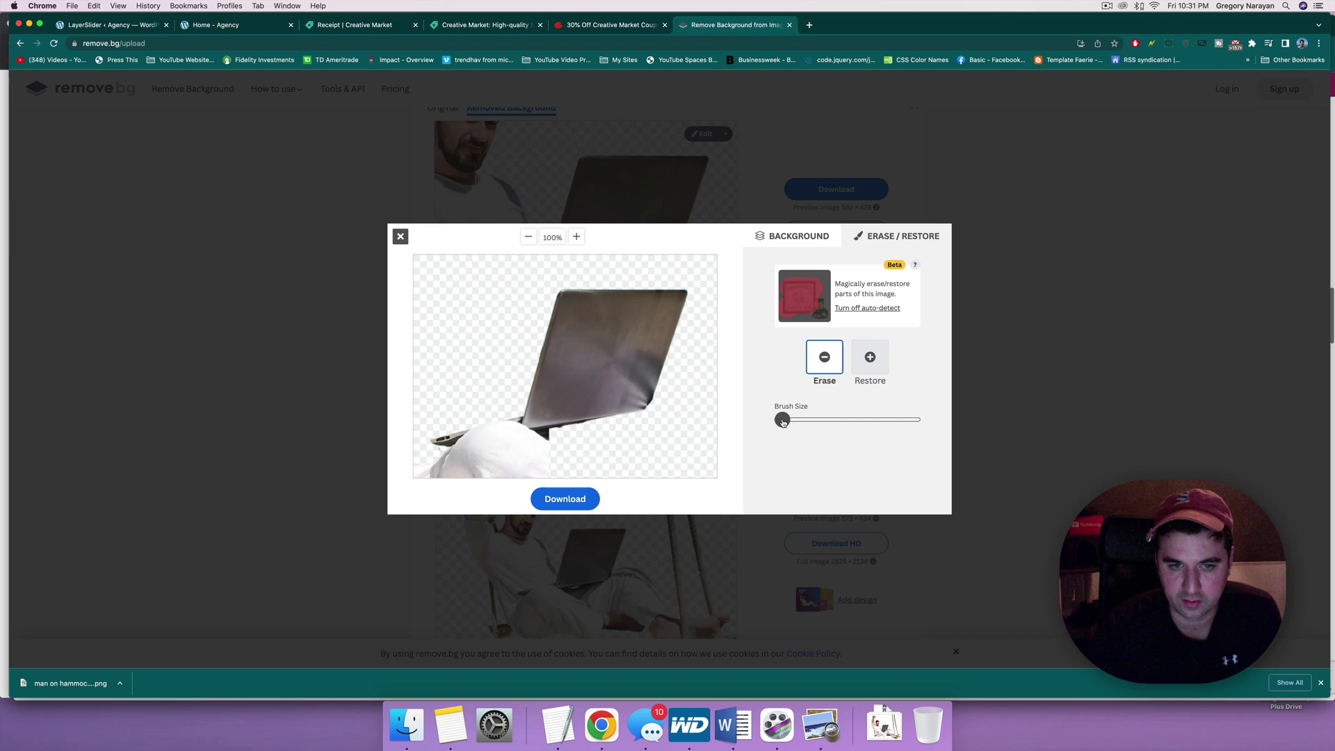
pyautogui.moveTo(783, 422); pyautogui.dragTo(813, 421)
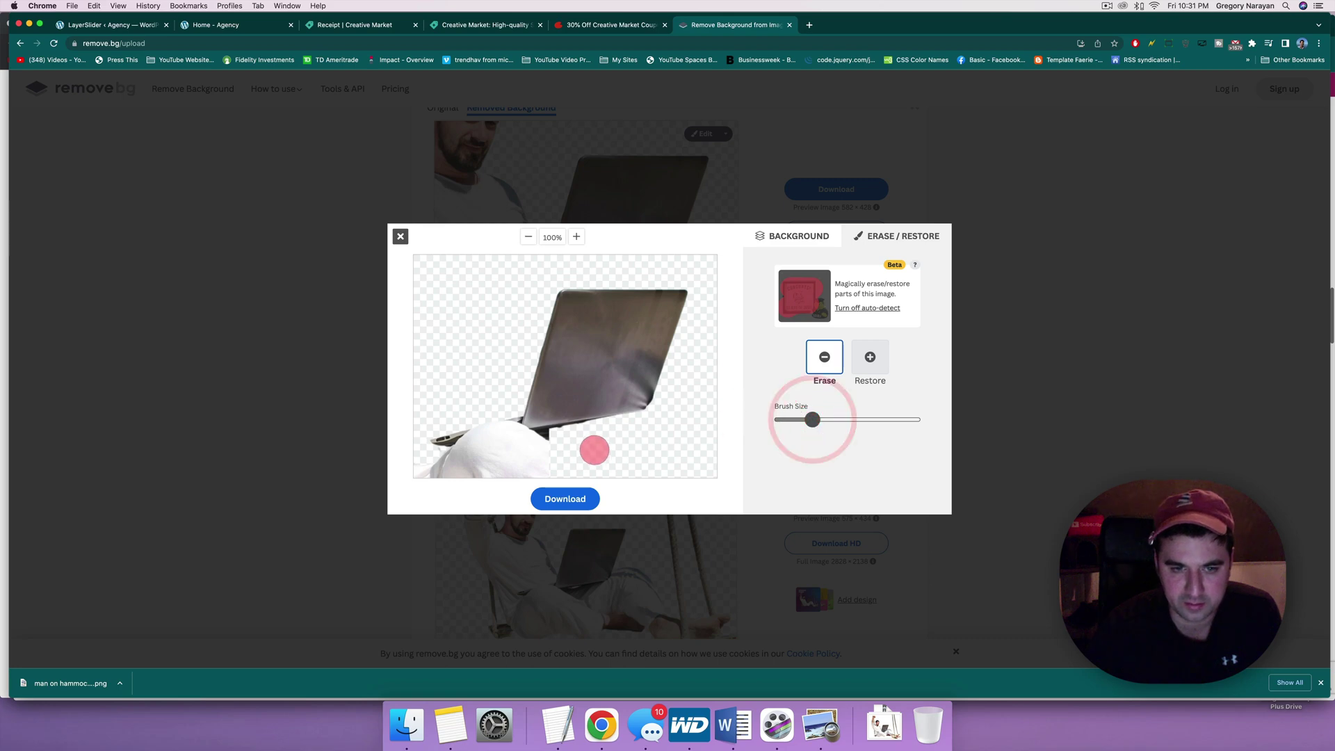
pyautogui.moveTo(595, 448)
pyautogui.mouseDown()
pyautogui.moveTo(421, 469)
pyautogui.moveTo(556, 474)
pyautogui.moveTo(491, 459)
pyautogui.moveTo(546, 445)
pyautogui.moveTo(445, 462)
pyautogui.moveTo(553, 444)
pyautogui.mouseUp()
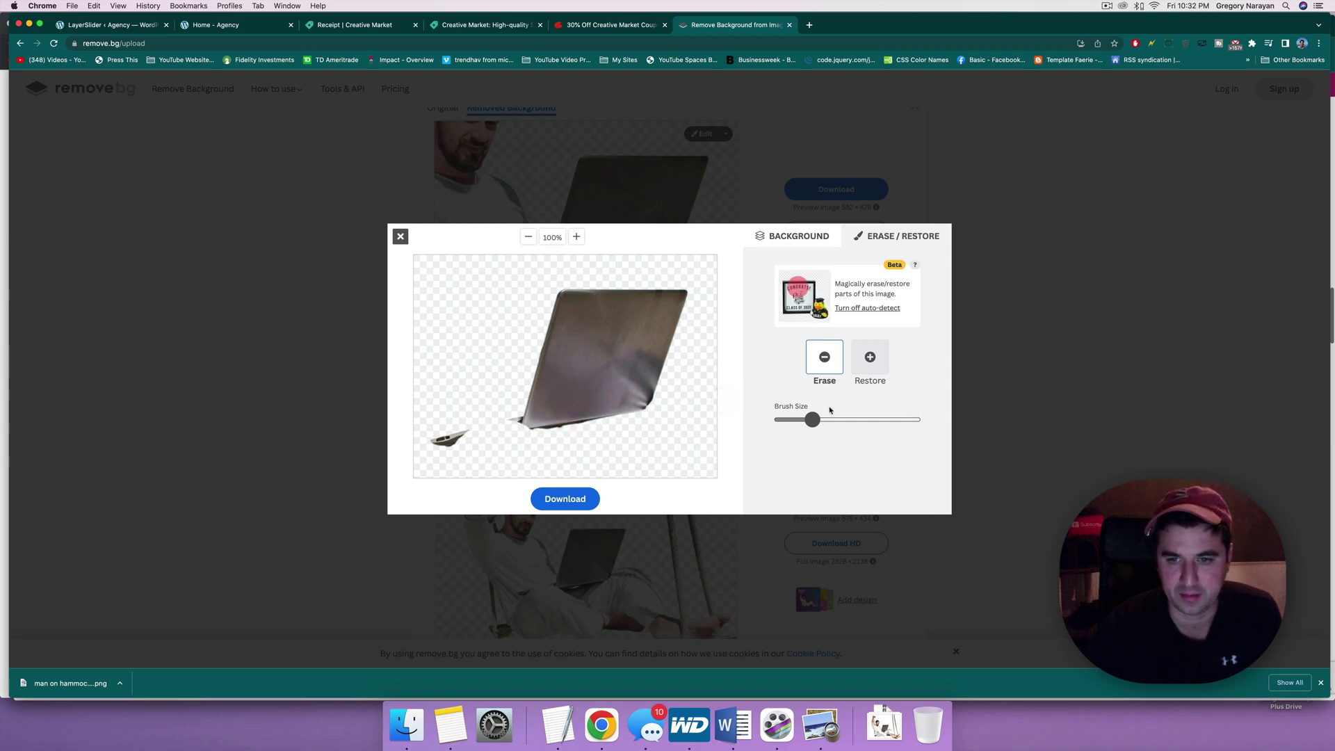
# Step: Restore the laptop's lower-left corner, then return to Erase mode
pyautogui.click(871, 359)
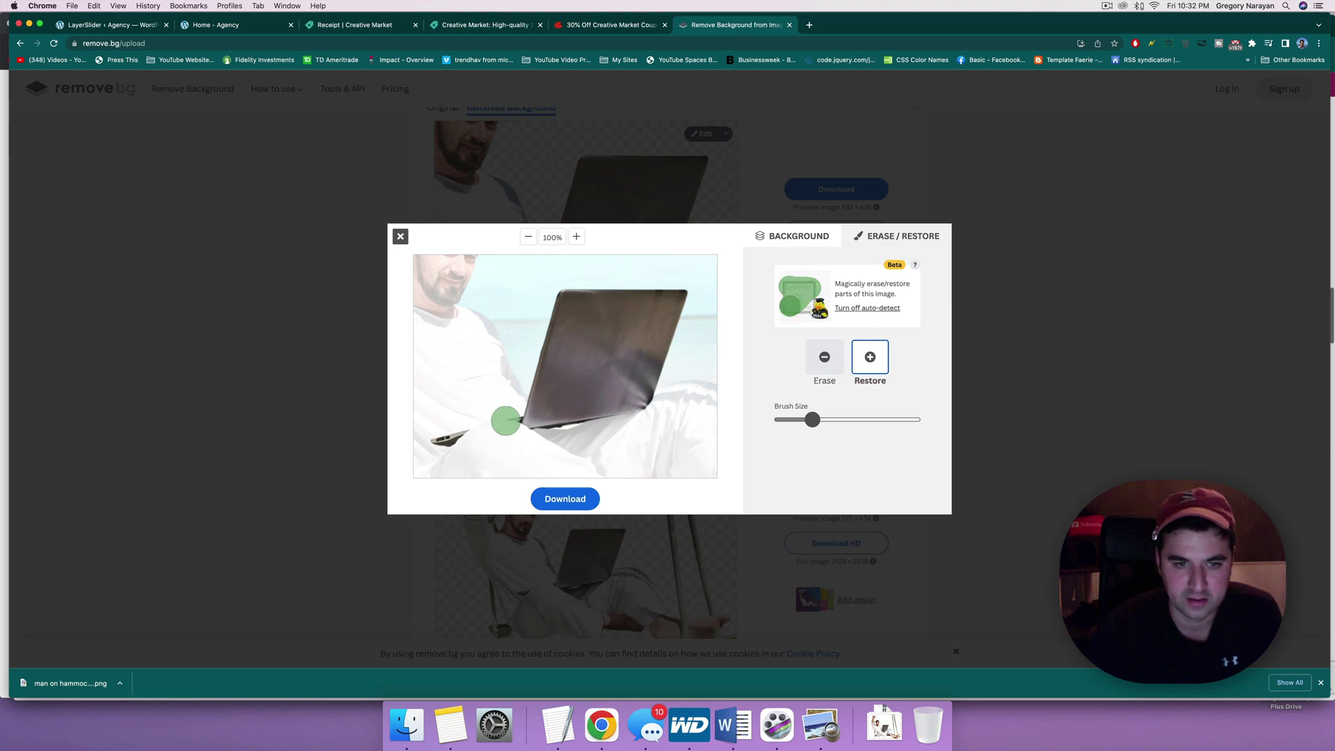
pyautogui.moveTo(515, 416); pyautogui.dragTo(454, 427)
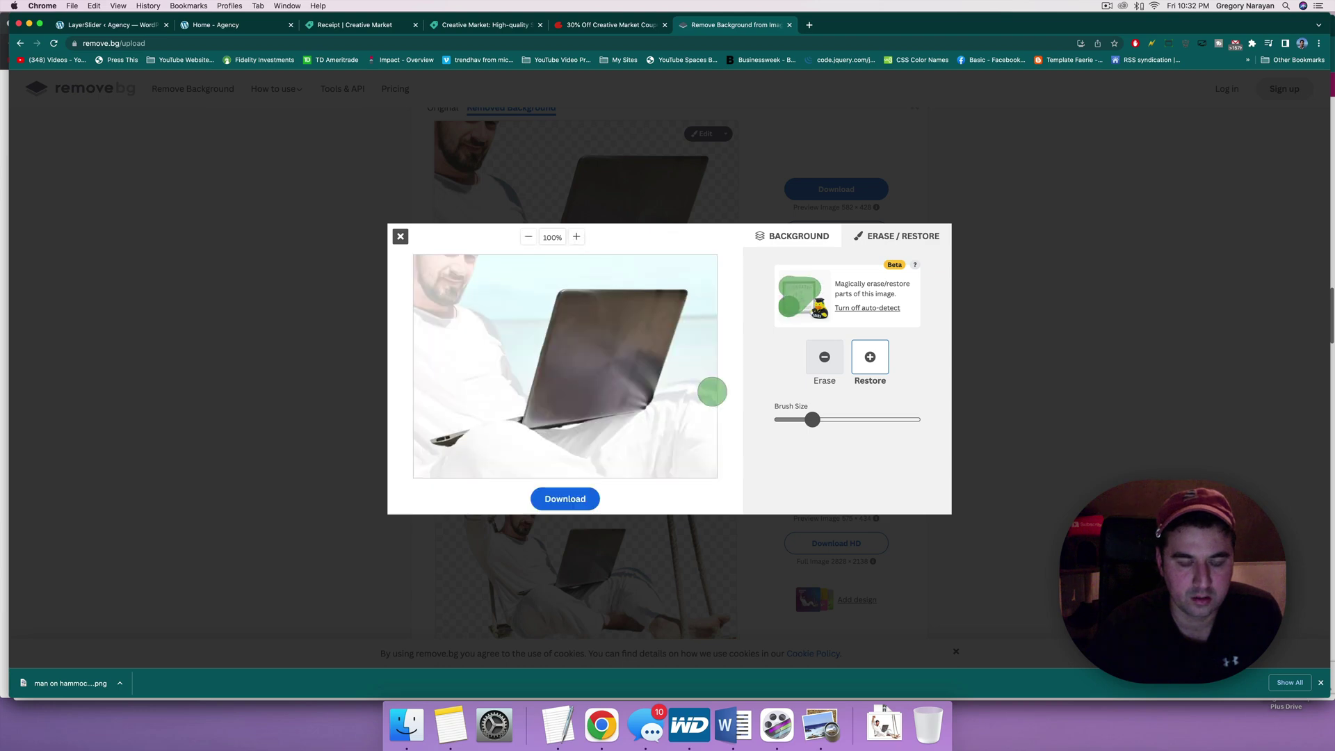
pyautogui.click(822, 359)
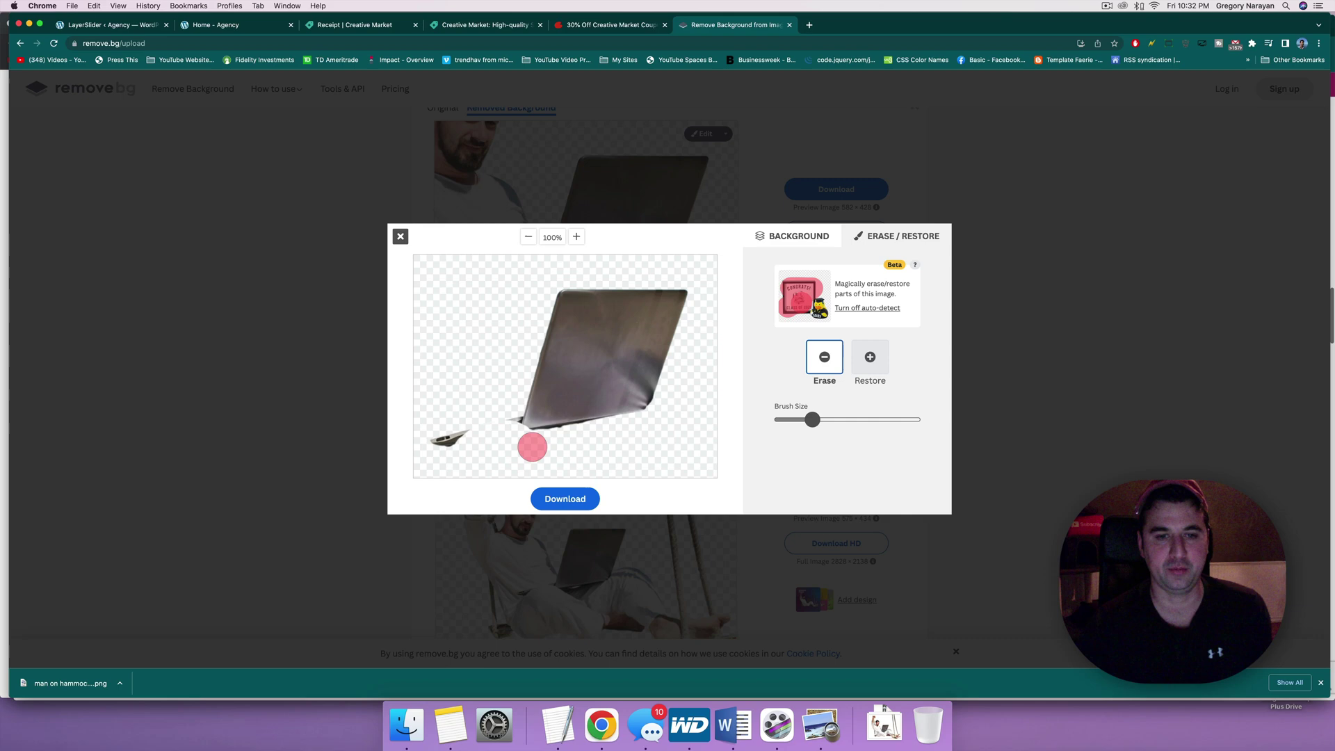
# Step: Download the laptop cutout to Downloads as 'almost a full laptop'
pyautogui.click(549, 499)
pyautogui.click(688, 373)
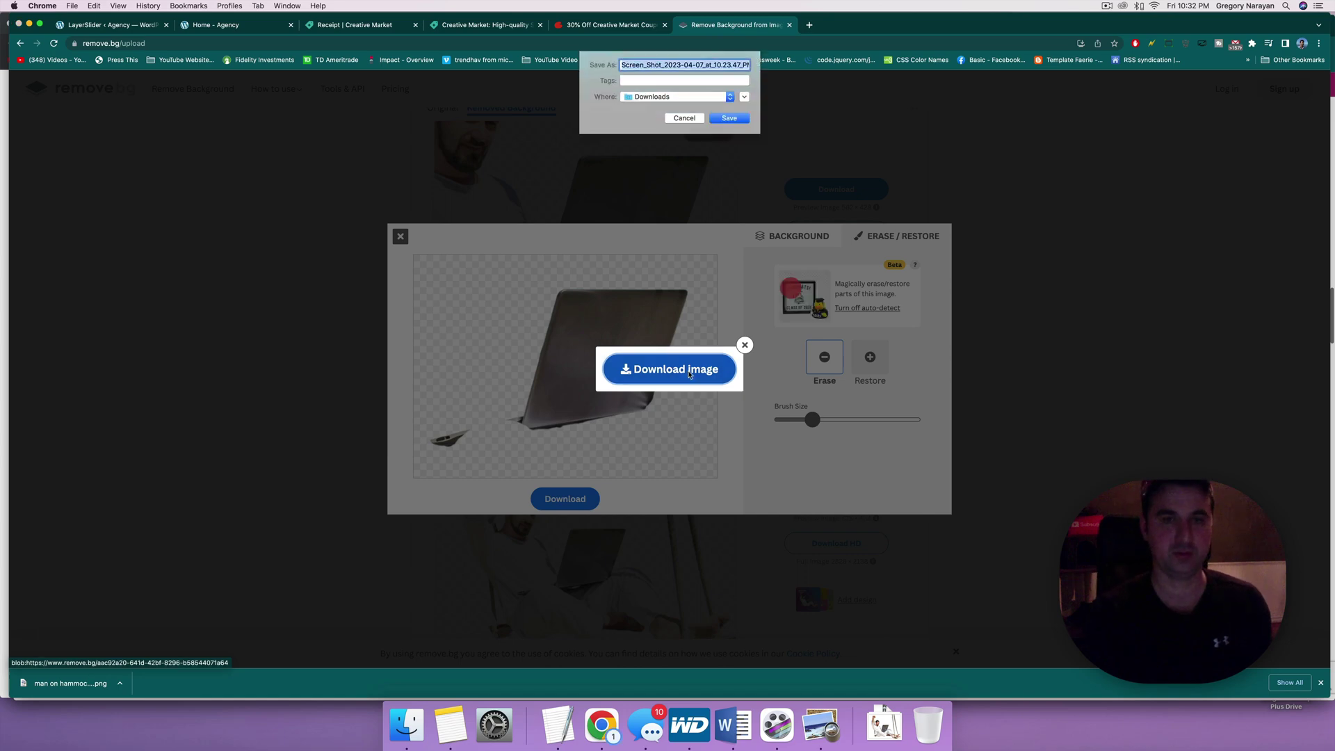
pyautogui.write('almo')
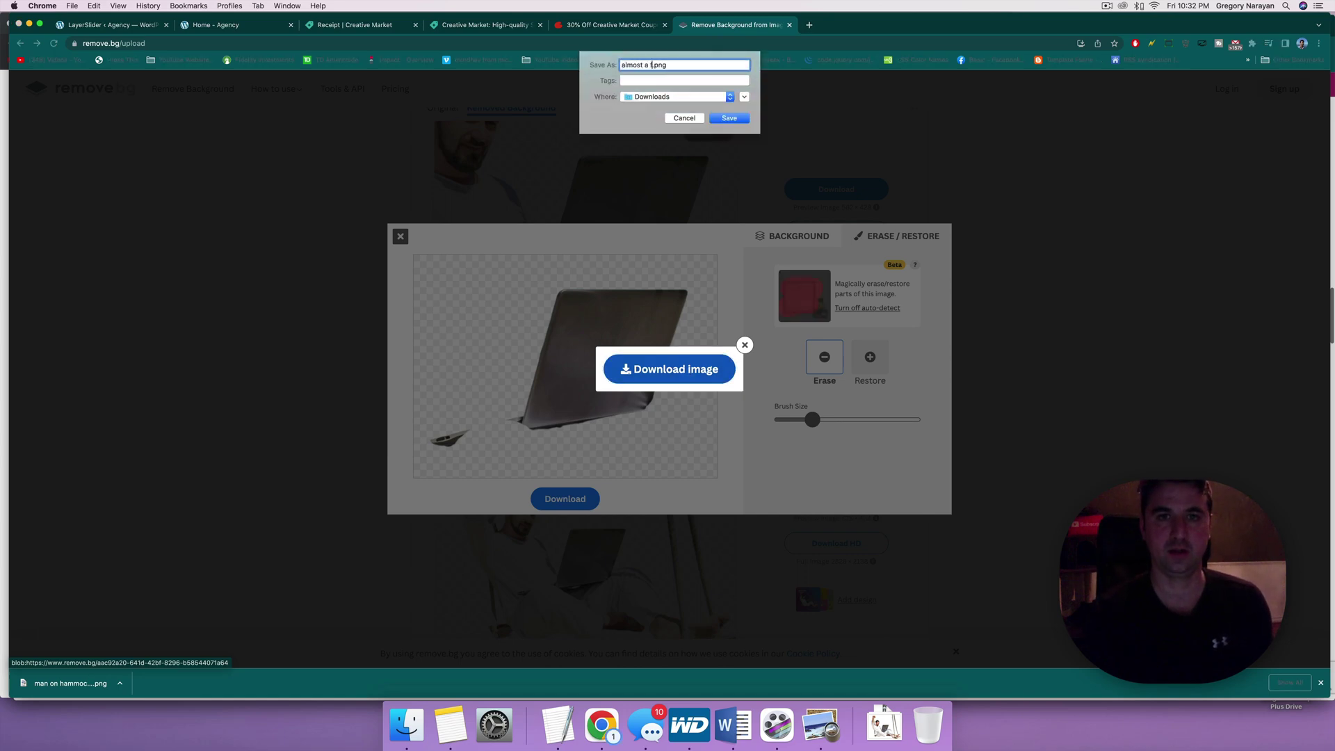
pyautogui.write('st a full laptop ')
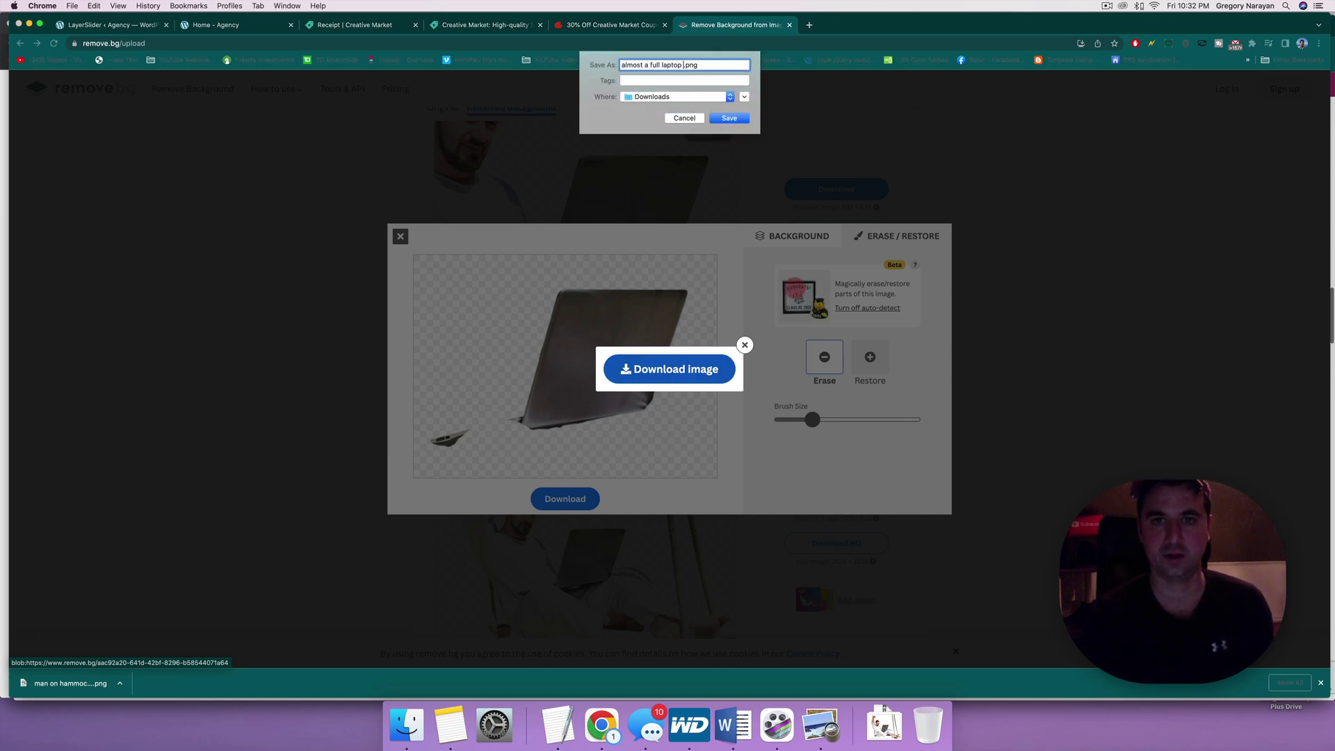
pyautogui.write('new')
pyautogui.press('Return')
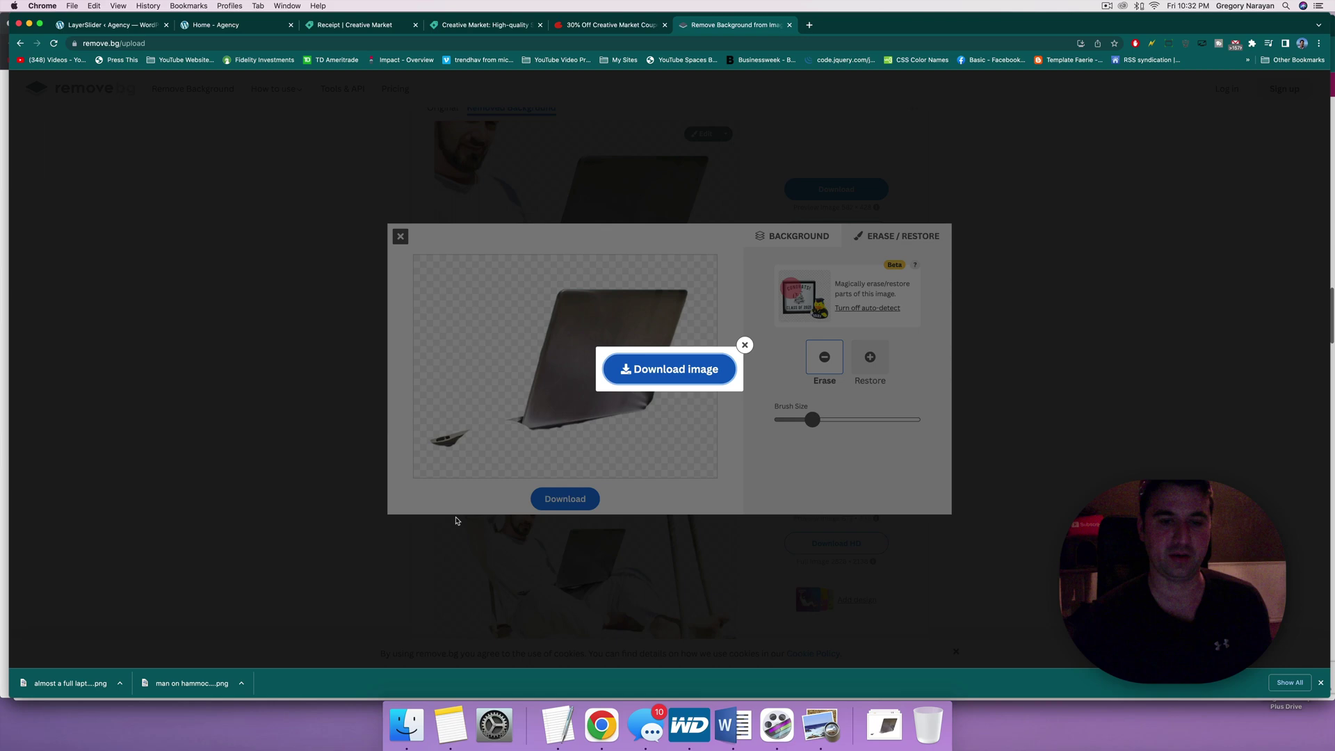
# Step: Close the laptop editor and open the editor for the swing cut-out instead
pyautogui.click(743, 340)
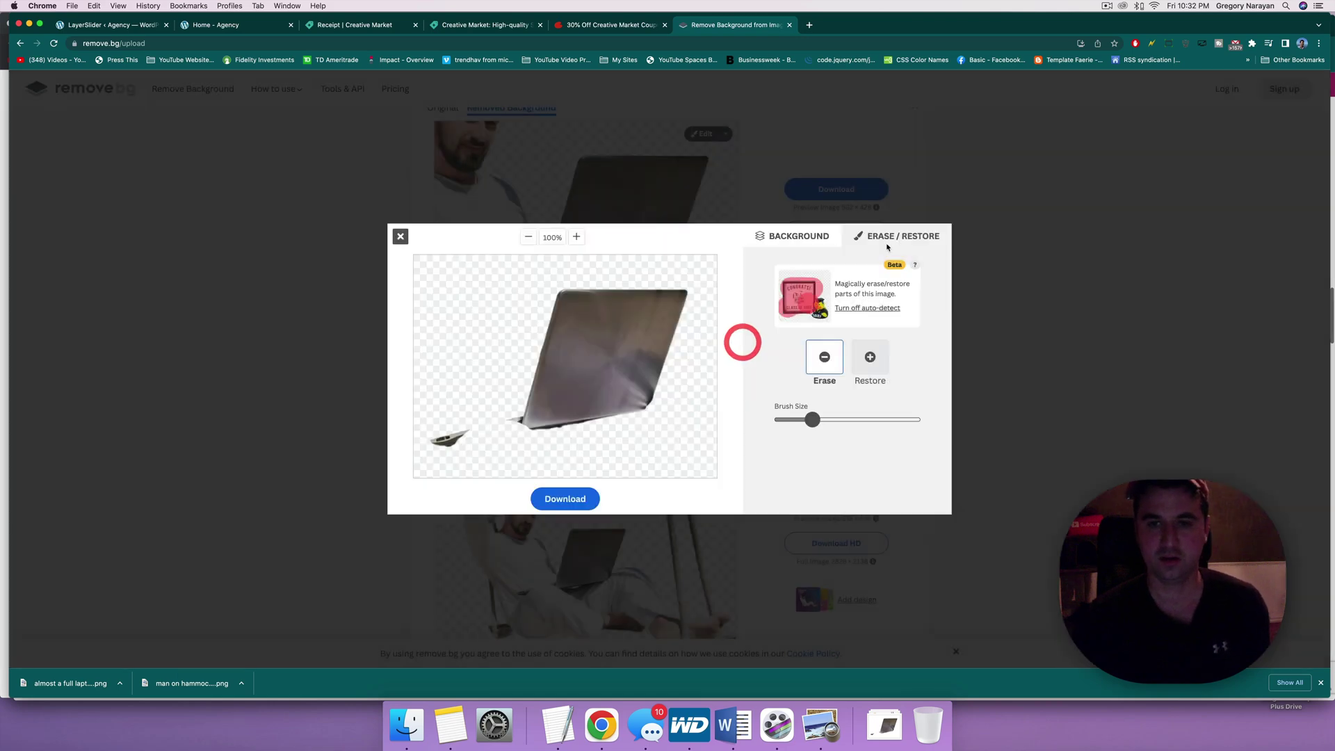
pyautogui.click(1068, 192)
pyautogui.click(401, 237)
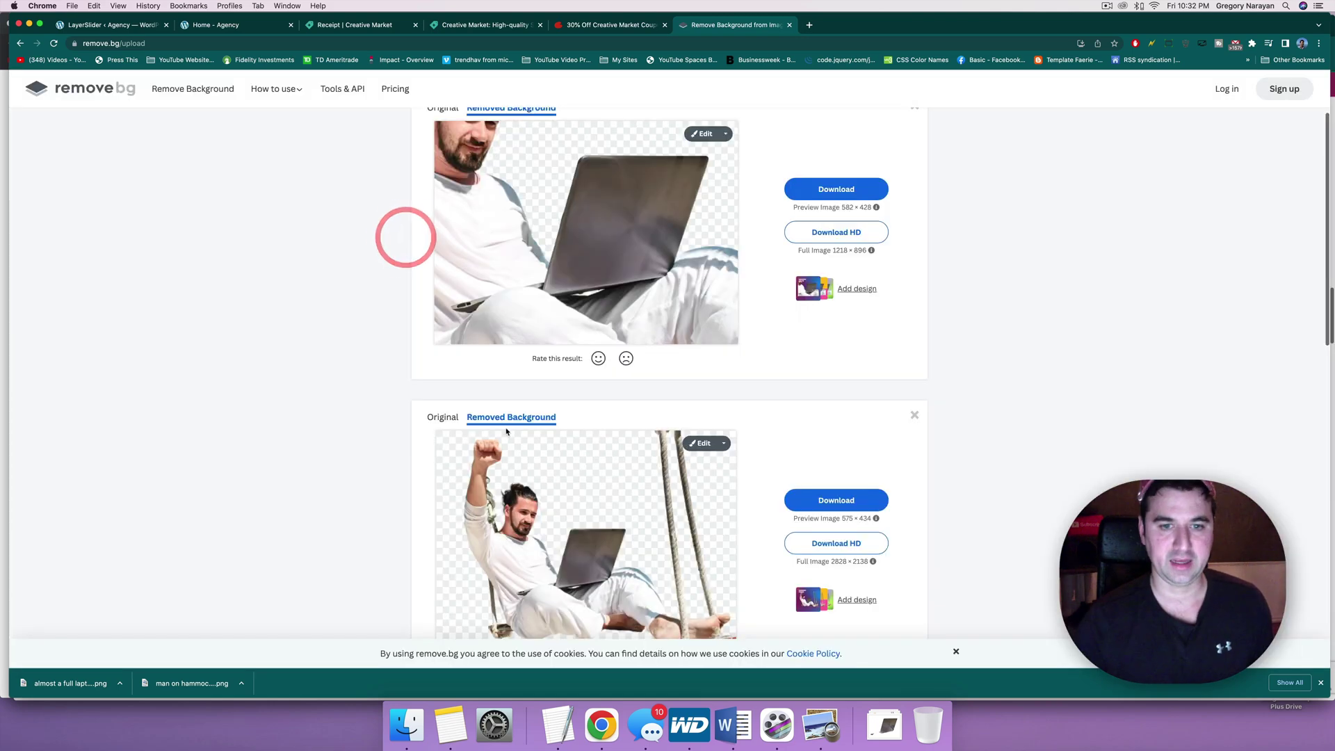
pyautogui.scroll(-2, 679, 442)
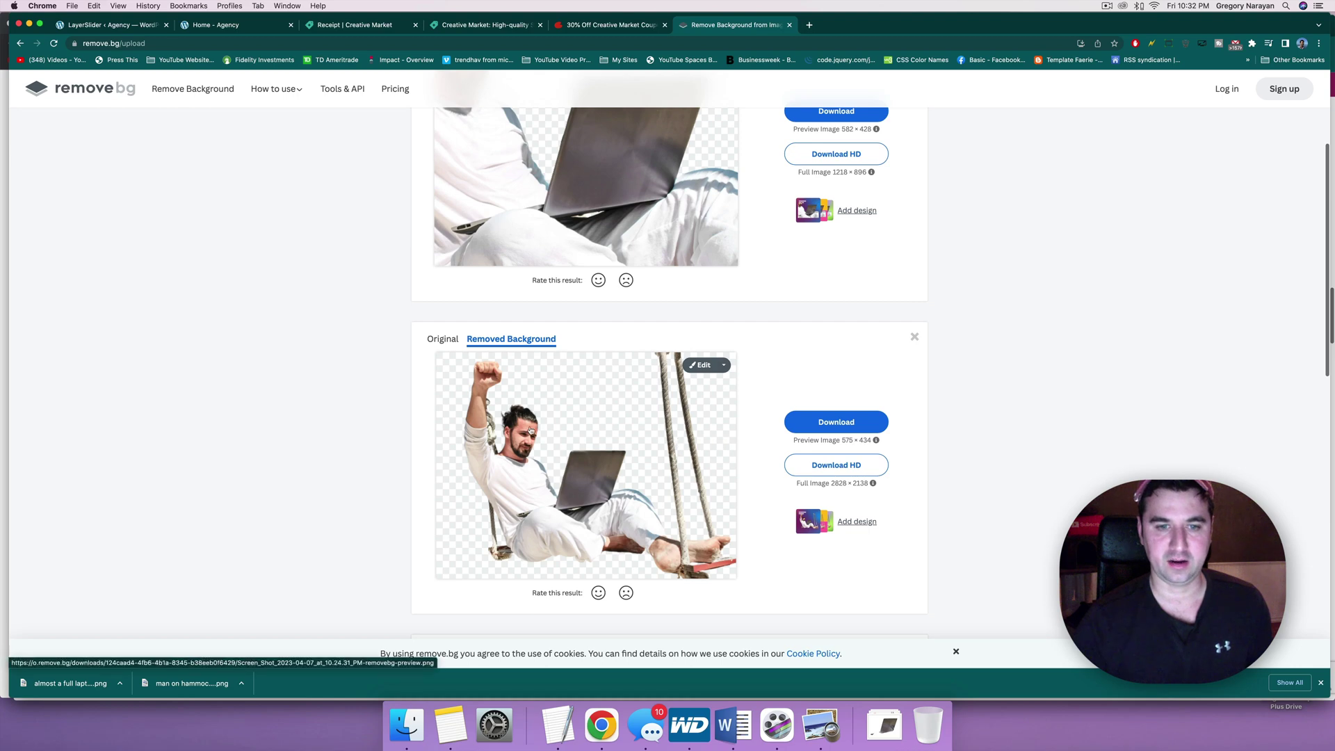
pyautogui.click(545, 452)
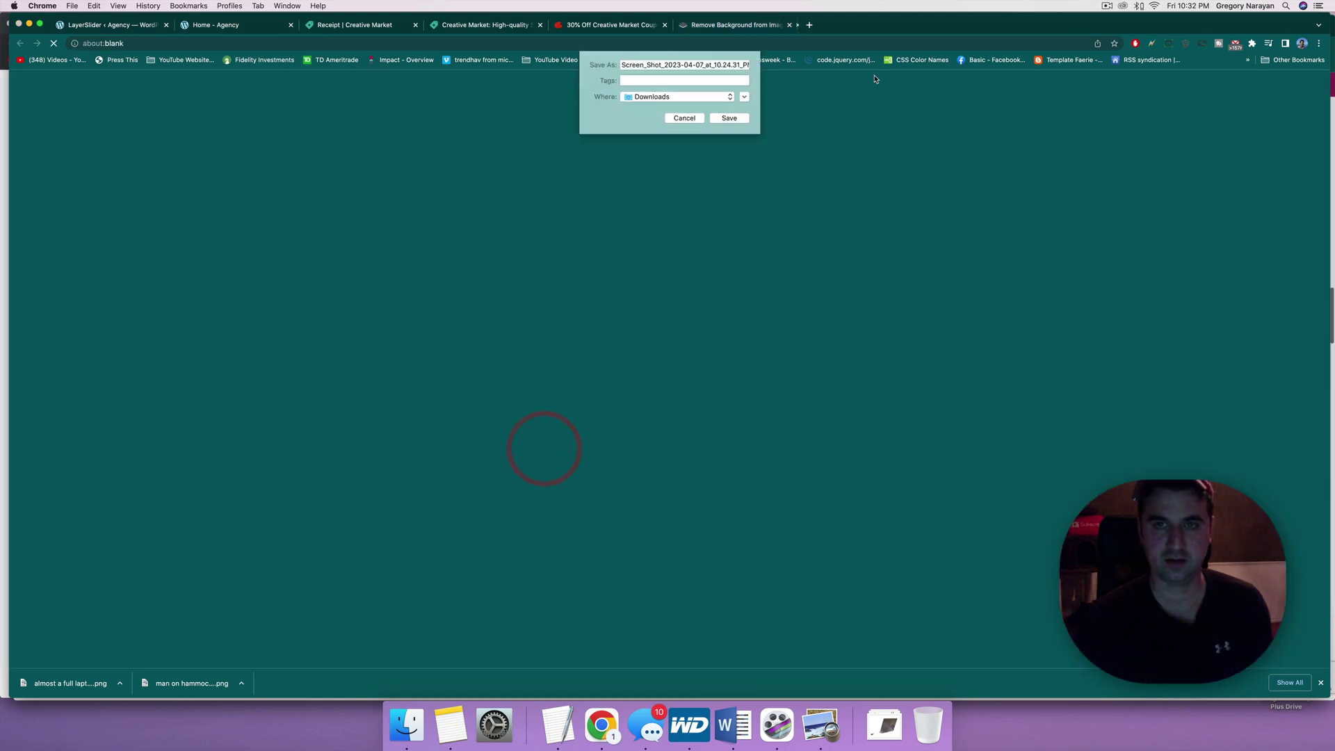
pyautogui.click(685, 118)
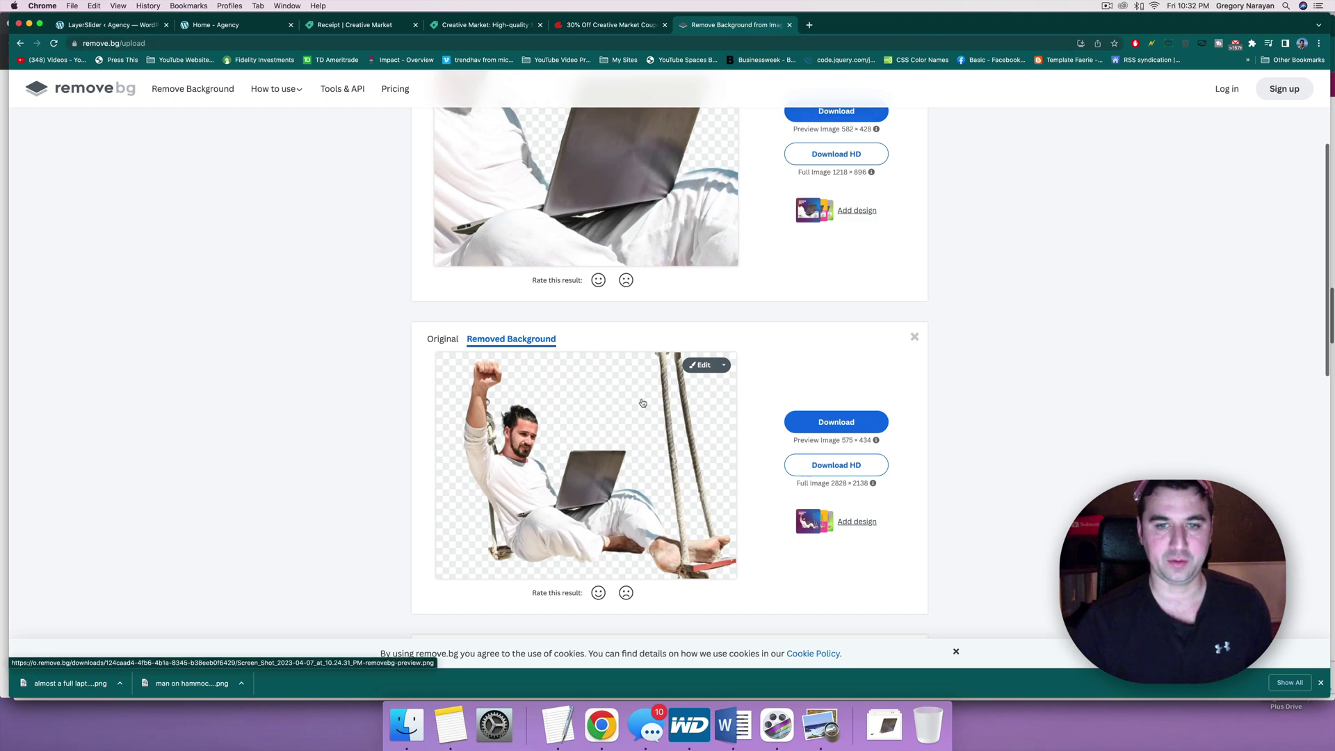
pyautogui.click(691, 369)
# Step: Try several blur strengths for the swing cut-out's beach background, ending with no blur
pyautogui.click(865, 235)
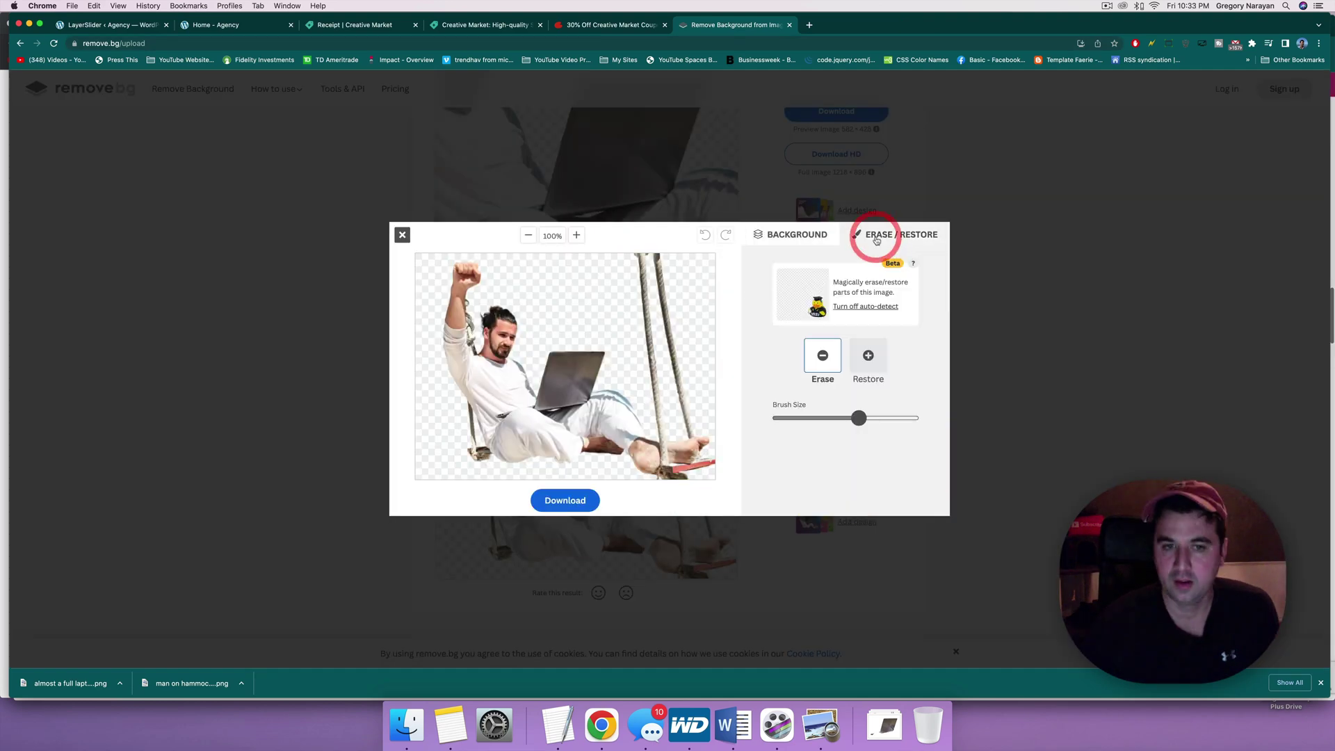
pyautogui.click(806, 234)
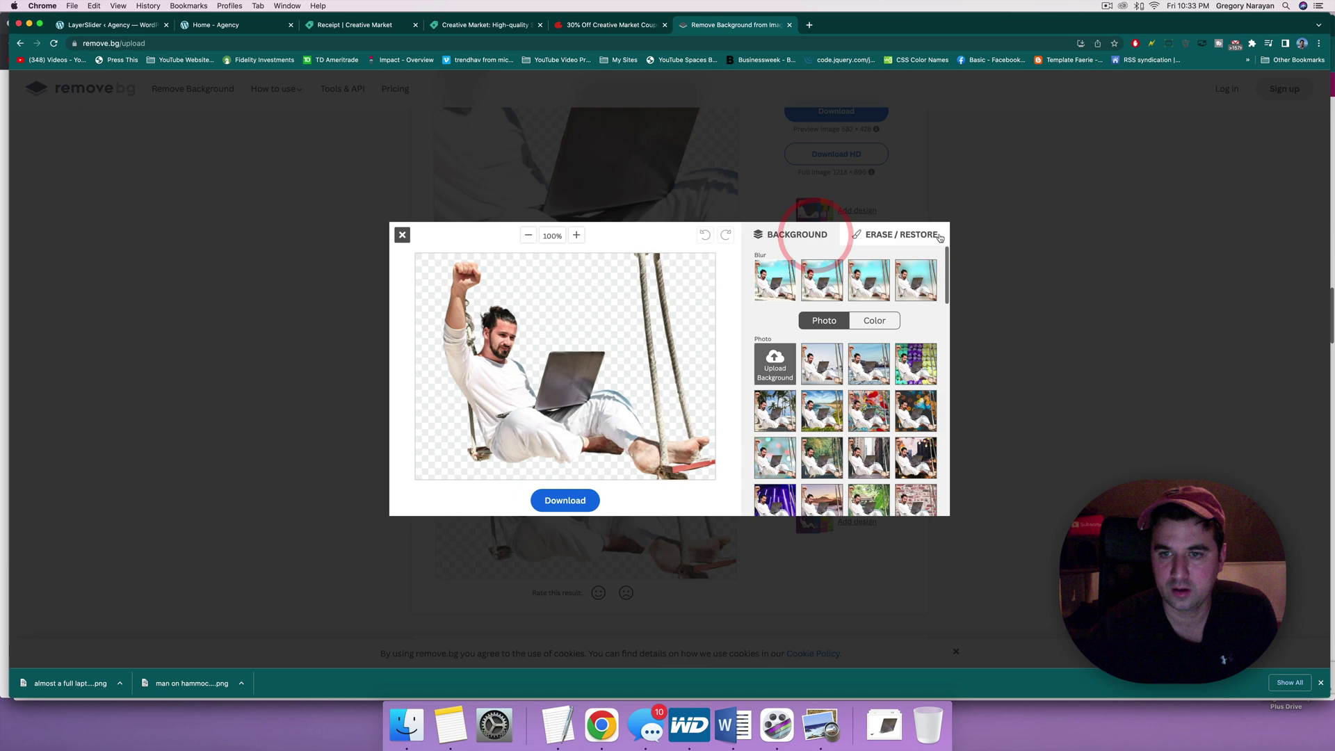
pyautogui.click(874, 286)
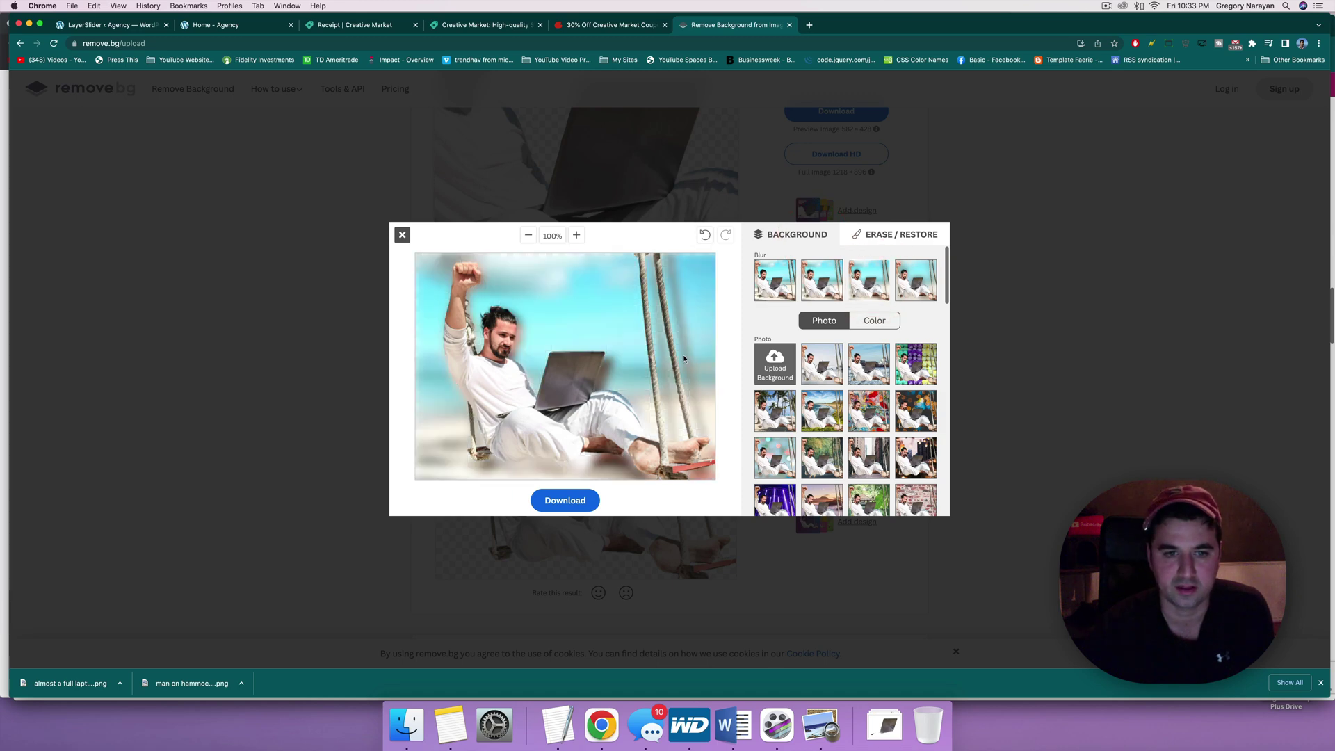
pyautogui.click(782, 275)
pyautogui.click(822, 276)
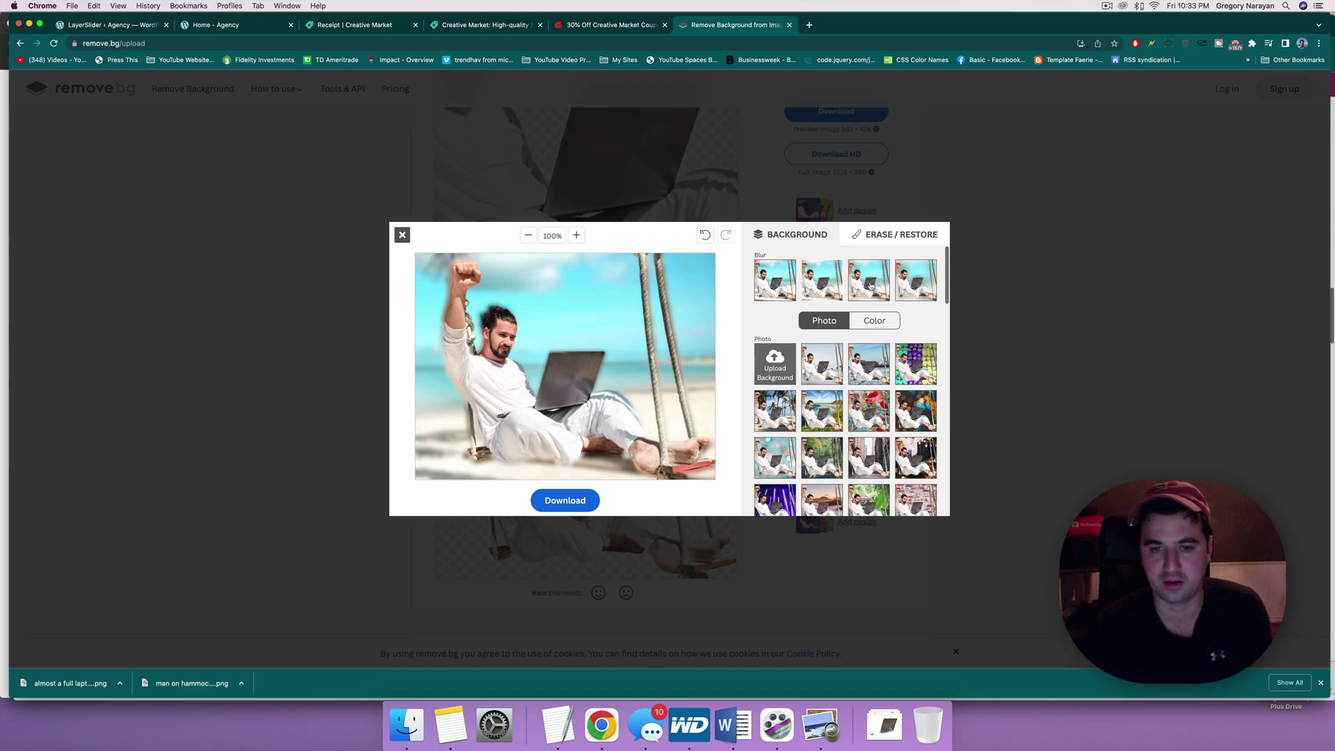
pyautogui.click(878, 285)
pyautogui.click(921, 280)
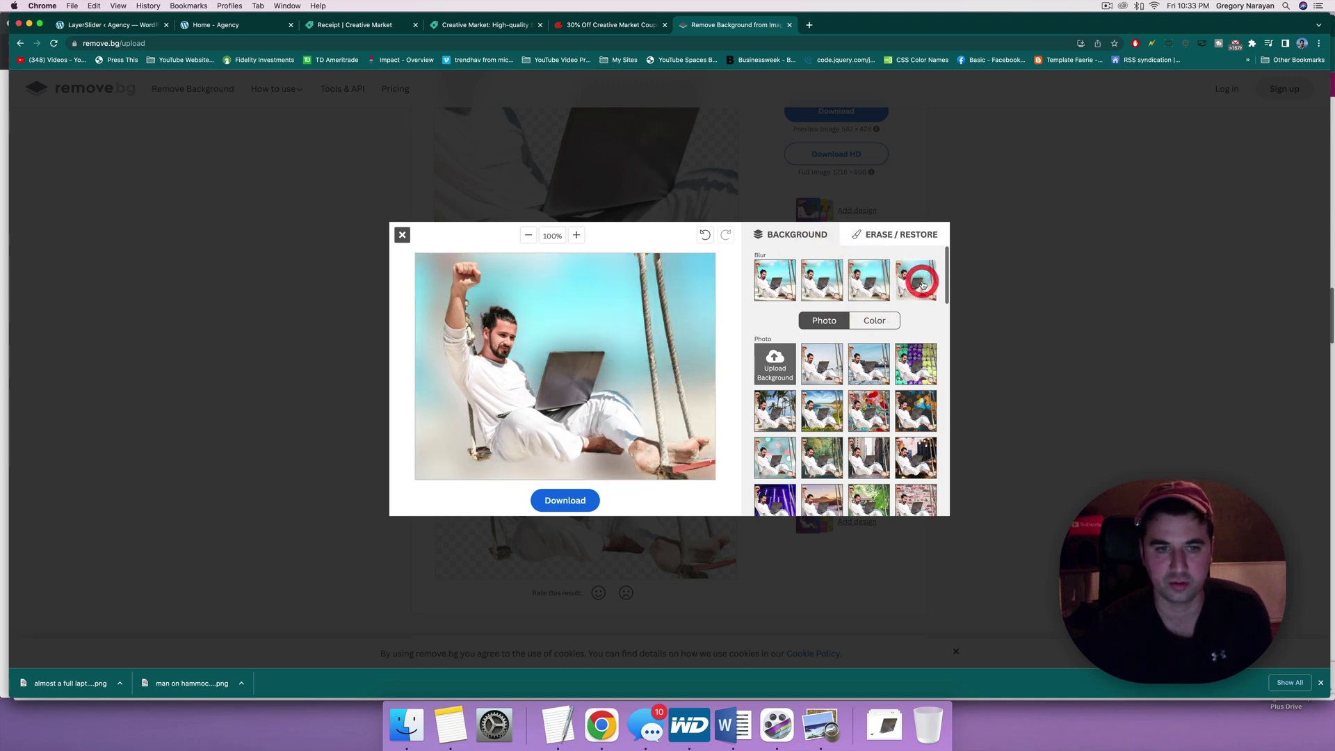
pyautogui.click(817, 290)
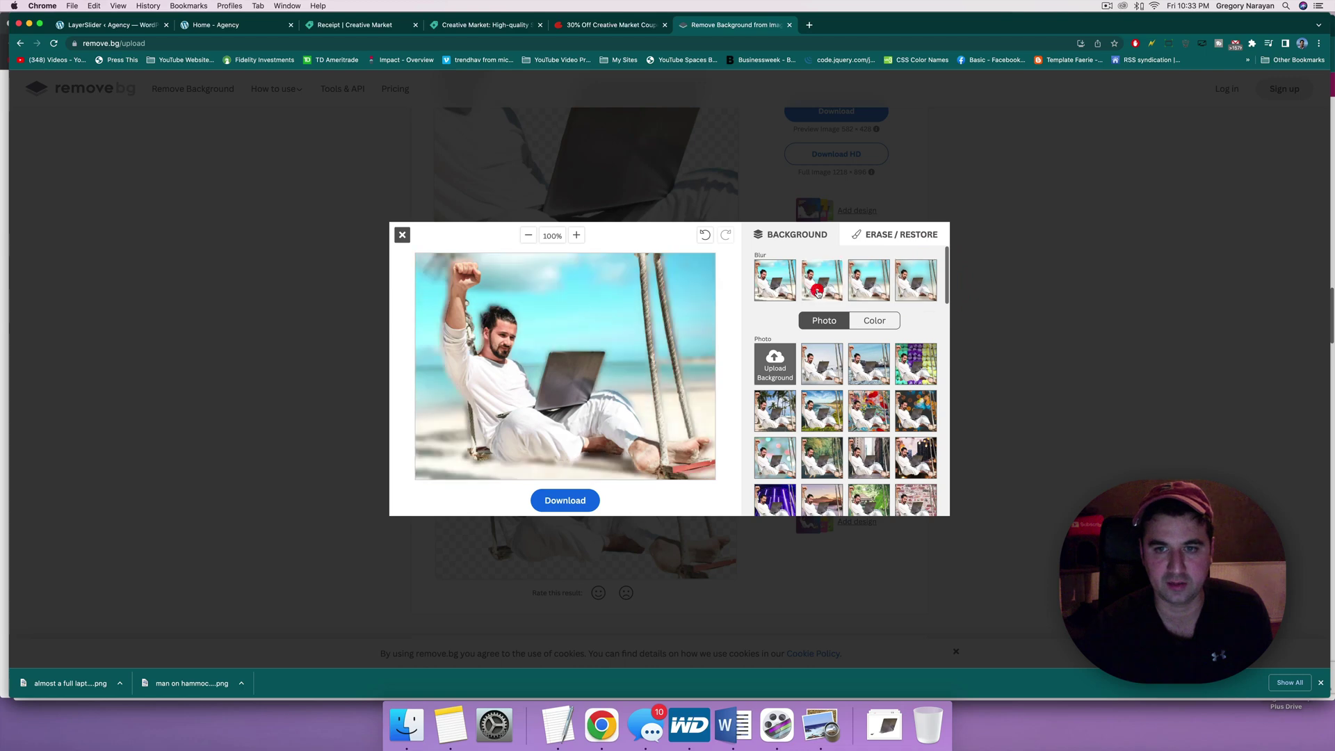
pyautogui.click(877, 285)
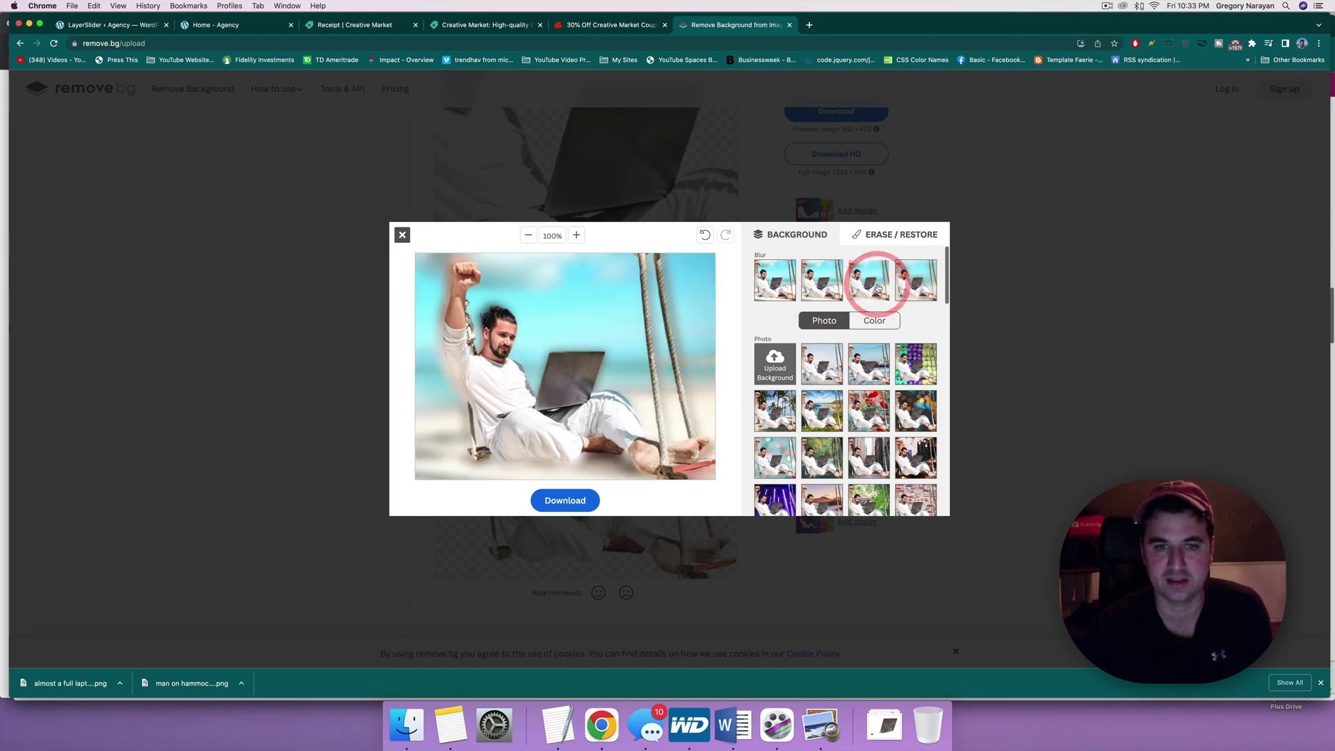
pyautogui.click(788, 296)
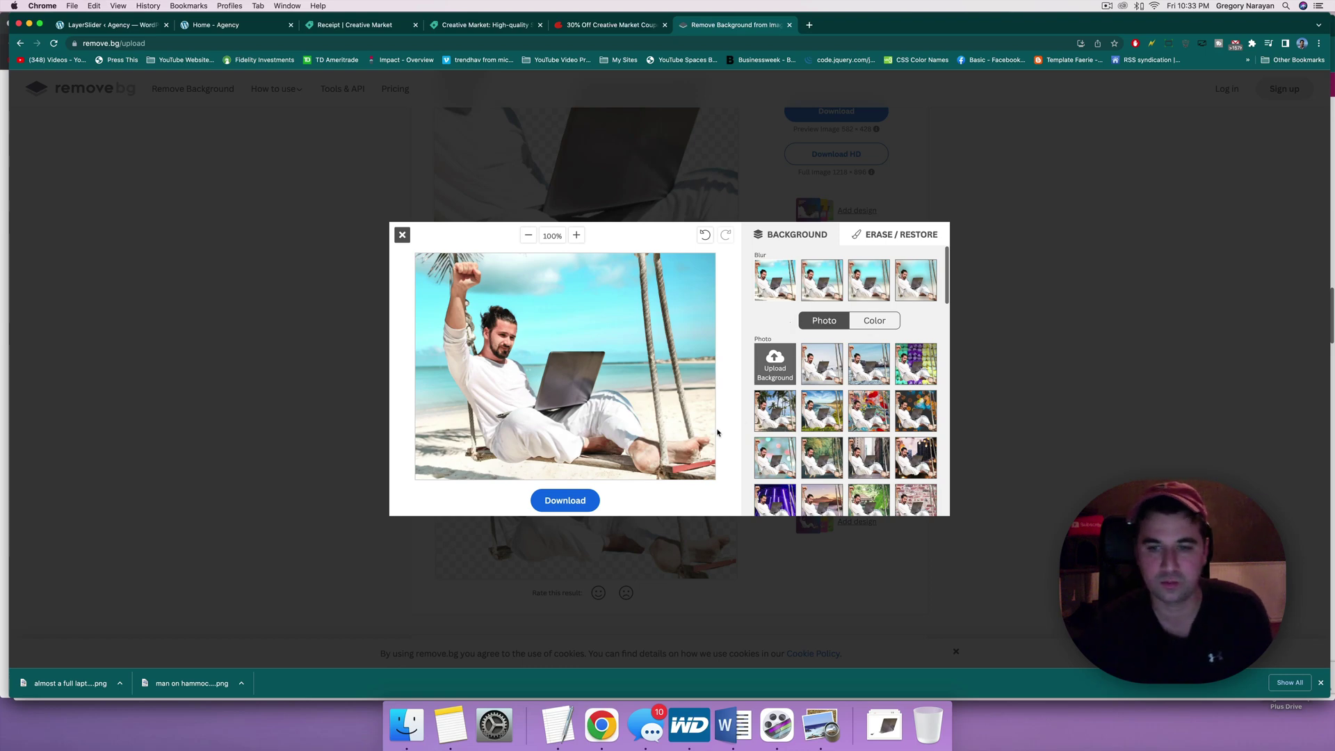
# Step: Swap in the city-and-ice photo background, then close the swing editor
pyautogui.click(884, 363)
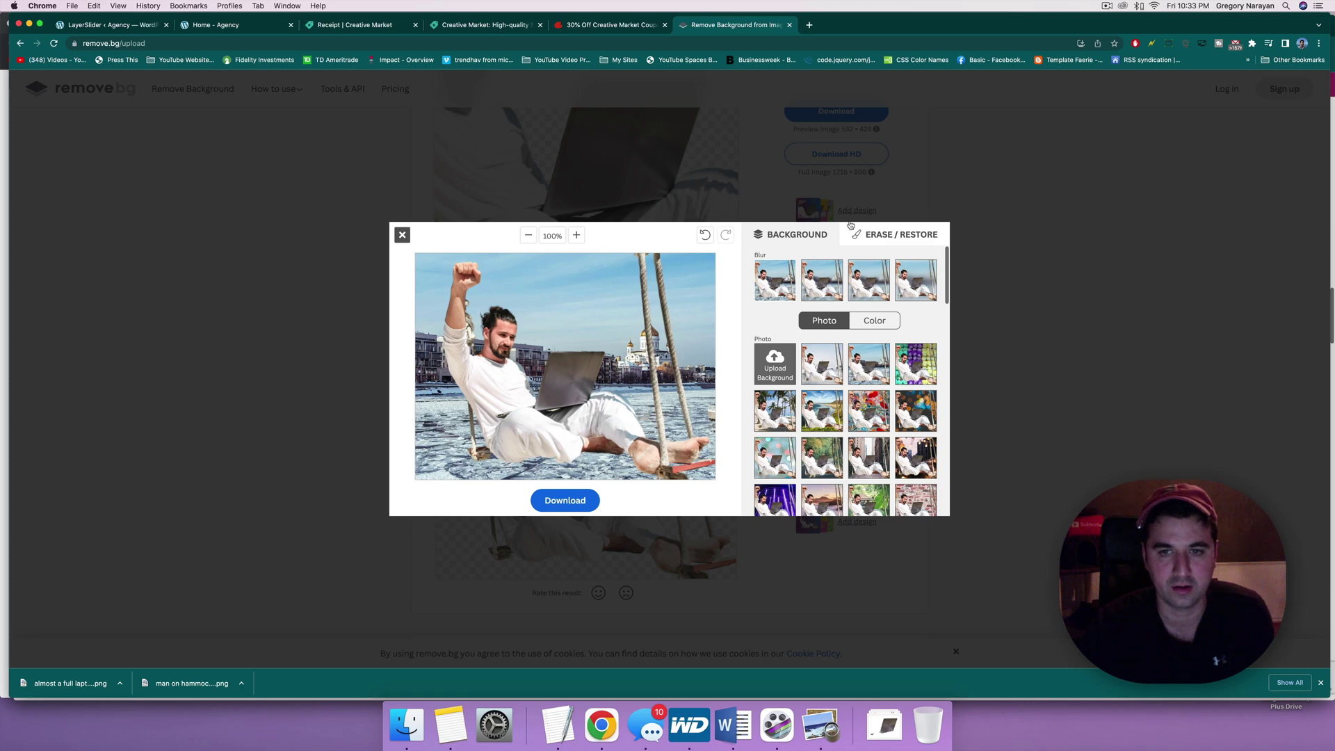
pyautogui.click(779, 288)
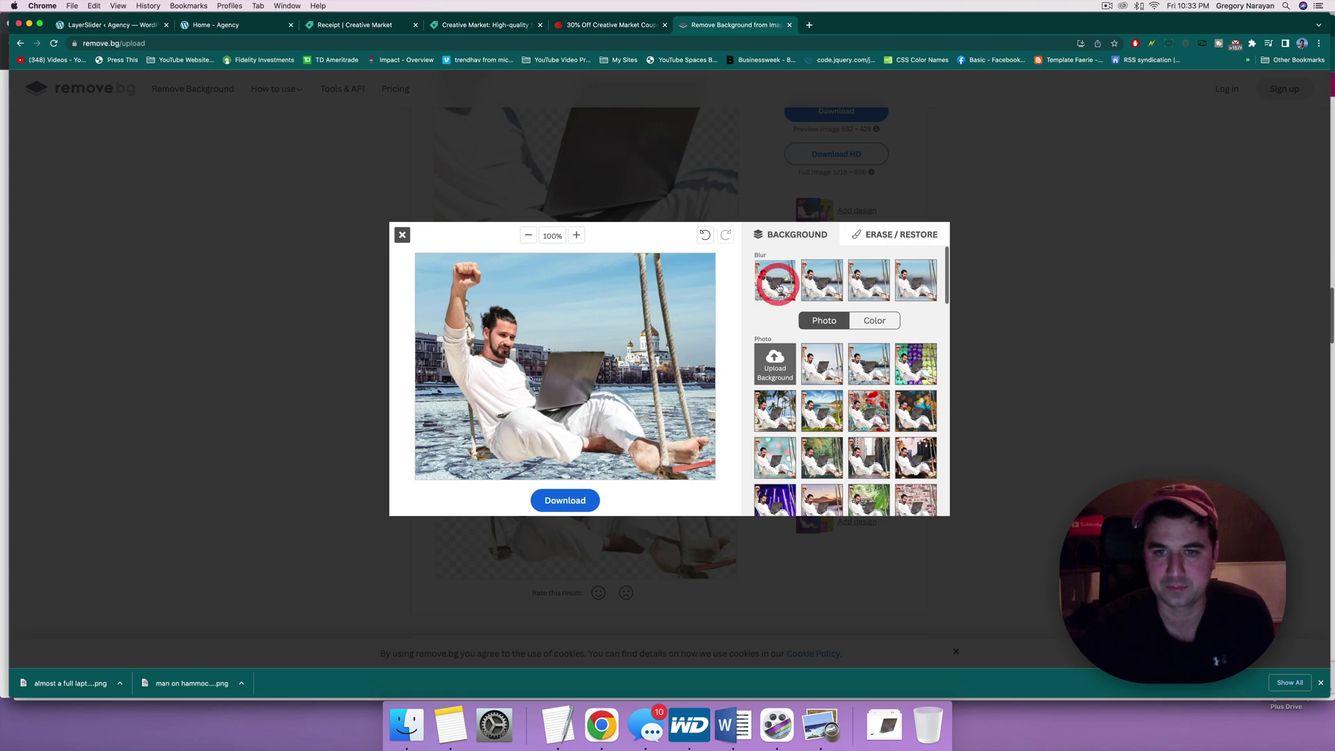
pyautogui.click(862, 233)
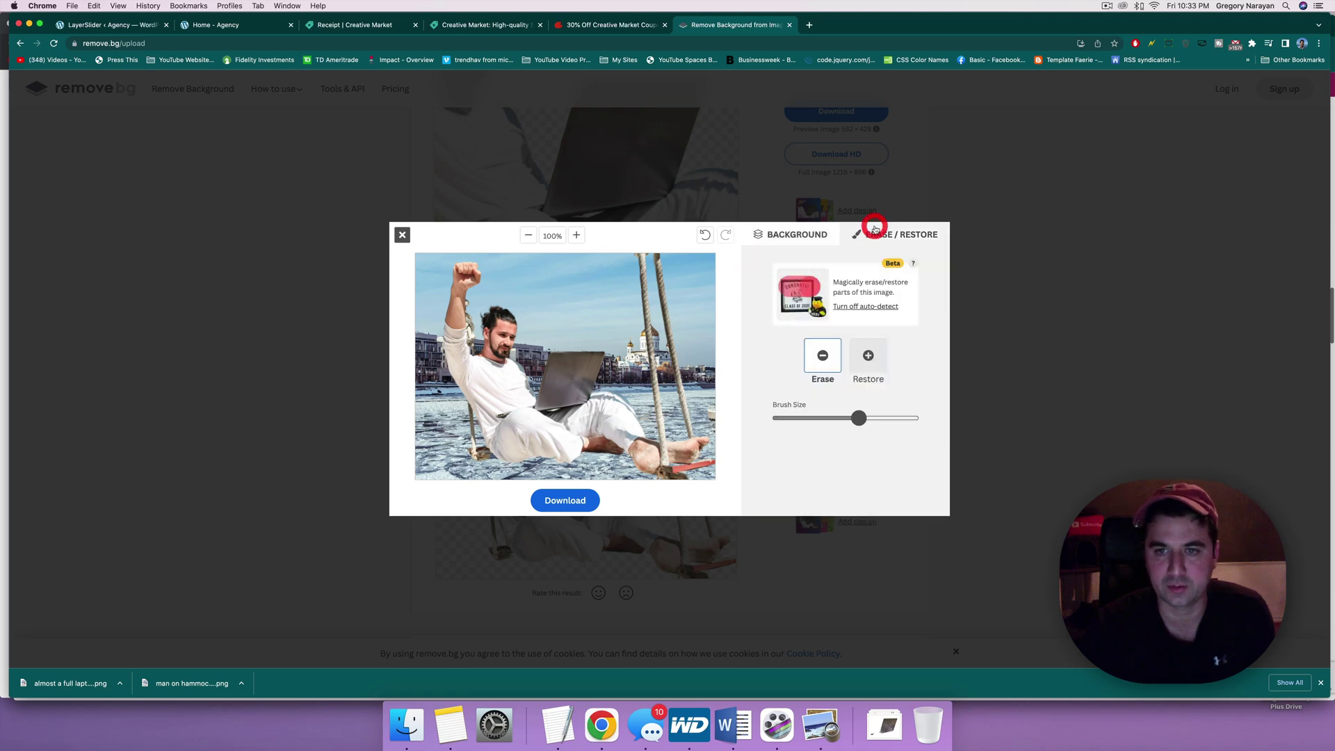
pyautogui.click(814, 236)
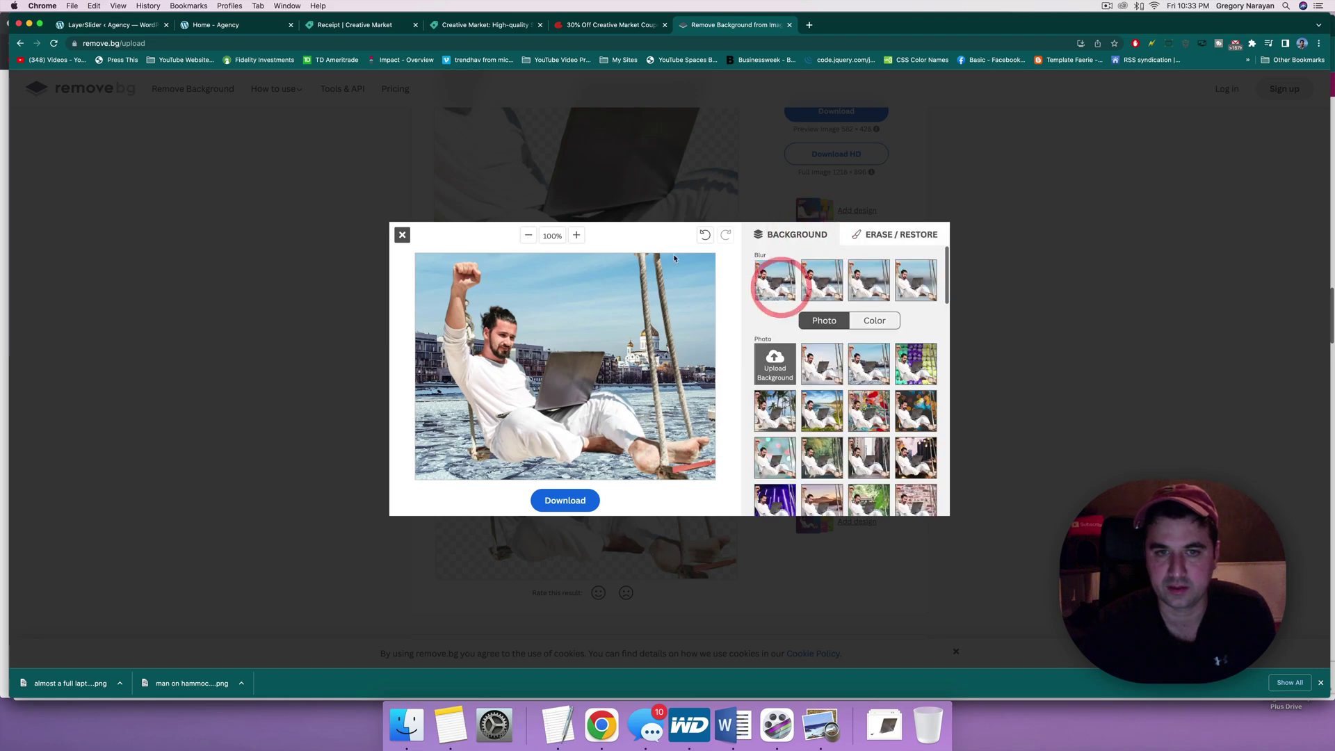
pyautogui.click(402, 235)
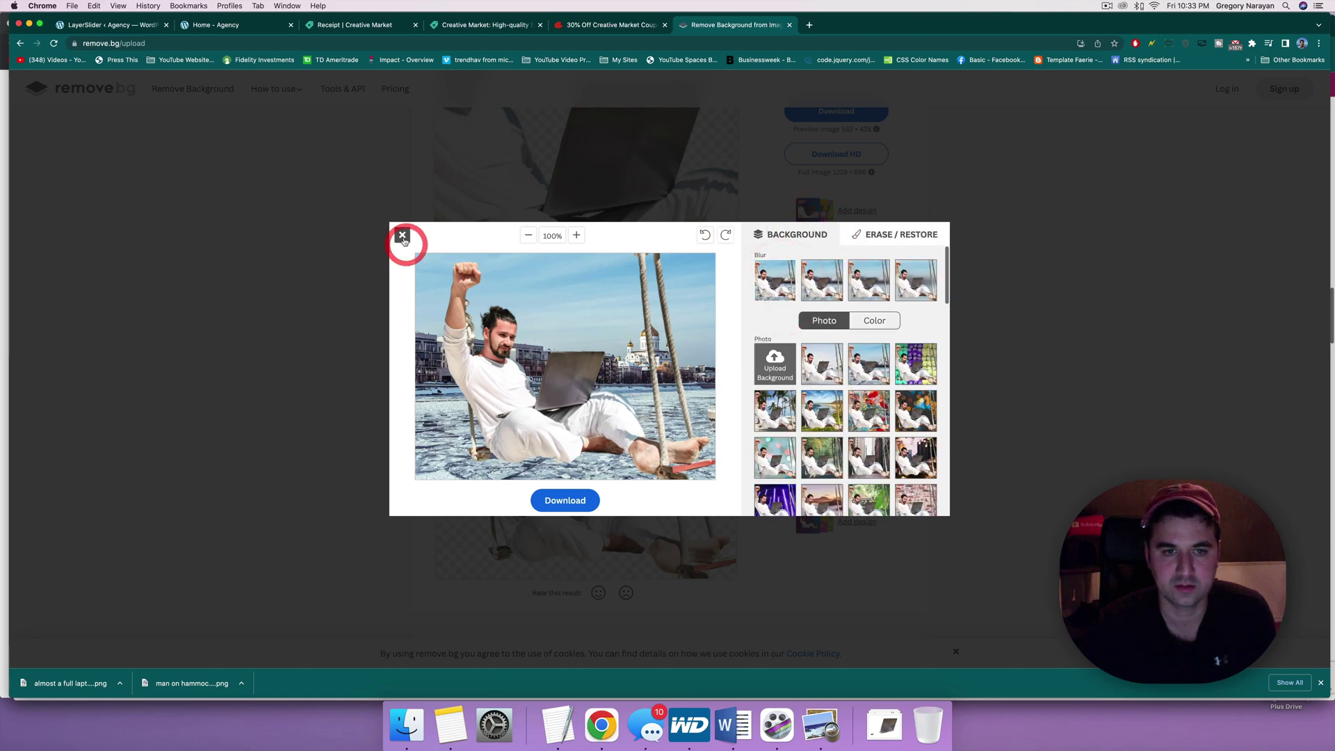
# Step: Discard the new background, reopen the swing editor and erase most of the laptop
pyautogui.click(755, 113)
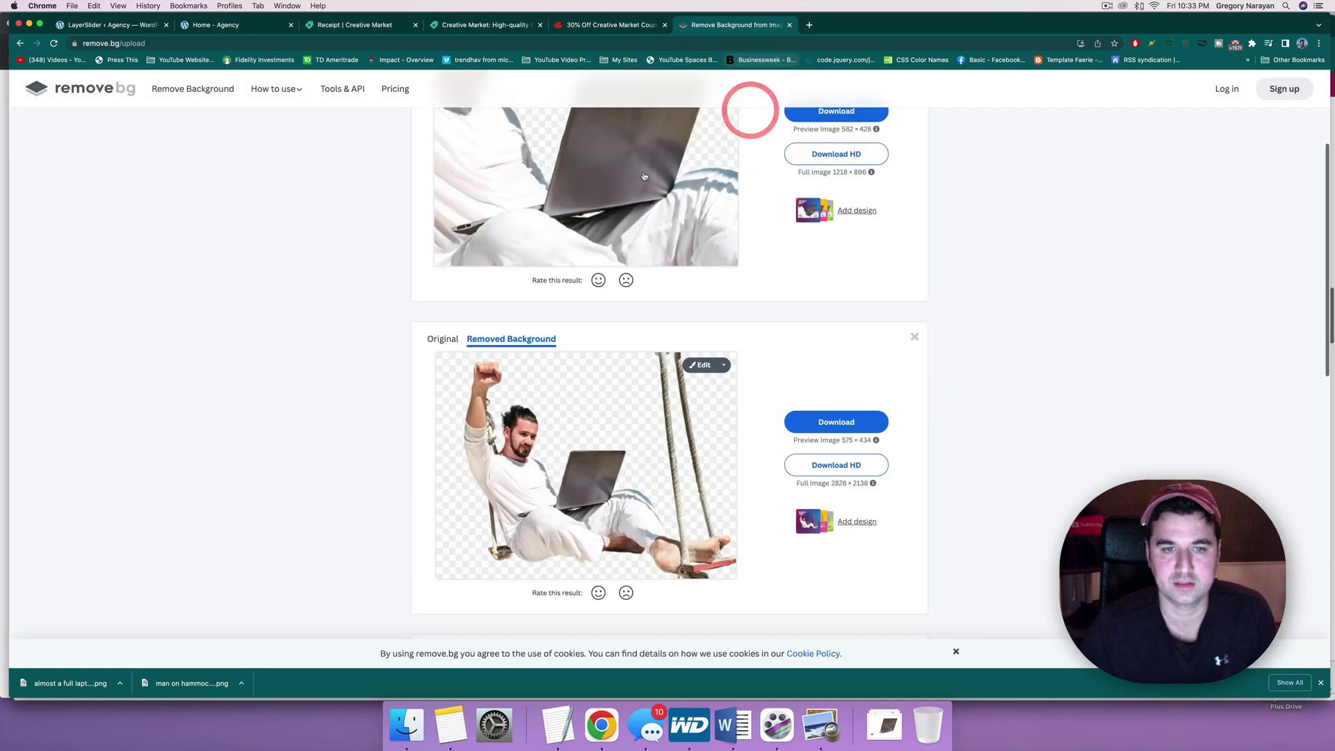
pyautogui.click(704, 367)
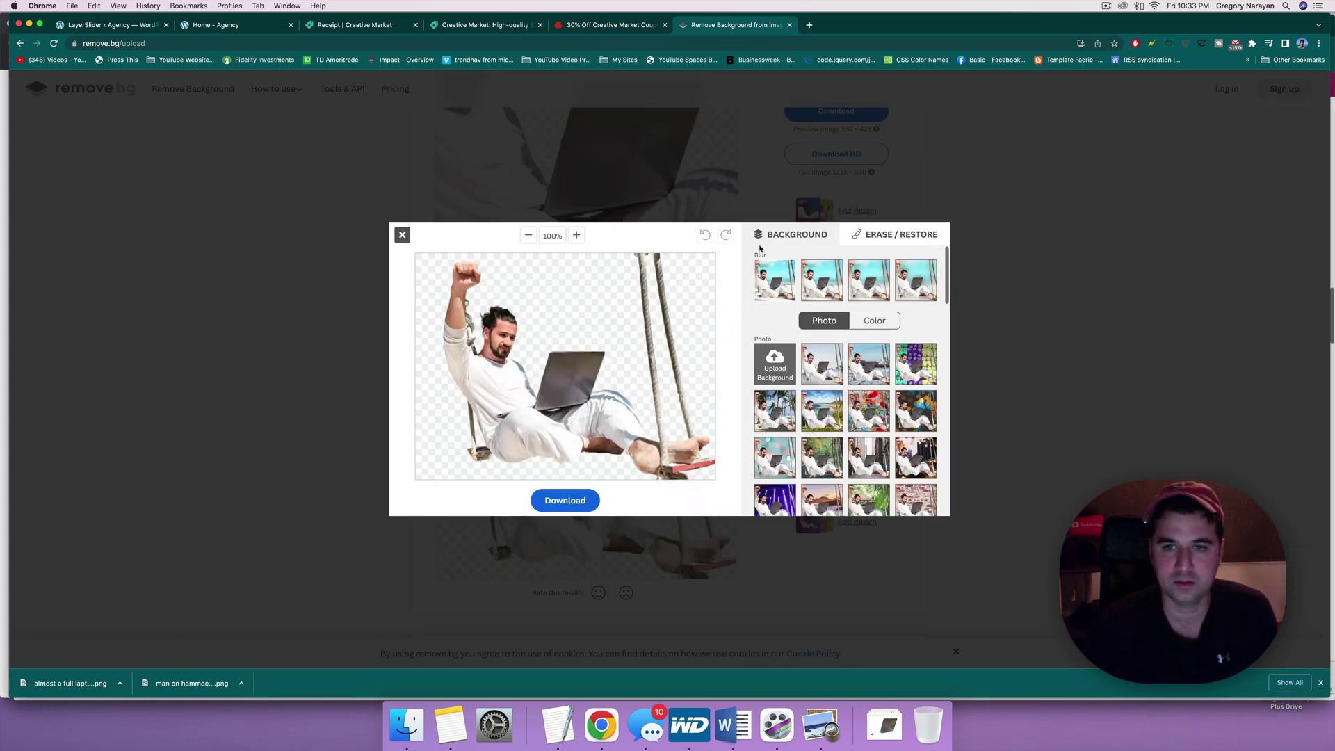
pyautogui.click(859, 236)
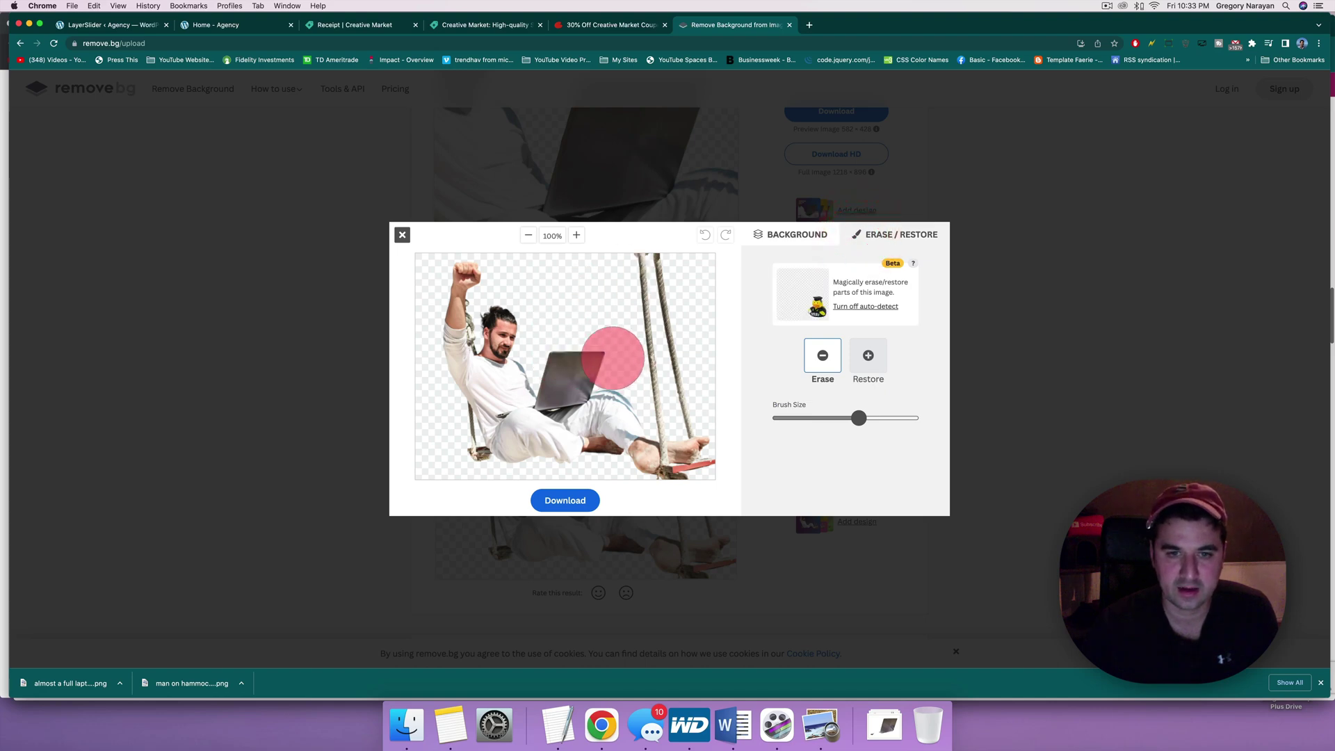
pyautogui.moveTo(592, 357)
pyautogui.mouseDown()
pyautogui.moveTo(551, 369)
pyautogui.moveTo(581, 367)
pyautogui.mouseUp()
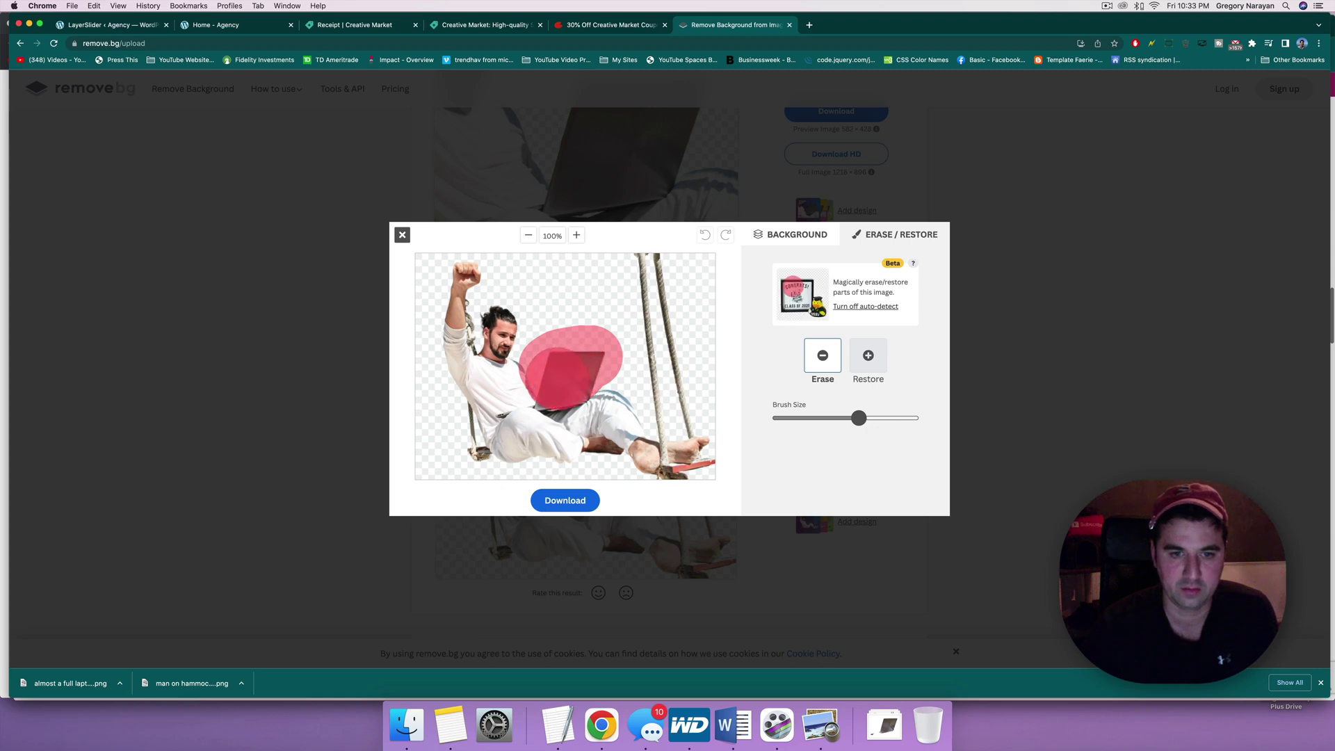
pyautogui.moveTo(570, 362); pyautogui.dragTo(591, 346)
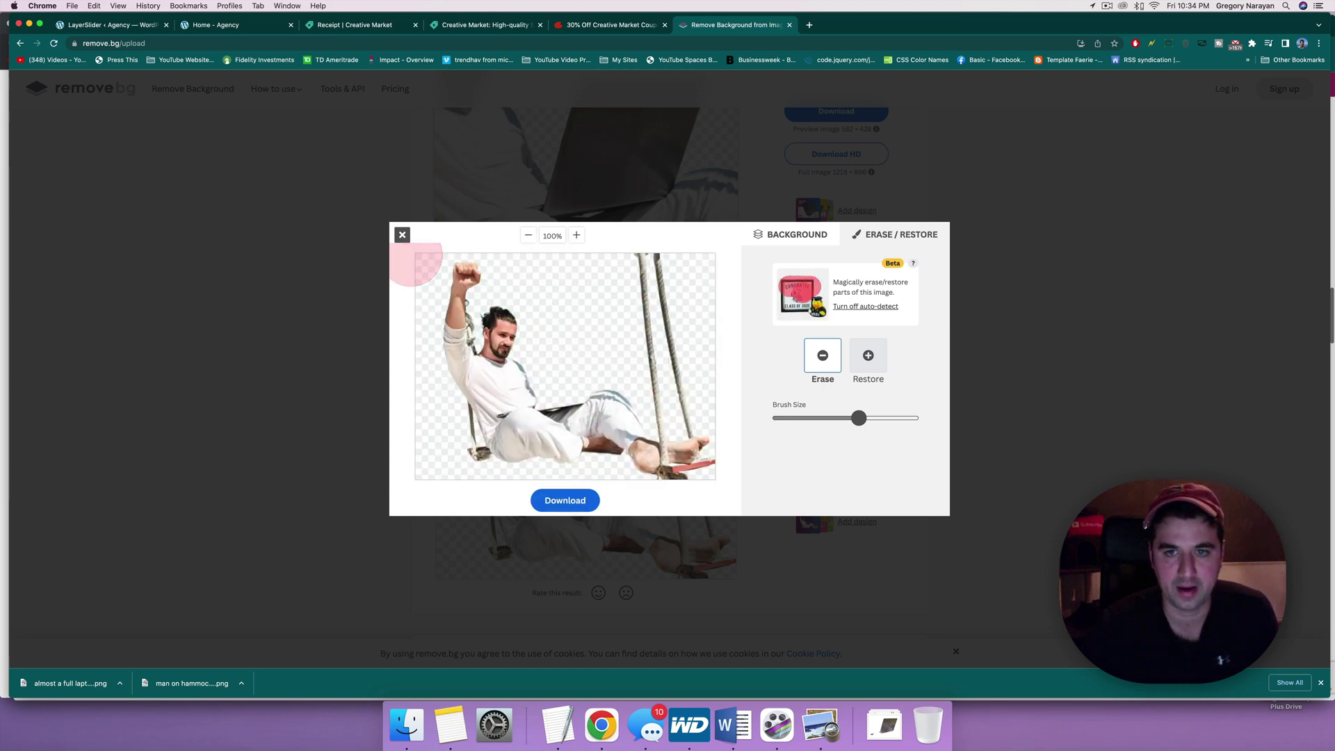
# Step: With a near-minimum Erase brush, remove laptop remnants near the arm and across the lap
pyautogui.click(863, 351)
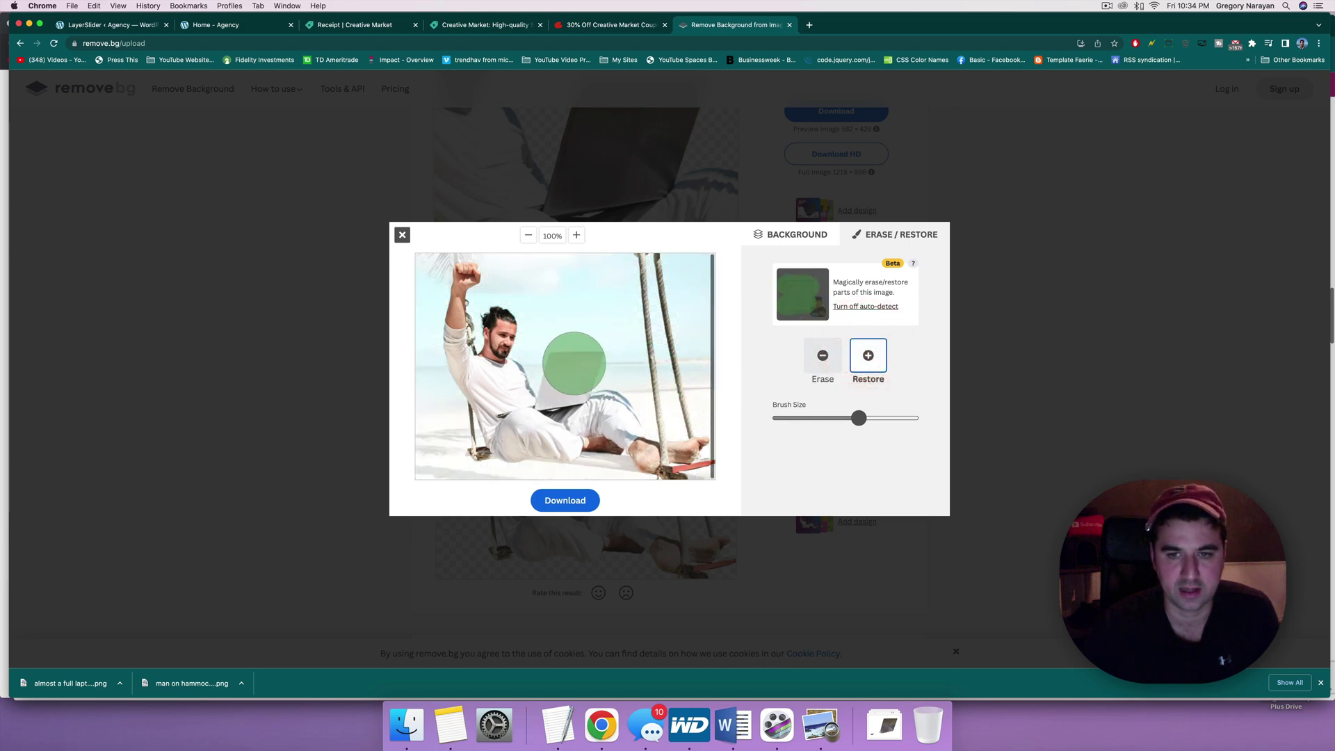
pyautogui.moveTo(859, 418); pyautogui.dragTo(833, 418)
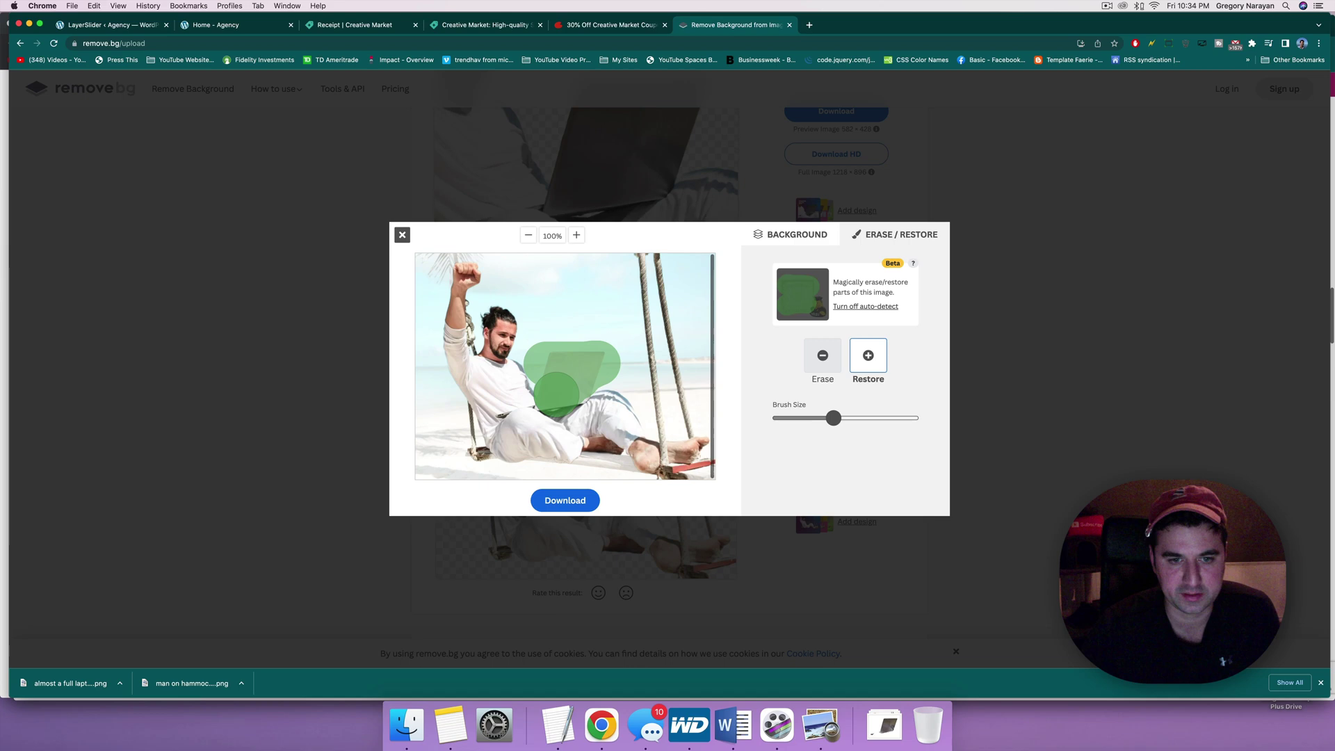
pyautogui.click(823, 356)
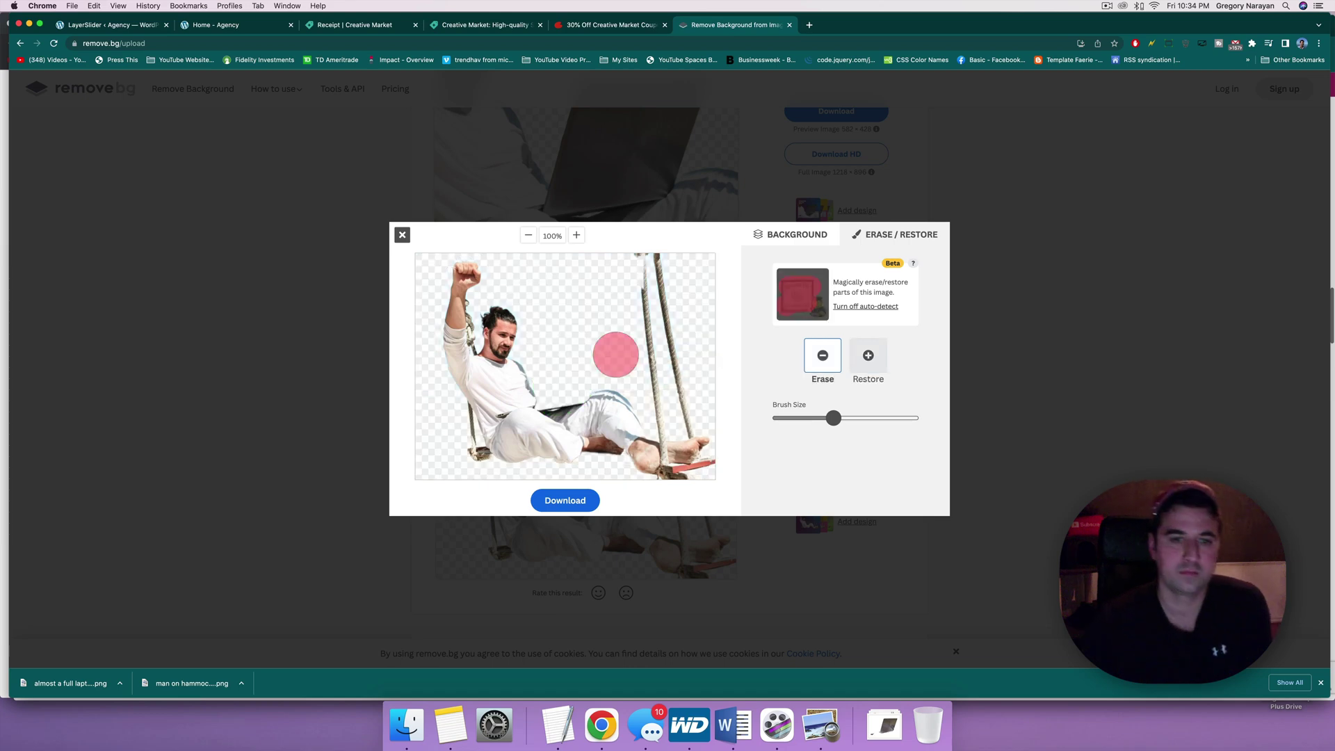
pyautogui.moveTo(833, 420); pyautogui.dragTo(784, 417)
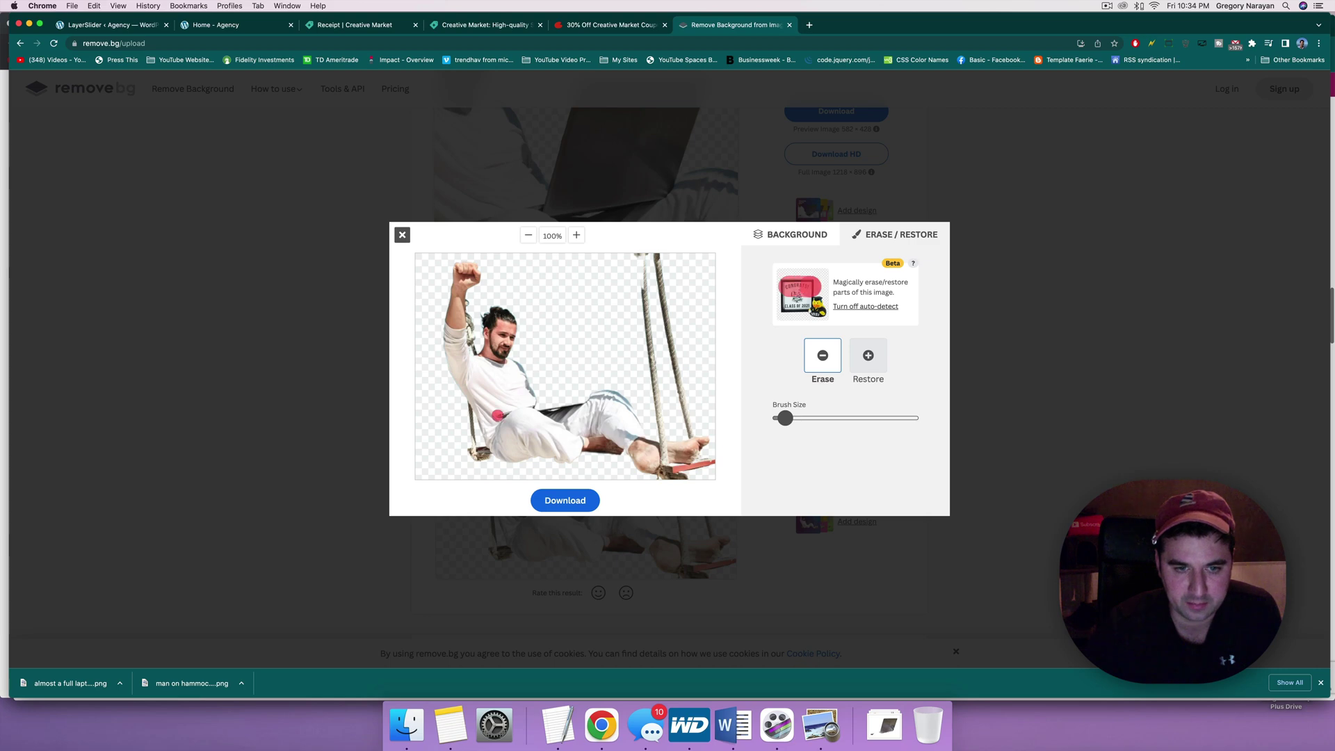
pyautogui.moveTo(498, 415); pyautogui.dragTo(548, 405)
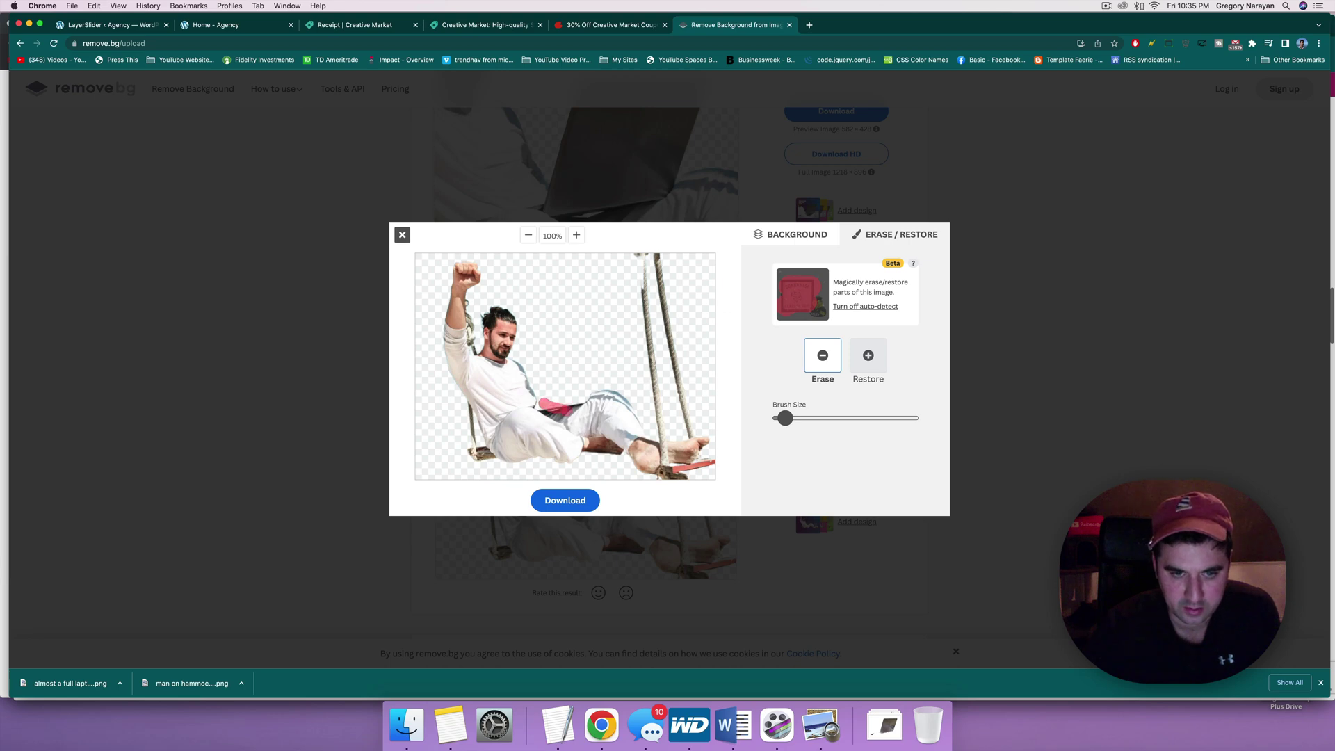
pyautogui.moveTo(580, 410)
pyautogui.mouseDown()
pyautogui.moveTo(592, 406)
pyautogui.moveTo(536, 410)
pyautogui.mouseUp()
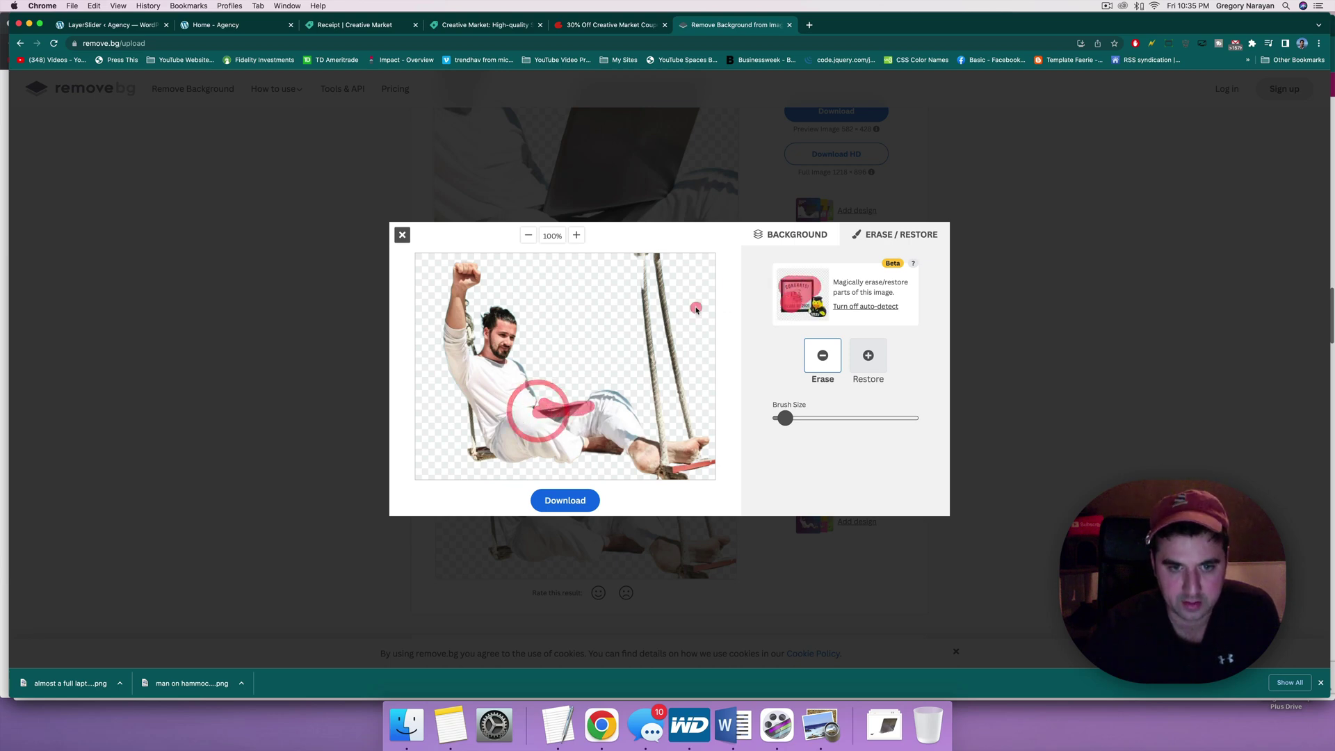
# Step: Download the laptop-free swing cut-out as a PNG named 'man no laptop'
pyautogui.click(565, 505)
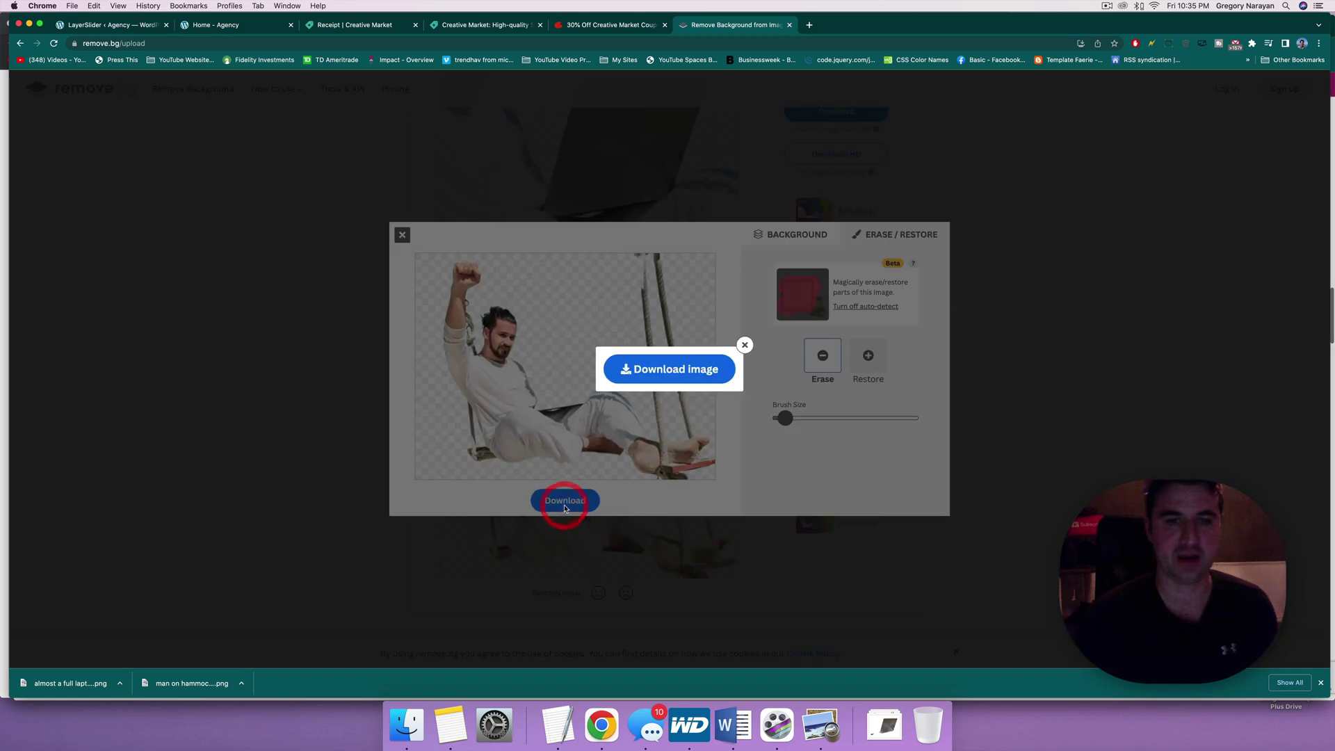
pyautogui.click(649, 372)
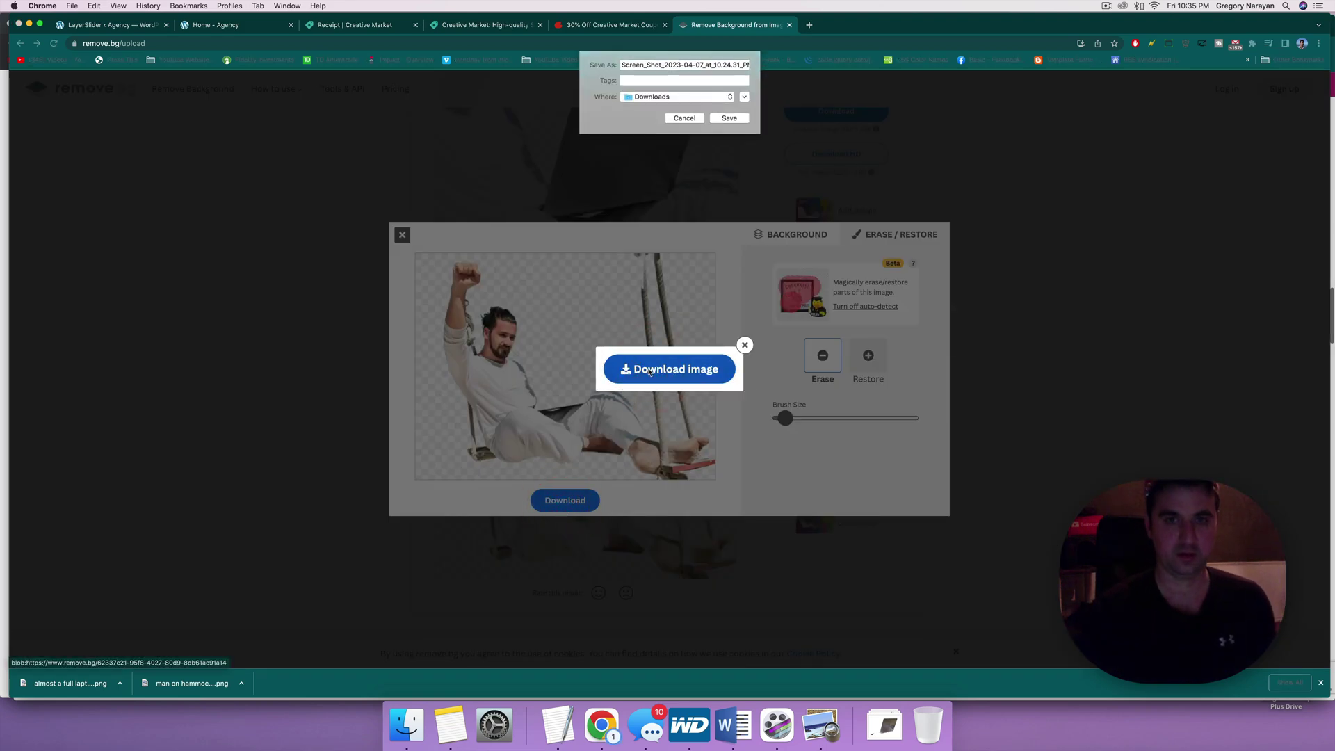
pyautogui.write('m')
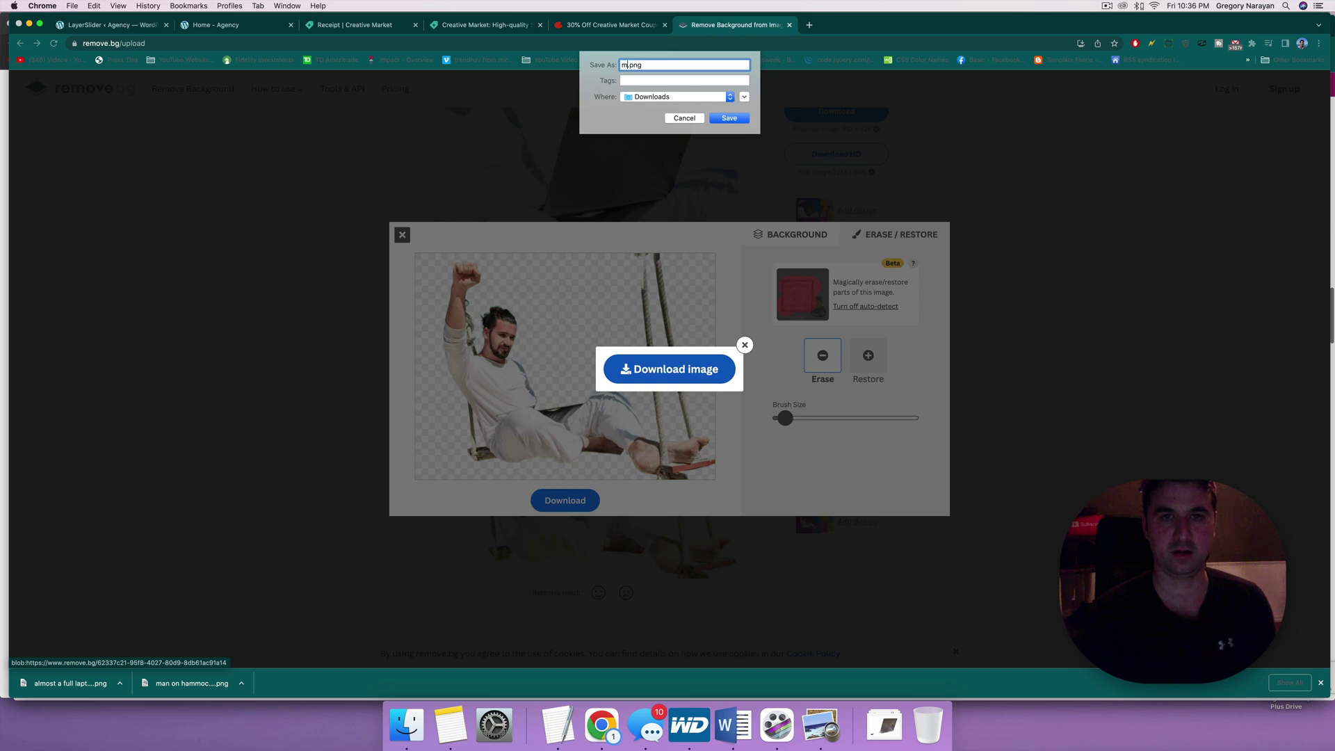
pyautogui.write('an no a')
pyautogui.write('lapto')
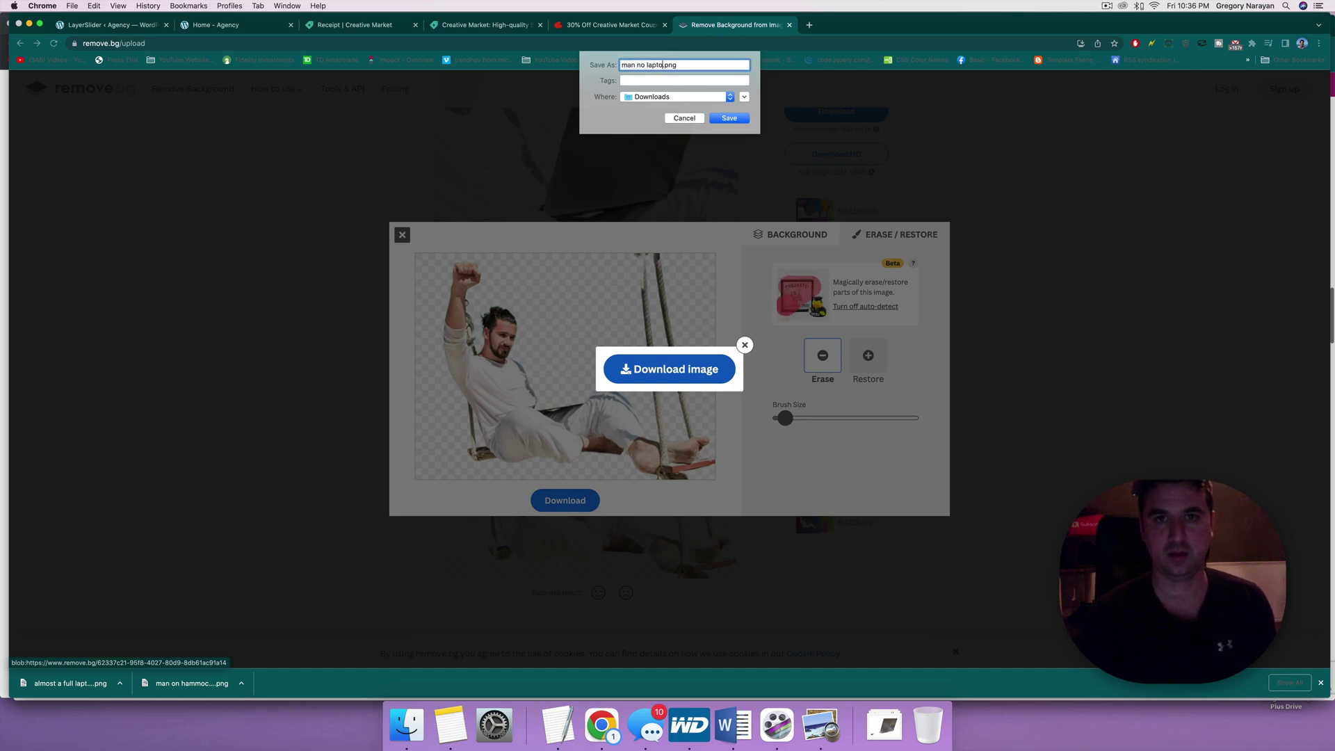
pyautogui.press('Return')
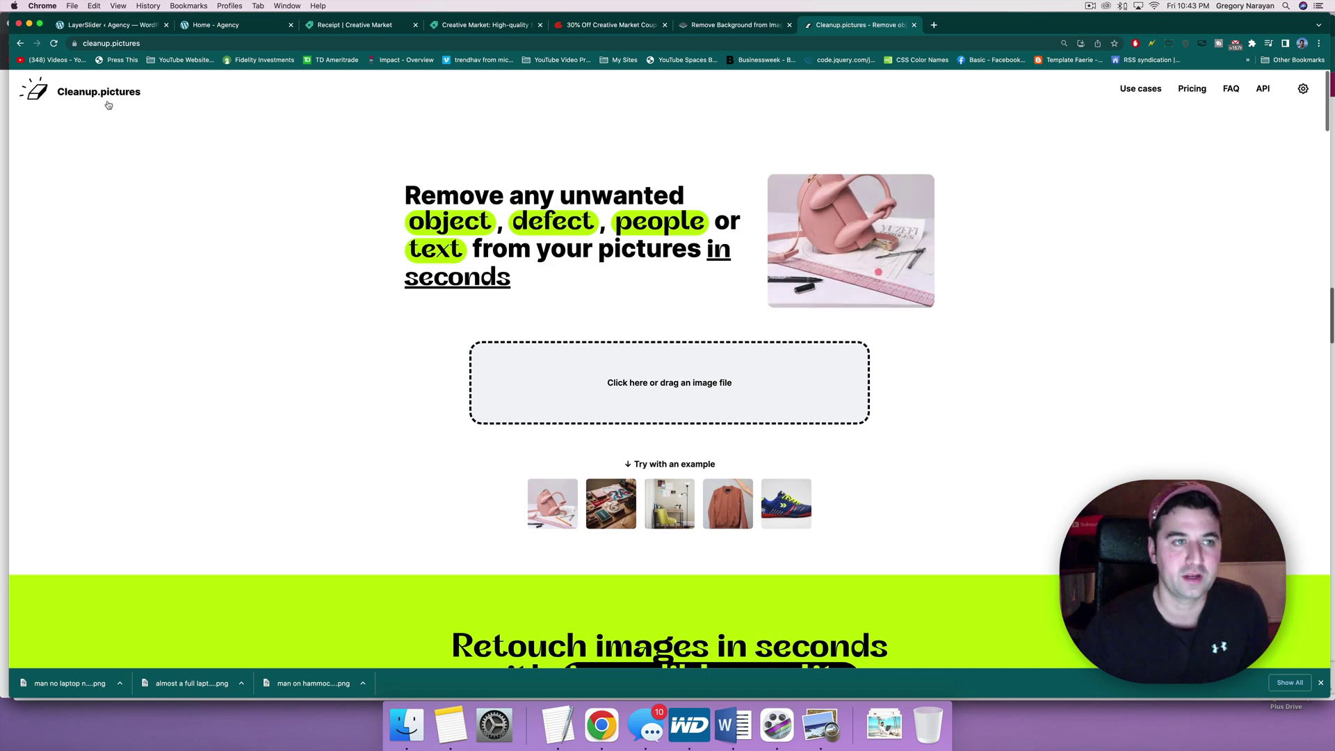
# Step: Upload Phangan beach-113 2.jpg to Cleanup.pictures in standard definition
pyautogui.click(602, 376)
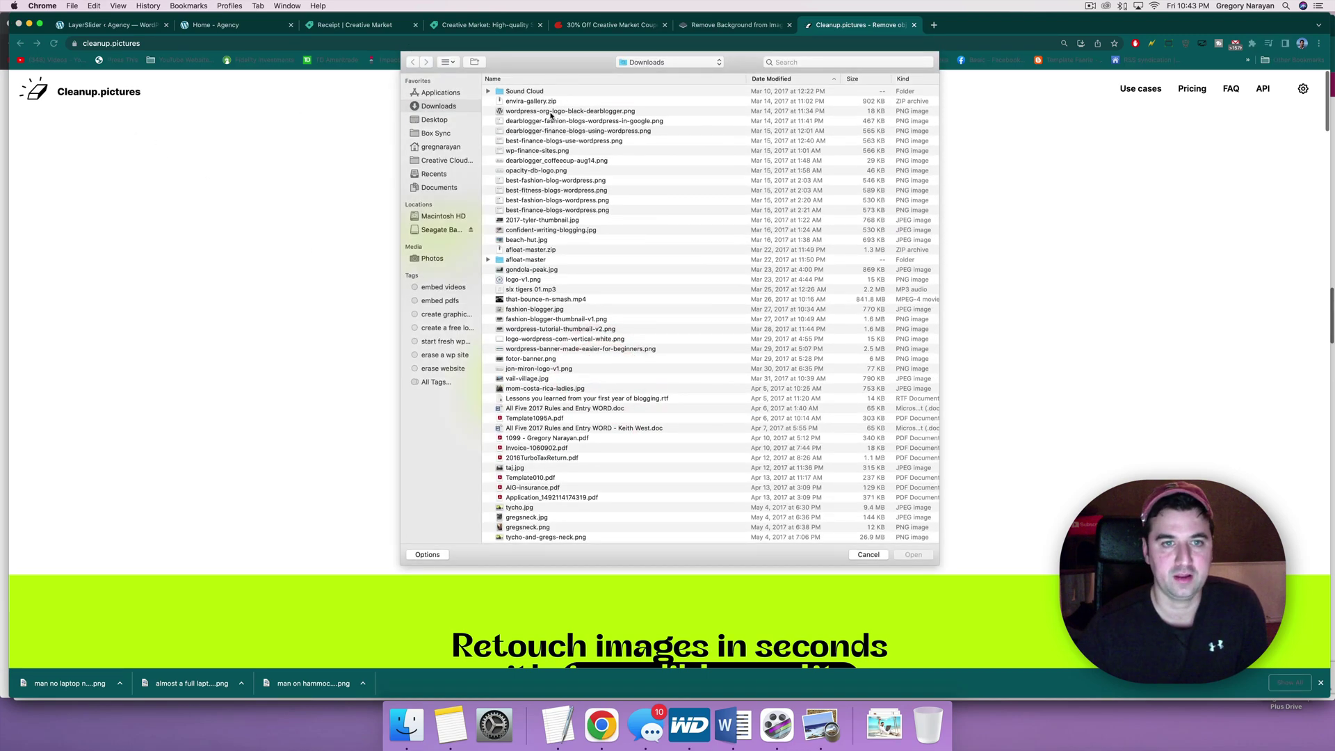
pyautogui.write('phang')
pyautogui.click(624, 107)
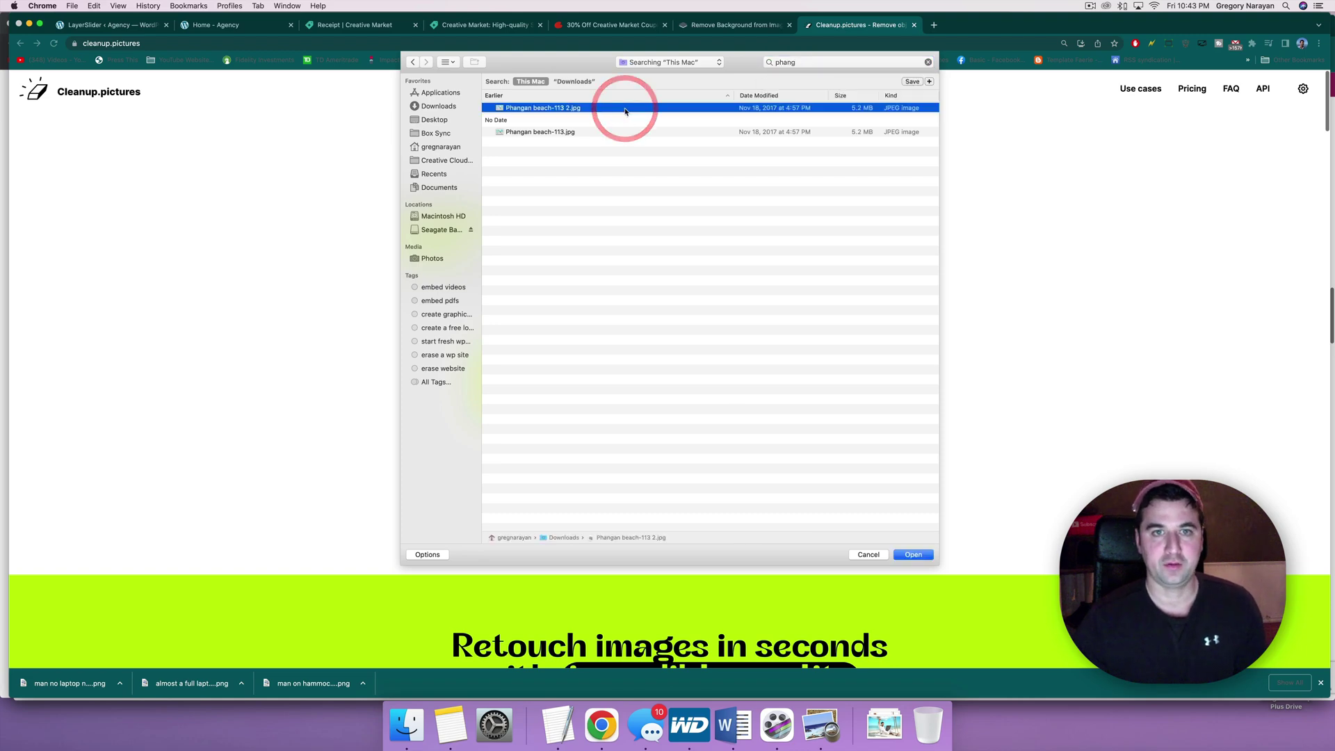
pyautogui.doubleClick(625, 108)
pyautogui.click(570, 475)
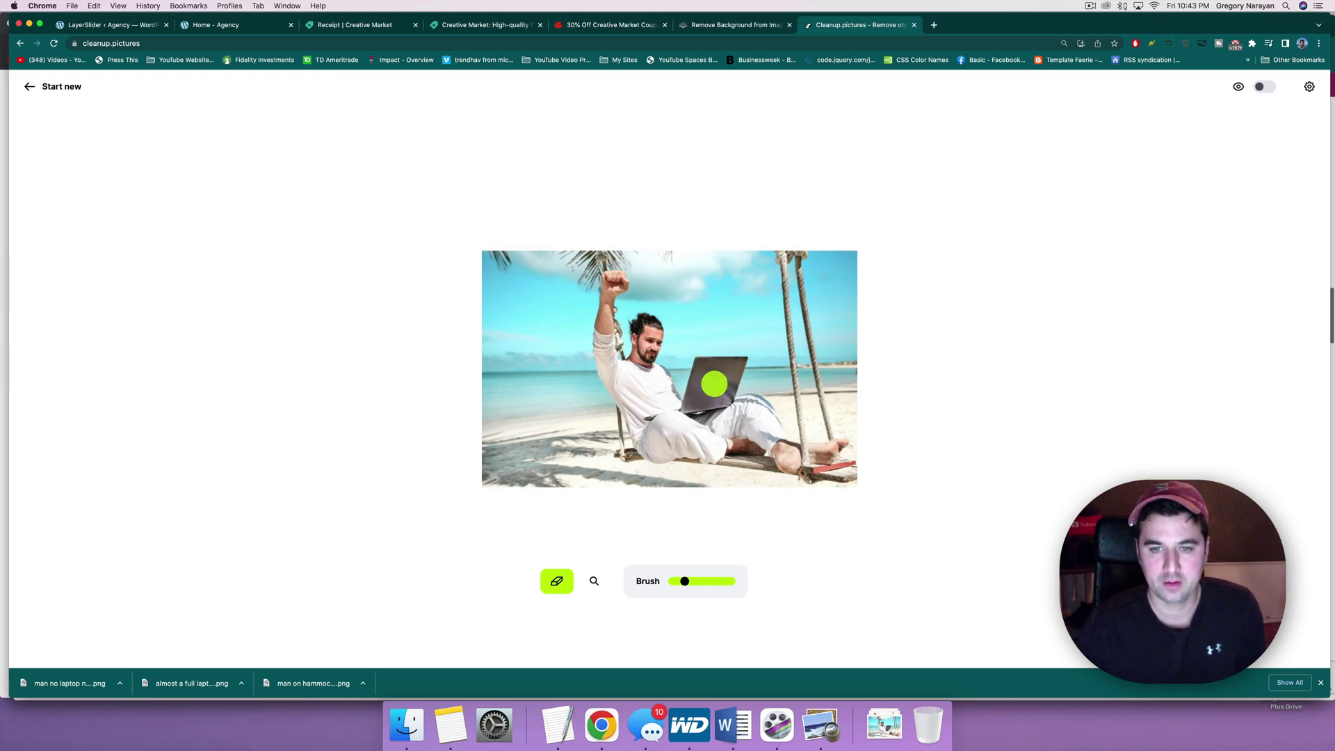
# Step: Paint over the man's feet, head, torso and legs down to the swing
pyautogui.moveTo(843, 446)
pyautogui.mouseDown()
pyautogui.moveTo(808, 450)
pyautogui.moveTo(768, 416)
pyautogui.moveTo(704, 448)
pyautogui.moveTo(626, 417)
pyautogui.moveTo(607, 294)
pyautogui.mouseUp()
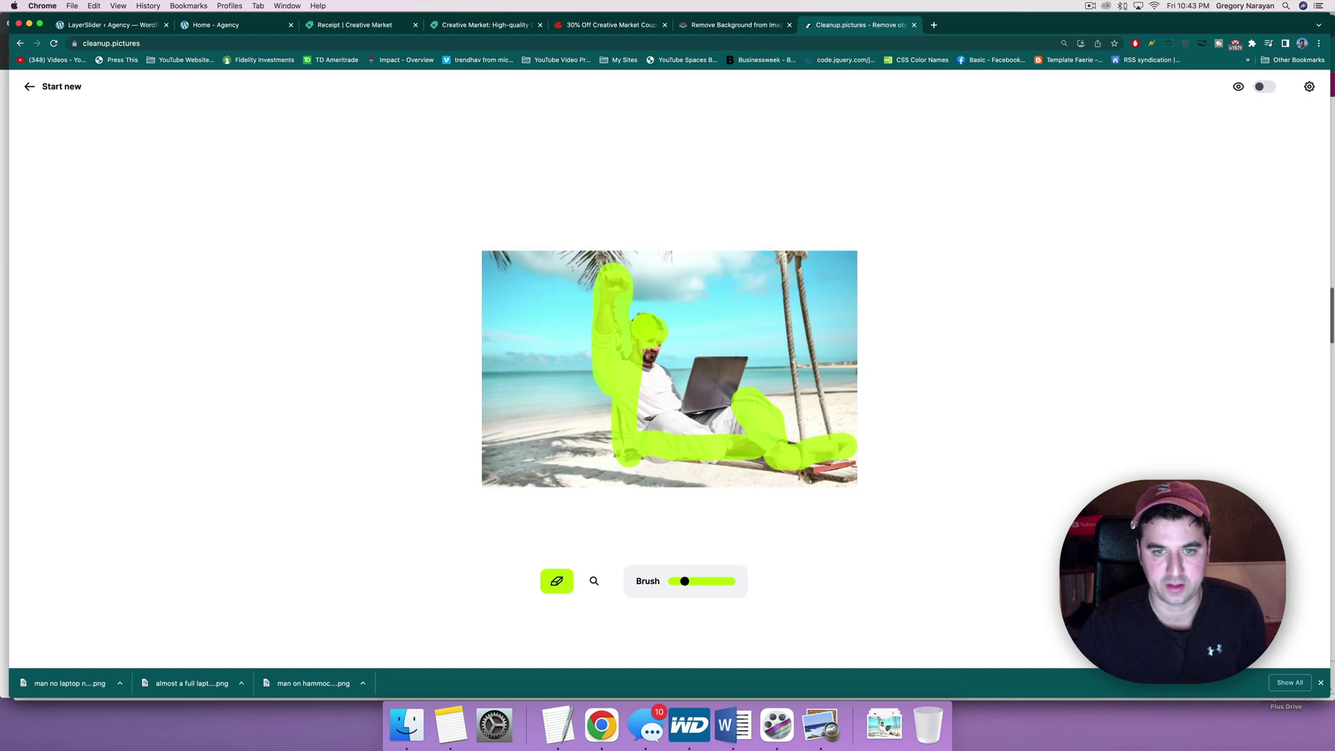
pyautogui.moveTo(646, 327)
pyautogui.mouseDown()
pyautogui.moveTo(651, 418)
pyautogui.moveTo(744, 440)
pyautogui.moveTo(723, 409)
pyautogui.moveTo(678, 392)
pyautogui.moveTo(732, 363)
pyautogui.moveTo(720, 388)
pyautogui.mouseUp()
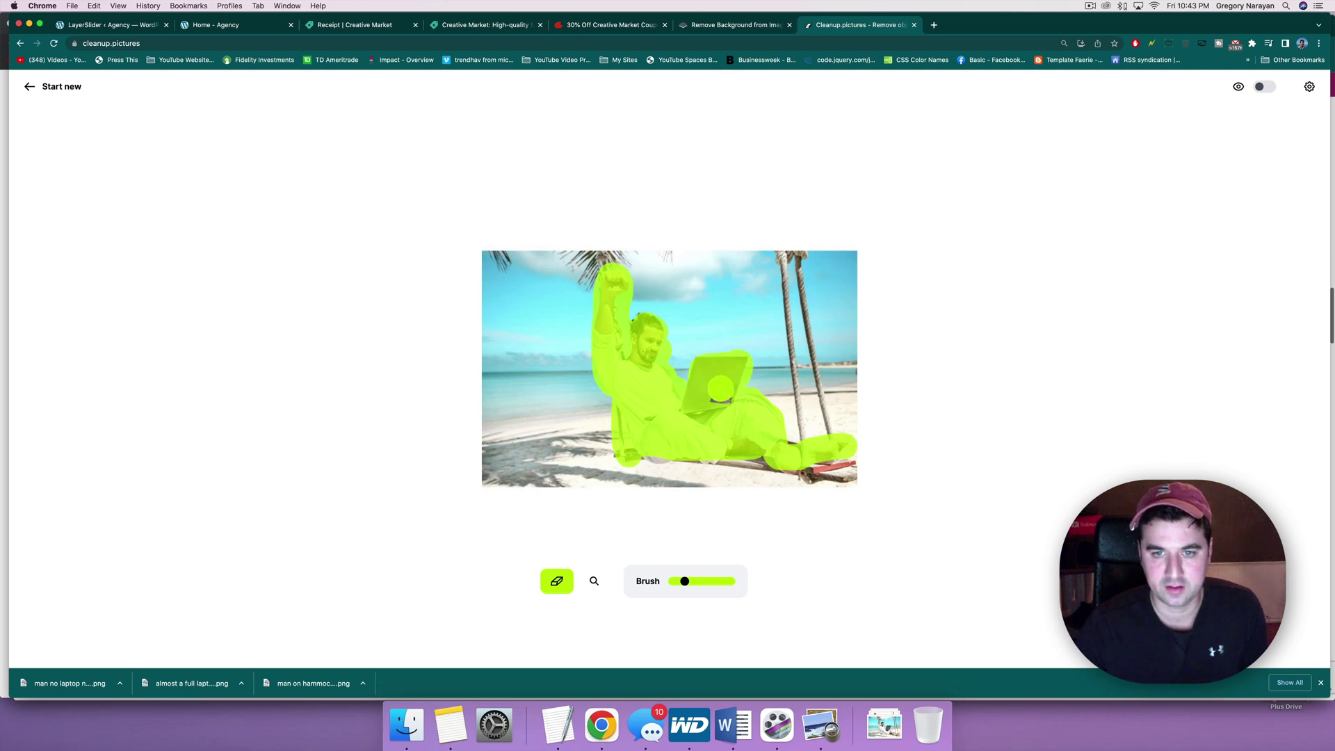
pyautogui.moveTo(730, 446); pyautogui.dragTo(785, 465)
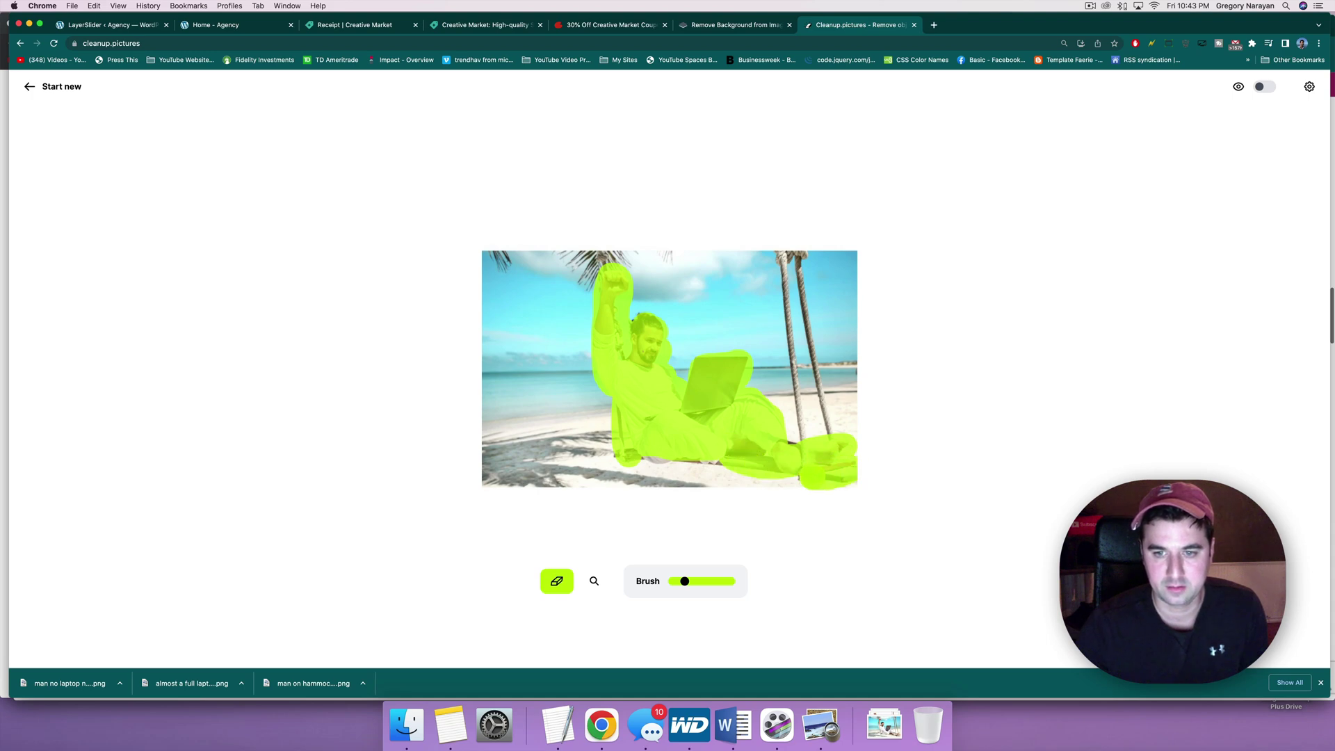
# Step: Remove the leftover swing edge and the ghostly remnants where the man sat
pyautogui.moveTo(808, 468)
pyautogui.mouseDown()
pyautogui.moveTo(785, 245)
pyautogui.moveTo(797, 247)
pyautogui.mouseUp()
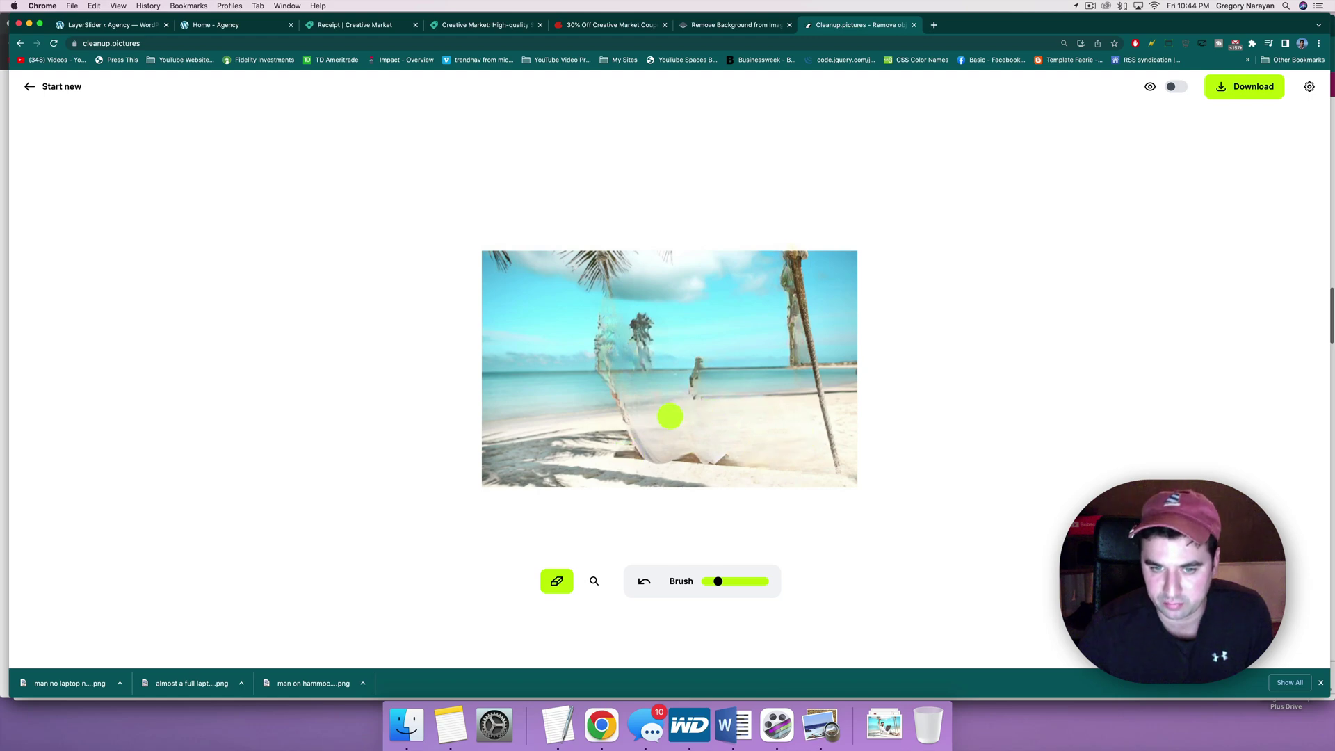
pyautogui.moveTo(653, 373)
pyautogui.mouseDown()
pyautogui.moveTo(634, 318)
pyautogui.moveTo(585, 341)
pyautogui.moveTo(633, 455)
pyautogui.moveTo(716, 465)
pyautogui.moveTo(737, 448)
pyautogui.moveTo(689, 438)
pyautogui.moveTo(703, 356)
pyautogui.mouseUp()
pyautogui.moveTo(694, 423); pyautogui.dragTo(696, 362)
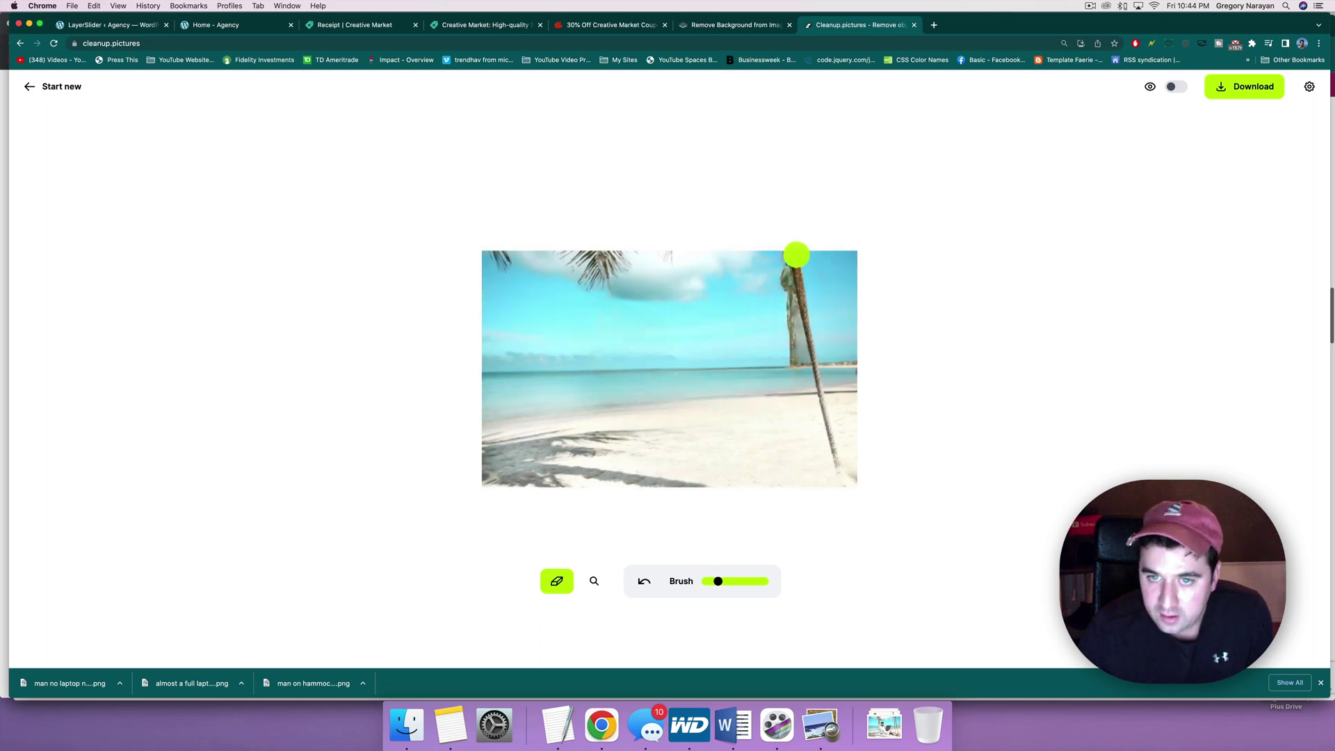
# Step: Erase the right palm trunk, the thin pole and a small spot in the cloud
pyautogui.moveTo(794, 260); pyautogui.dragTo(814, 378)
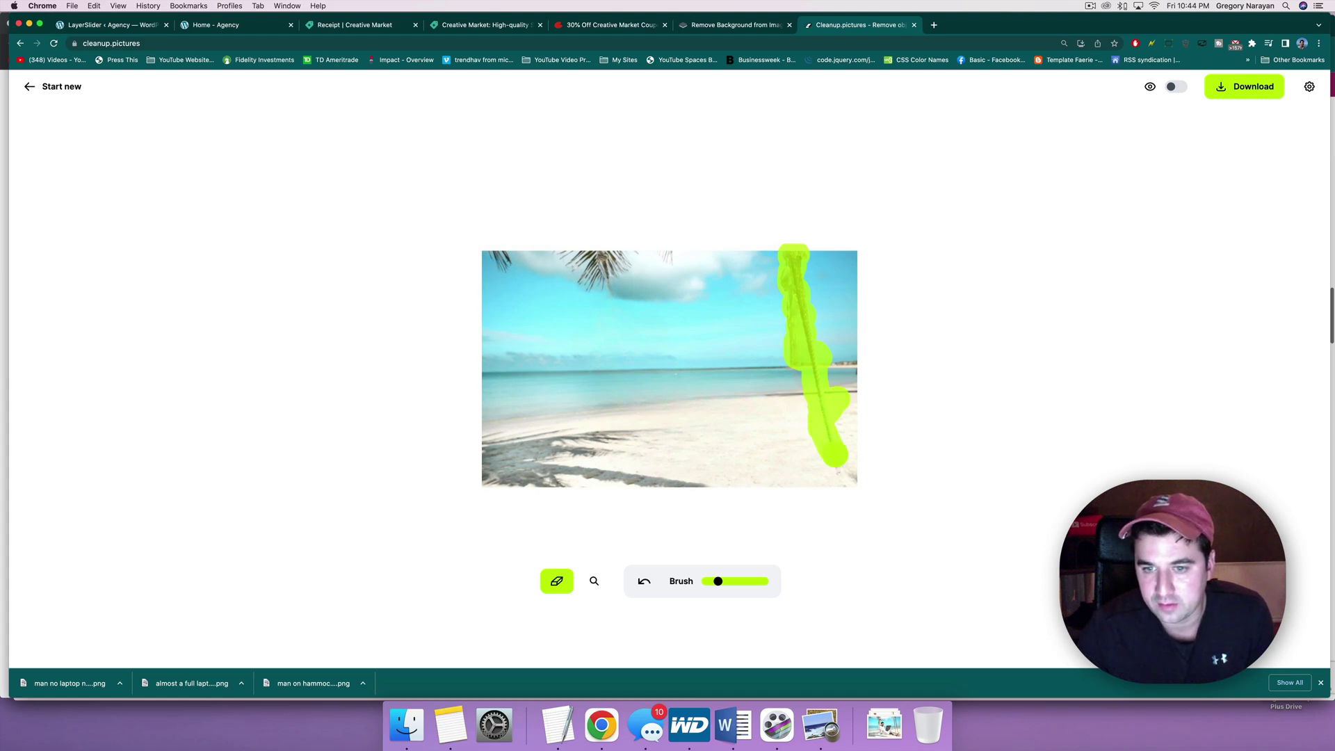
pyautogui.moveTo(835, 456); pyautogui.dragTo(844, 482)
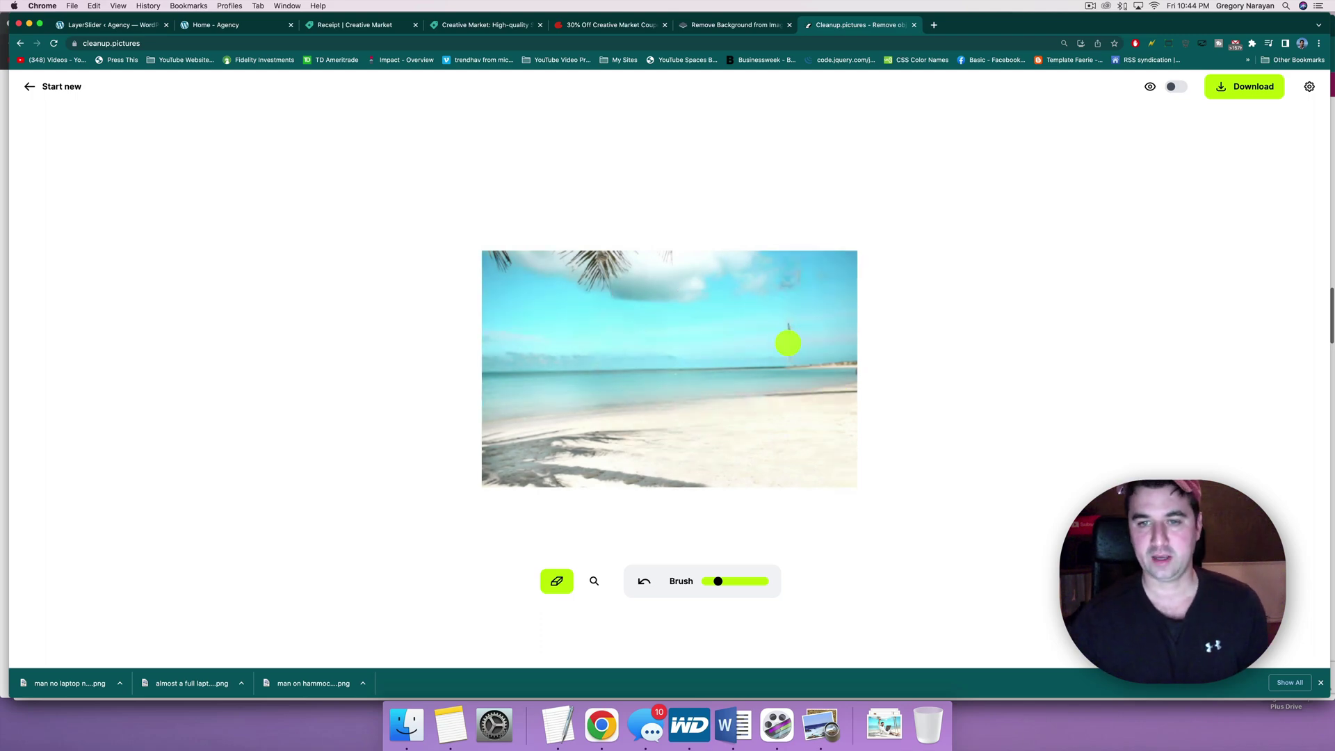
pyautogui.moveTo(789, 306)
pyautogui.mouseDown()
pyautogui.moveTo(790, 257)
pyautogui.moveTo(804, 452)
pyautogui.mouseUp()
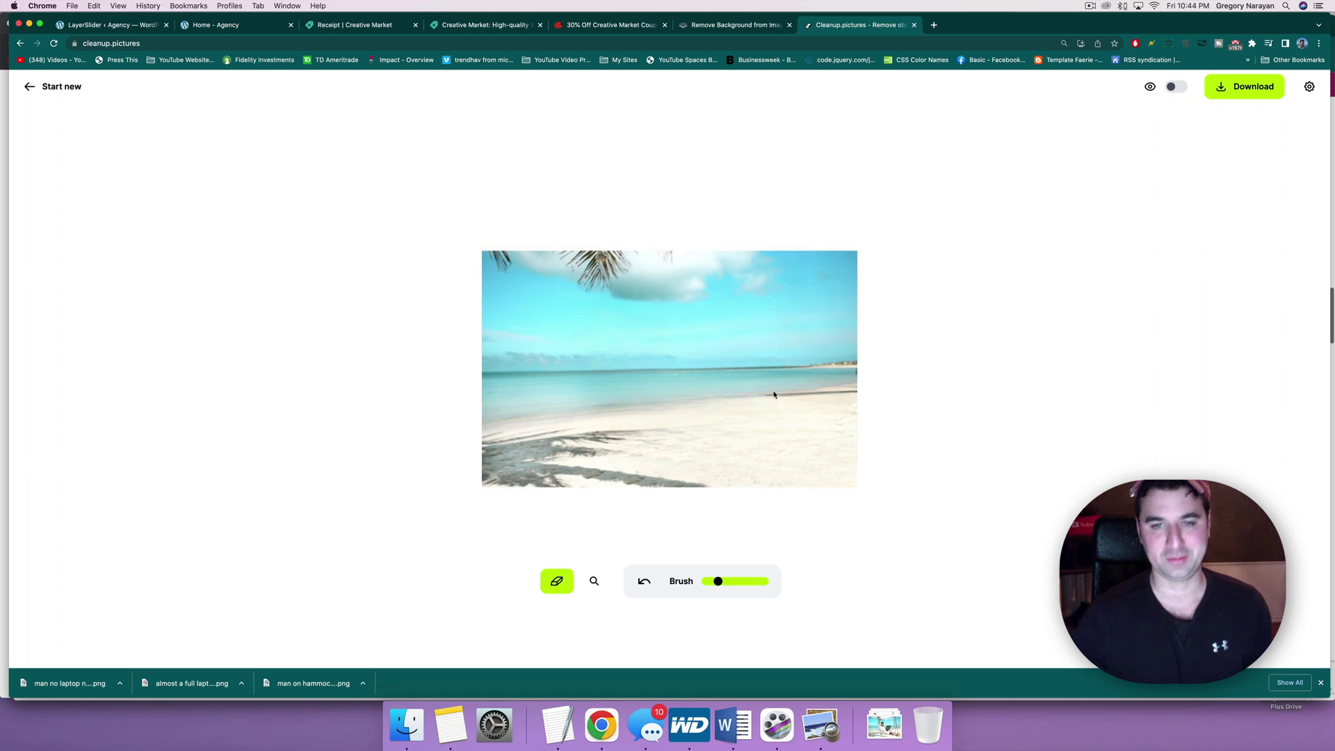
pyautogui.moveTo(657, 300); pyautogui.dragTo(631, 302)
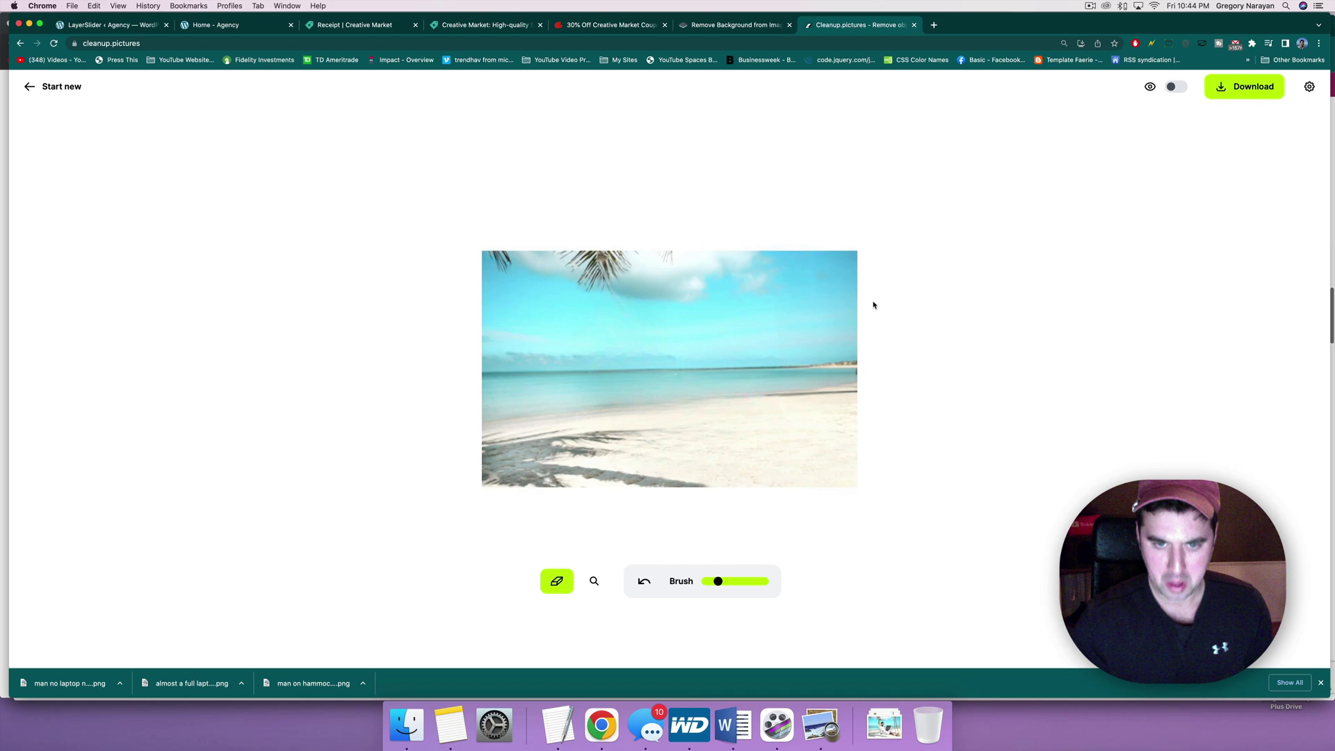
# Step: Save the cleaned beach as 'beautiful blank beach image' and return to the LayerSlider editor
pyautogui.click(1240, 84)
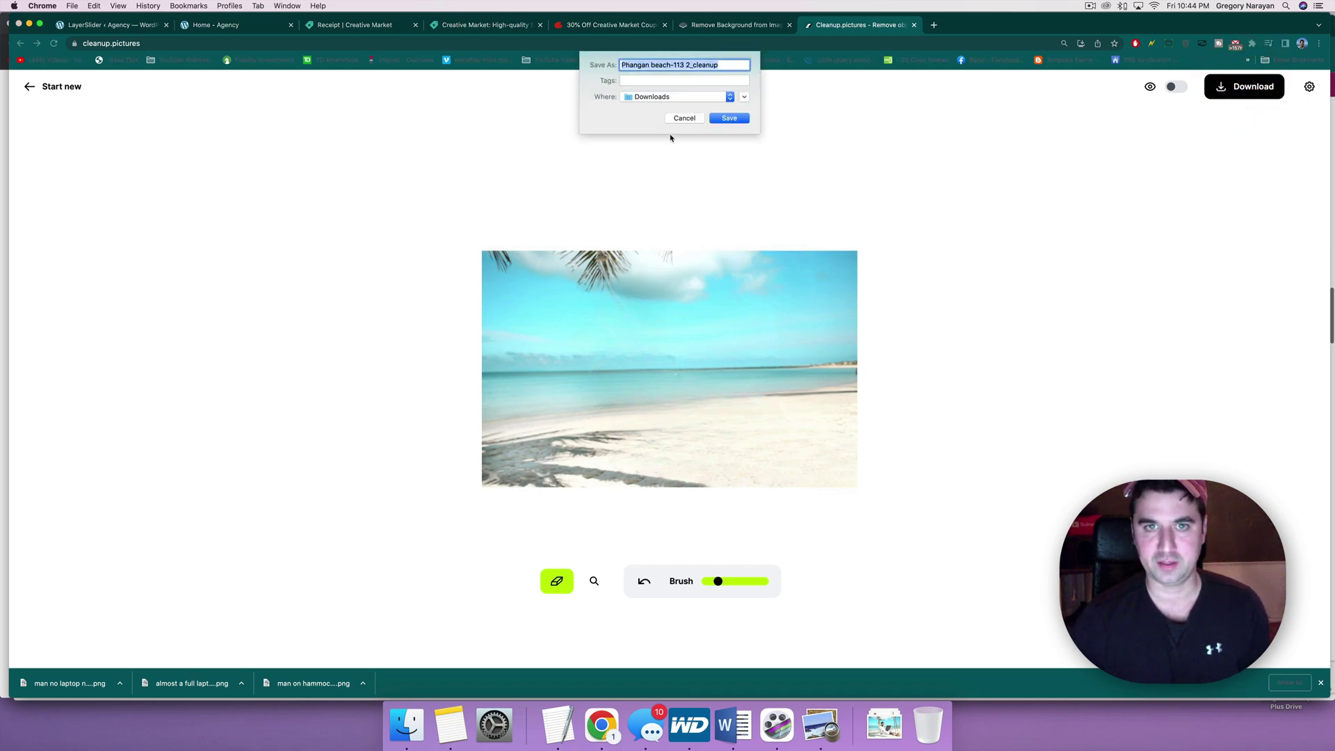
pyautogui.write('beautiful blank beach image')
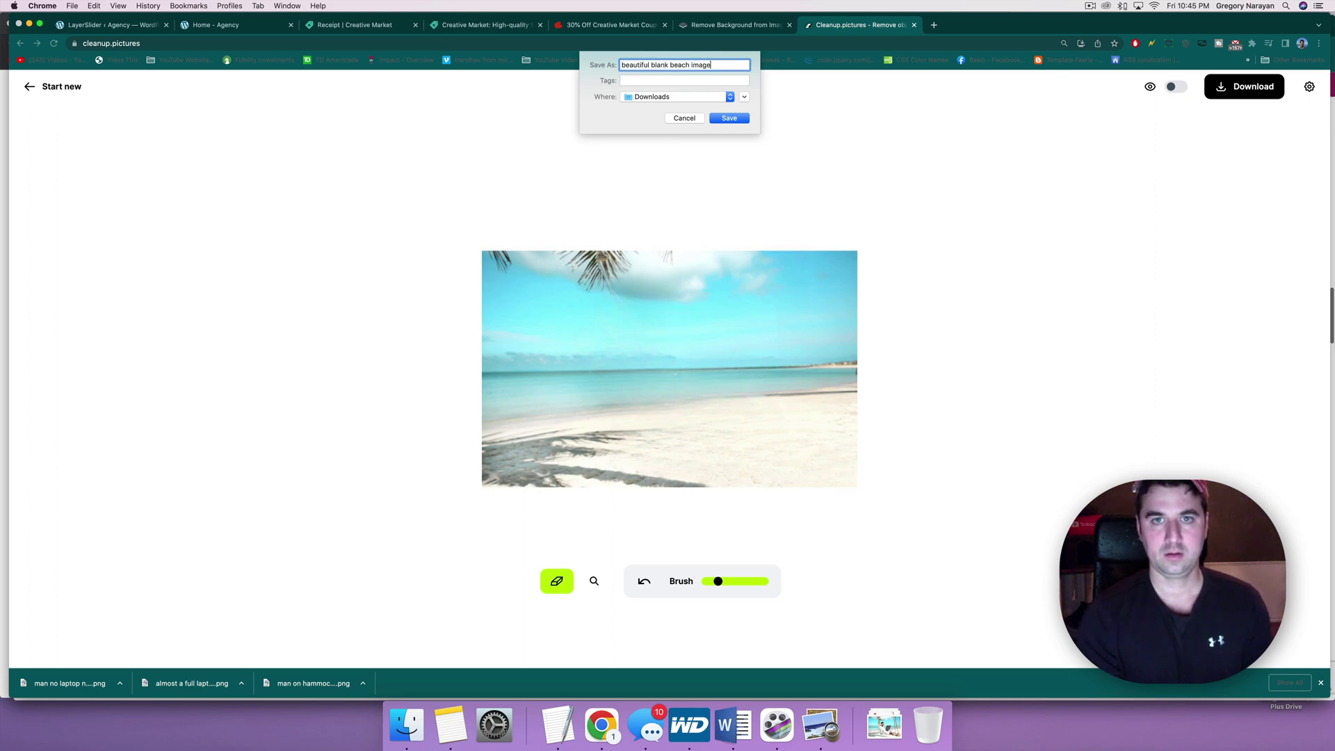
pyautogui.press('Return')
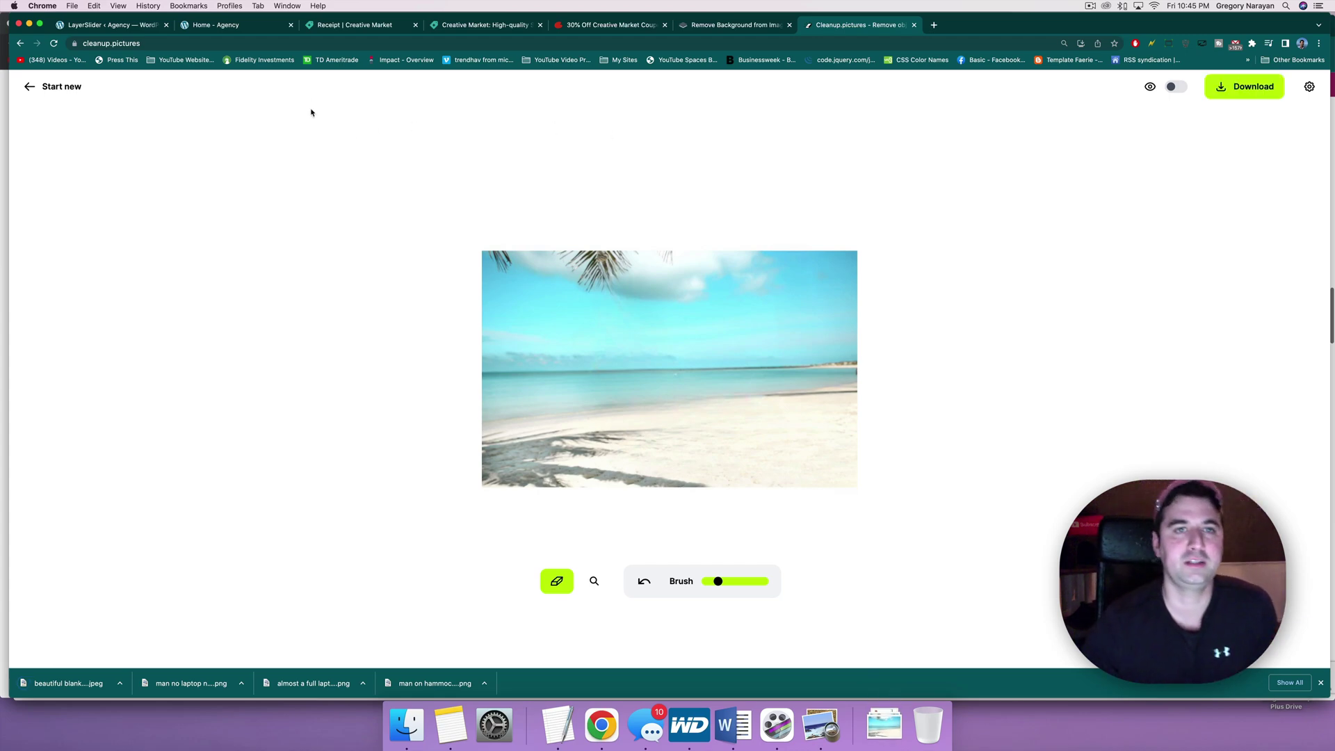
pyautogui.click(97, 29)
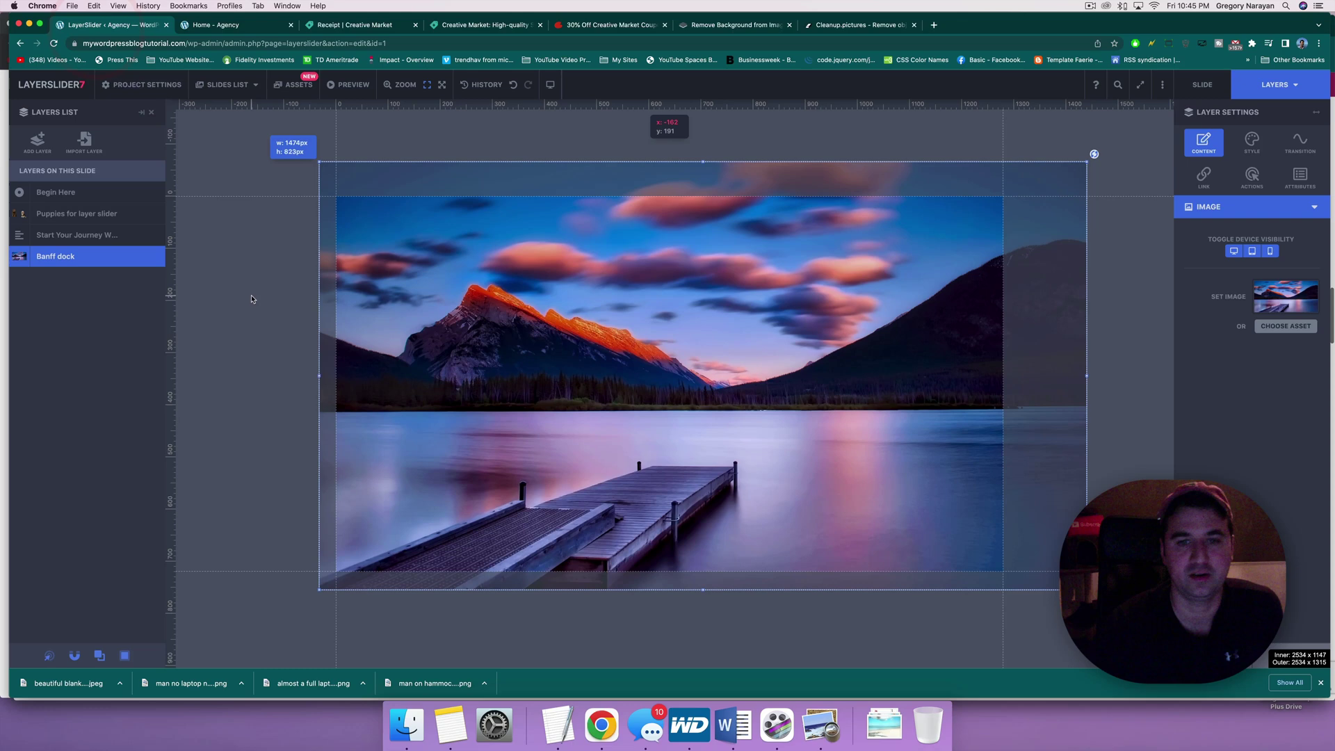
# Step: Add a fourth slide after Mountains, Cabin and Beach, then glance at other tabs and the live homepage
pyautogui.click(242, 84)
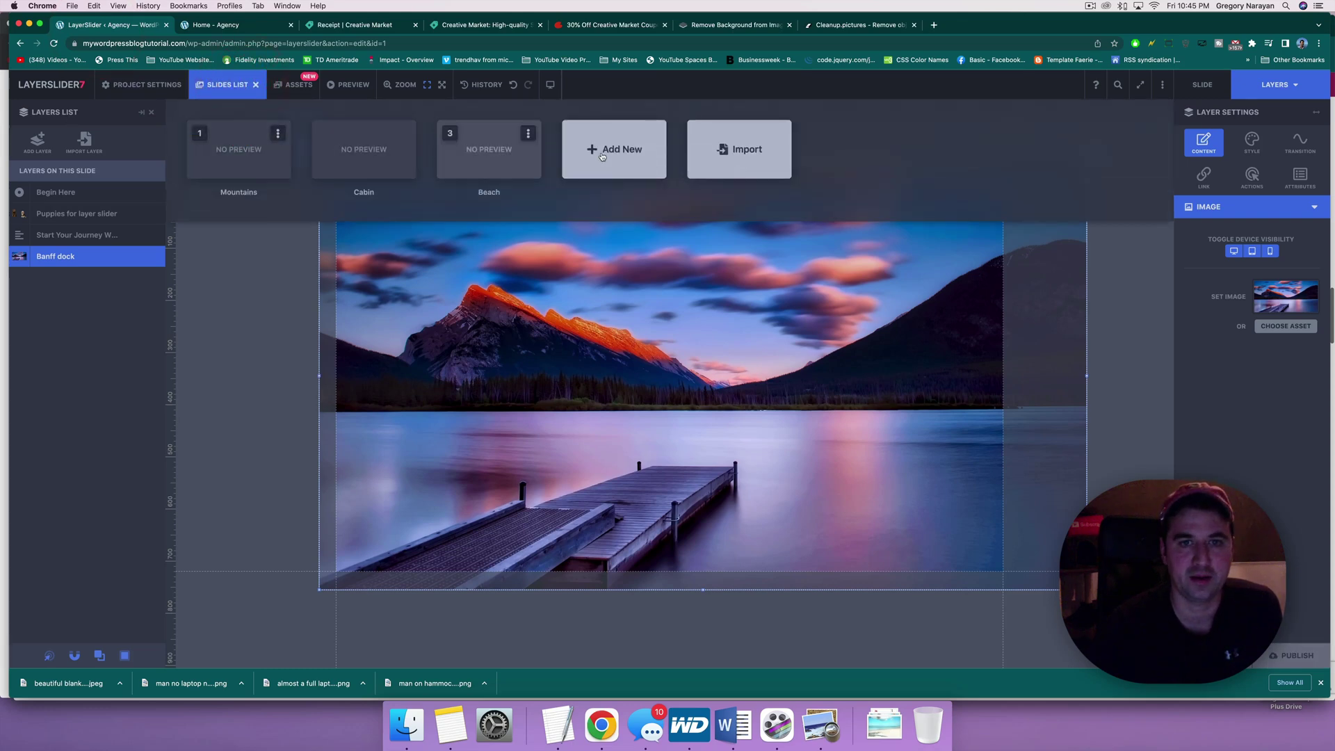
pyautogui.click(602, 156)
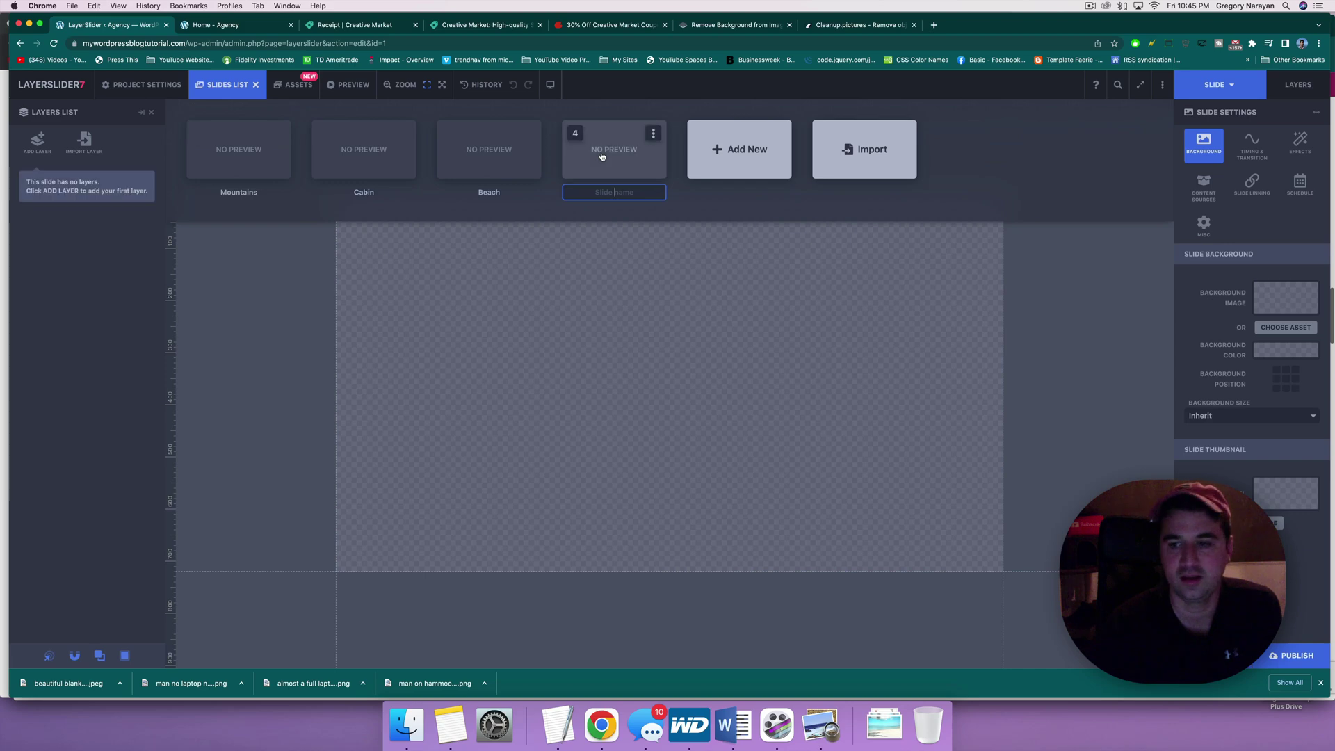
pyautogui.click(862, 25)
pyautogui.click(482, 25)
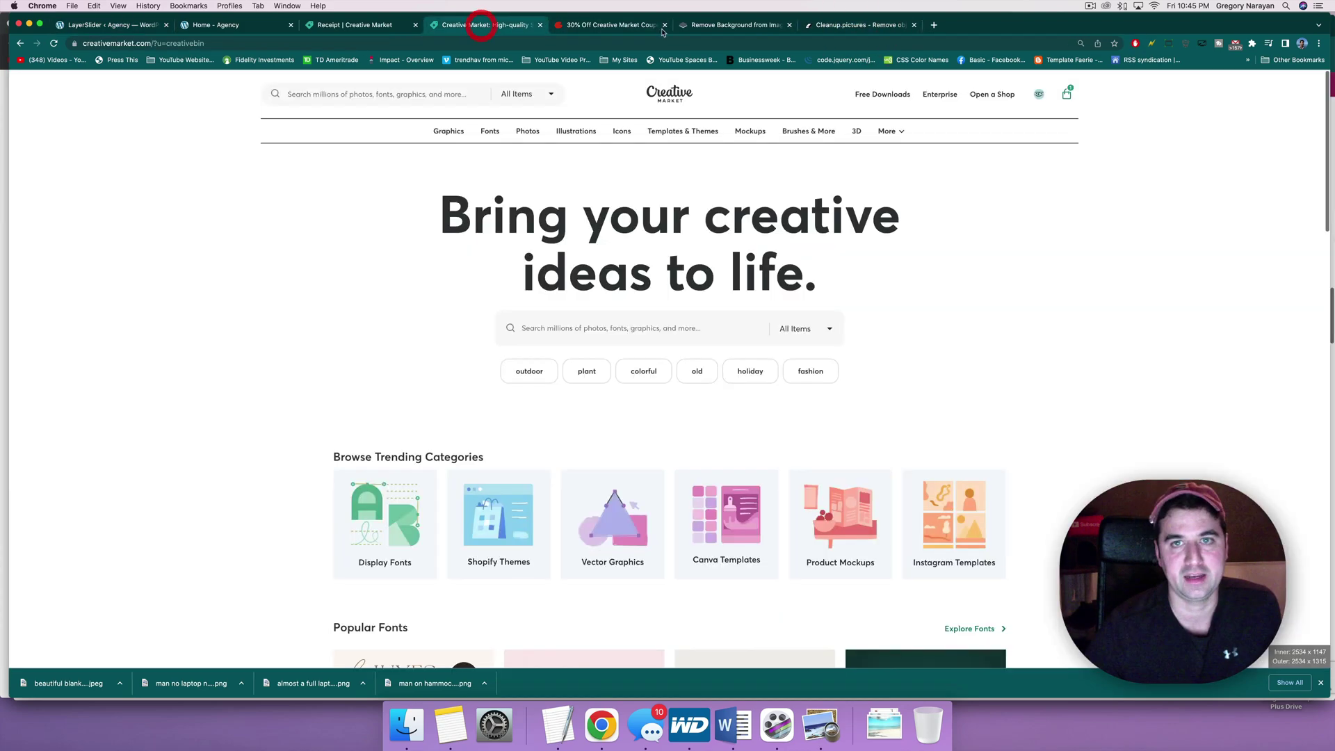
pyautogui.click(697, 26)
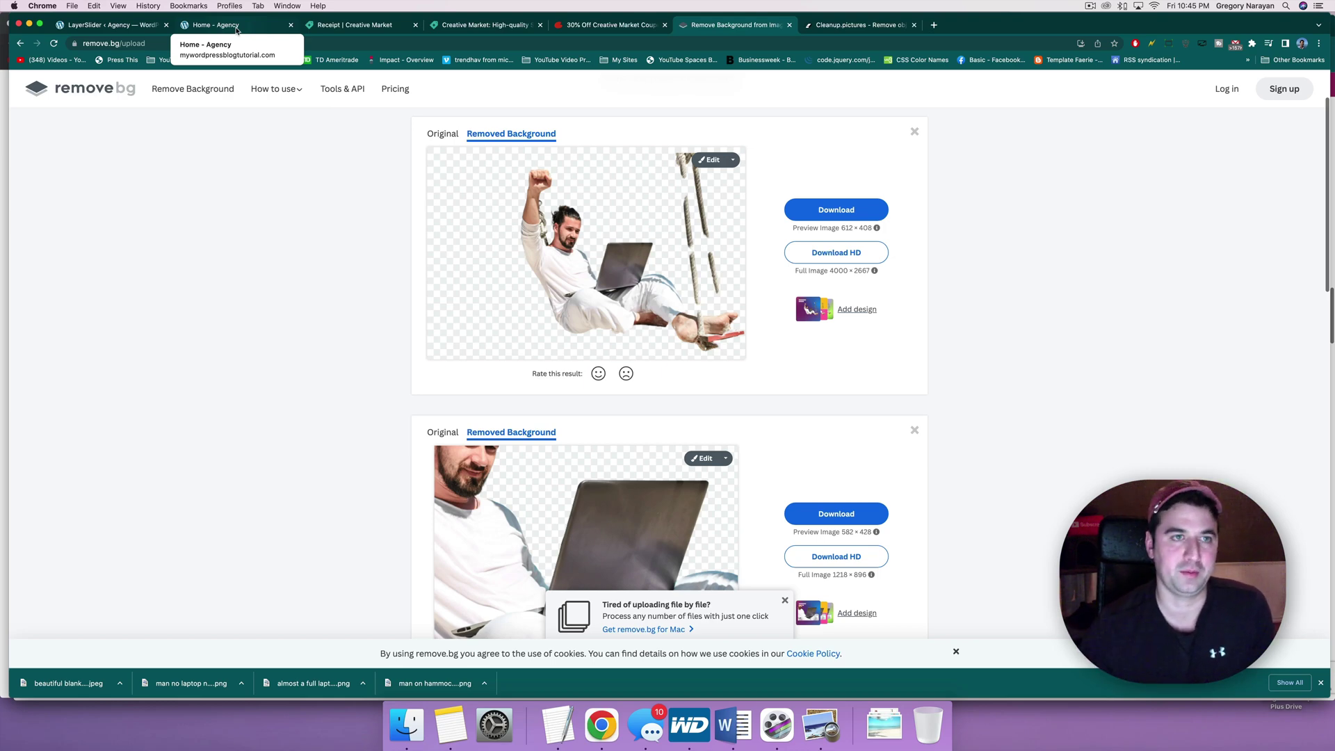
pyautogui.click(236, 27)
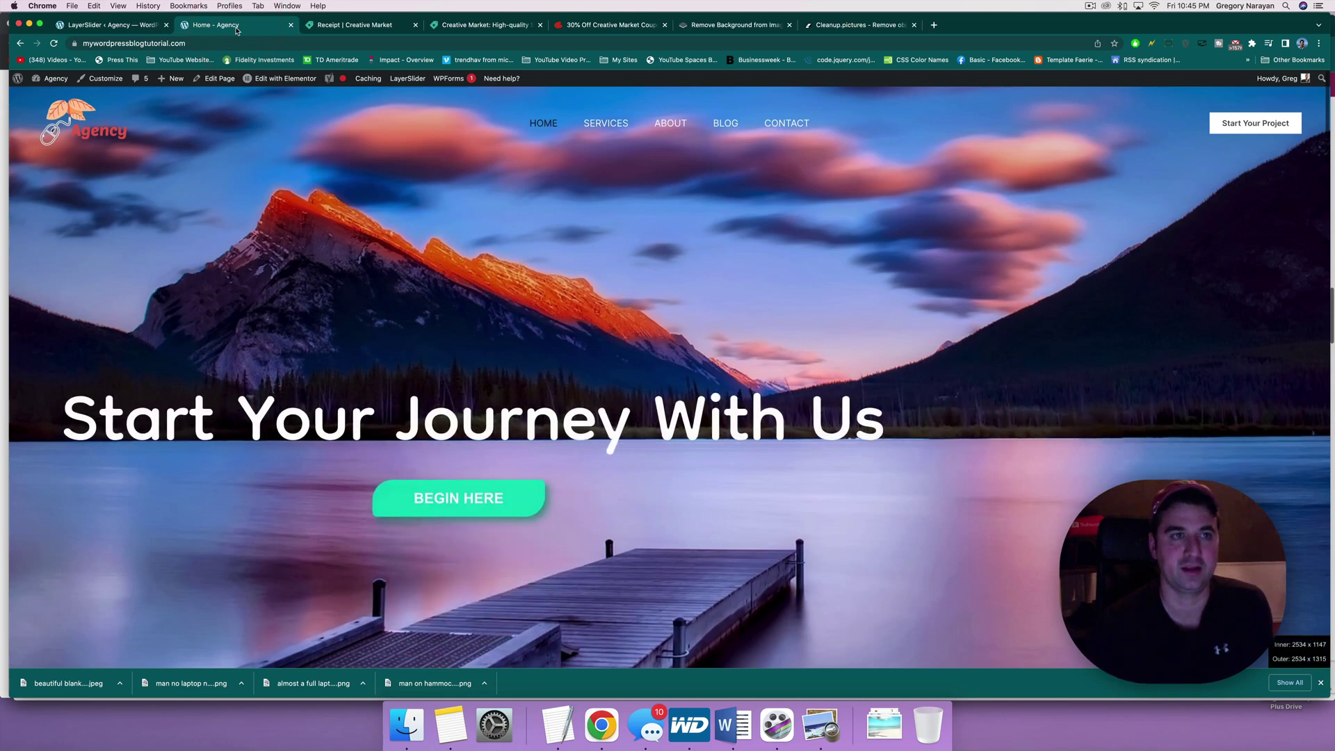
pyautogui.click(129, 26)
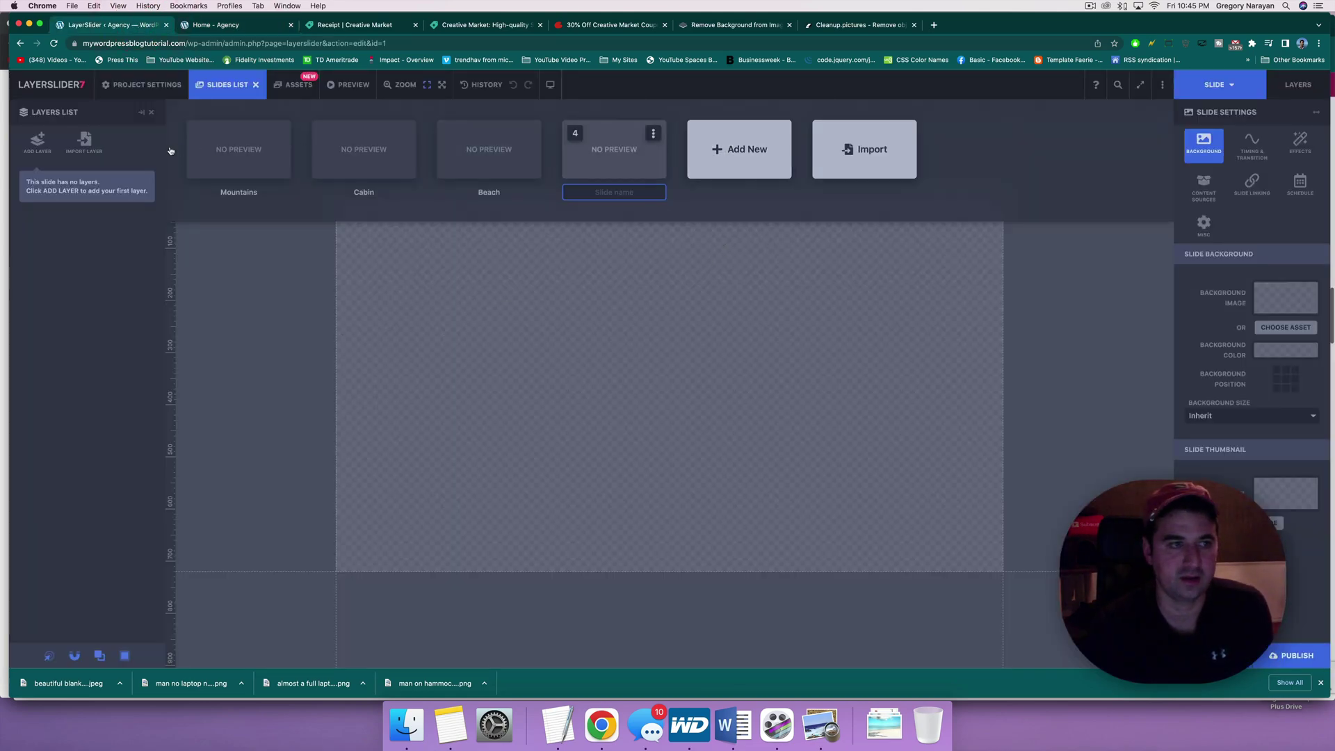
# Step: Upload the blank beach image from Downloads and insert it as a 720 × 480 px image layer
pyautogui.click(43, 144)
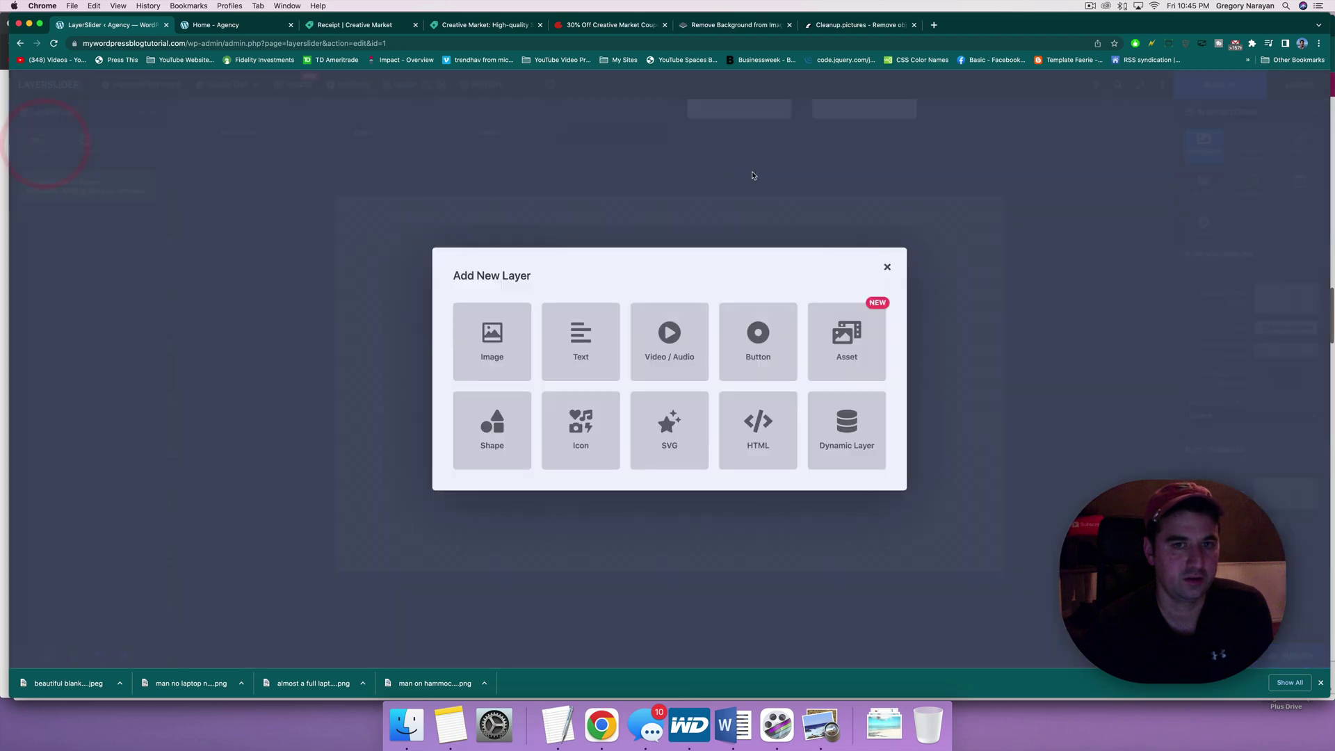
pyautogui.click(513, 333)
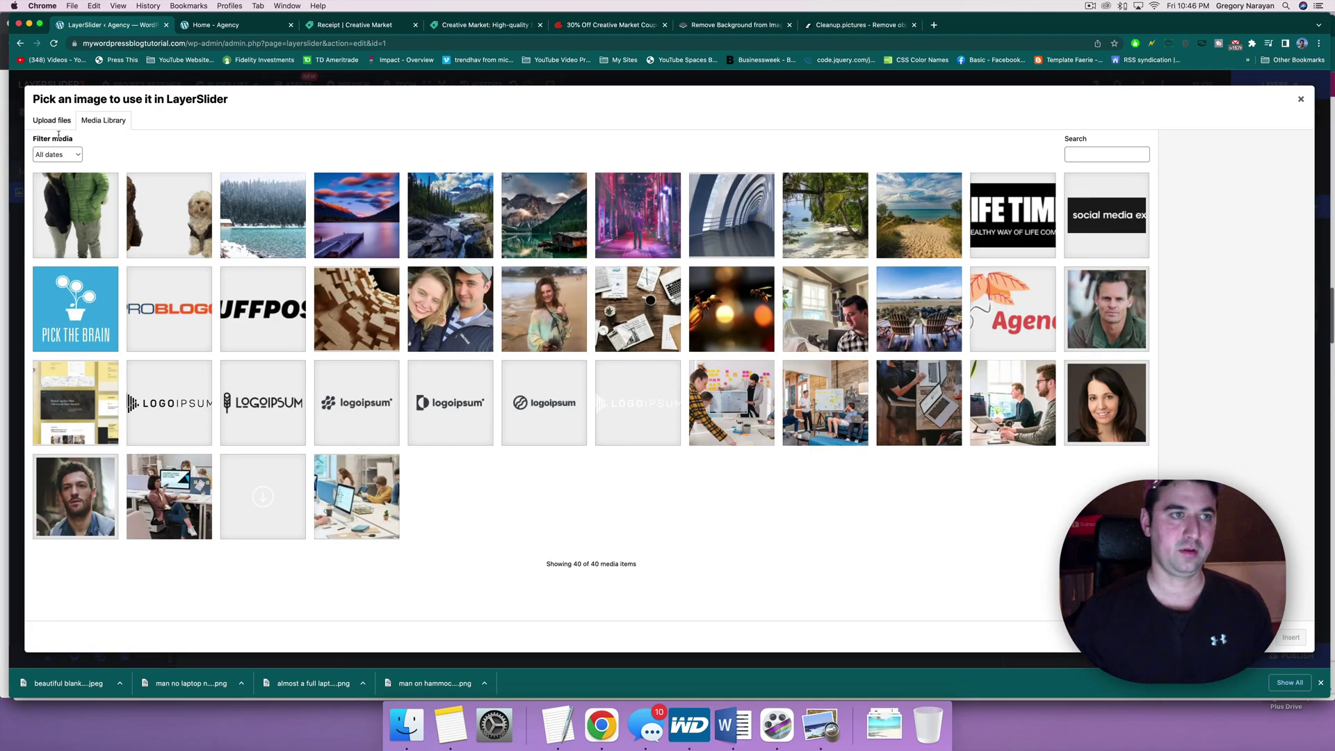
pyautogui.click(52, 120)
pyautogui.click(662, 336)
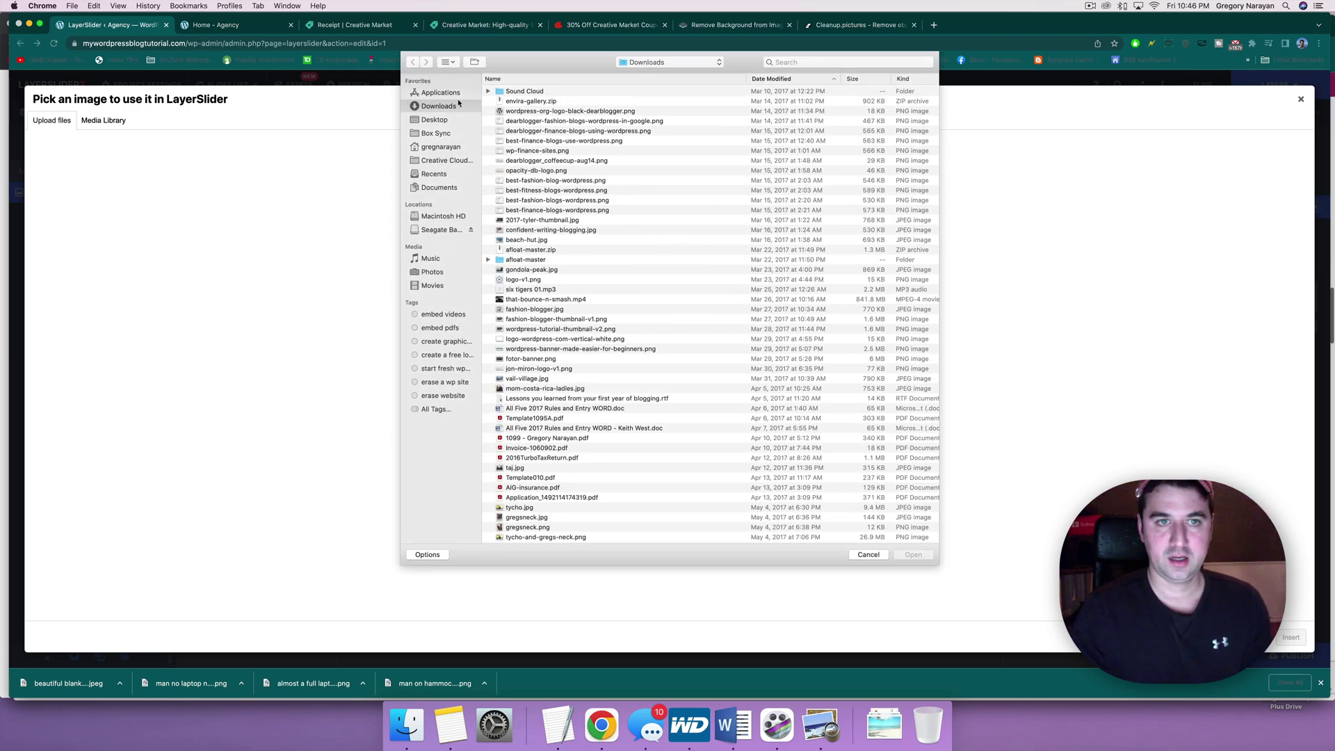
pyautogui.click(447, 108)
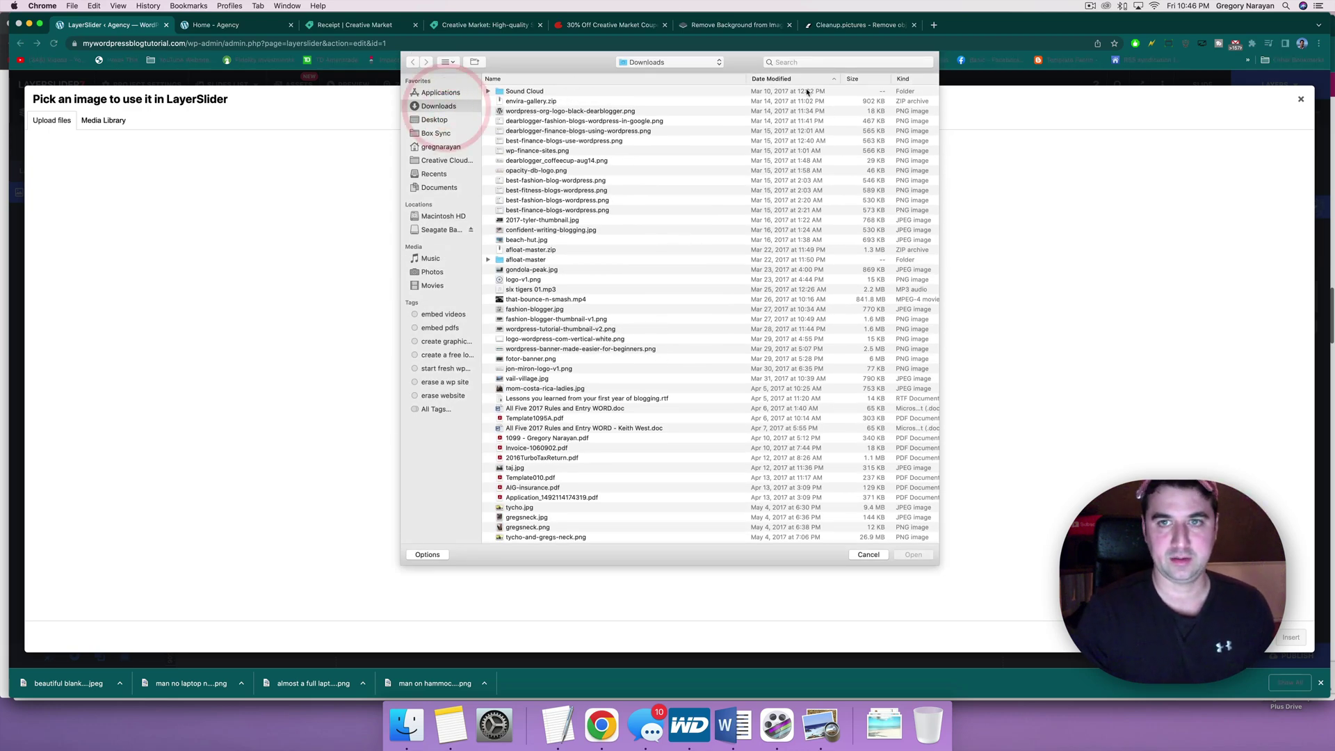
pyautogui.click(793, 80)
pyautogui.doubleClick(614, 91)
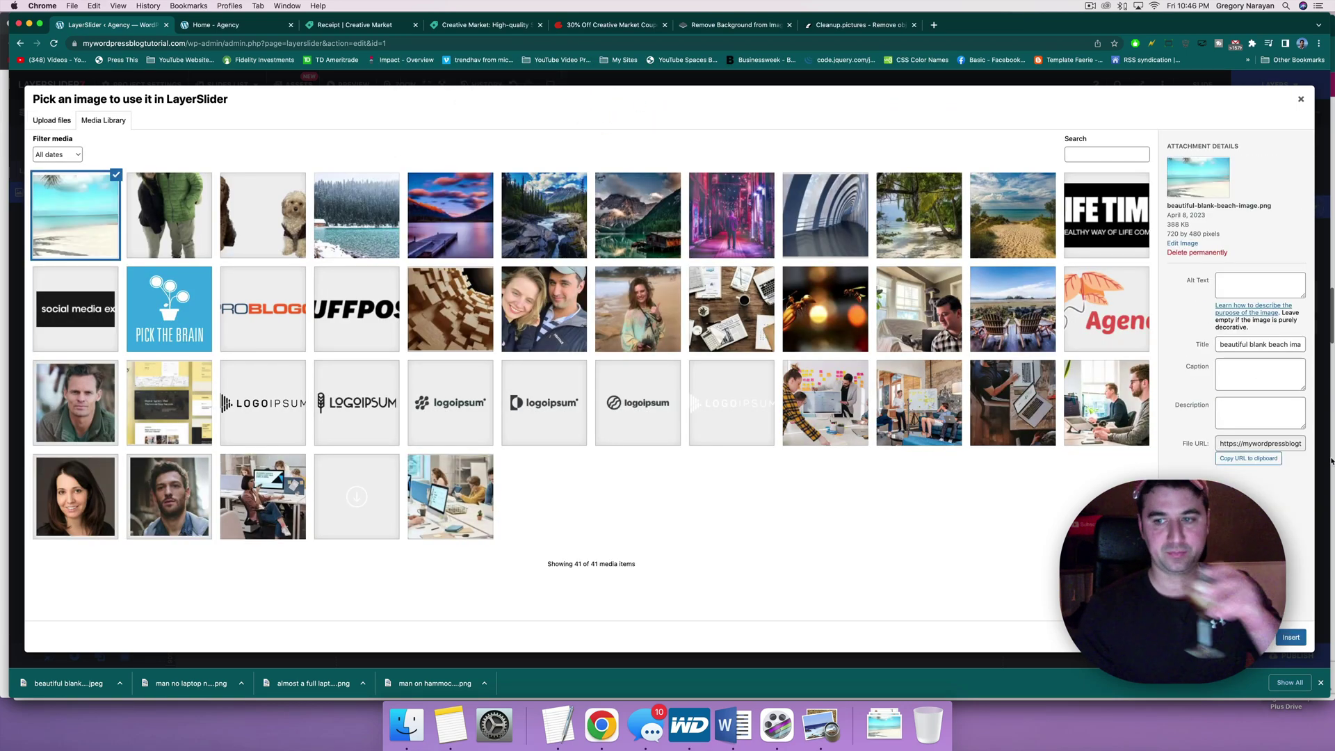
pyautogui.click(1289, 635)
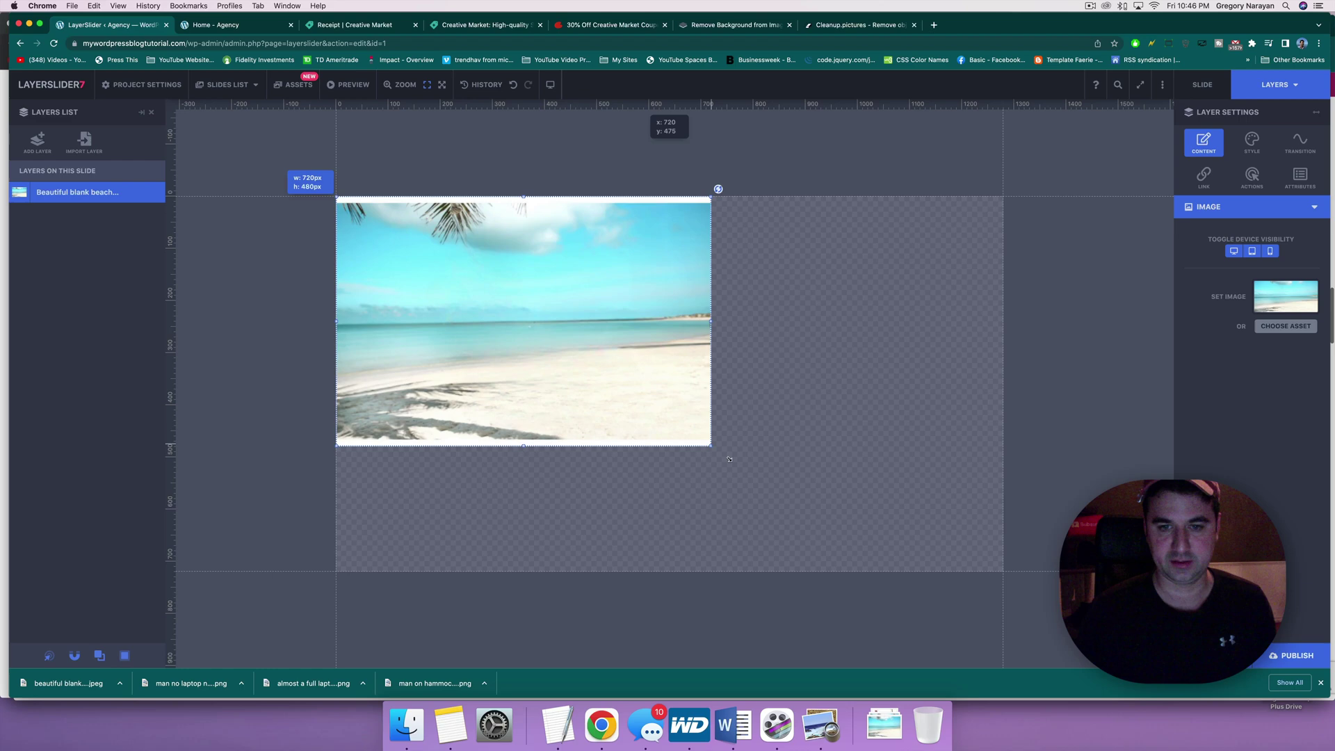
# Step: Resize and reposition the beach image until it extends past the slide's edges
pyautogui.moveTo(730, 459); pyautogui.dragTo(904, 577)
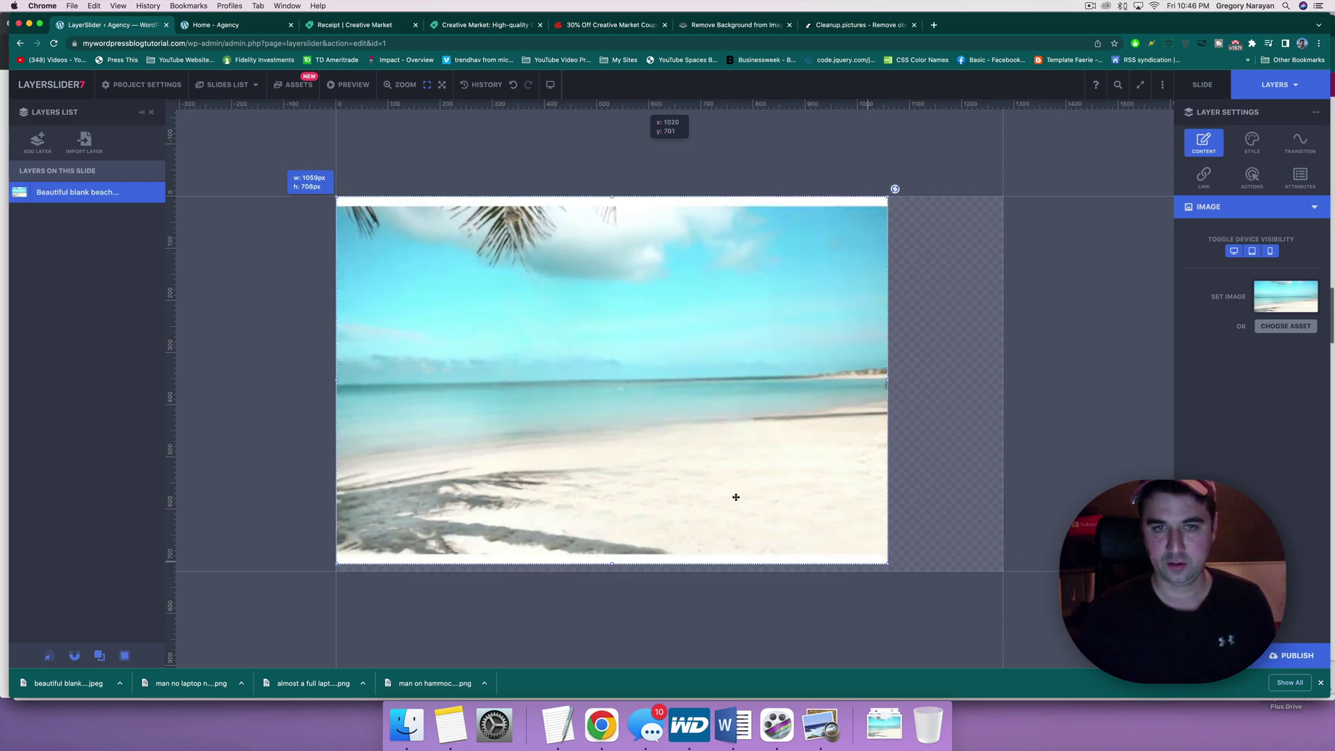
pyautogui.moveTo(736, 497); pyautogui.dragTo(686, 471)
pyautogui.moveTo(624, 414); pyautogui.dragTo(586, 397)
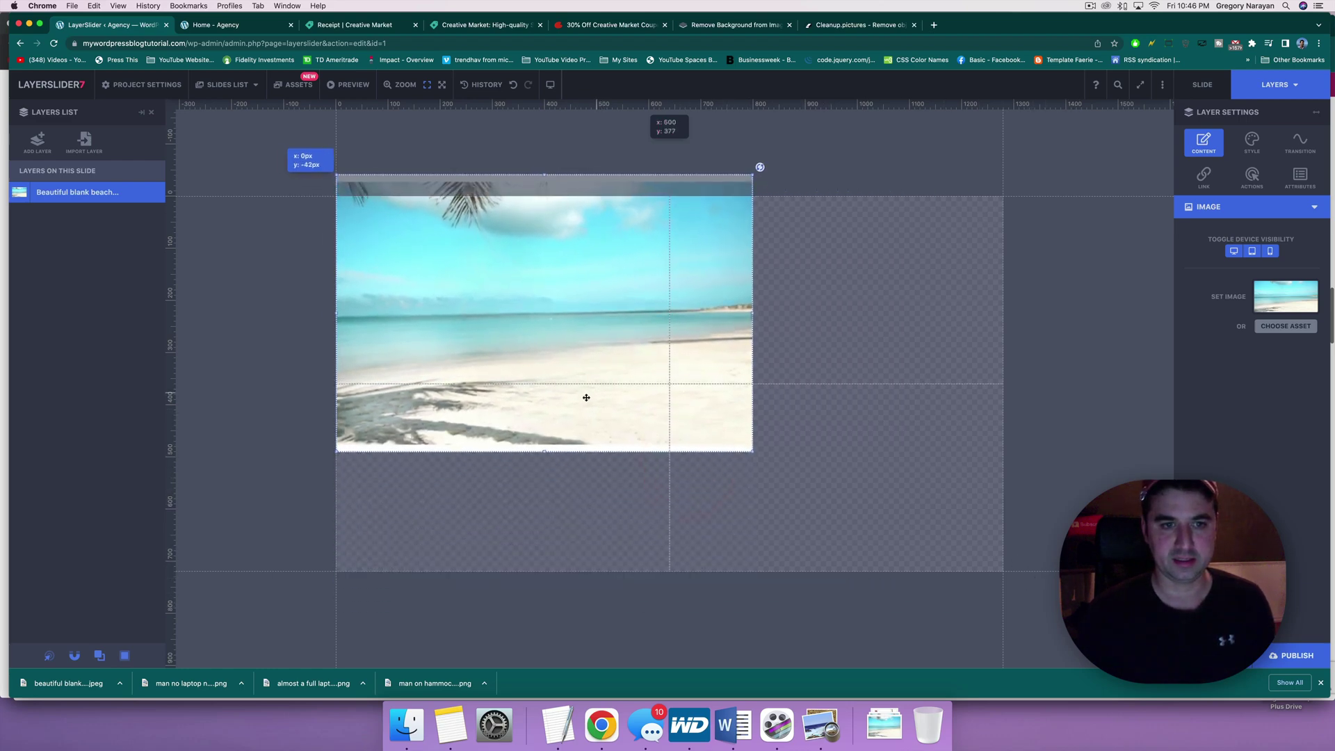
pyautogui.moveTo(739, 456); pyautogui.dragTo(1013, 581)
pyautogui.moveTo(606, 474); pyautogui.dragTo(1043, 164)
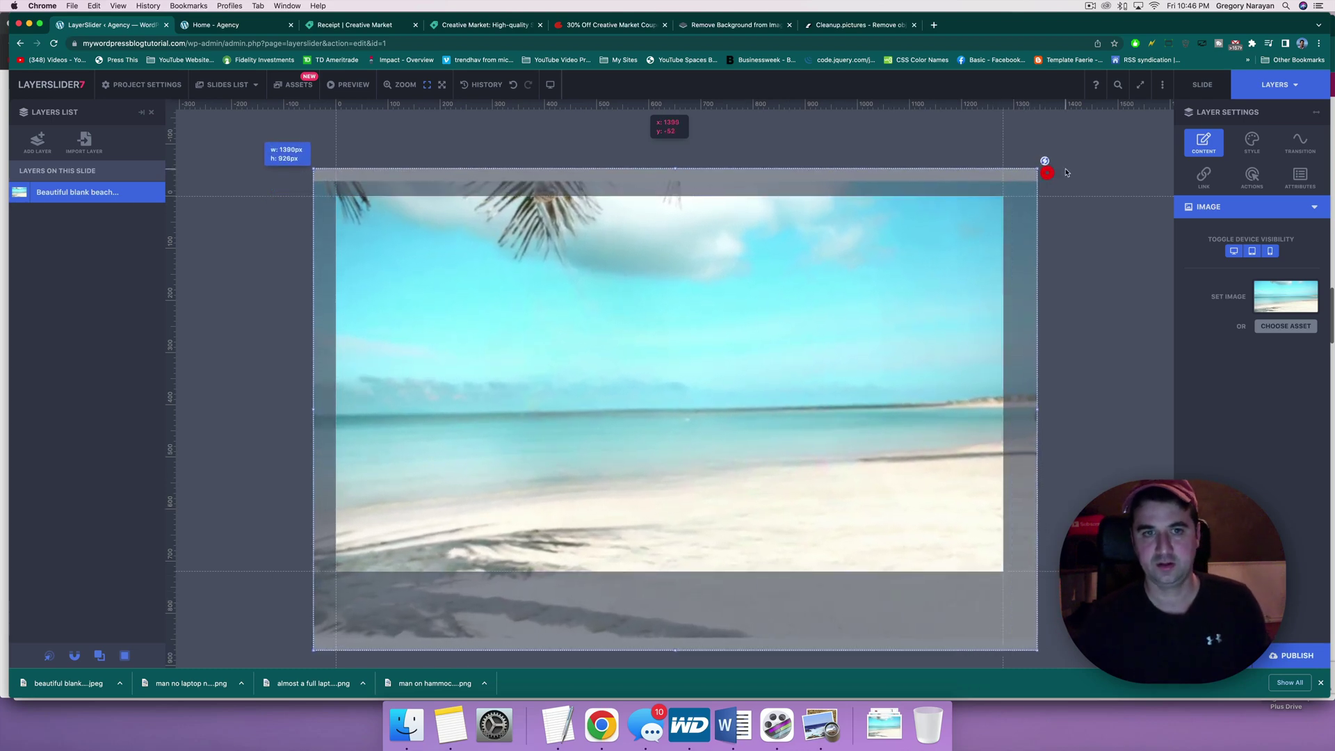
pyautogui.moveTo(546, 361); pyautogui.dragTo(566, 375)
# Step: Undo the last alignment nudge to the beach layer, leaving it covering the slide
pyautogui.press('super+z')
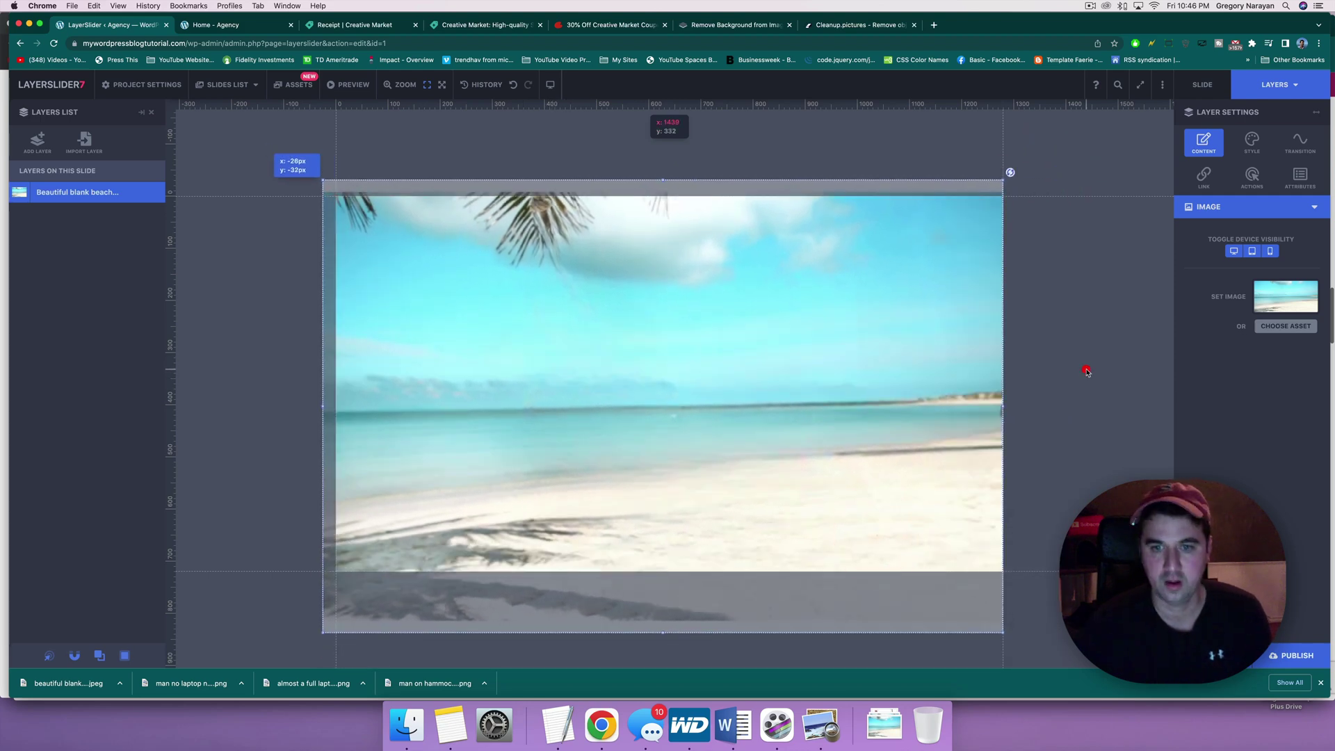
pyautogui.click(1085, 372)
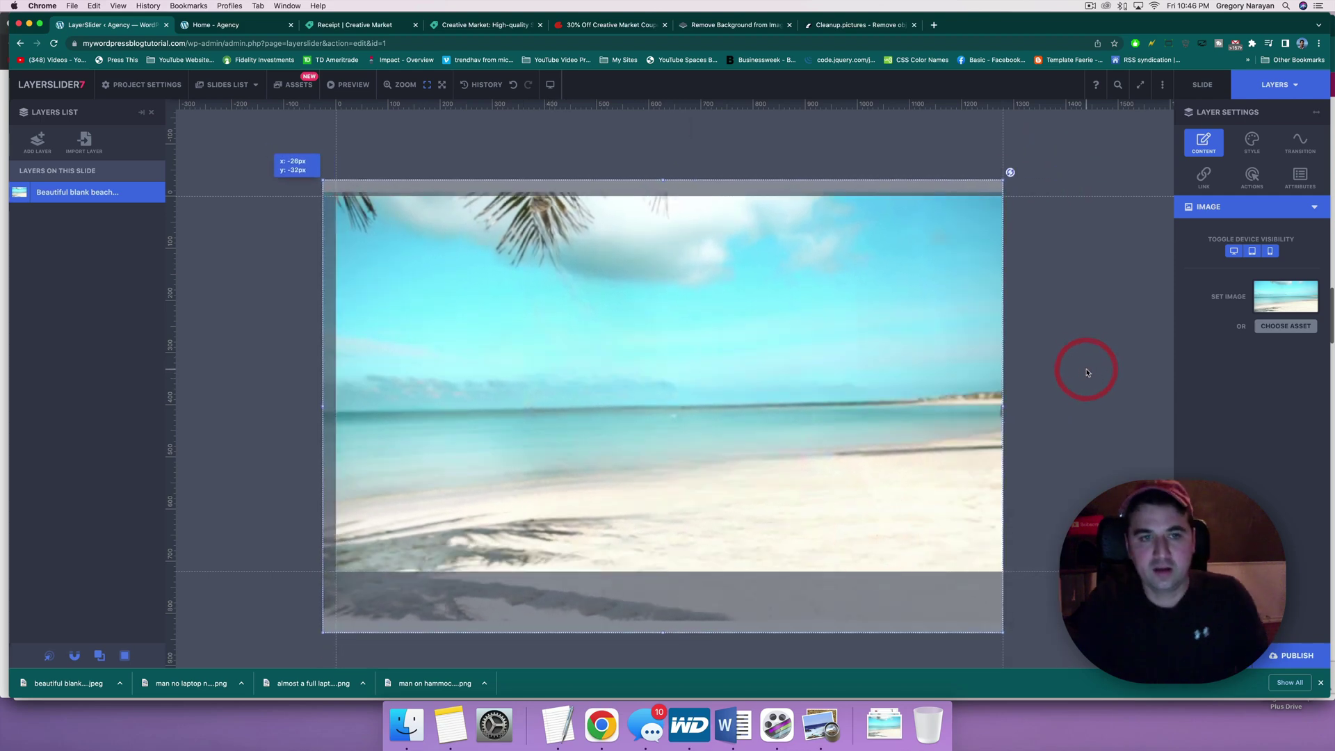
pyautogui.click(37, 150)
pyautogui.click(498, 340)
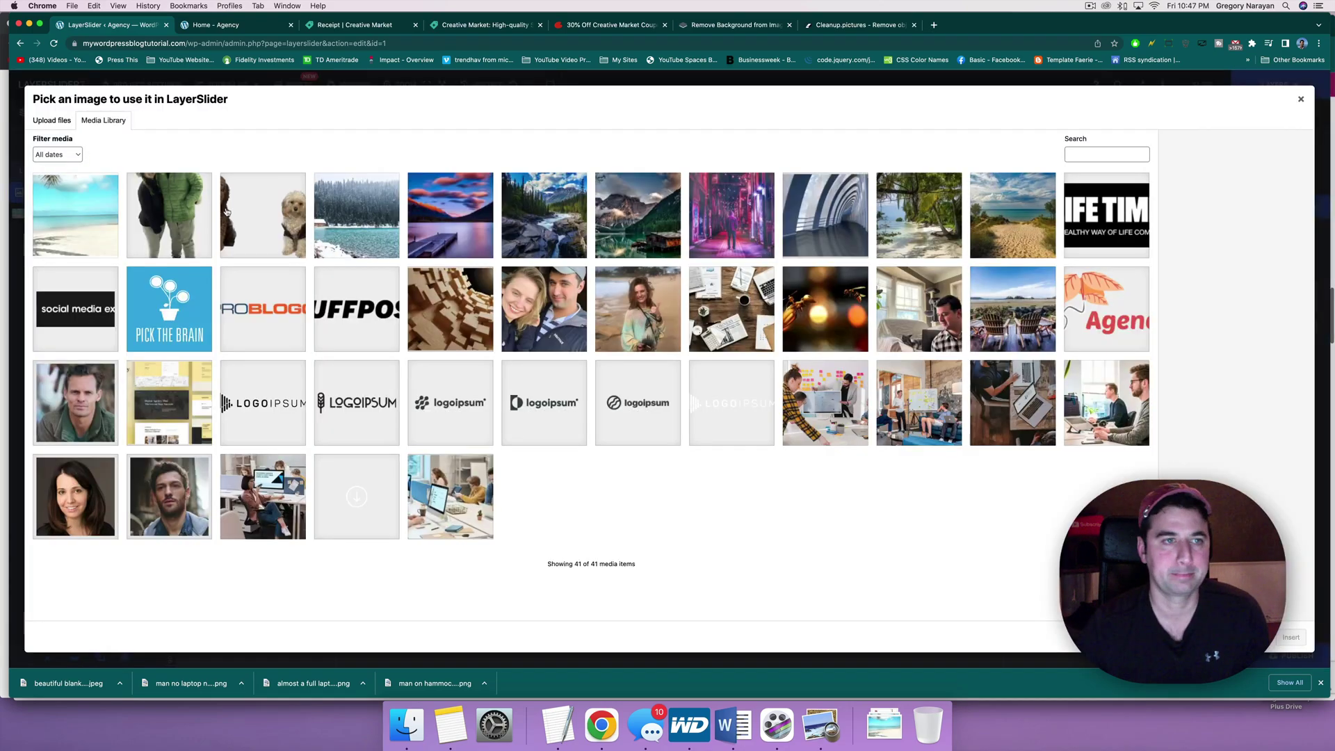
# Step: Preview the candidate images and upload 'man no laptop no bg.png' as a second layer
pyautogui.click(51, 125)
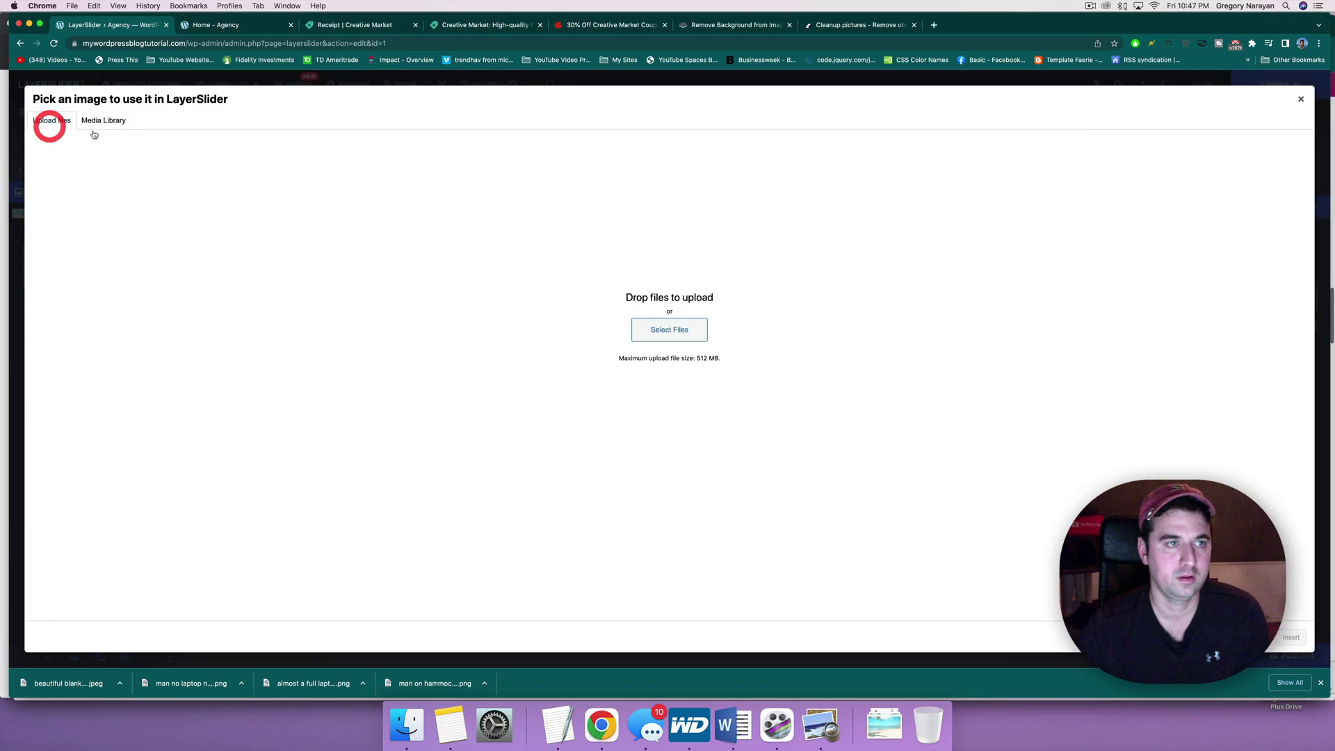
pyautogui.click(667, 328)
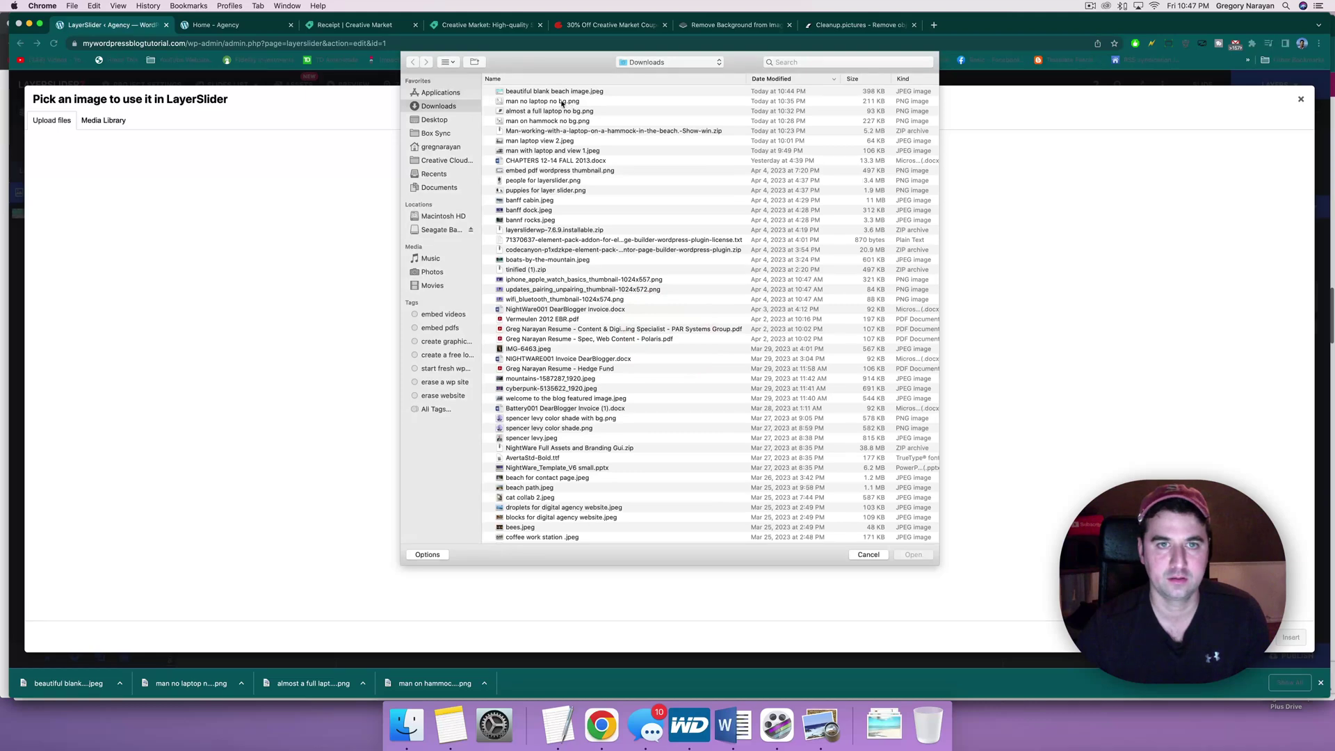
pyautogui.click(562, 102)
pyautogui.press('space')
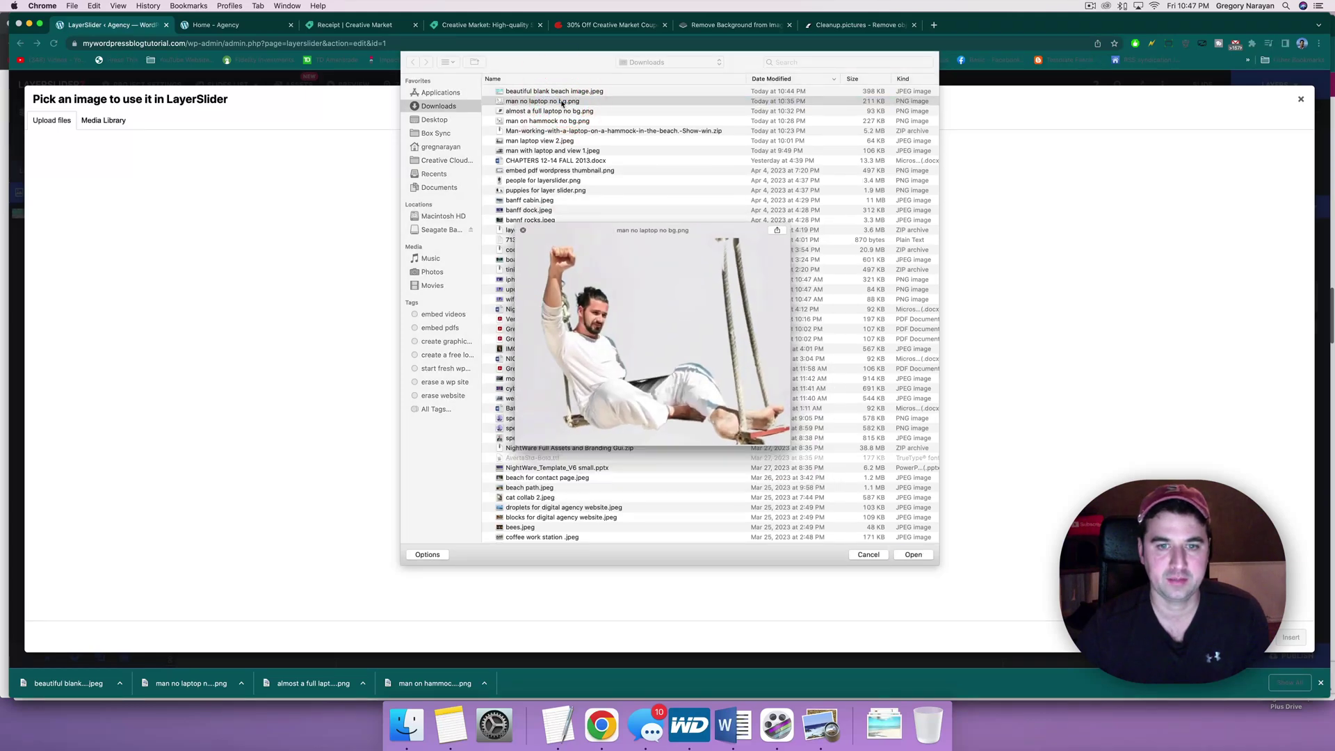
pyautogui.press('space')
pyautogui.click(539, 122)
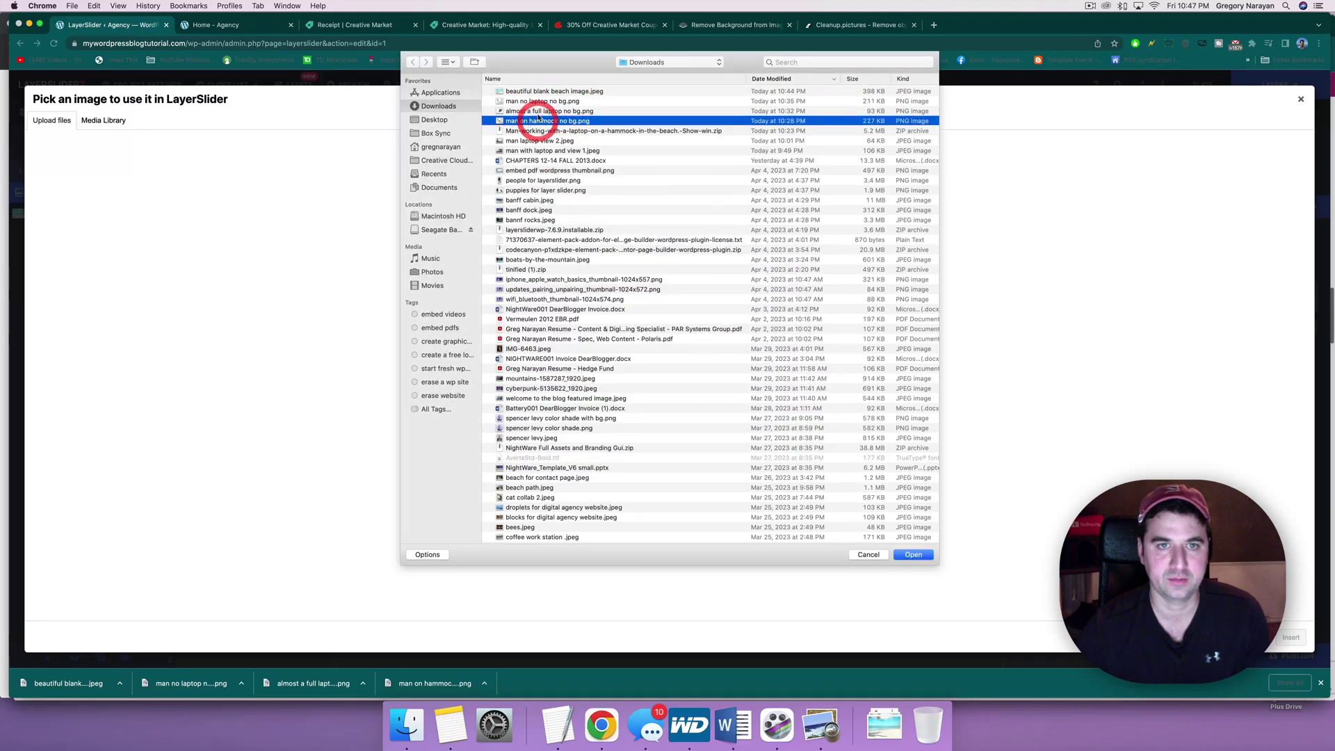
pyautogui.click(536, 111)
pyautogui.press('space')
pyautogui.press('space')
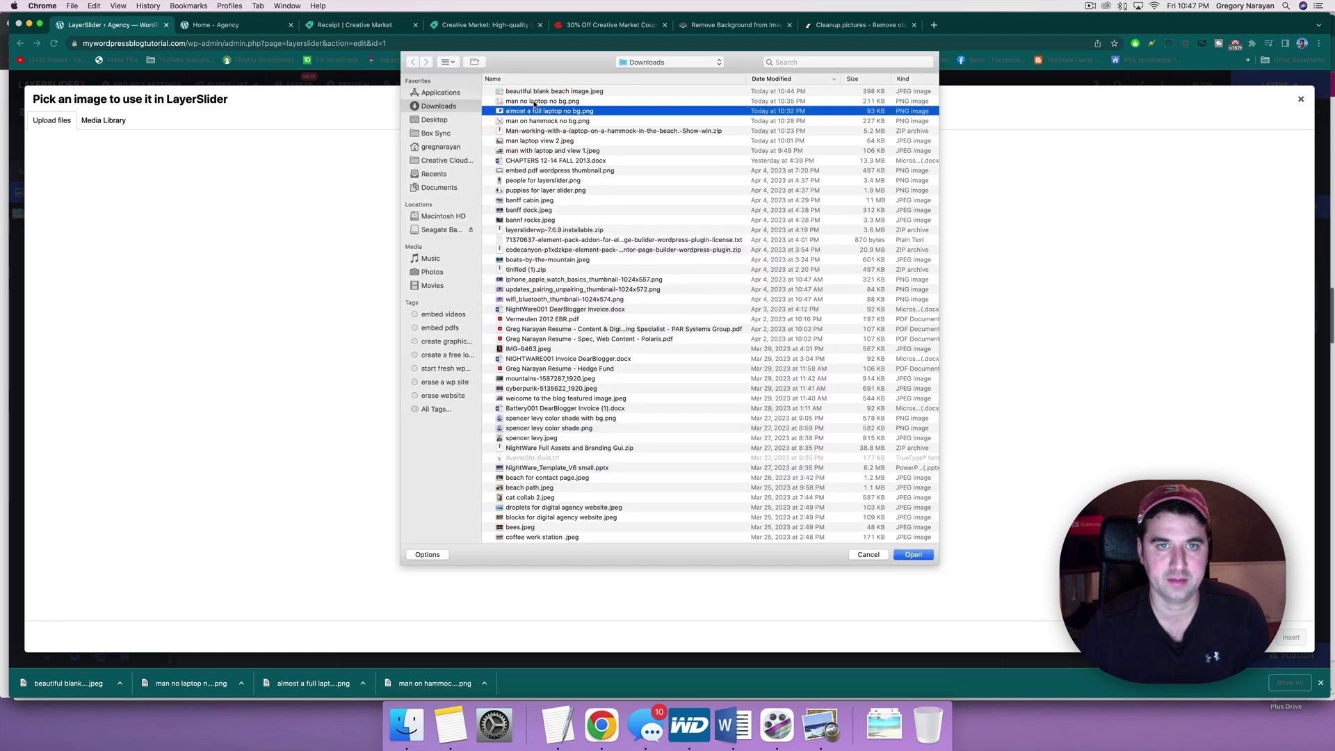
pyautogui.doubleClick(535, 101)
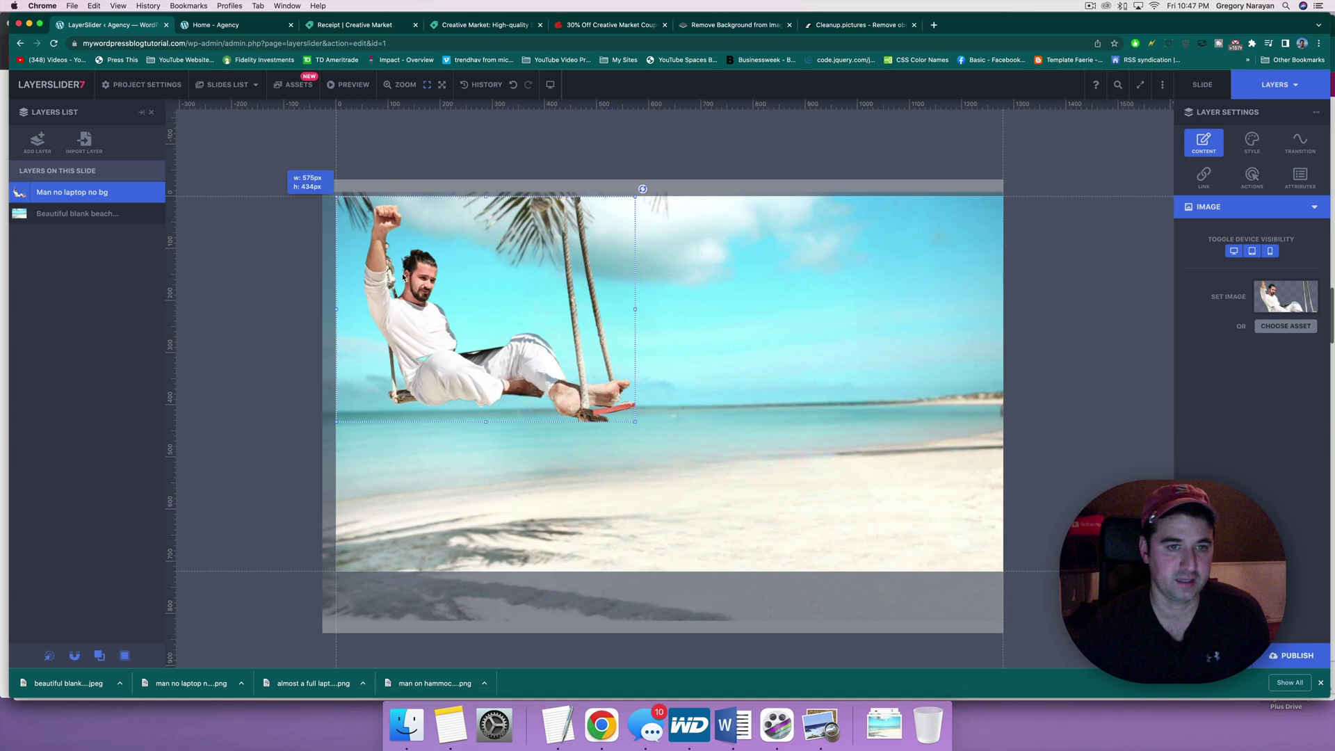
# Step: Enlarge the swinging man to about 1001 × 755 and position him on the beach's right side
pyautogui.moveTo(457, 271); pyautogui.dragTo(889, 537)
pyautogui.moveTo(616, 403); pyautogui.dragTo(690, 404)
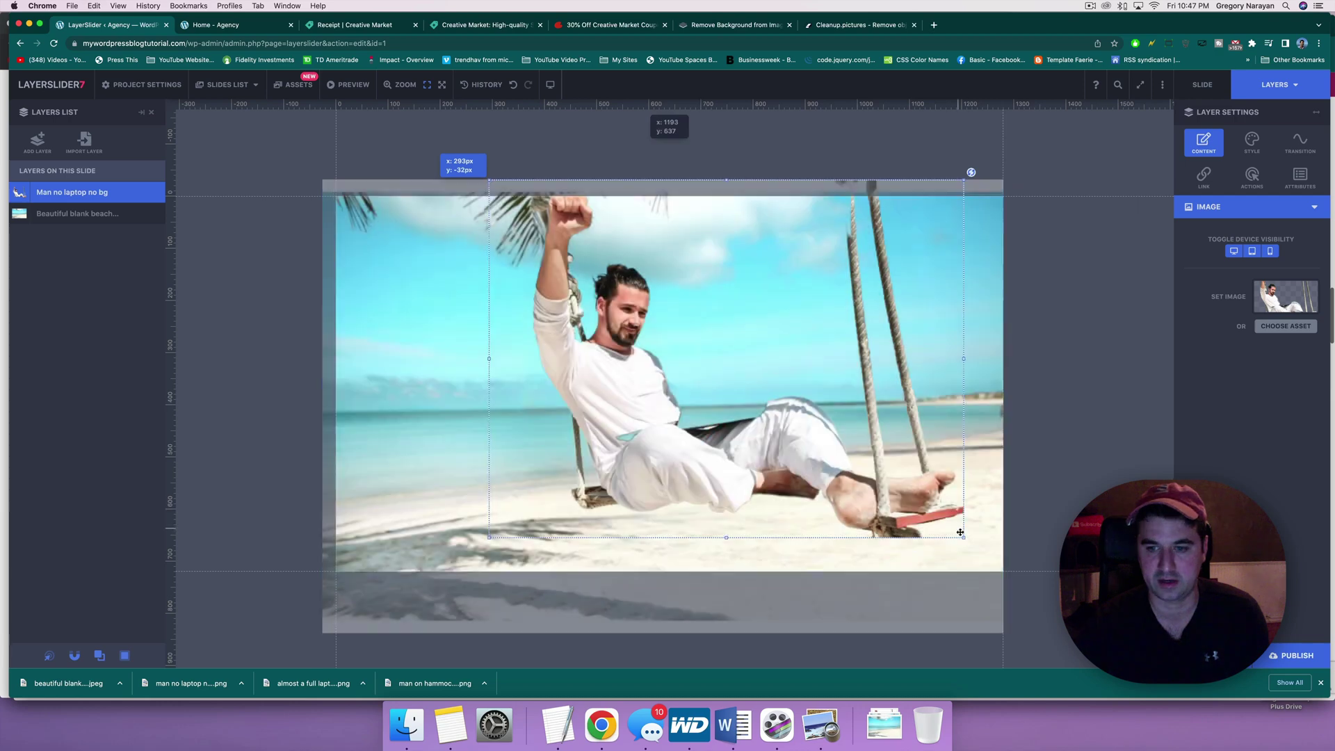
pyautogui.moveTo(964, 537); pyautogui.dragTo(1010, 571)
pyautogui.moveTo(857, 471)
pyautogui.mouseDown()
pyautogui.moveTo(905, 468)
pyautogui.moveTo(868, 459)
pyautogui.mouseUp()
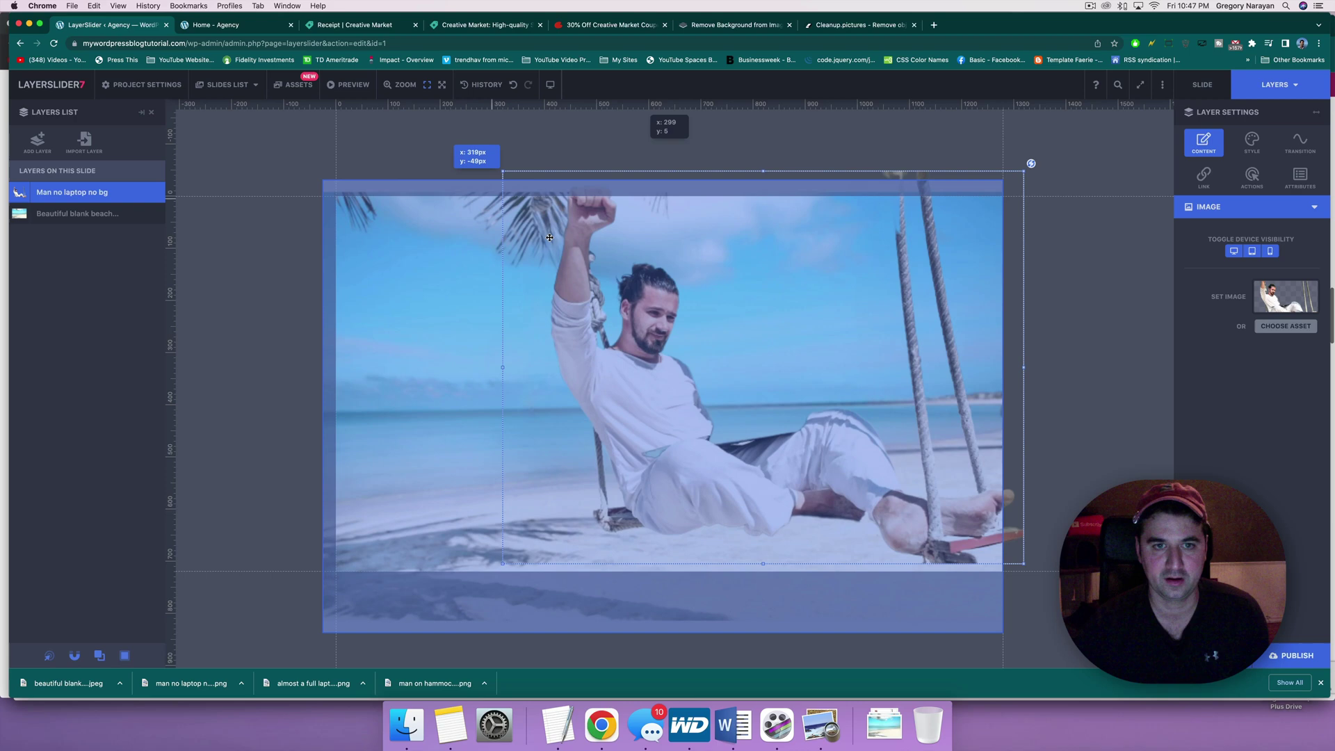
pyautogui.moveTo(621, 315); pyautogui.dragTo(600, 313)
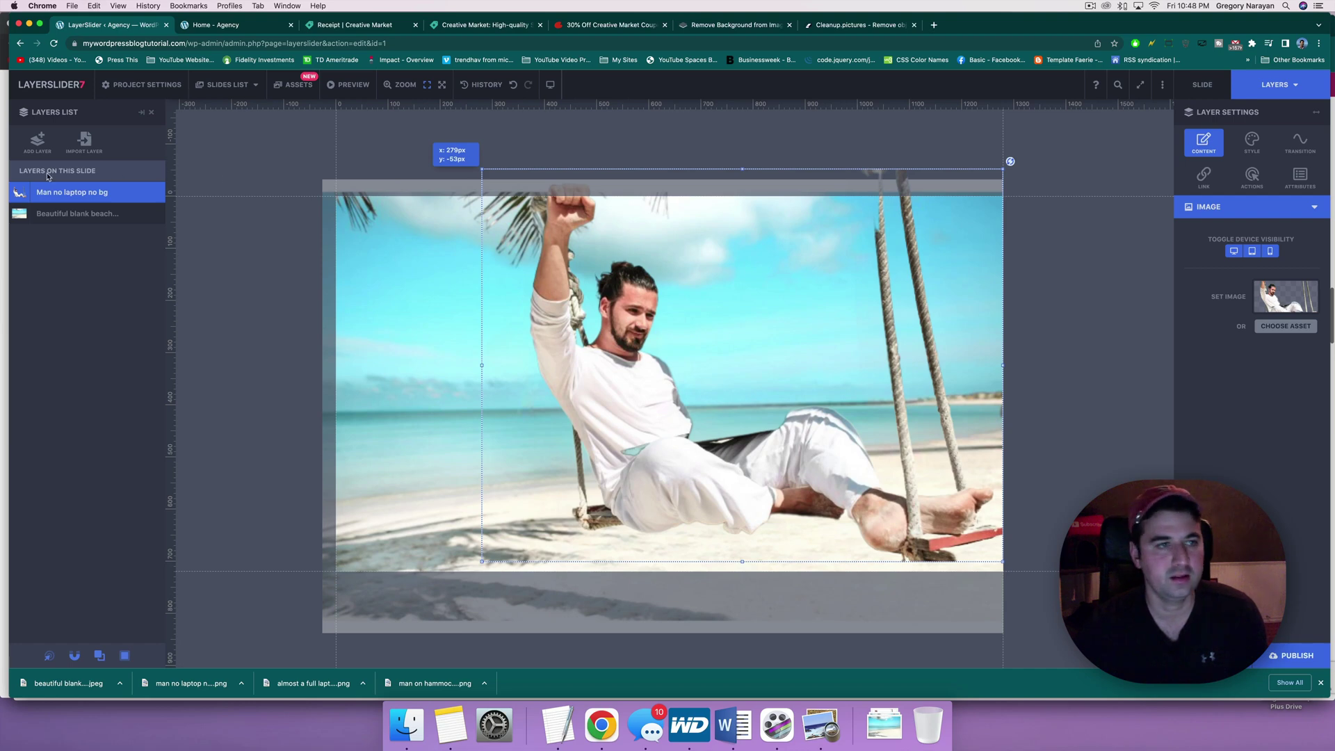
pyautogui.click(38, 137)
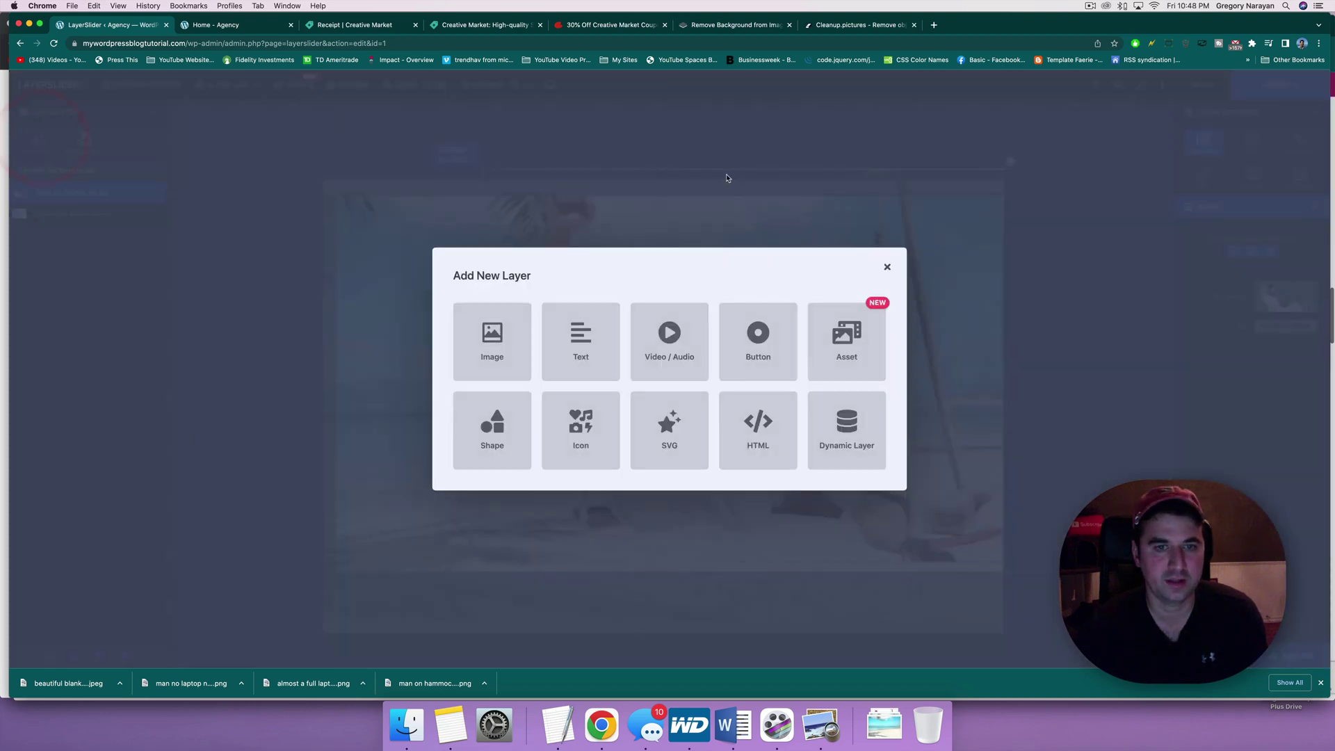
# Step: Upload 'almost a full laptop no bg.png' into the media library for a new image layer
pyautogui.click(462, 320)
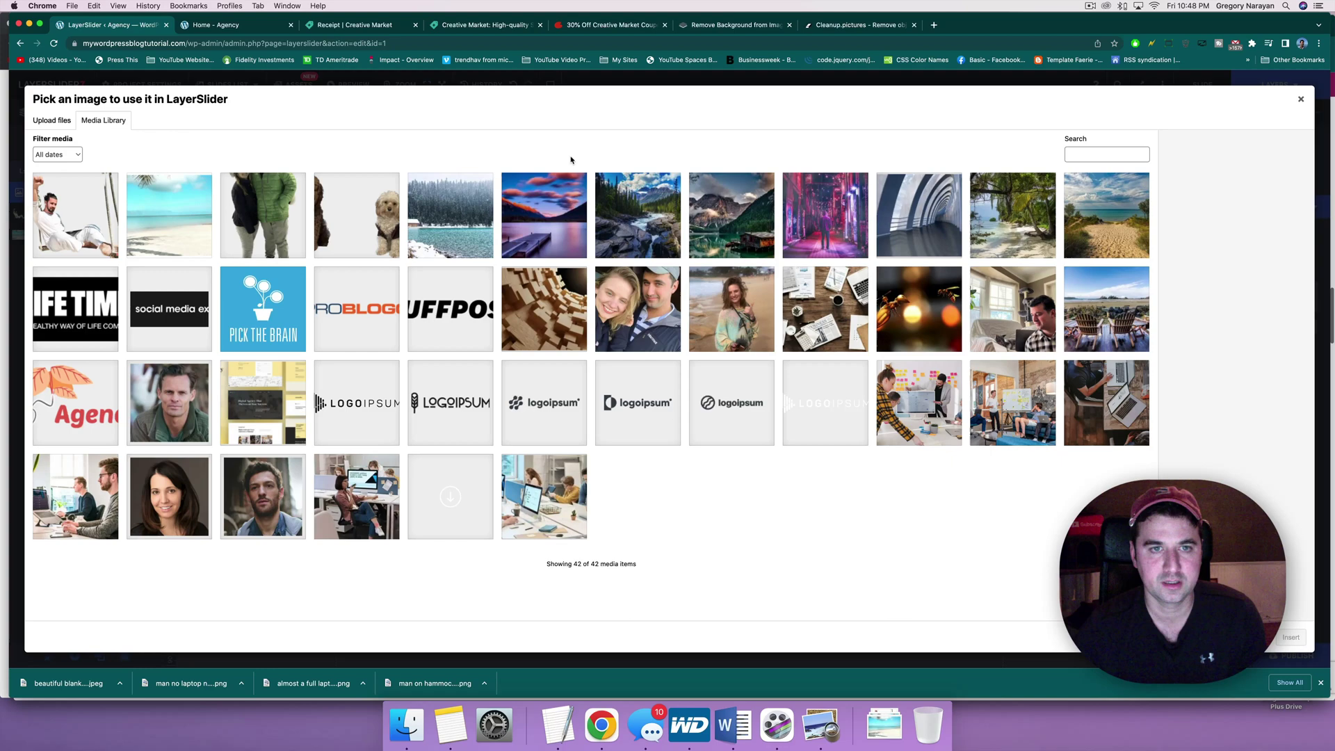
pyautogui.click(64, 116)
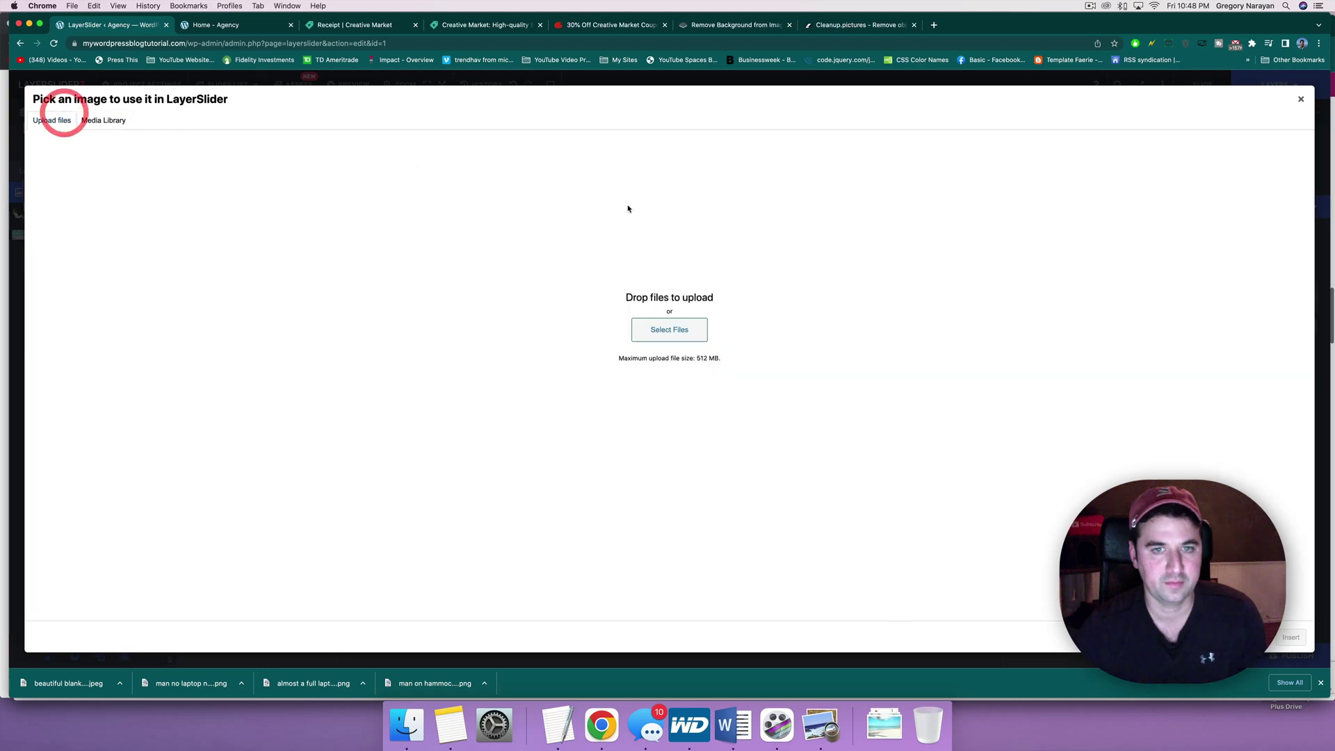
pyautogui.click(686, 338)
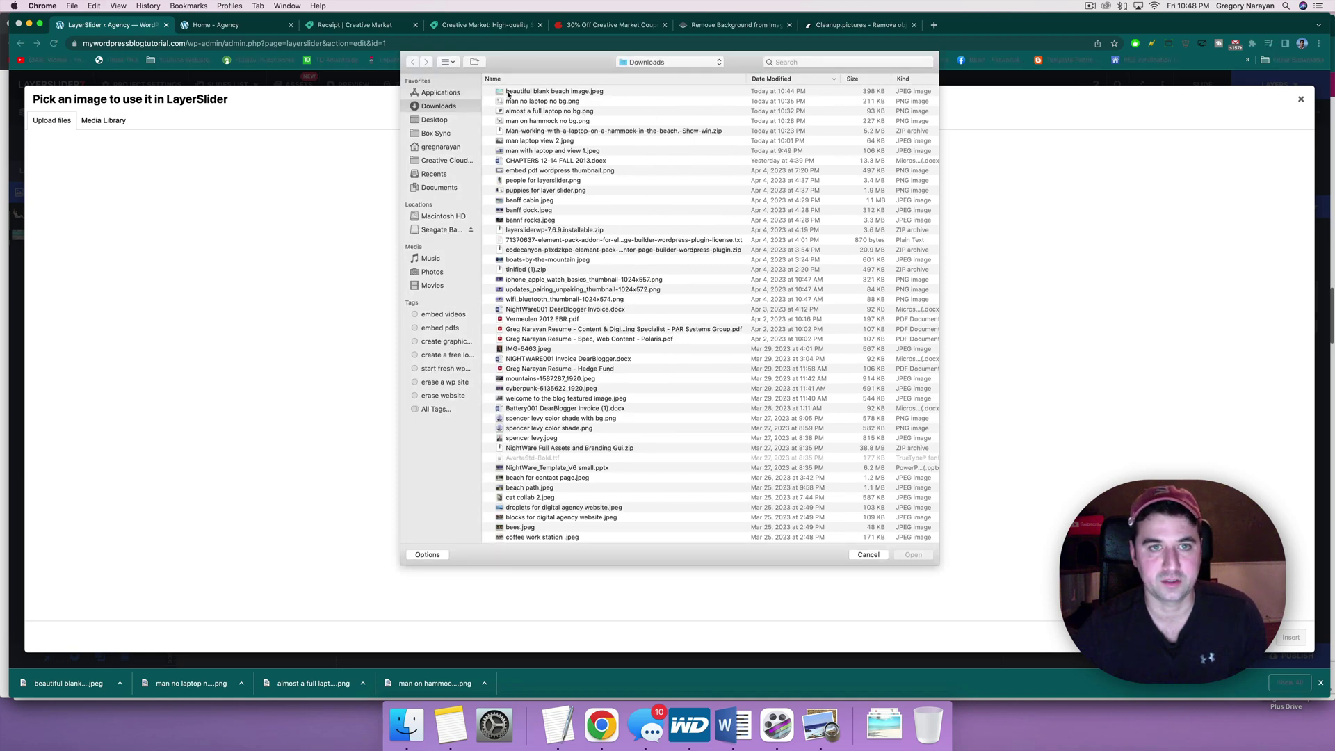
pyautogui.click(527, 112)
pyautogui.click(538, 111)
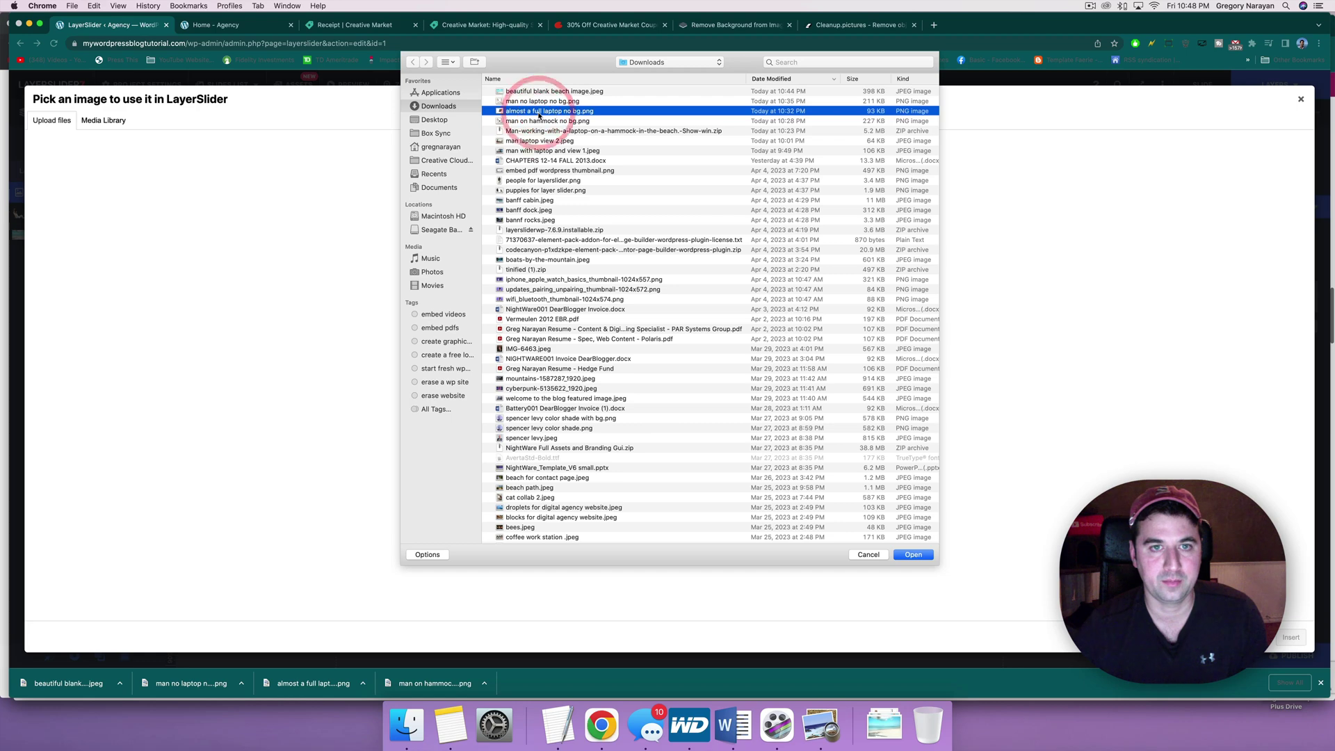
pyautogui.doubleClick(539, 114)
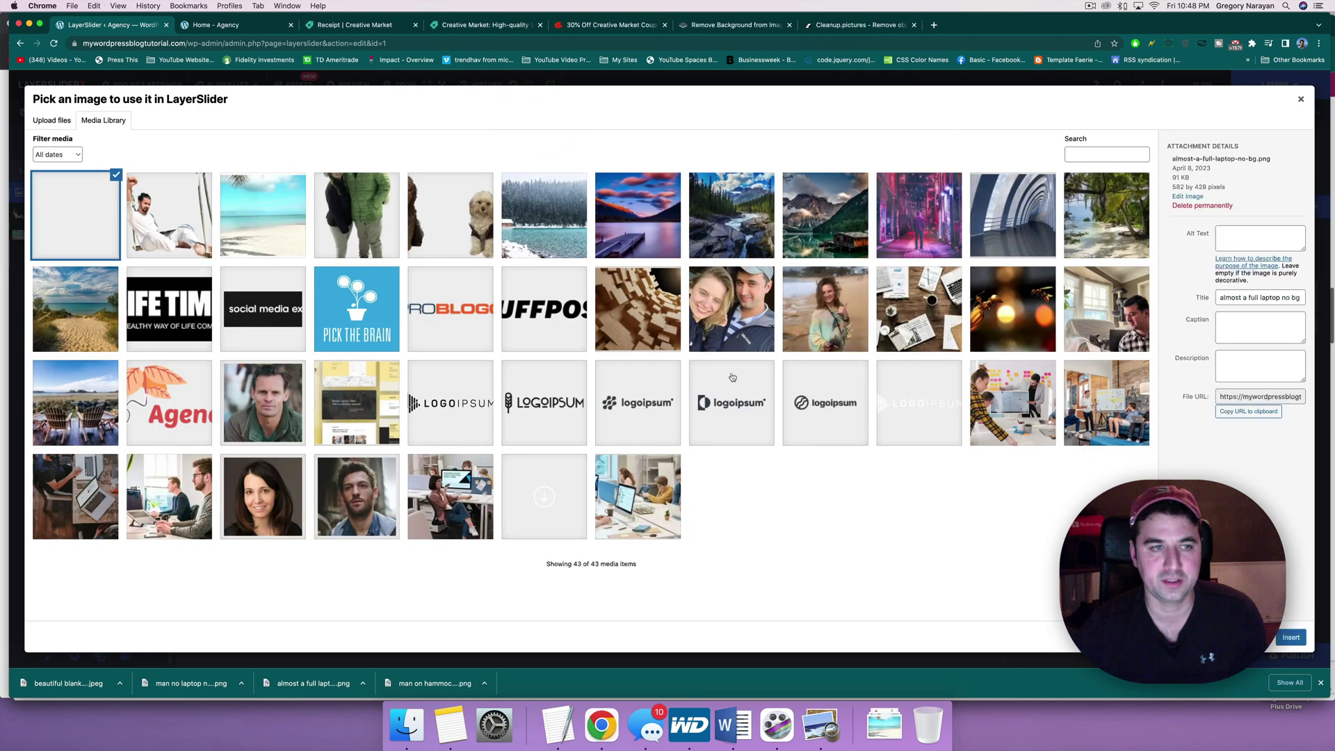
# Step: Place the laptop on the slide, move it onto the man's lap and shrink it to 453 × 333
pyautogui.click(1293, 638)
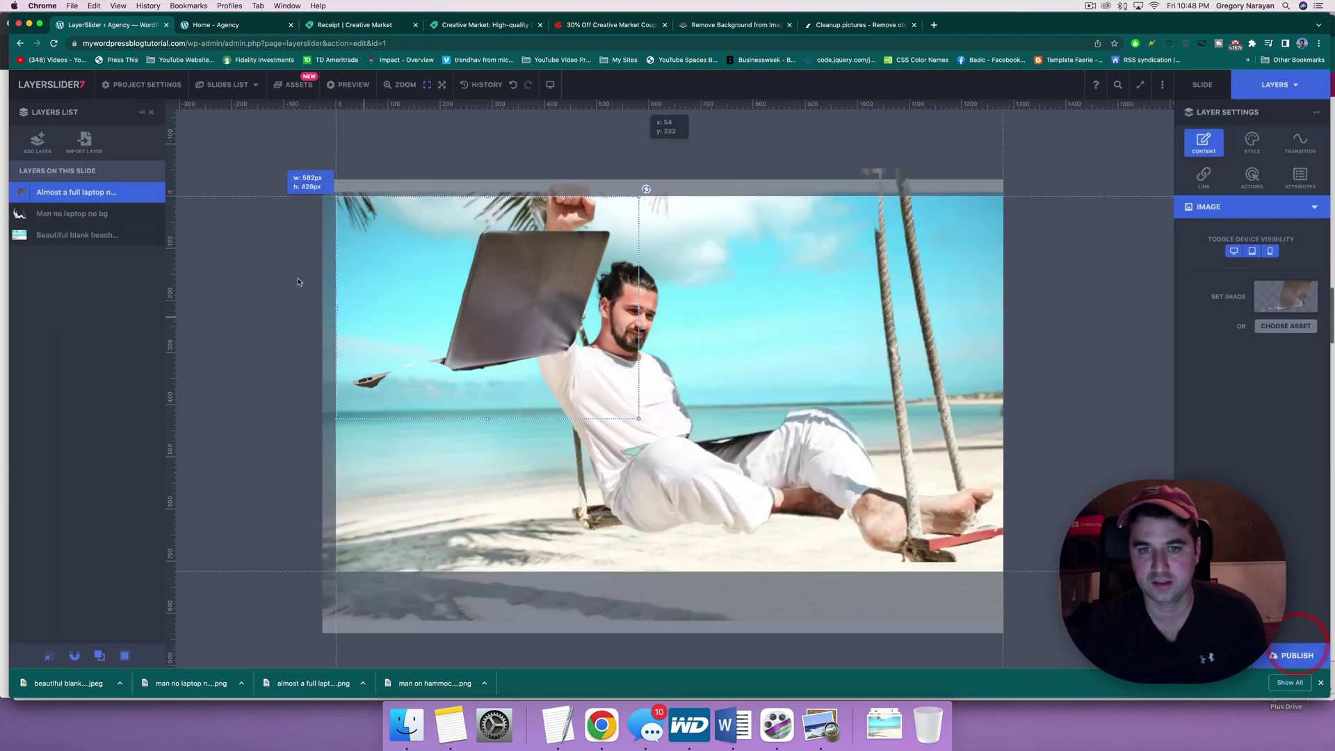
pyautogui.moveTo(638, 301); pyautogui.dragTo(794, 356)
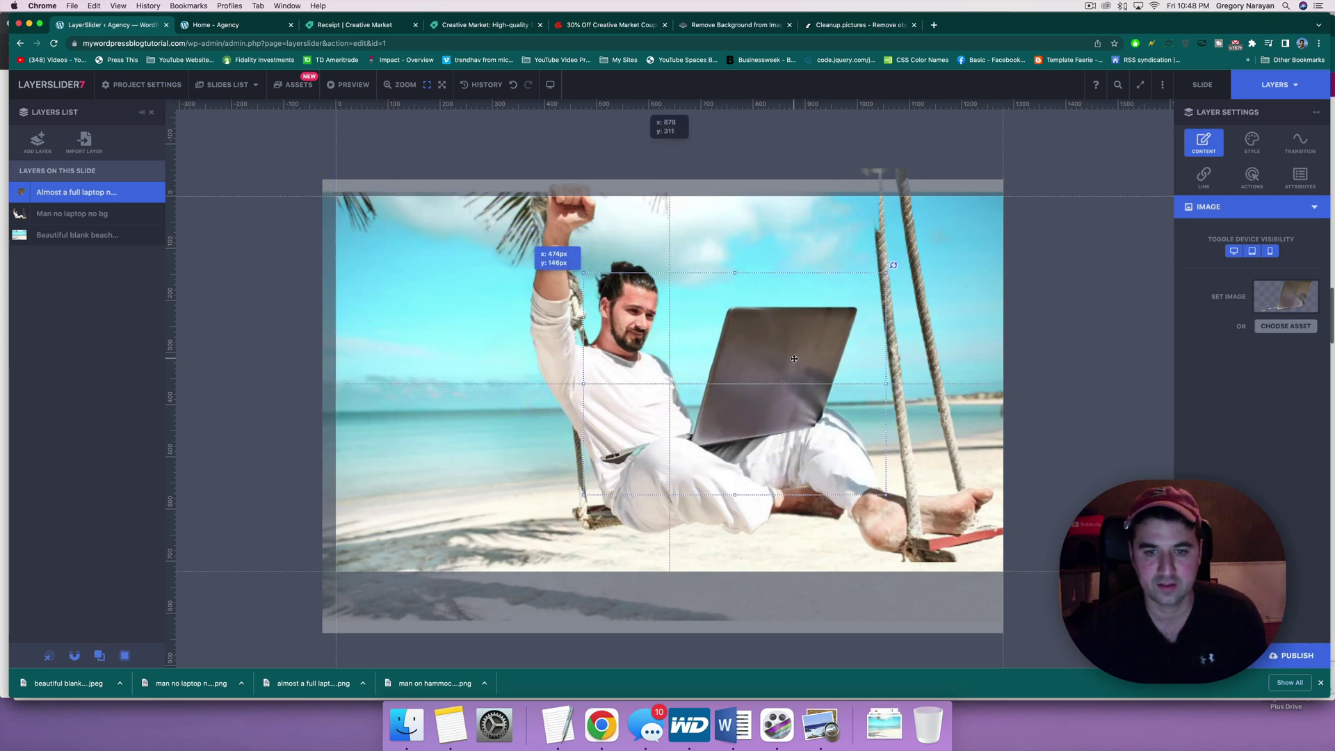
pyautogui.moveTo(886, 267); pyautogui.dragTo(851, 300)
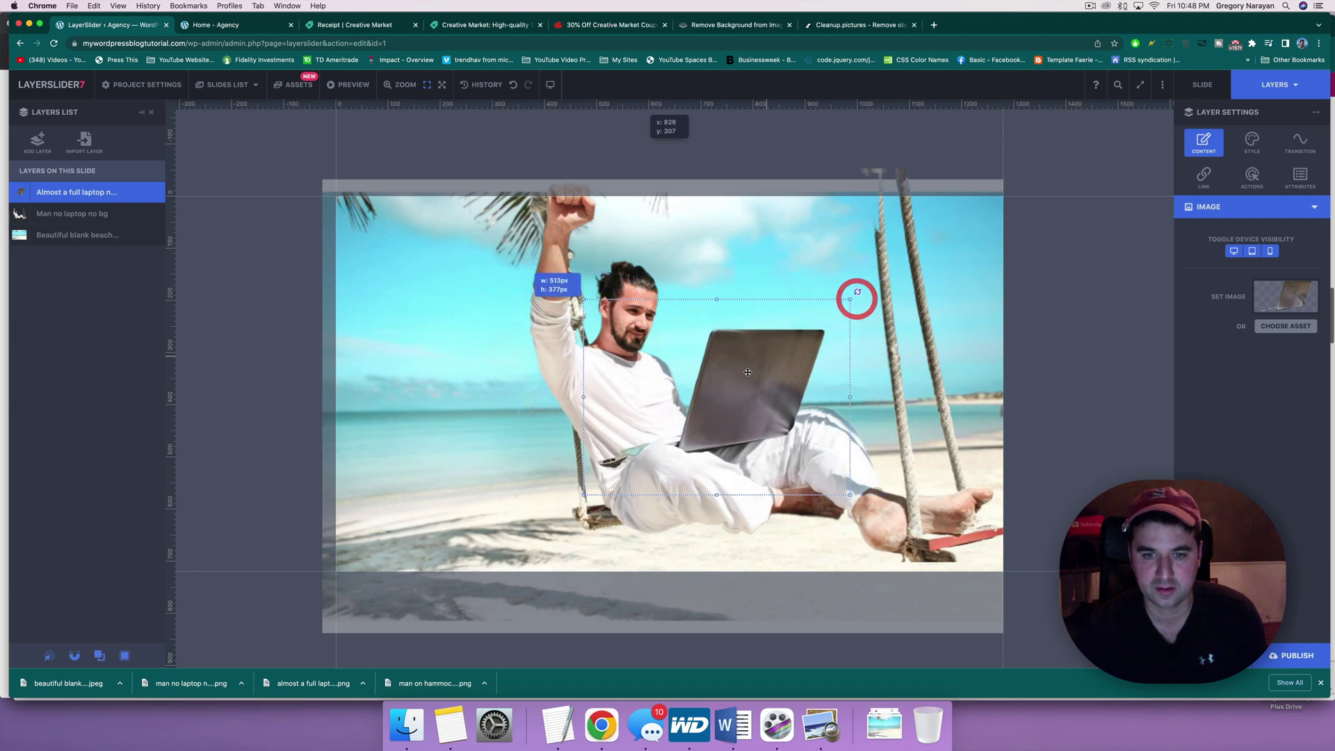
pyautogui.moveTo(749, 371); pyautogui.dragTo(763, 357)
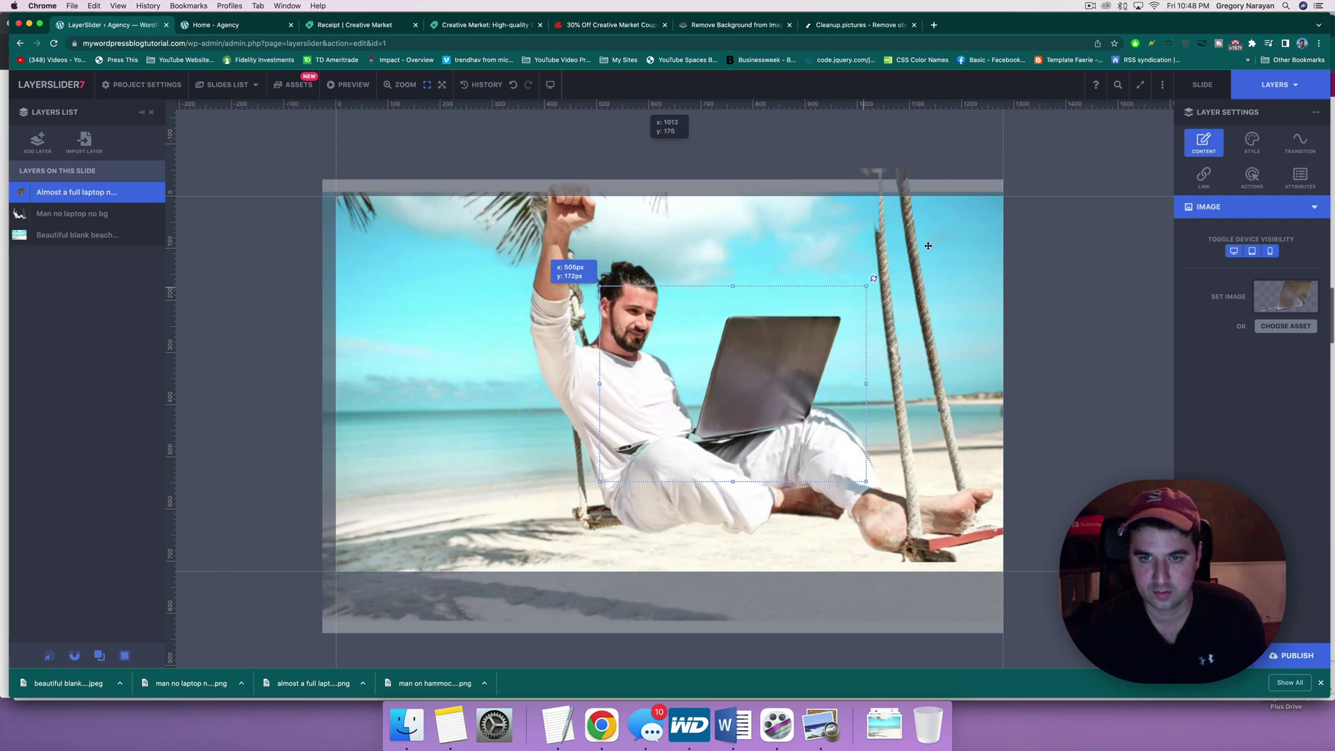
pyautogui.moveTo(928, 246)
pyautogui.mouseDown()
pyautogui.moveTo(960, 220)
pyautogui.moveTo(849, 326)
pyautogui.mouseUp()
pyautogui.click(815, 346)
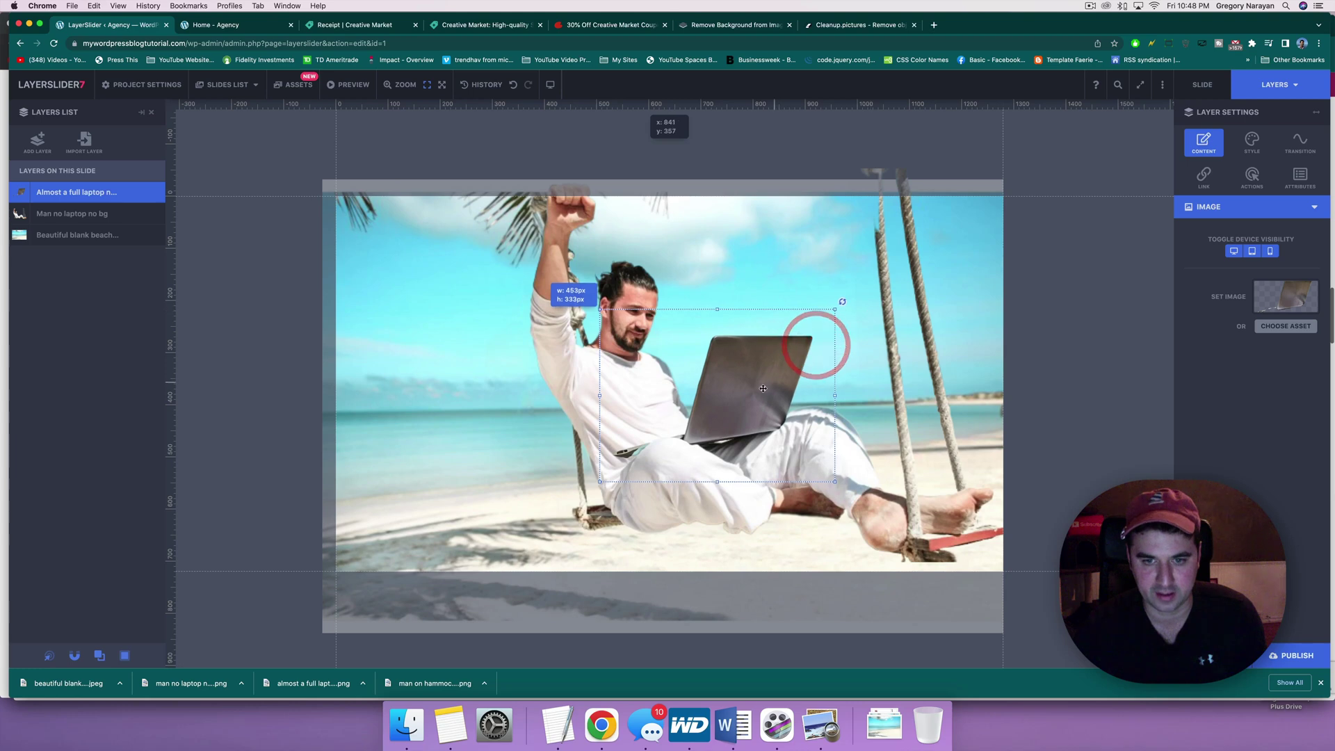
pyautogui.moveTo(763, 388); pyautogui.dragTo(766, 390)
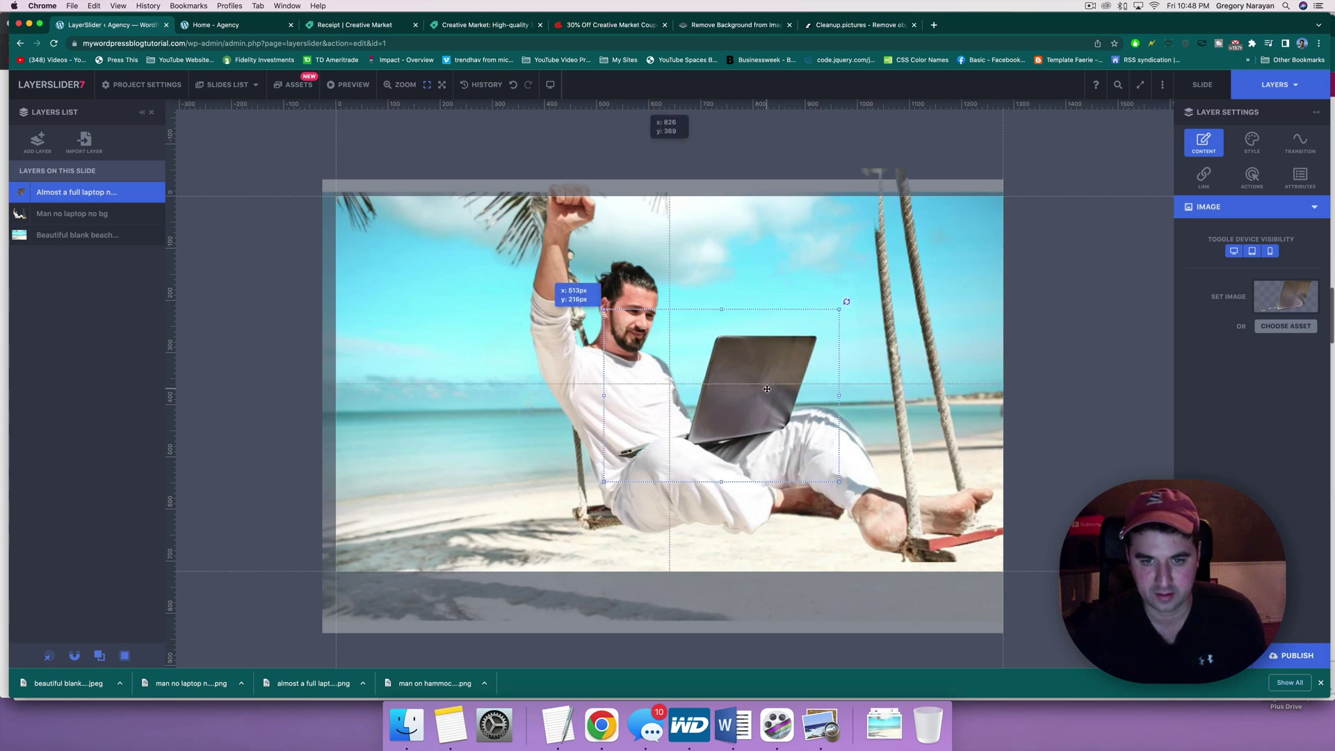
# Step: Select the man layer, nudge it slightly, then reselect the laptop layer
pyautogui.click(824, 373)
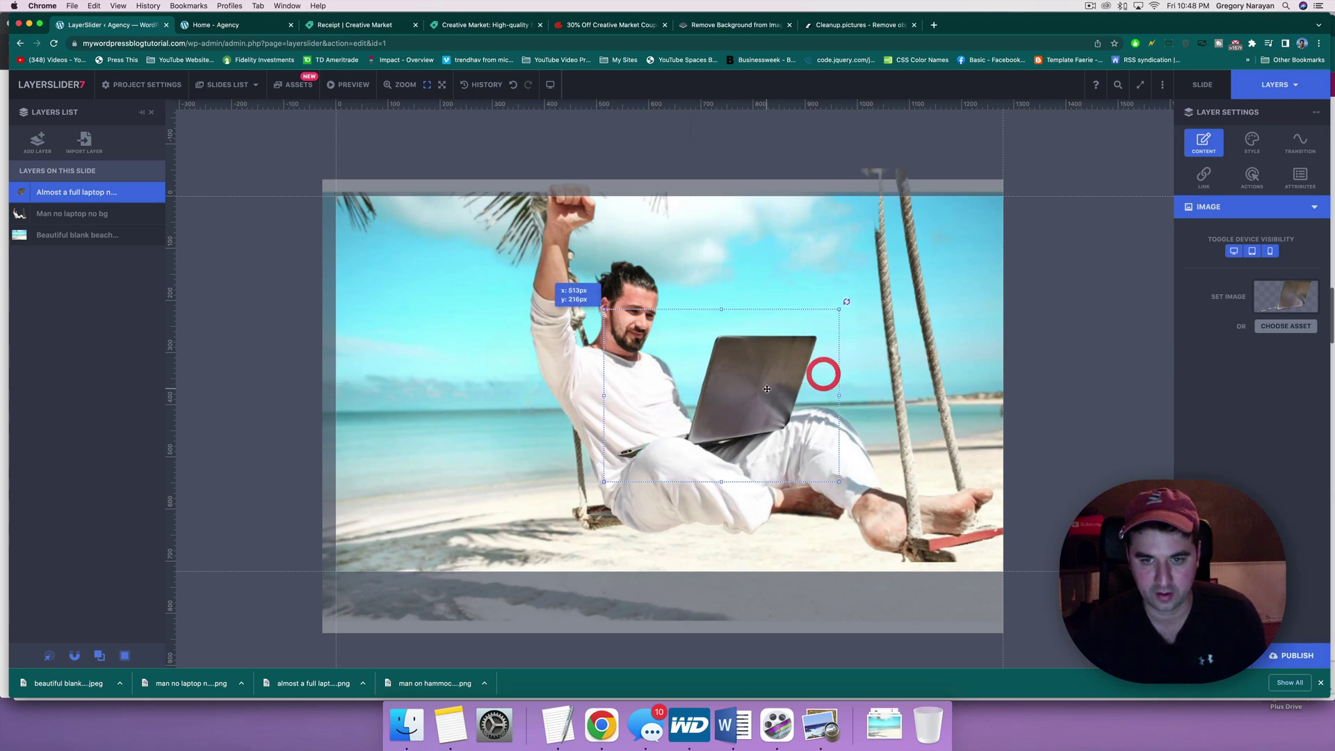
pyautogui.click(898, 355)
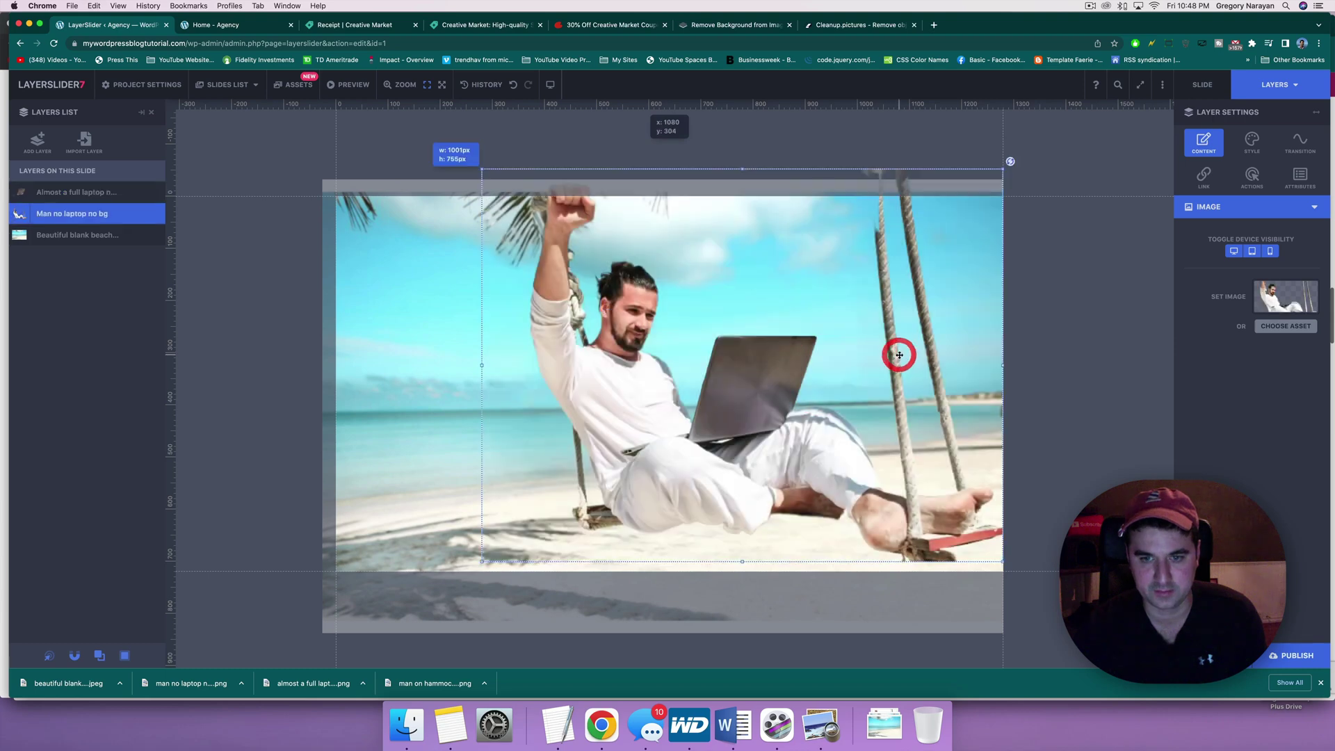
pyautogui.click(723, 389)
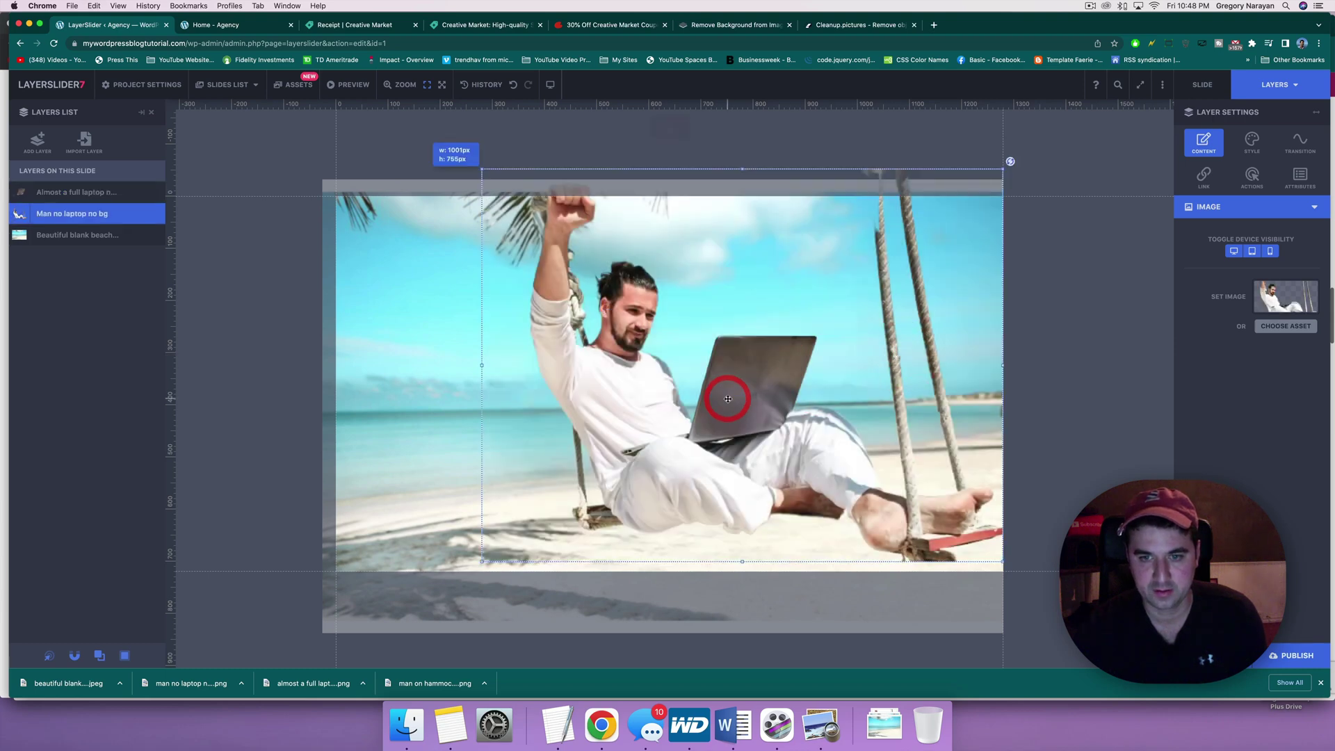
pyautogui.moveTo(770, 400); pyautogui.dragTo(770, 401)
pyautogui.click(770, 401)
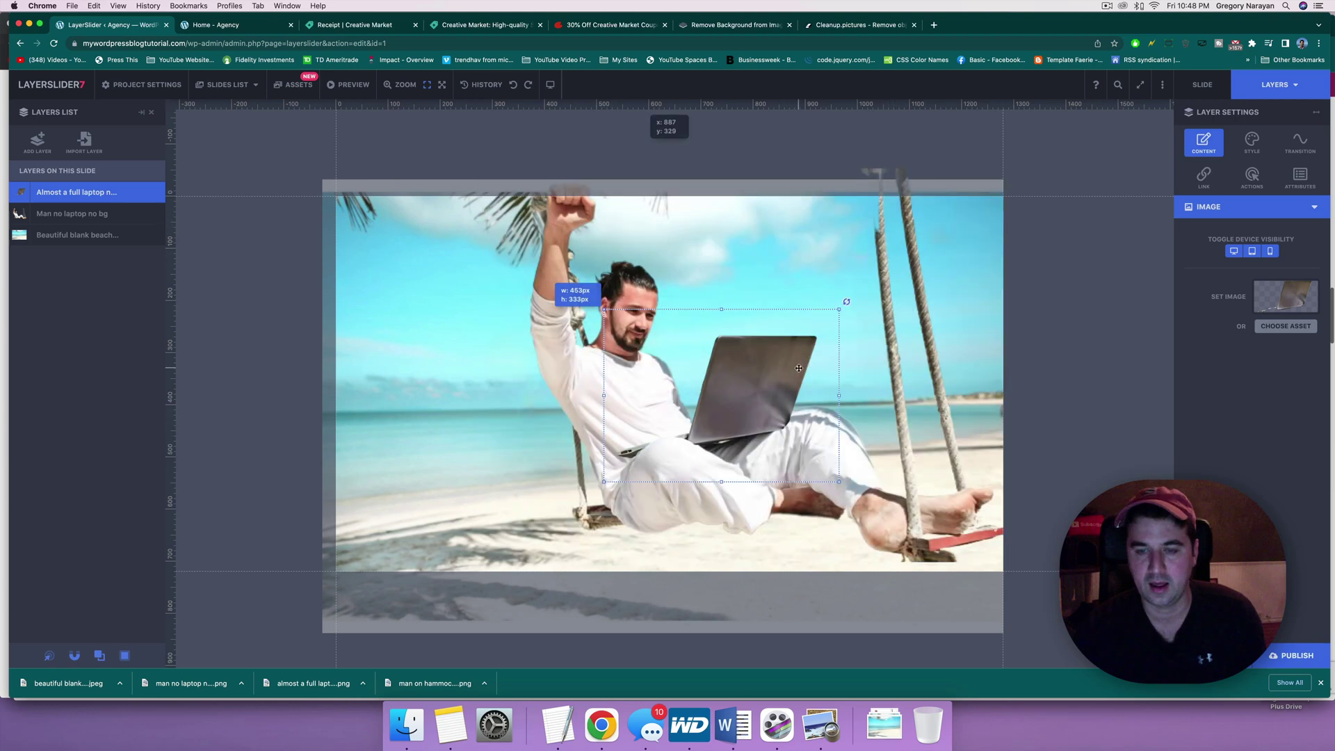
pyautogui.click(743, 24)
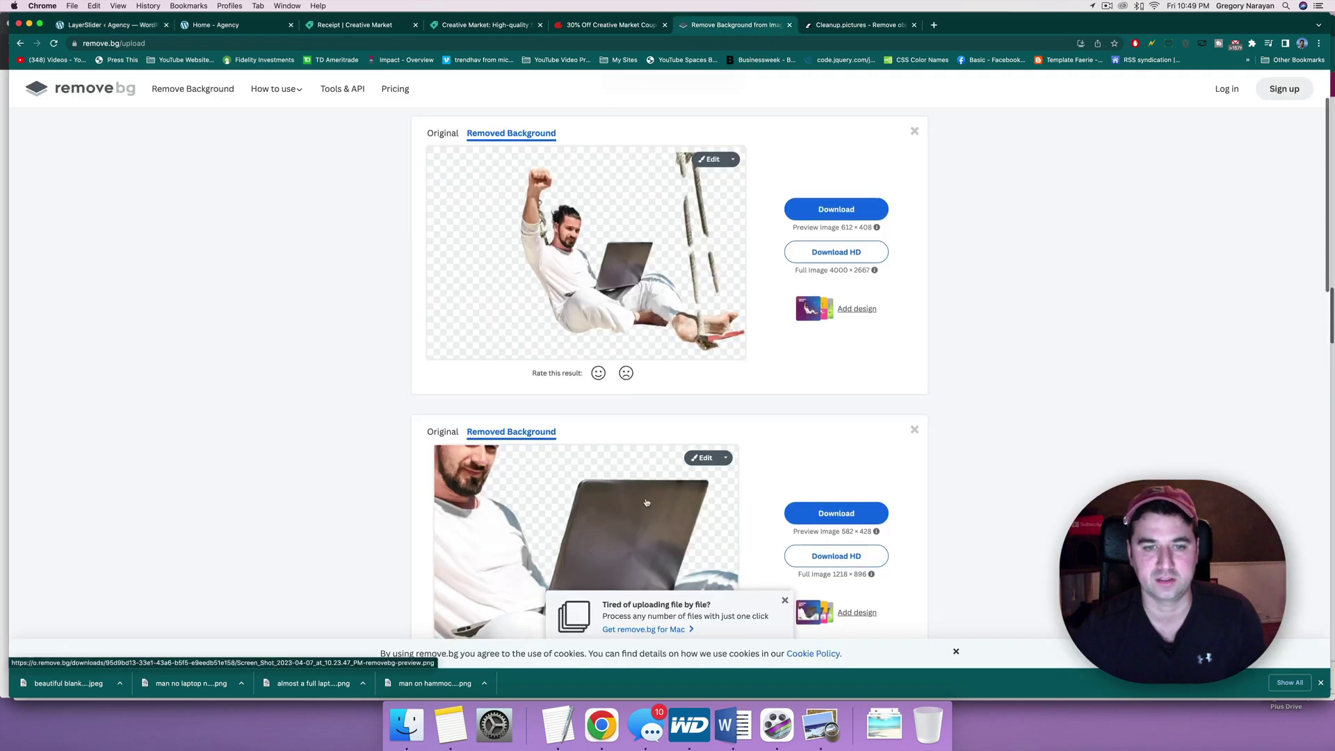
pyautogui.scroll(-3, 646, 502)
pyautogui.scroll(5, 791, 280)
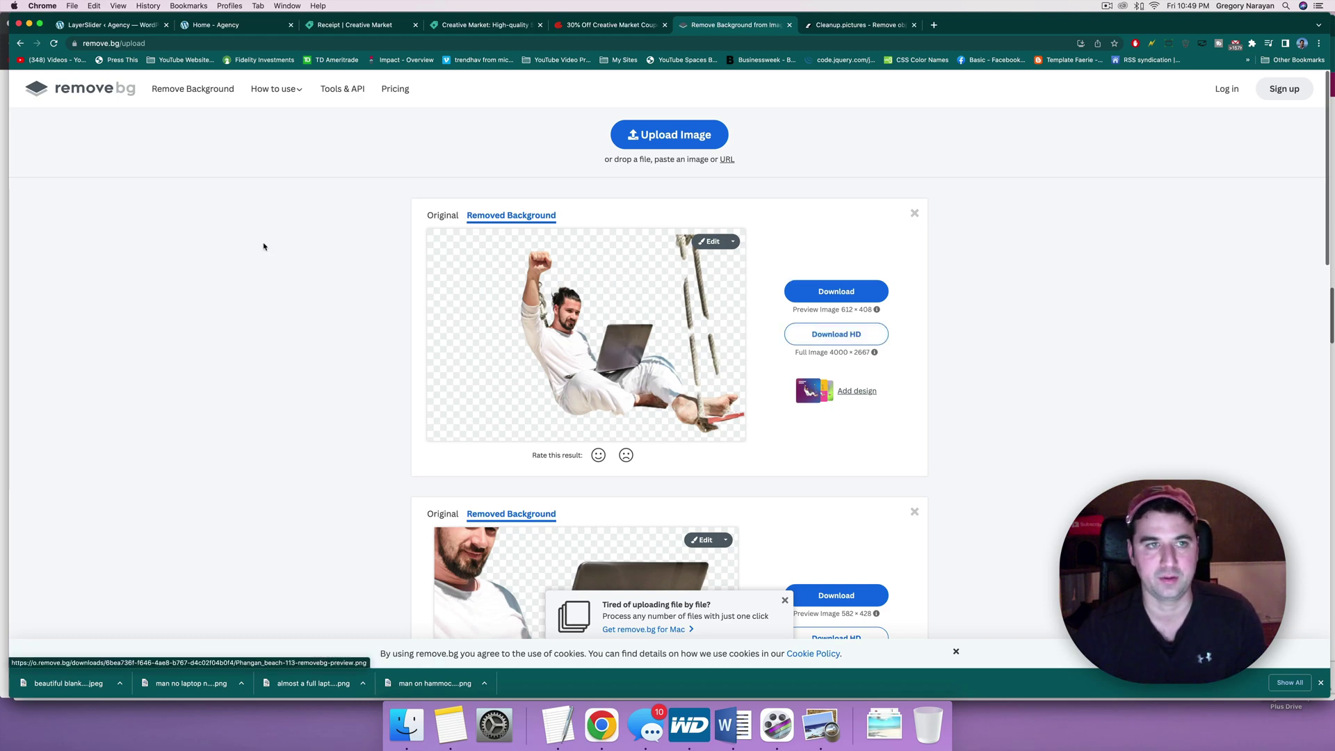
pyautogui.click(232, 25)
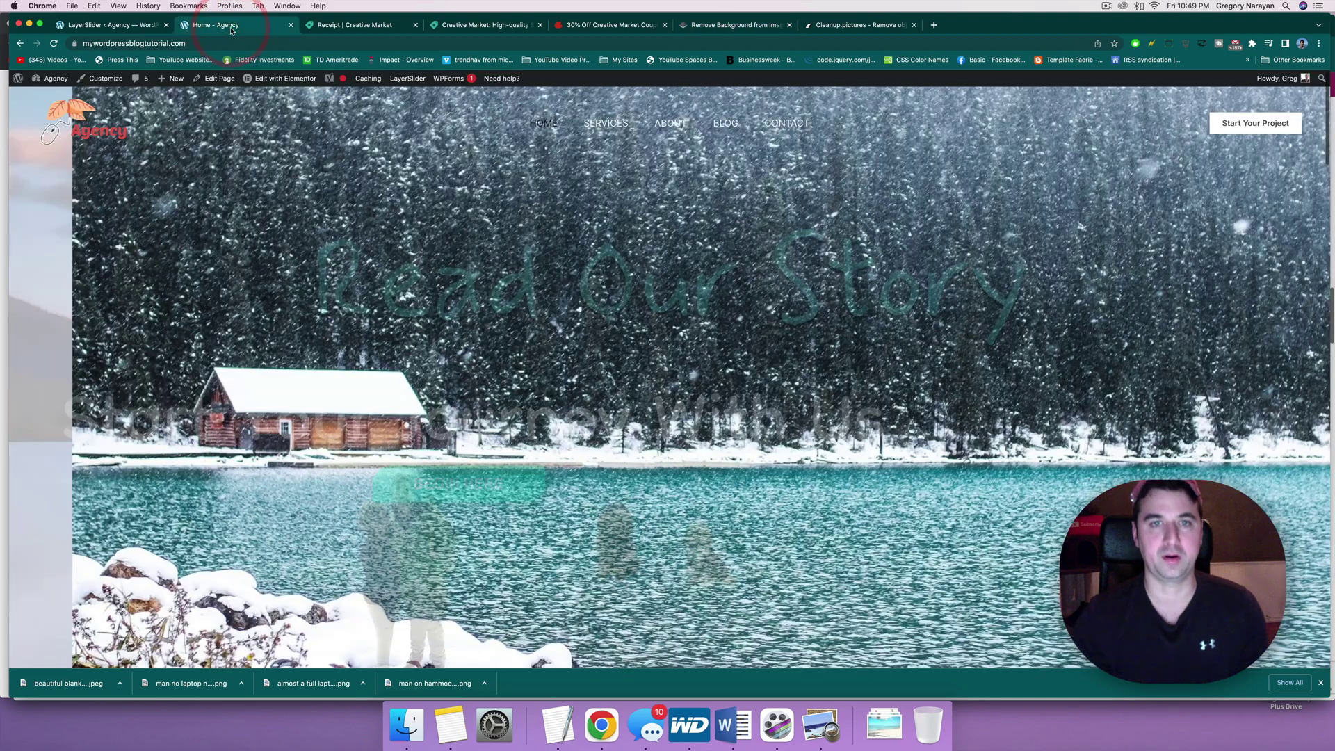
pyautogui.click(111, 25)
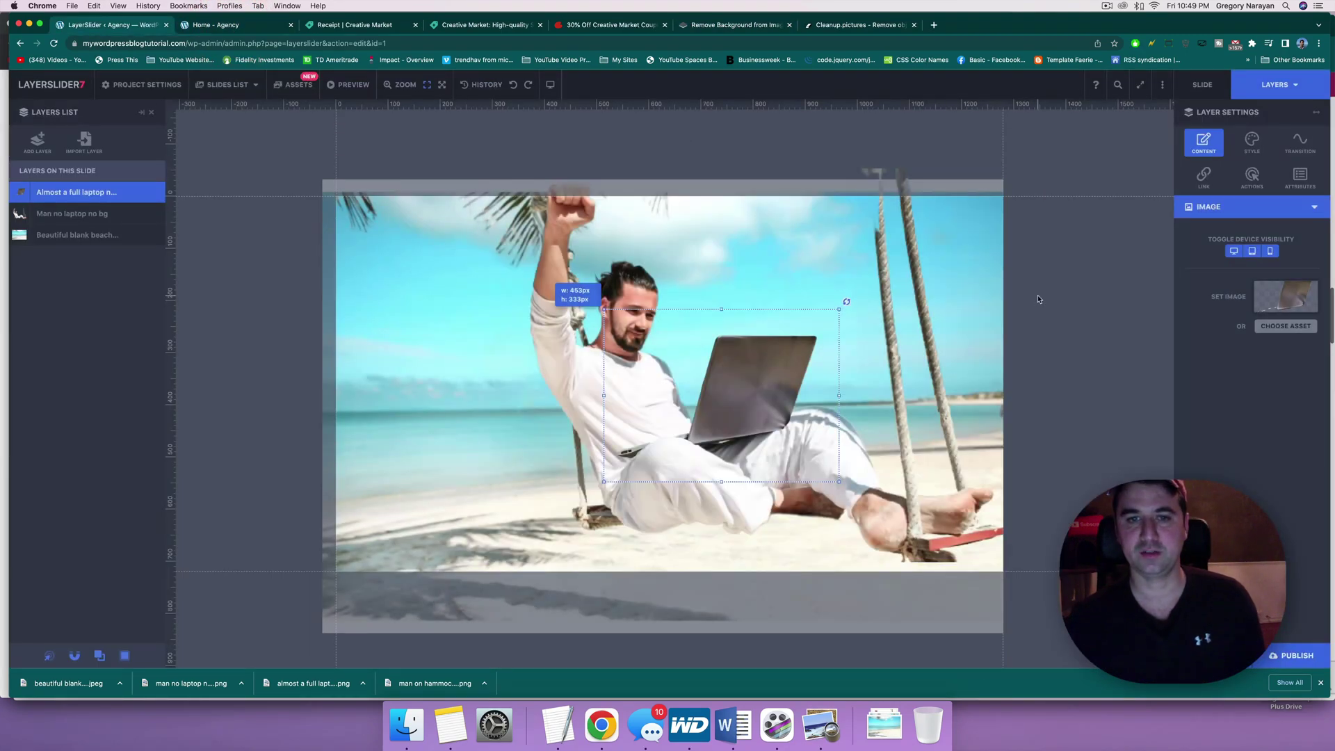
# Step: Preview the Growing (elastic) and Sliding in (from right) entrance presets on the blank beach layer
pyautogui.click(1049, 383)
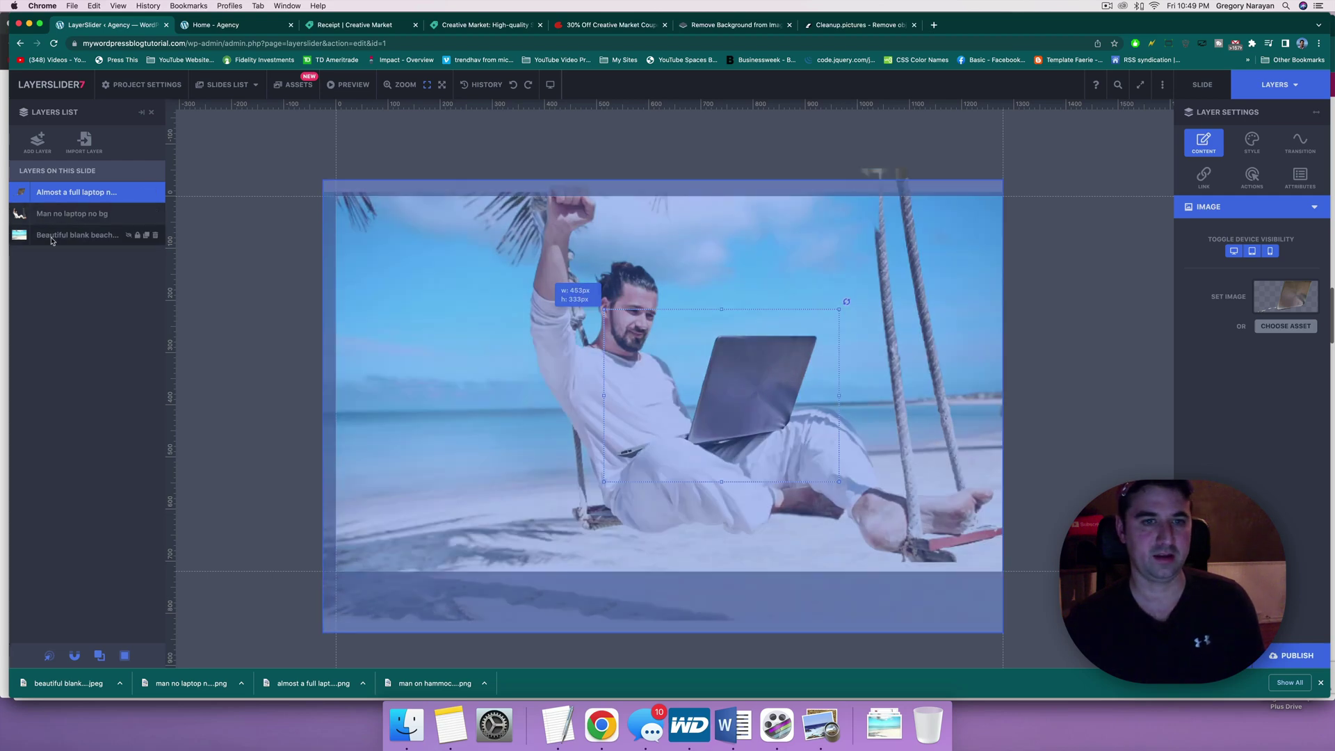
pyautogui.click(51, 240)
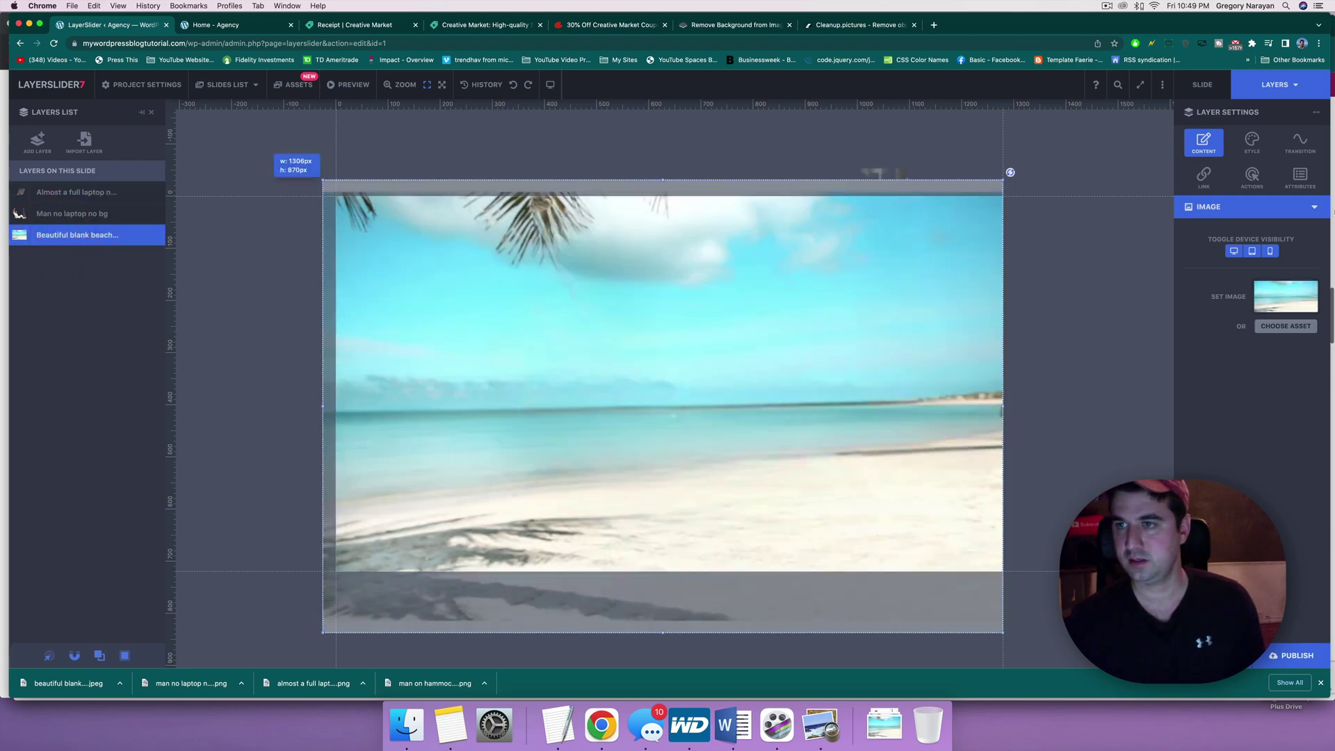
pyautogui.click(1291, 146)
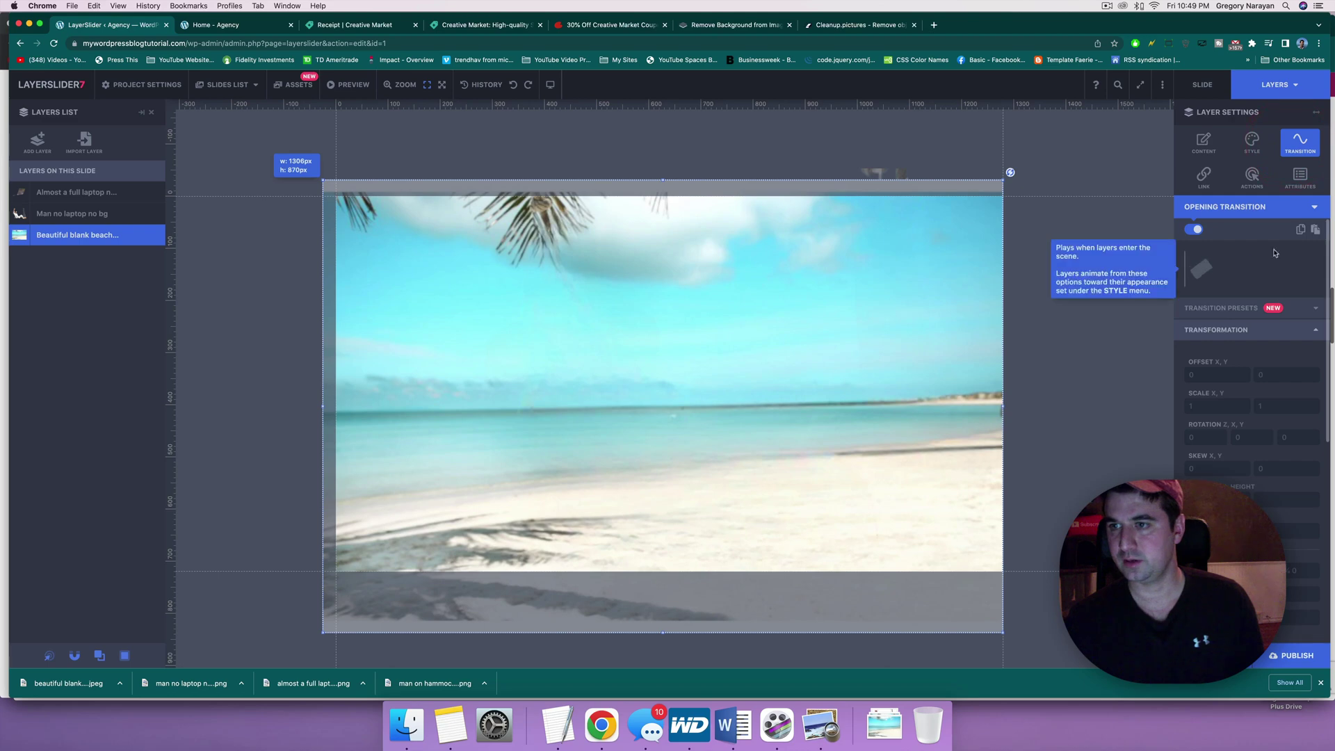
pyautogui.click(1314, 308)
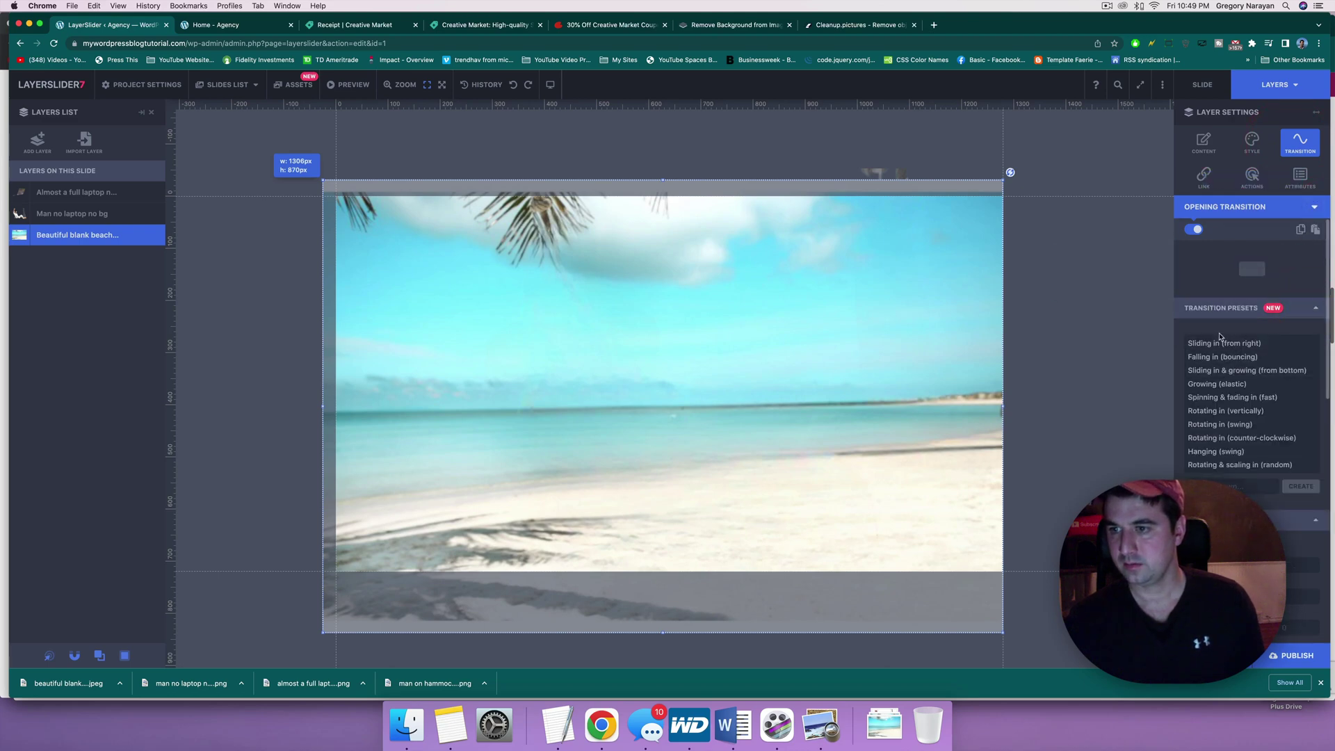
pyautogui.click(1206, 386)
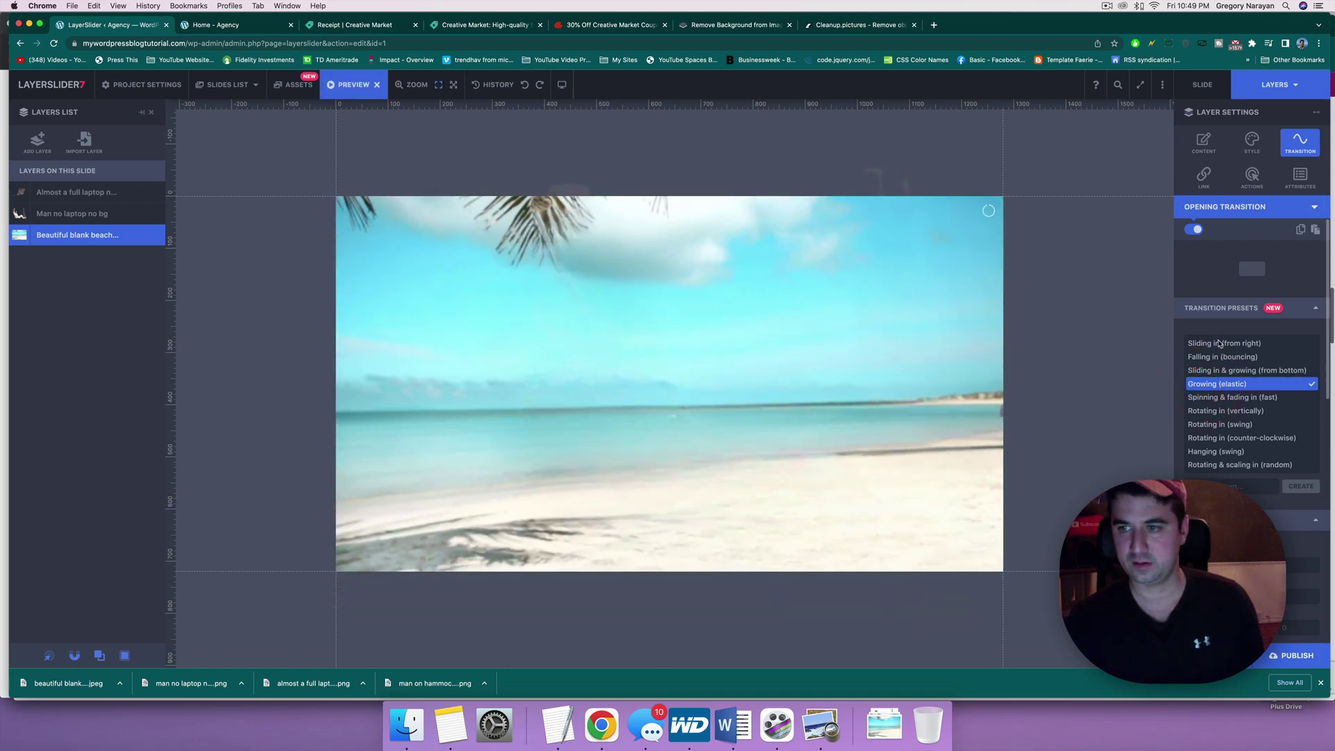
pyautogui.click(1219, 342)
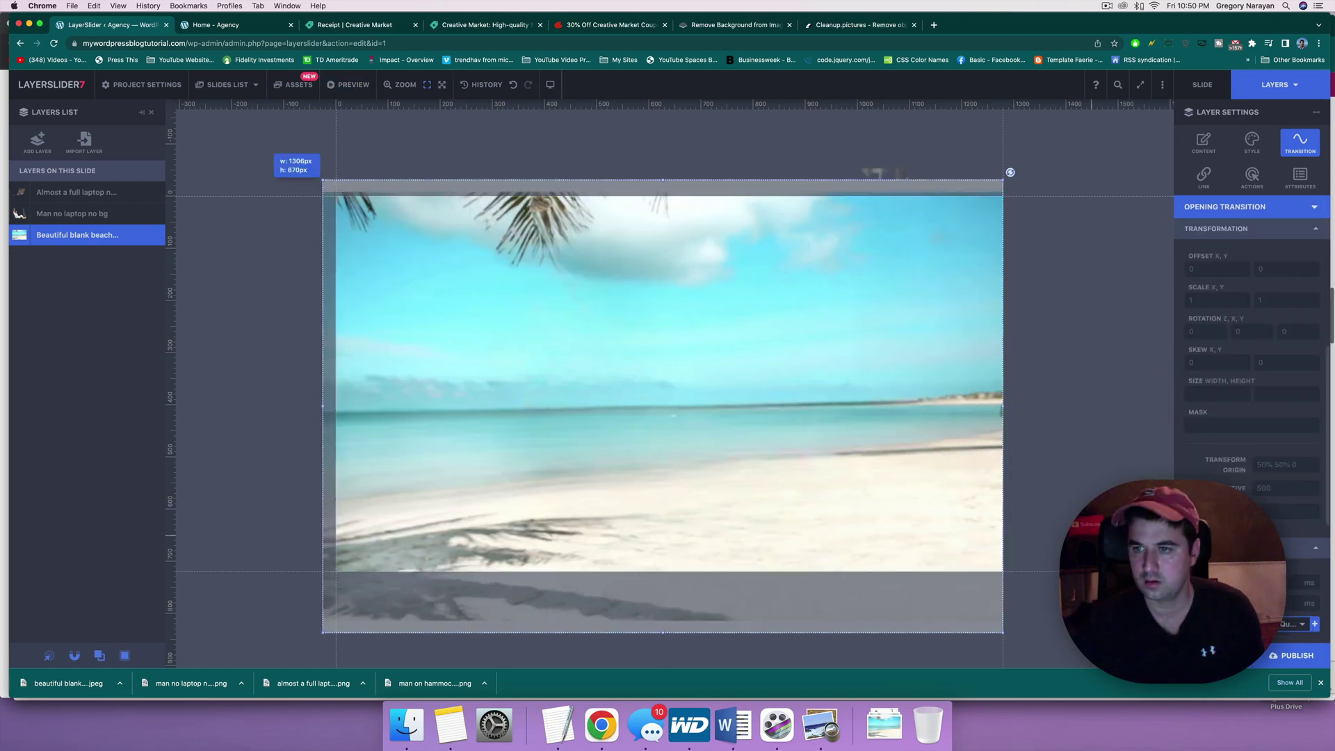
pyautogui.scroll(5, 1198, 310)
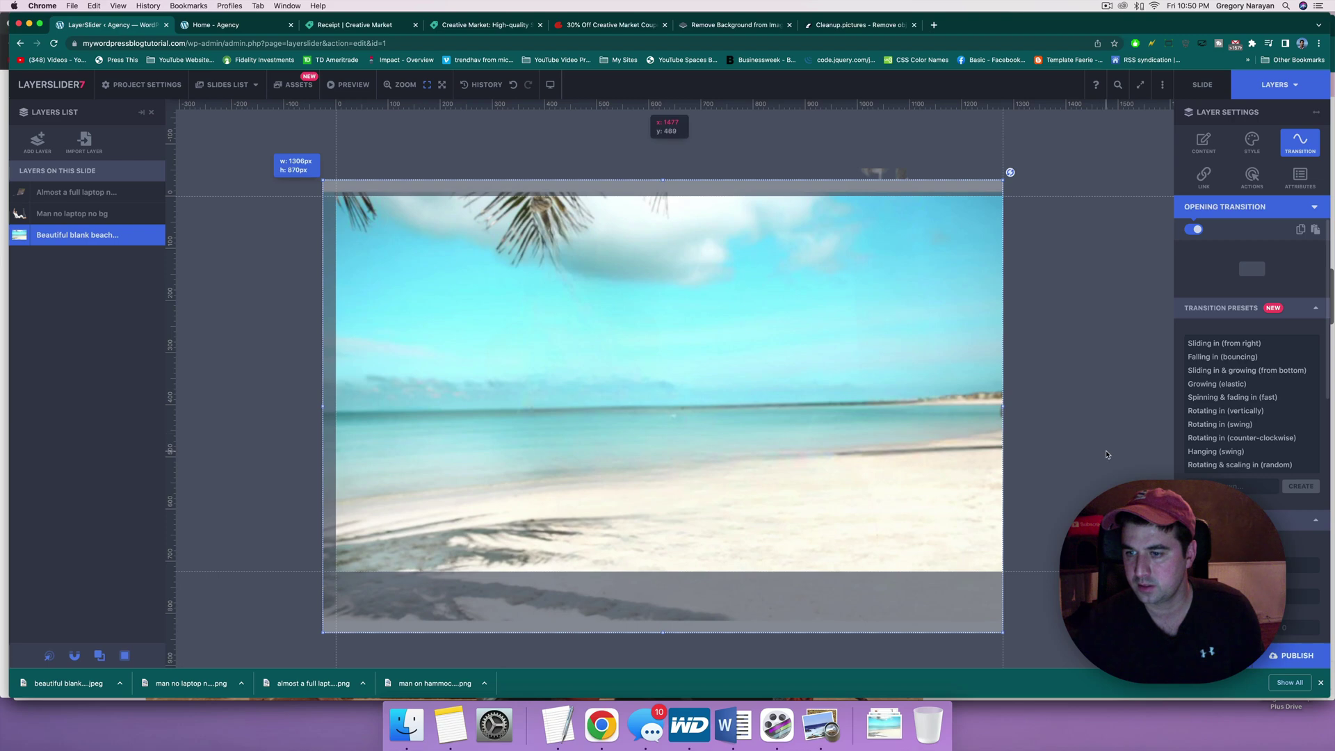
pyautogui.scroll(-5, 1283, 417)
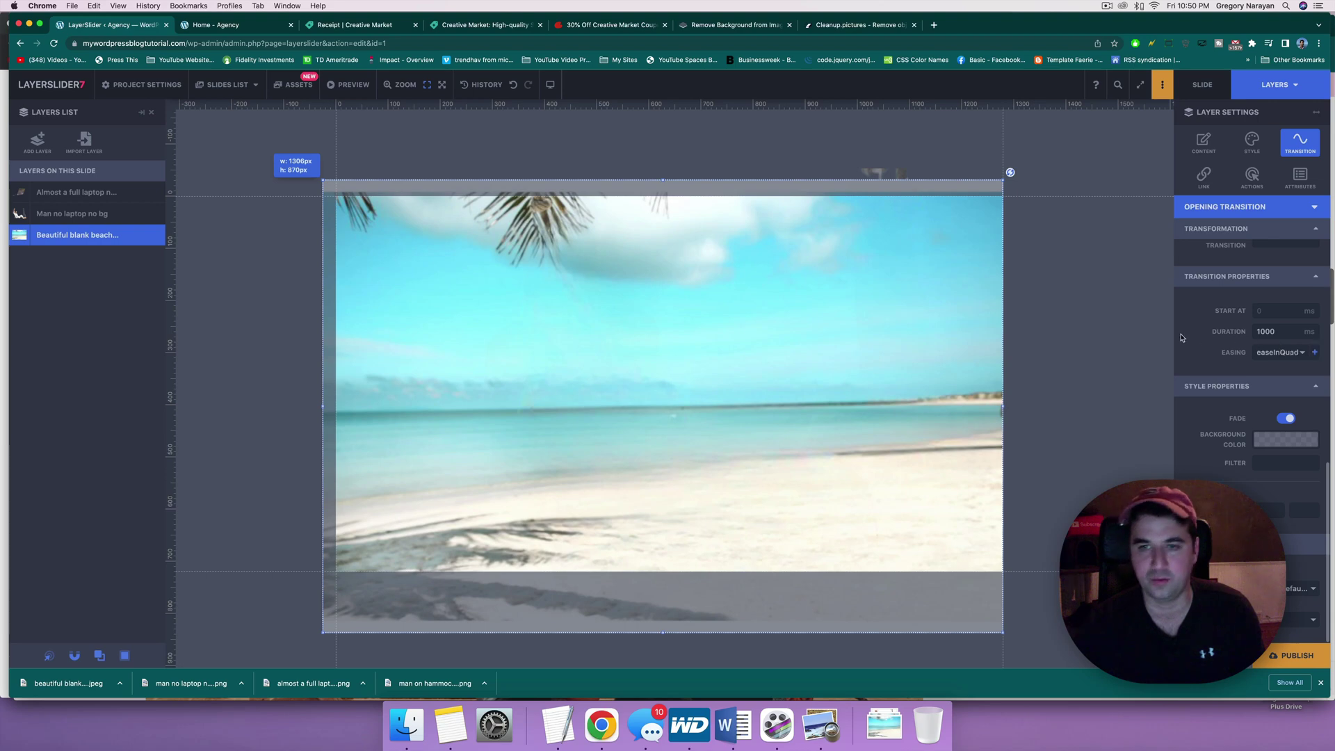
pyautogui.click(94, 214)
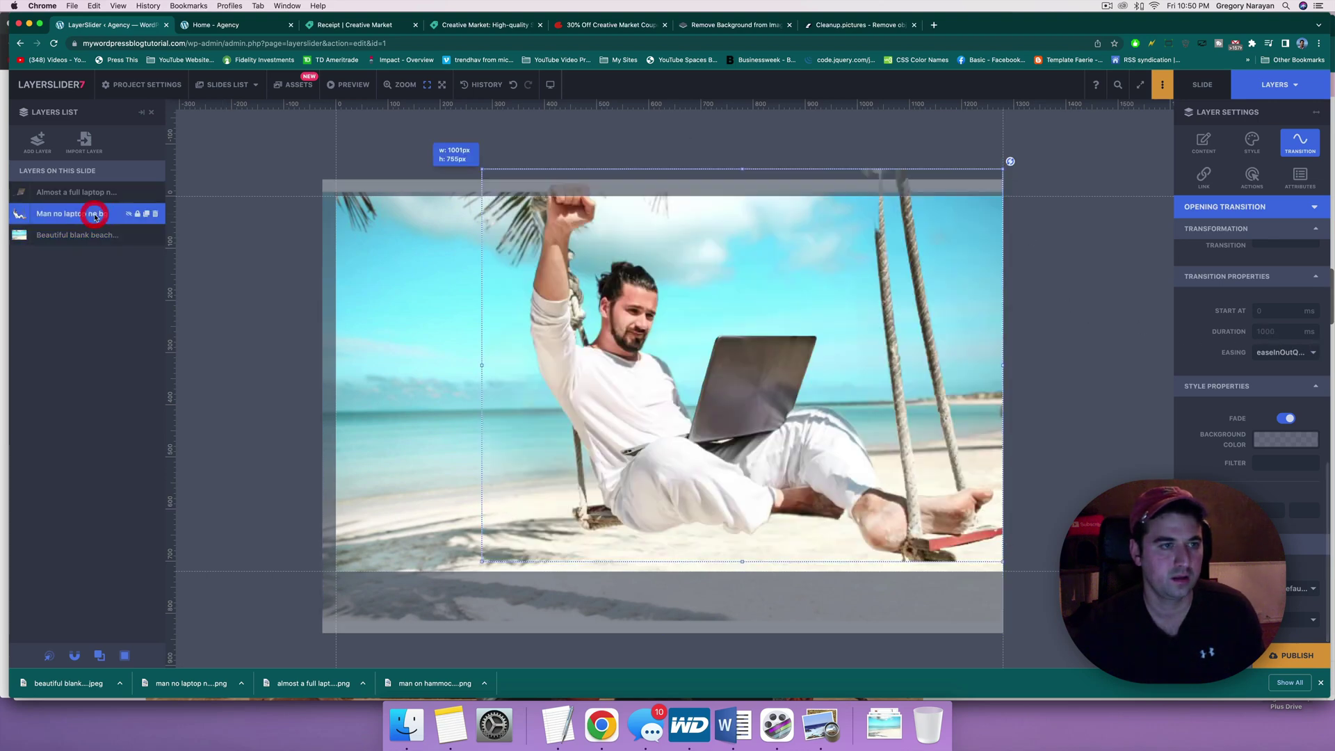
# Step: Give the man layer the Hanging (swing) opening transition: 110° rotation, 3000 ms easeOutElastic, saved as draft
pyautogui.click(1288, 207)
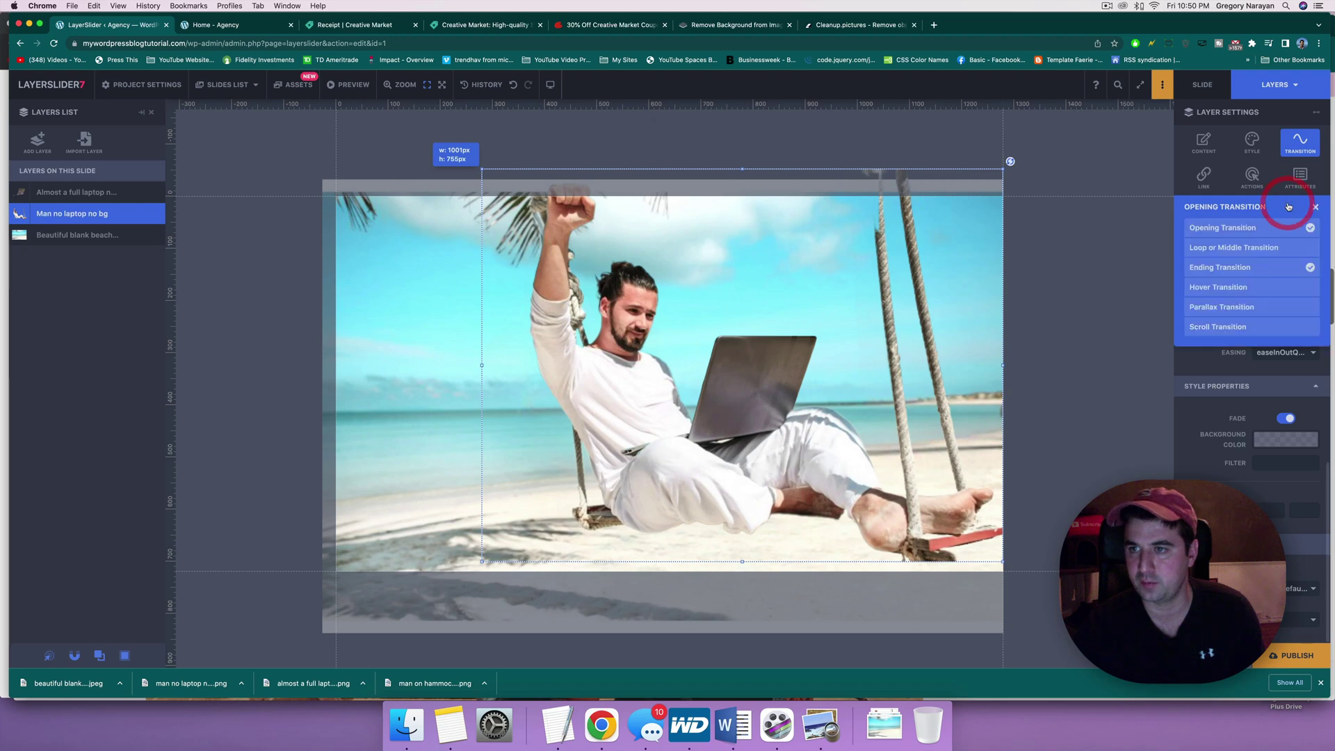
pyautogui.click(1236, 233)
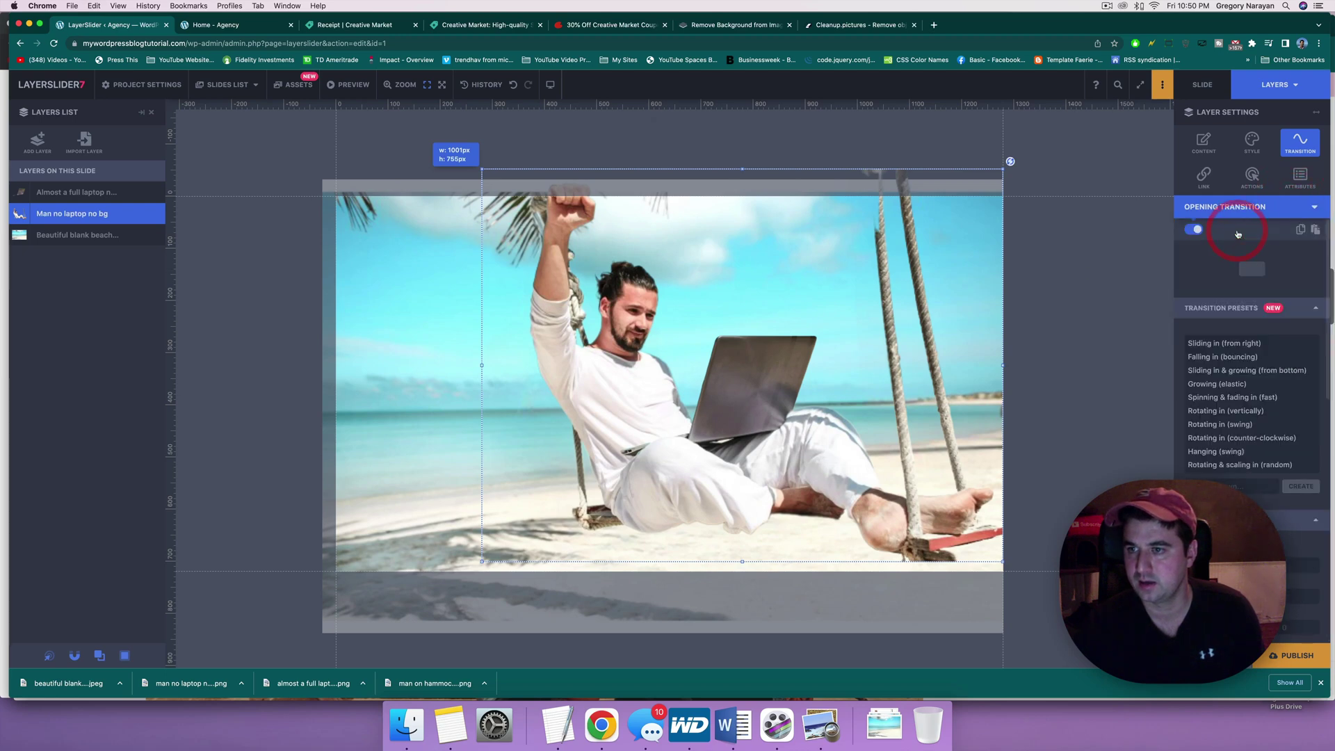
pyautogui.click(1198, 451)
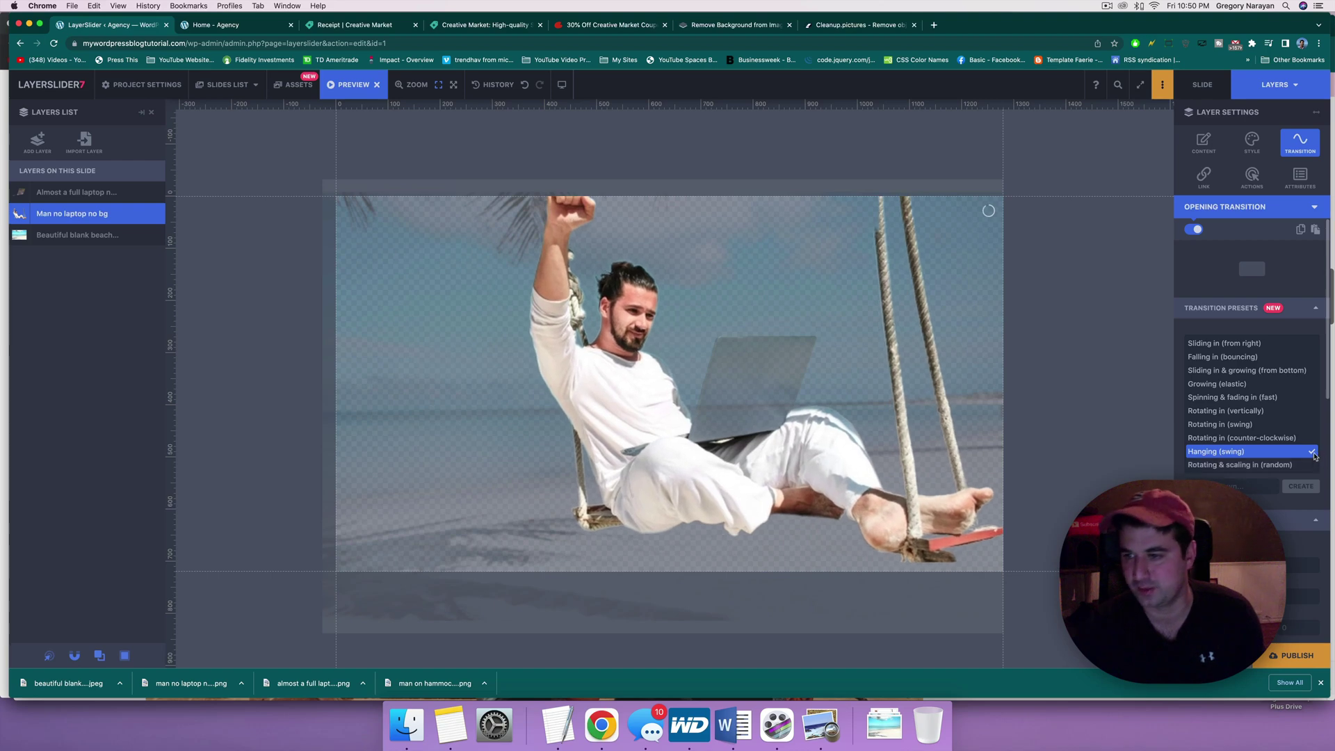
pyautogui.click(1313, 453)
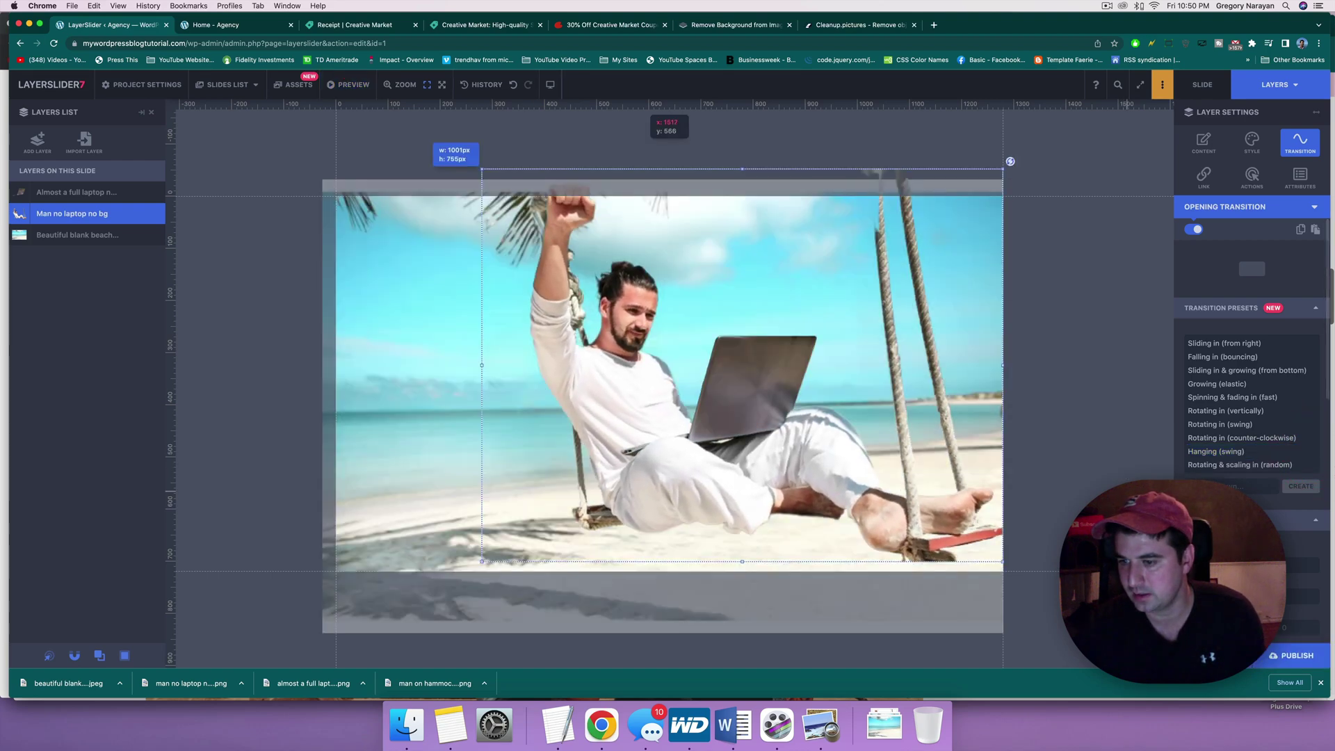
pyautogui.scroll(-5, 1252, 417)
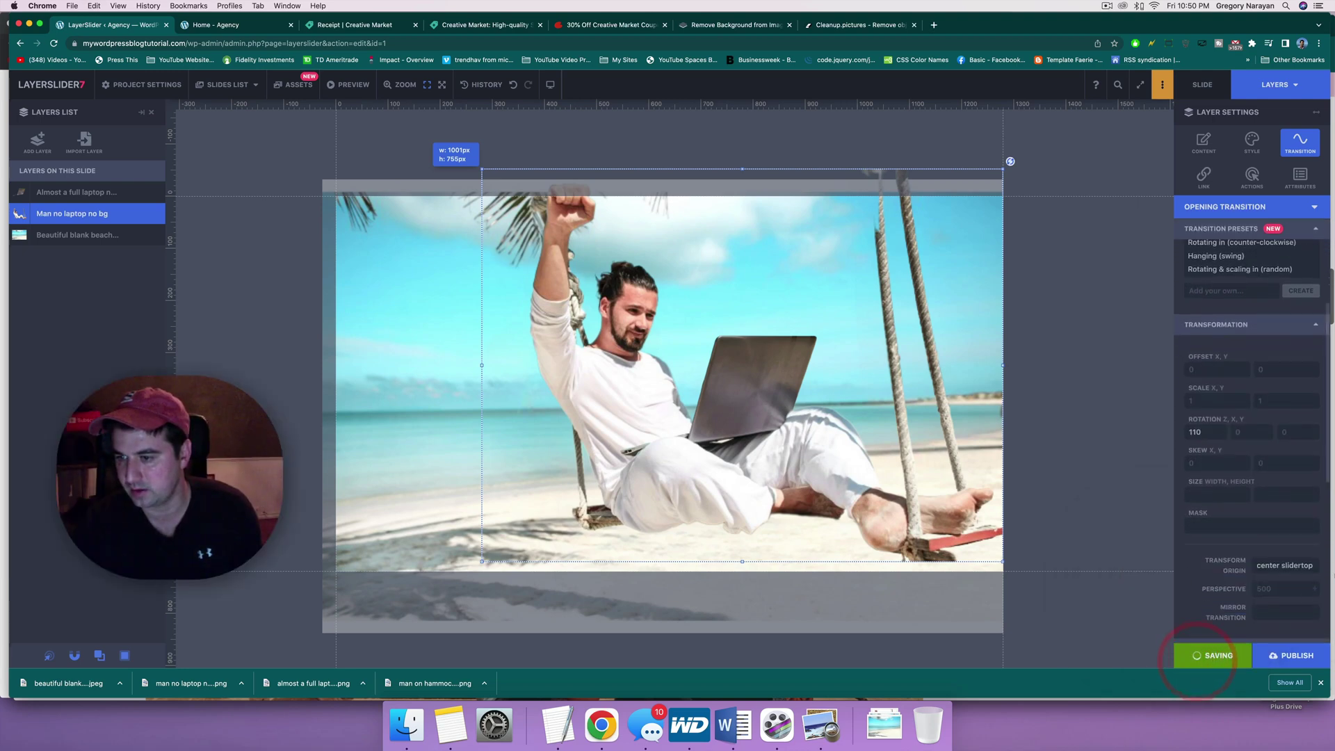
pyautogui.scroll(-3, 1271, 462)
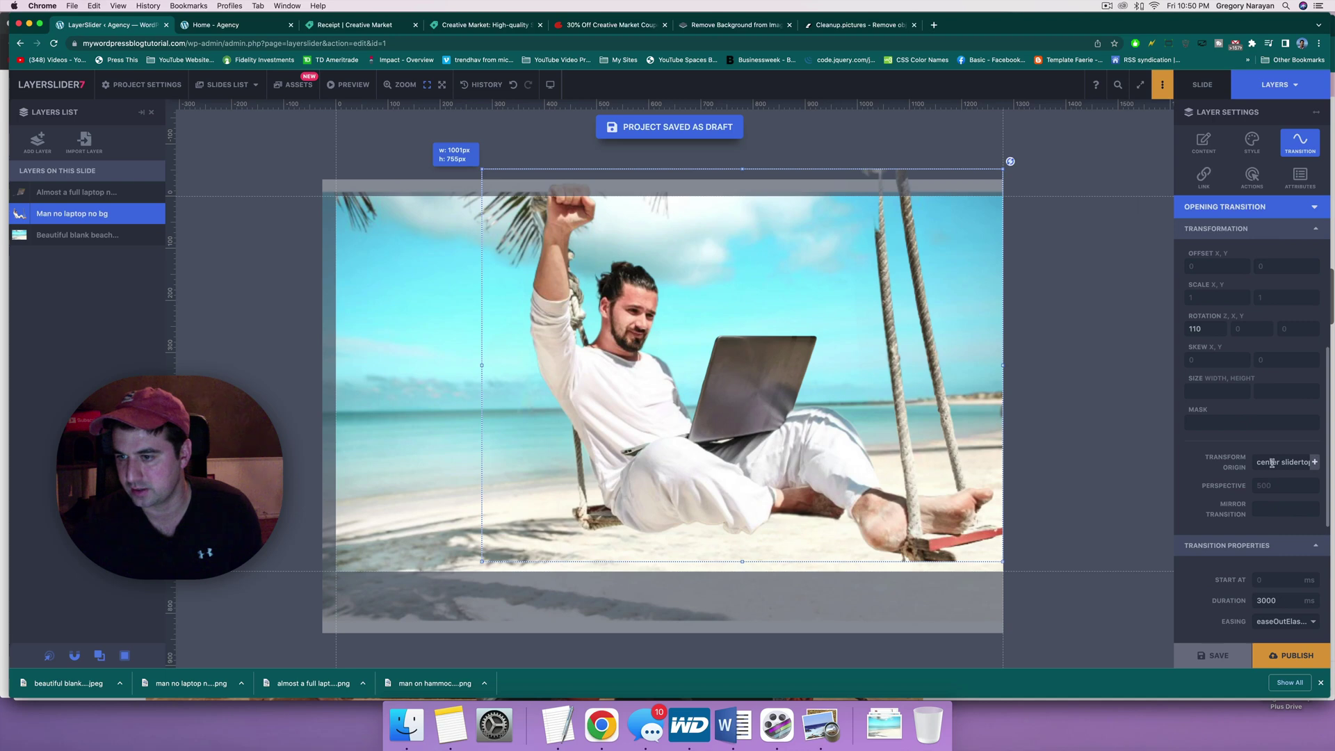
pyautogui.scroll(-4, 1266, 455)
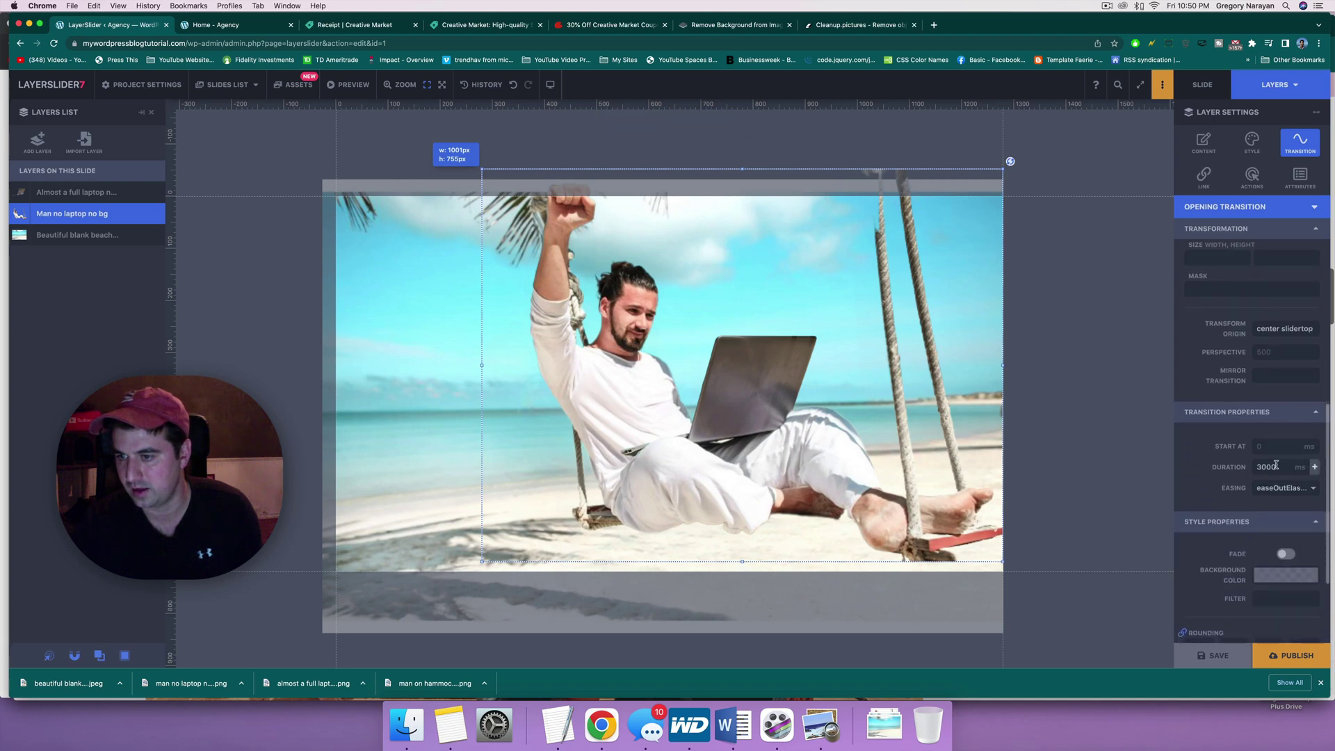
pyautogui.scroll(-4, 1276, 467)
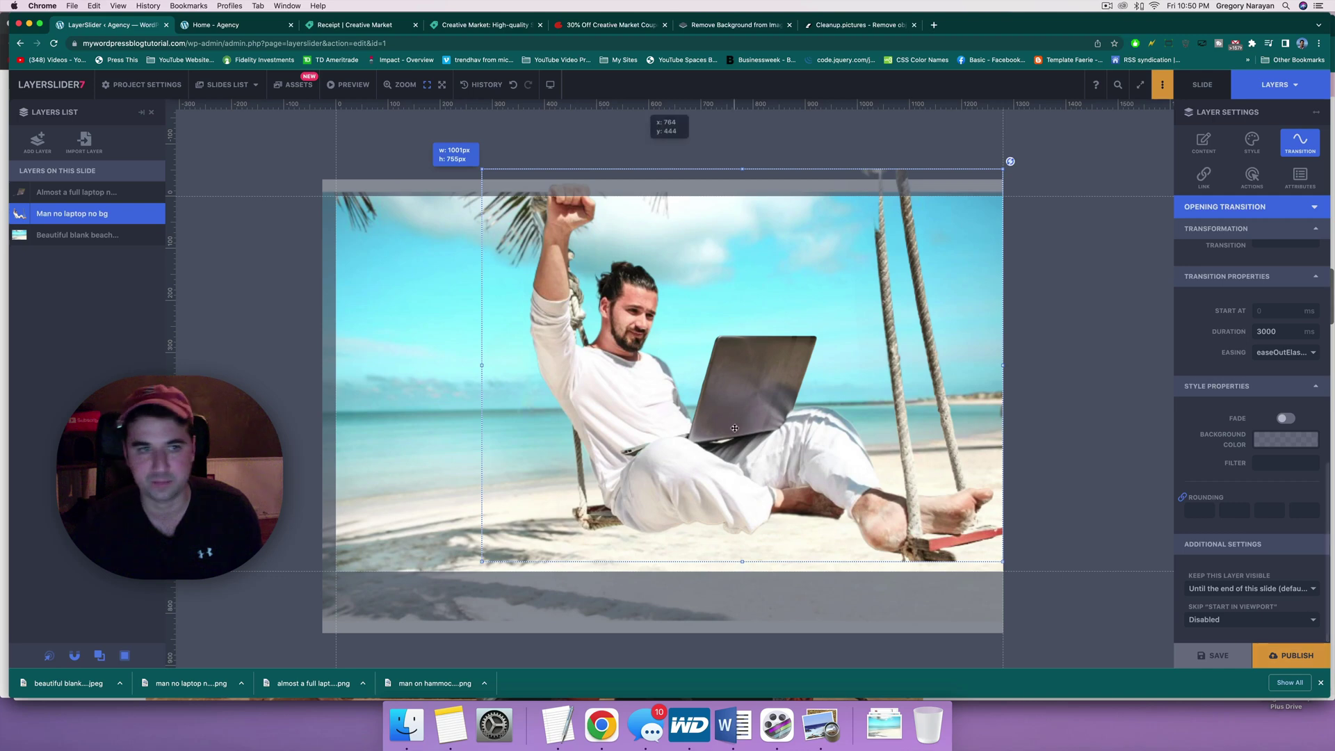
# Step: Apply the Falling in (bouncing) entrance preset to the laptop layer
pyautogui.click(58, 193)
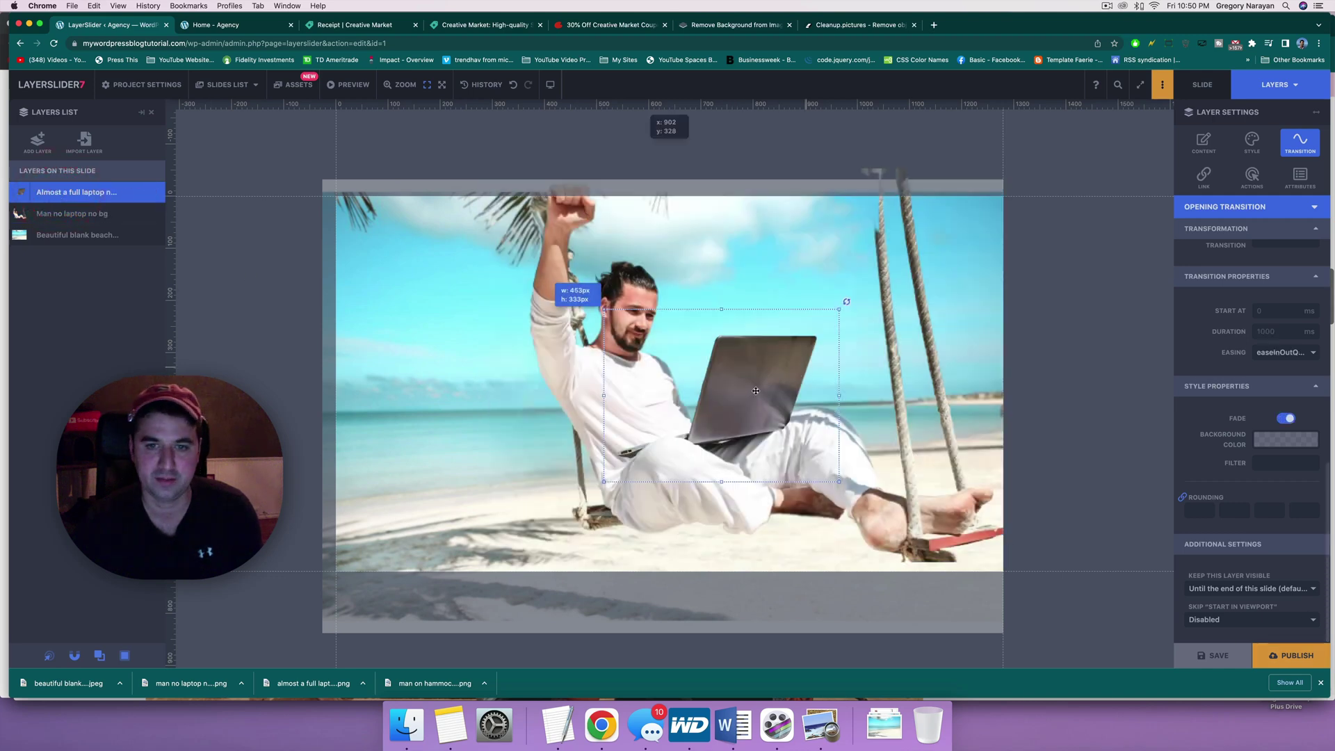
pyautogui.click(752, 392)
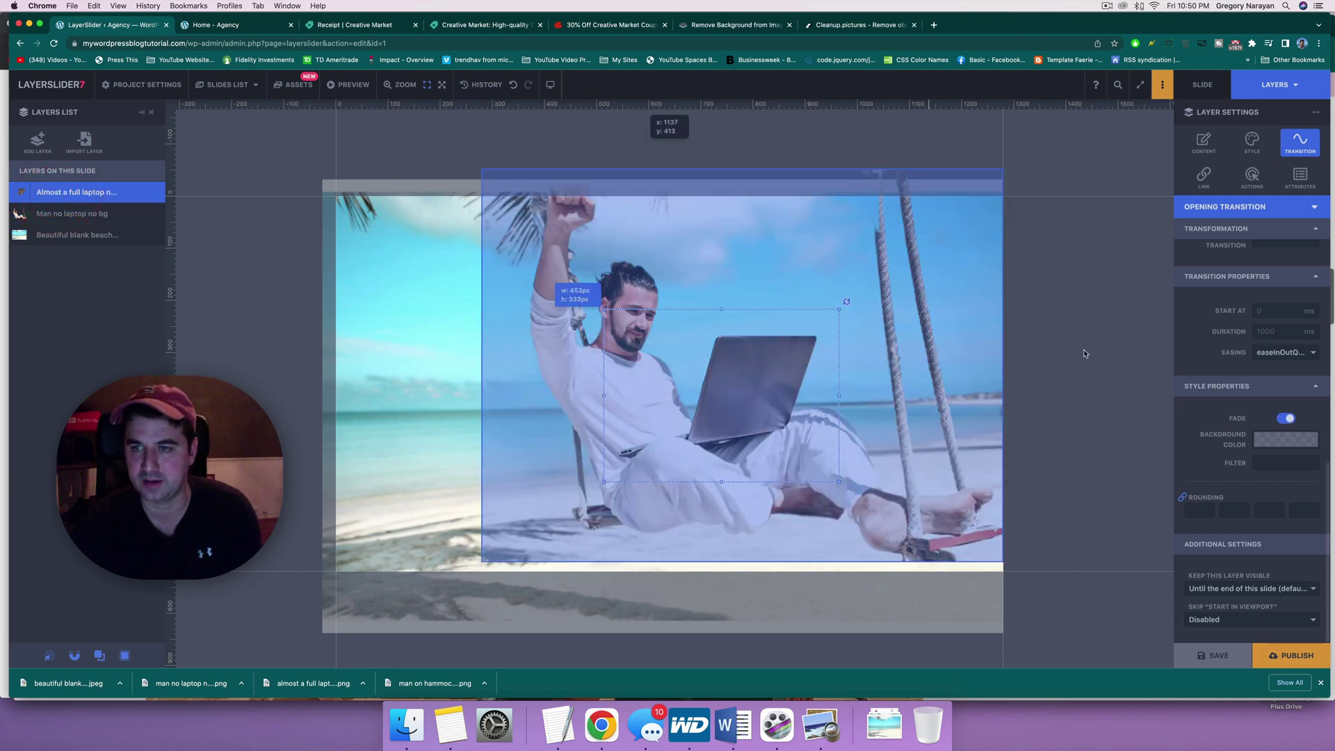
pyautogui.click(1286, 245)
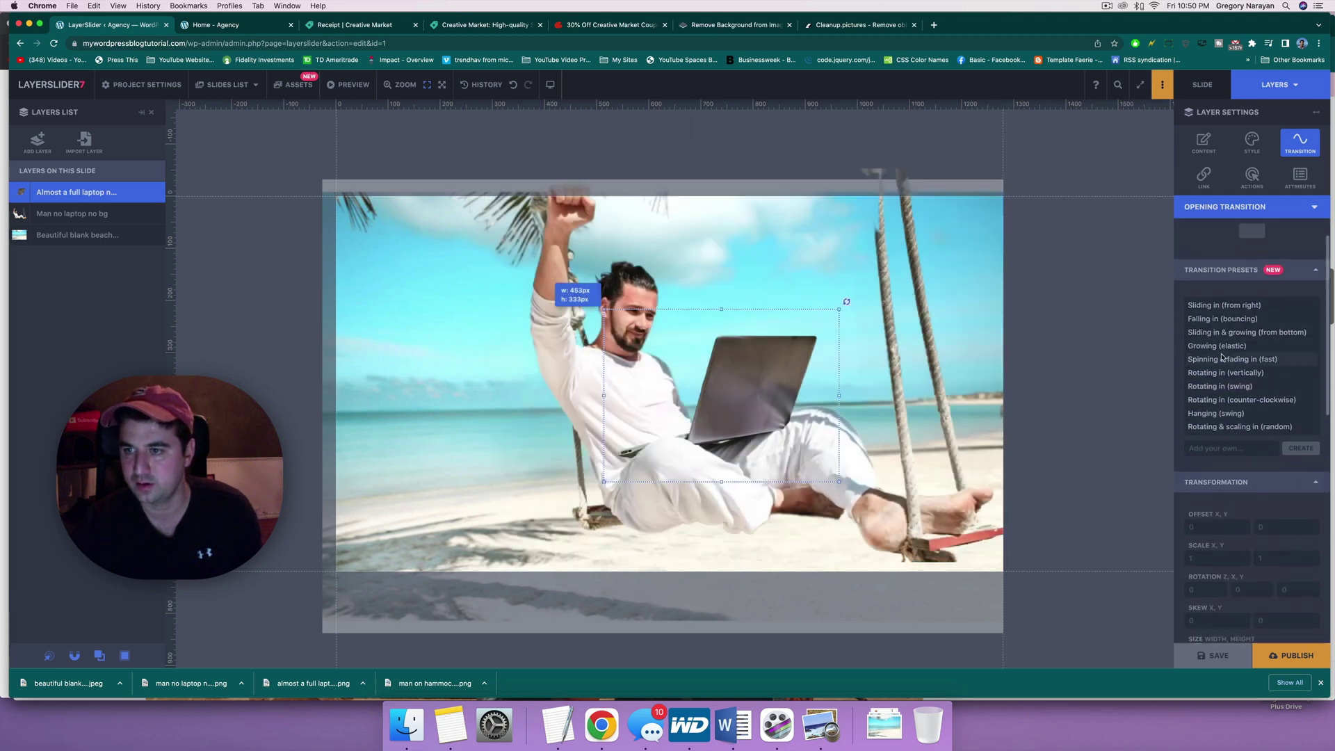
pyautogui.click(1220, 320)
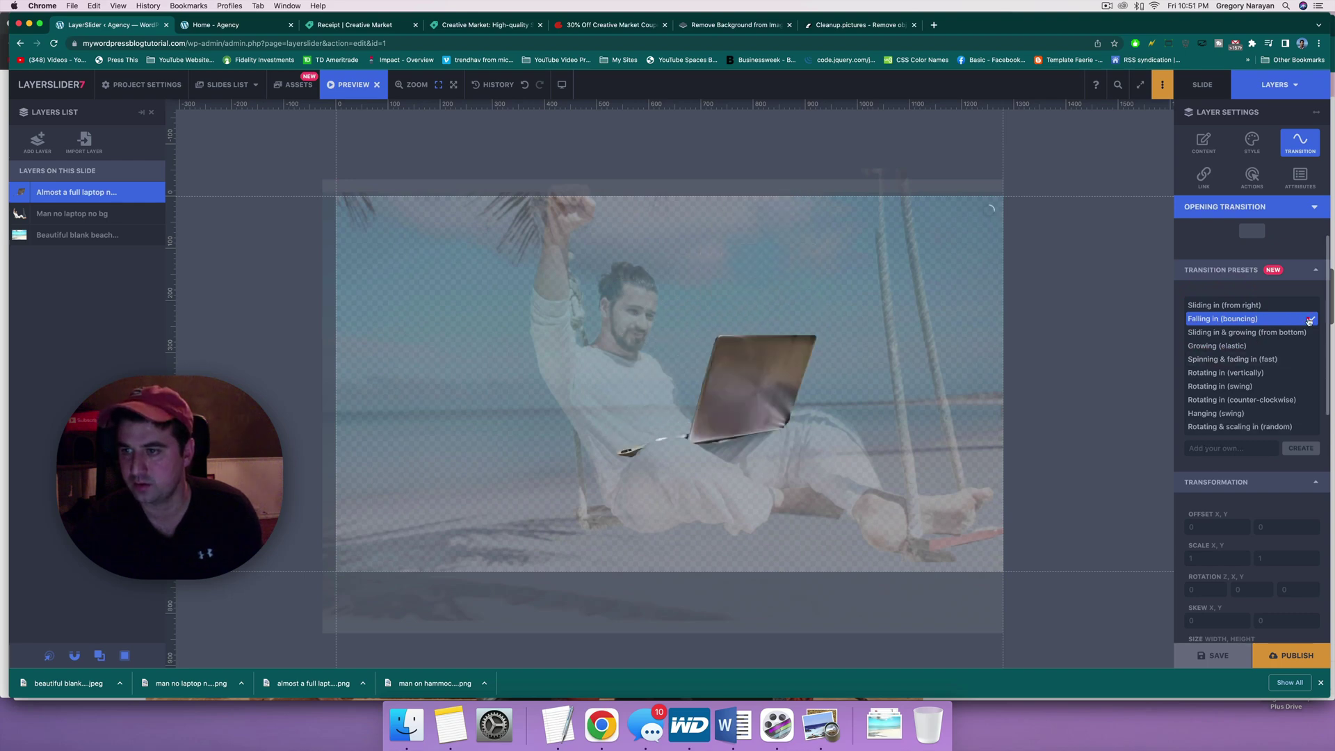
pyautogui.scroll(-2, 1208, 528)
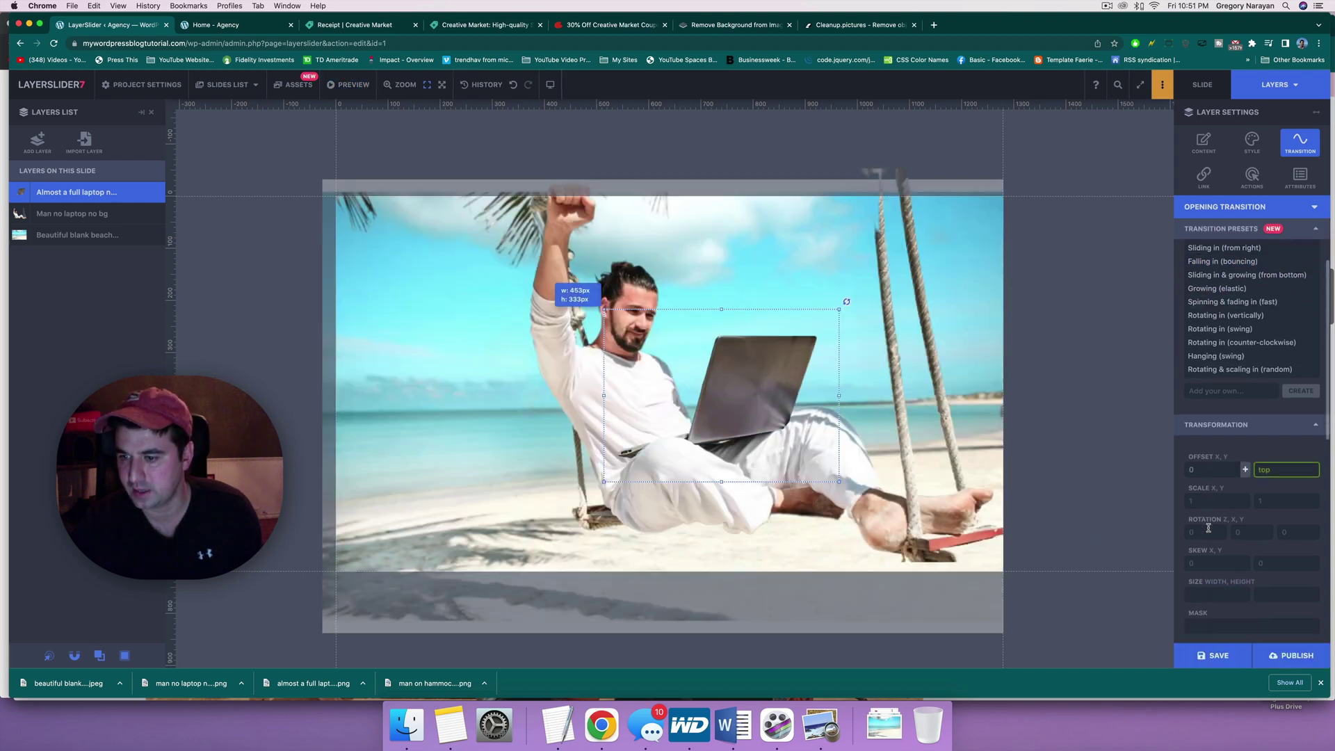
pyautogui.scroll(-10, 1208, 529)
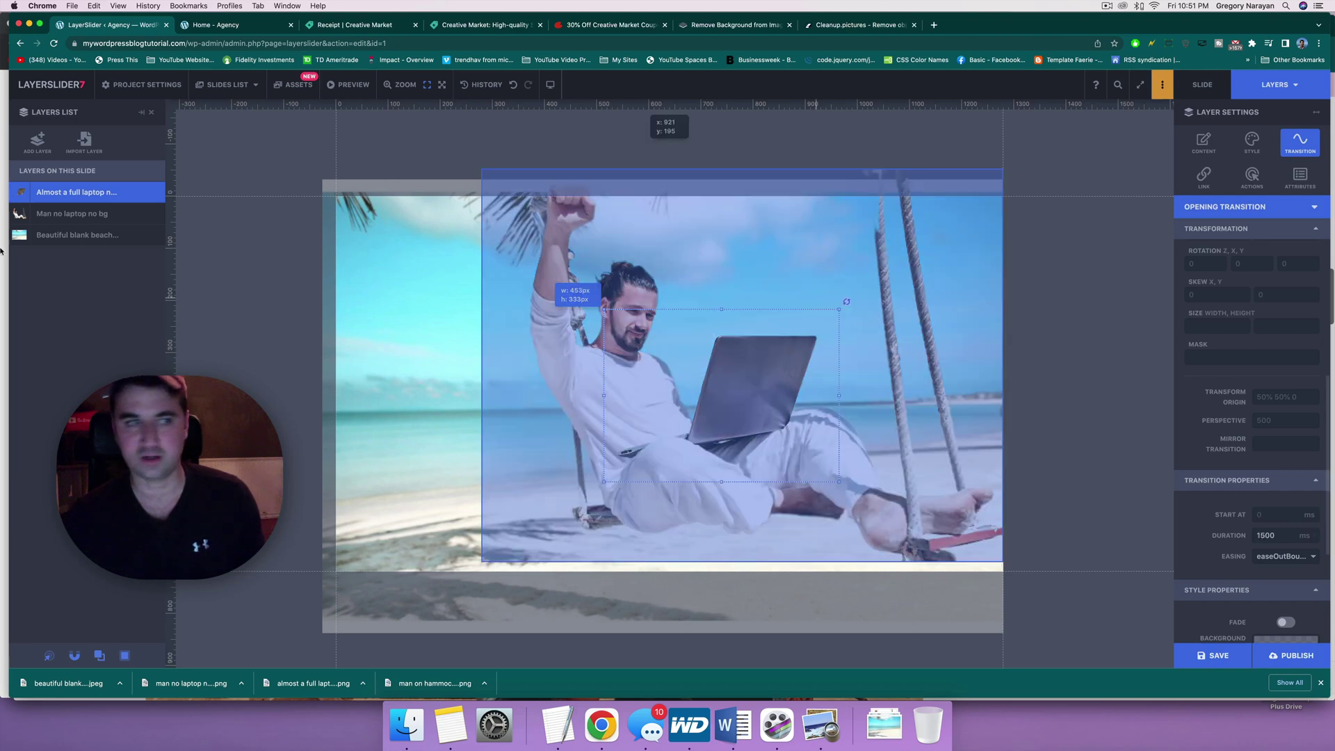
# Step: Compare with the man layer's timing, then set the laptop's entrance to 1500 ms duration starting at 2500 ms
pyautogui.click(59, 218)
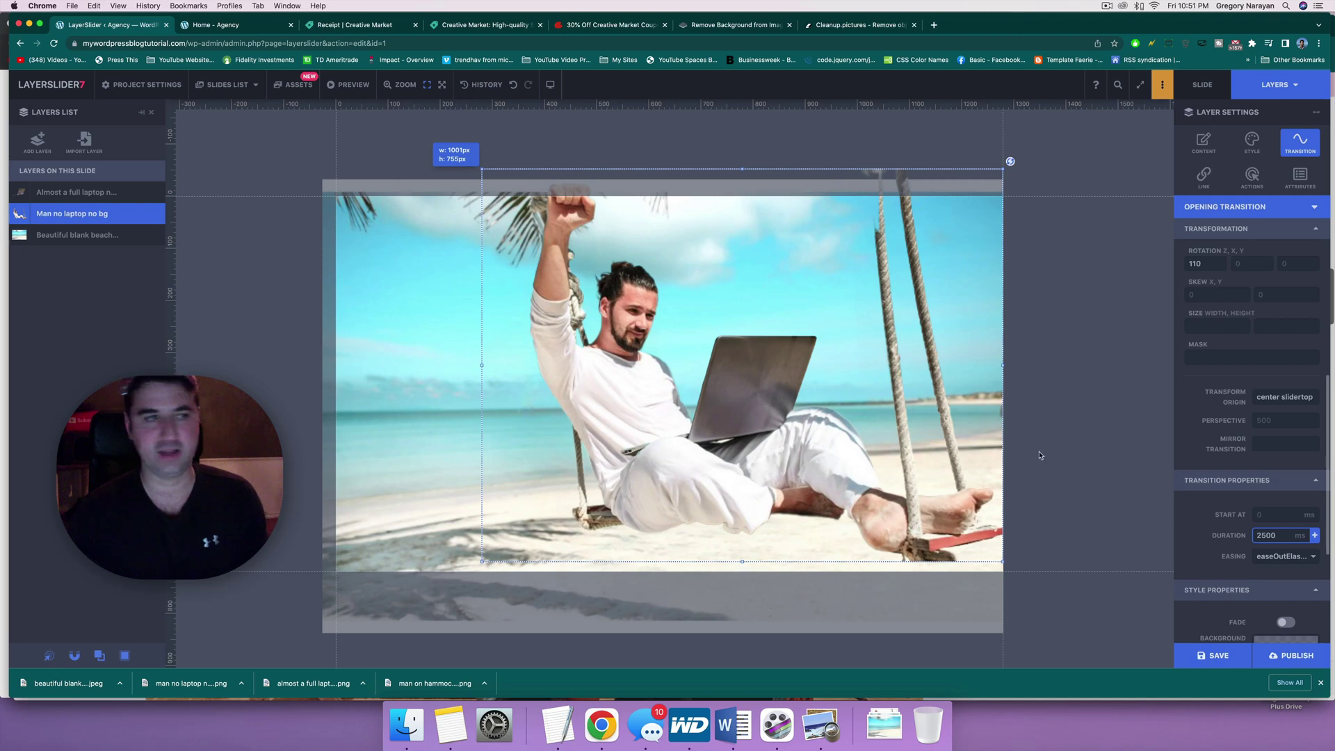
pyautogui.click(93, 192)
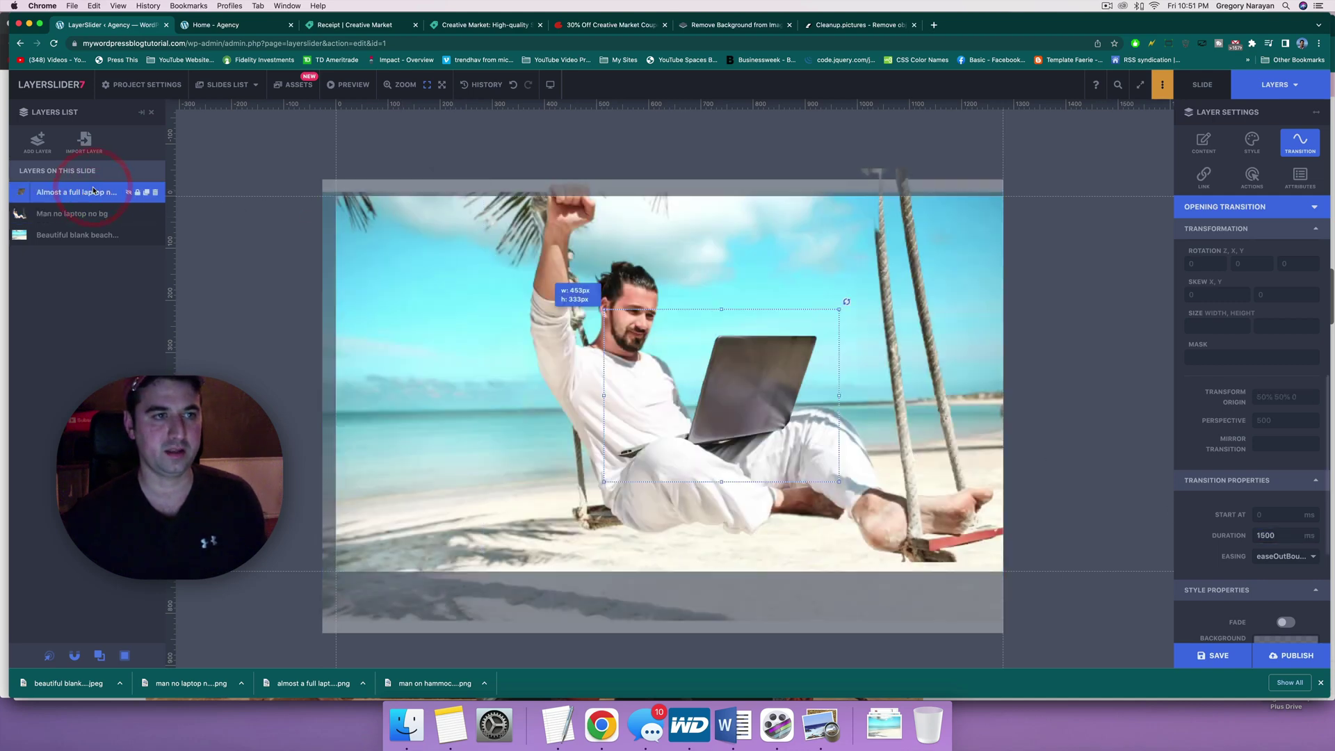
pyautogui.click(1213, 540)
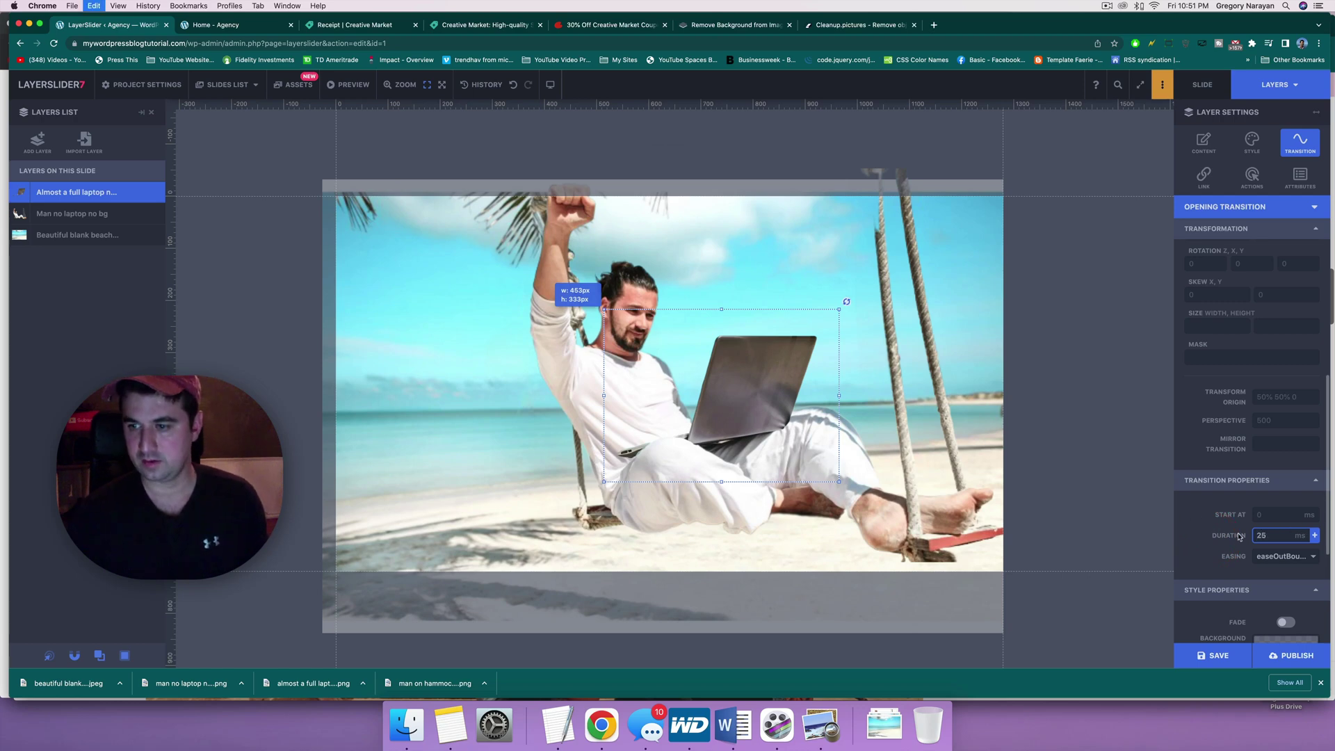
pyautogui.click(1263, 516)
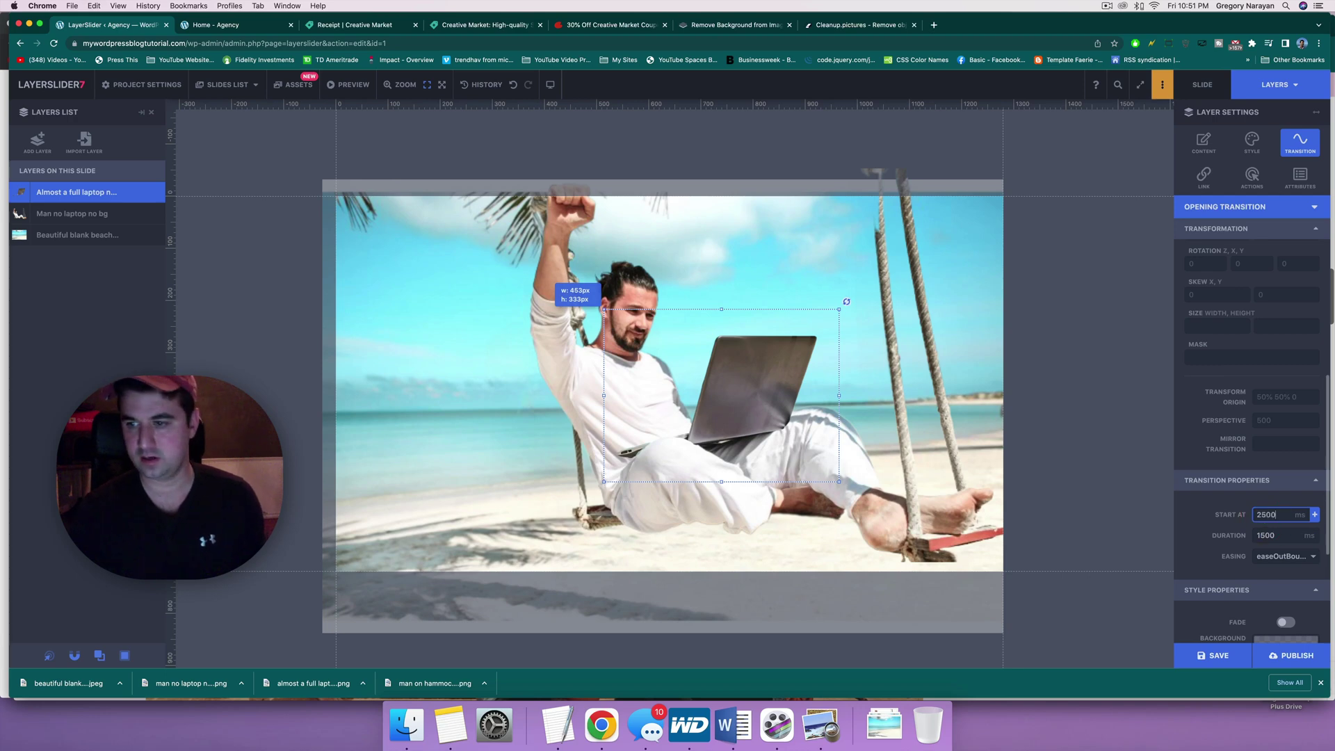
# Step: Save and publish the slider project, glancing at the live homepage before returning
pyautogui.click(1217, 656)
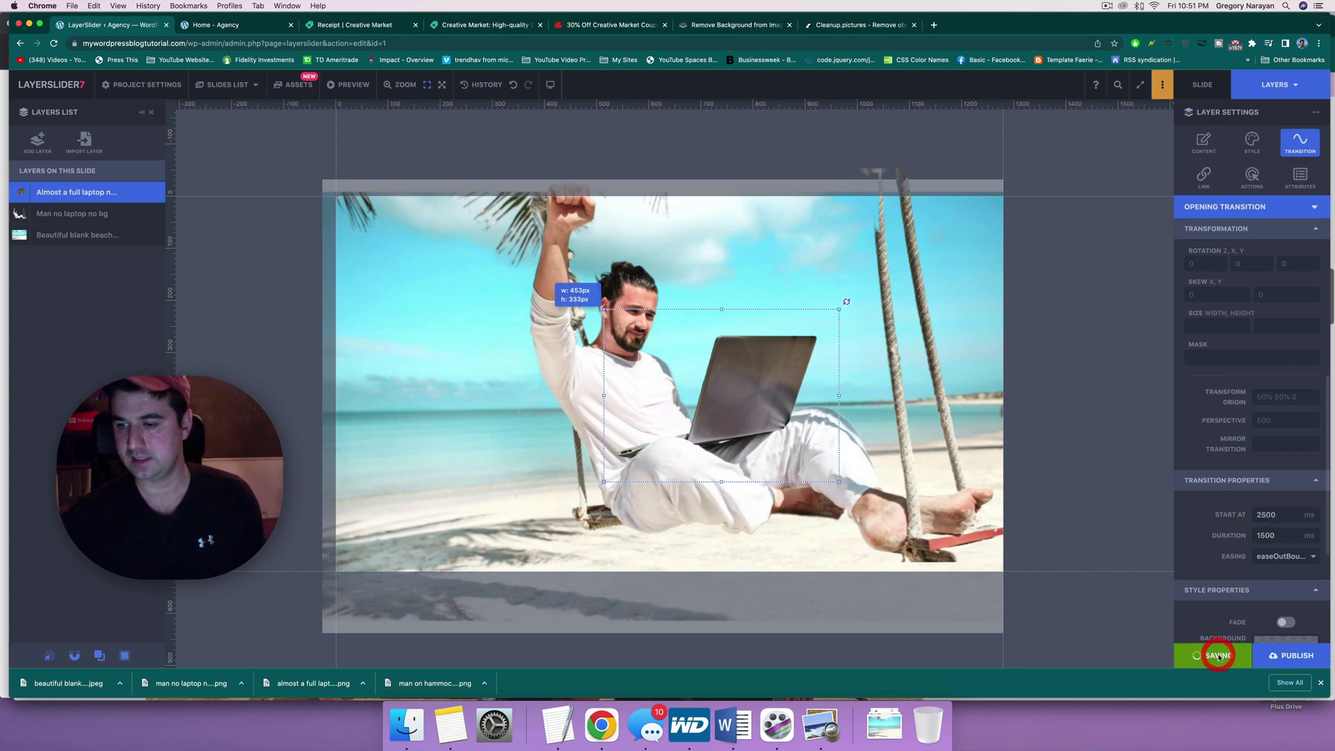
pyautogui.click(1297, 655)
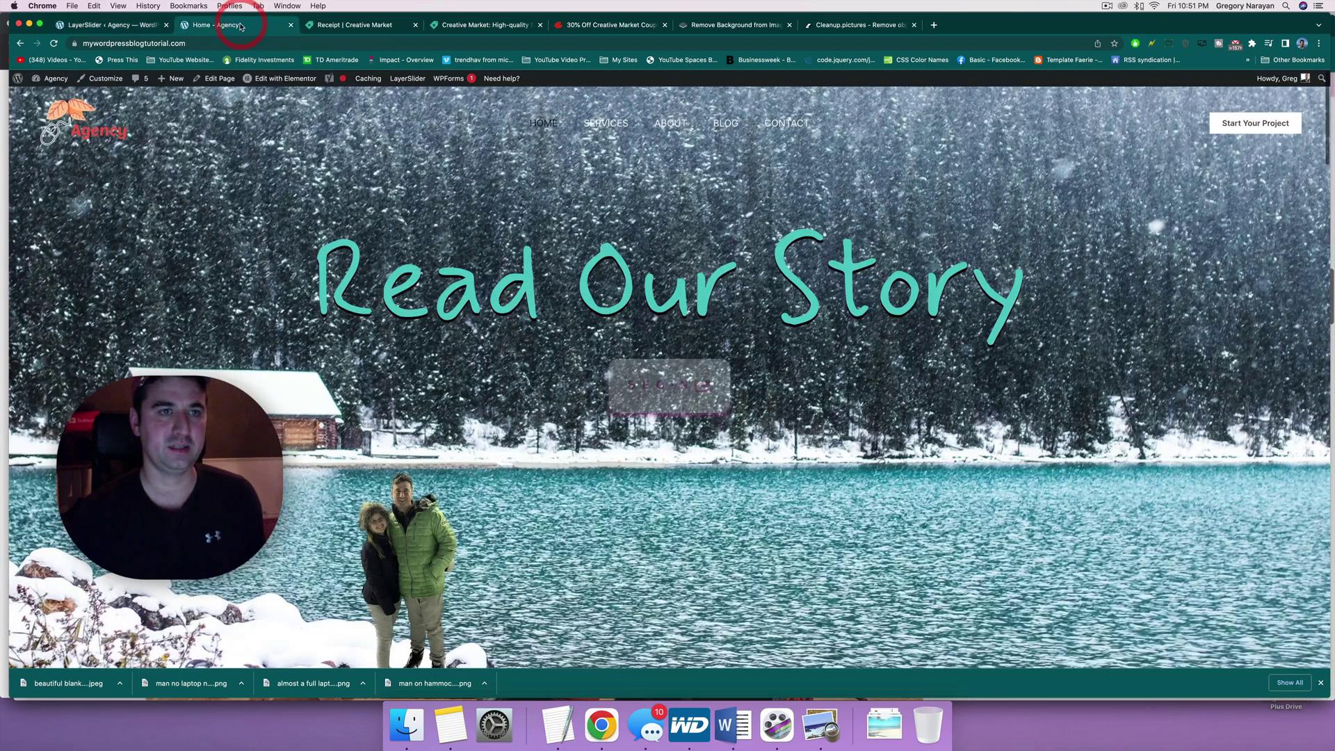
pyautogui.click(233, 25)
pyautogui.click(104, 25)
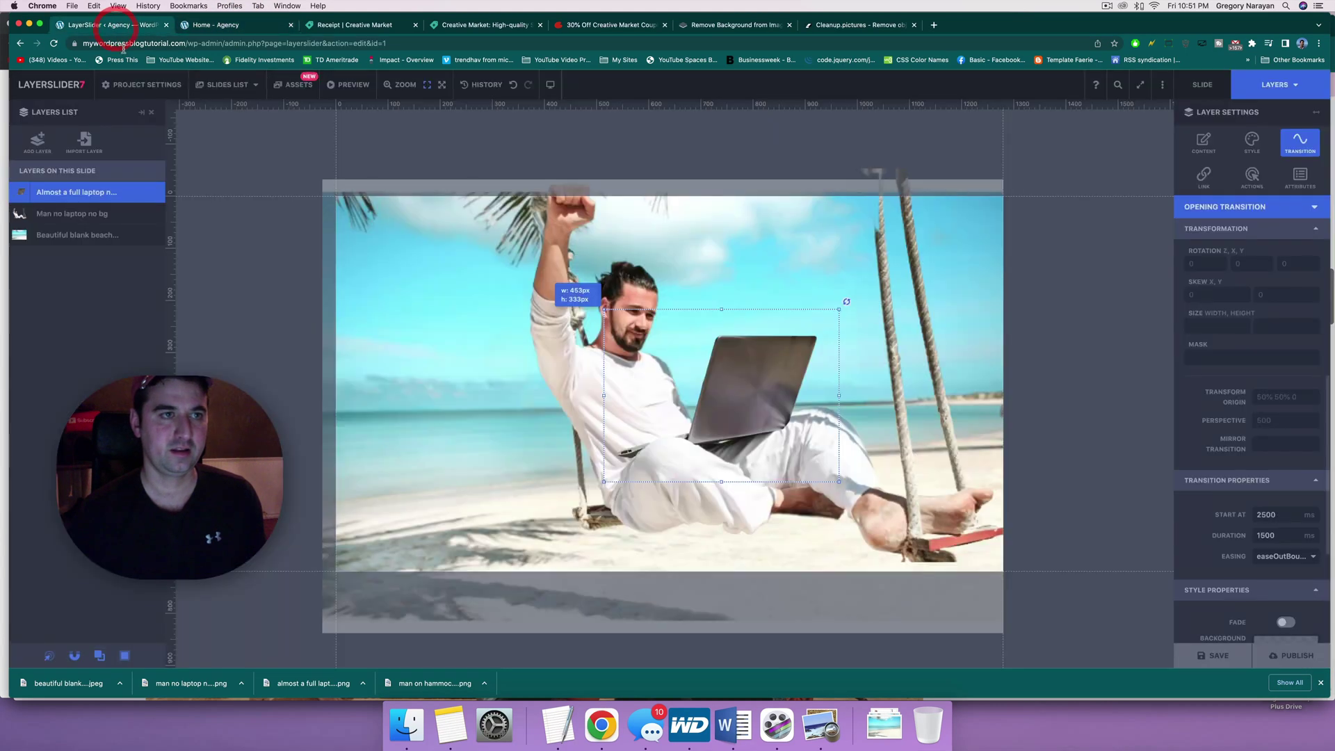
# Step: In the slides list, drag the beach-swing slide (slide 4) into first position
pyautogui.click(224, 84)
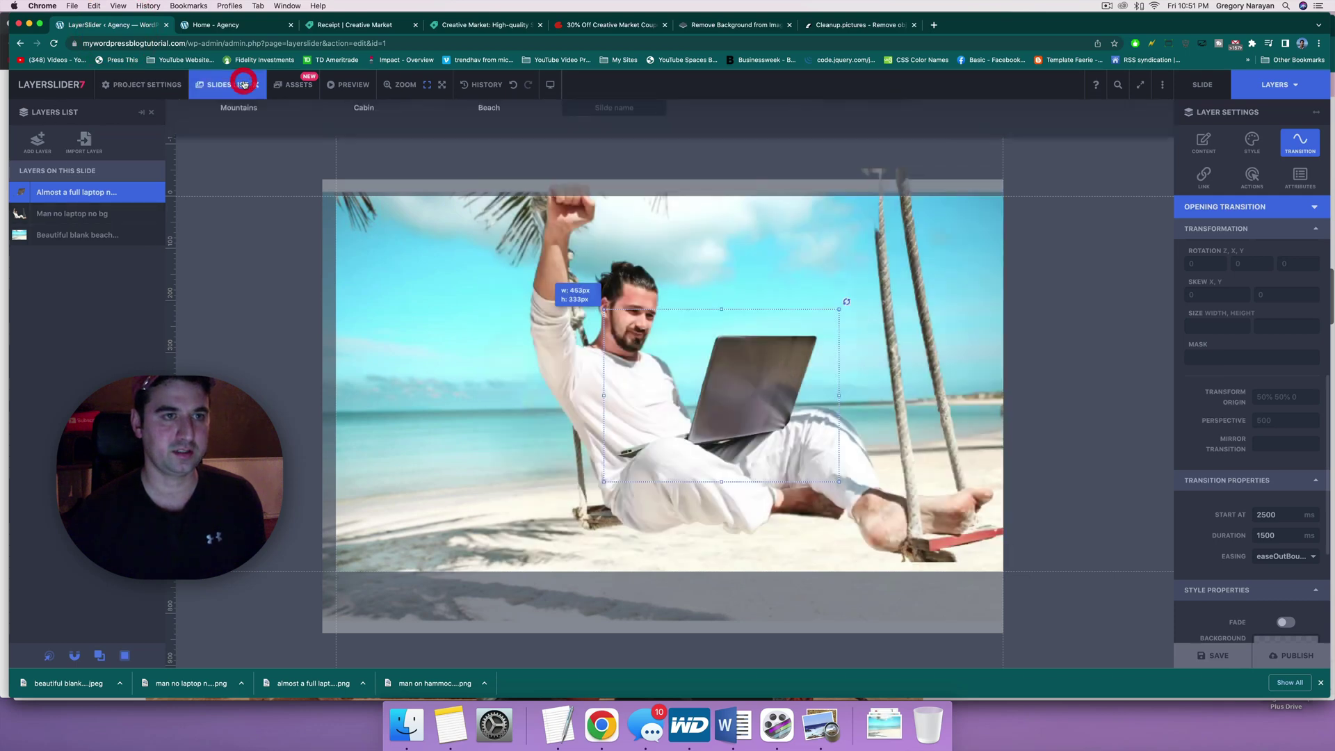
pyautogui.moveTo(629, 177); pyautogui.dragTo(218, 160)
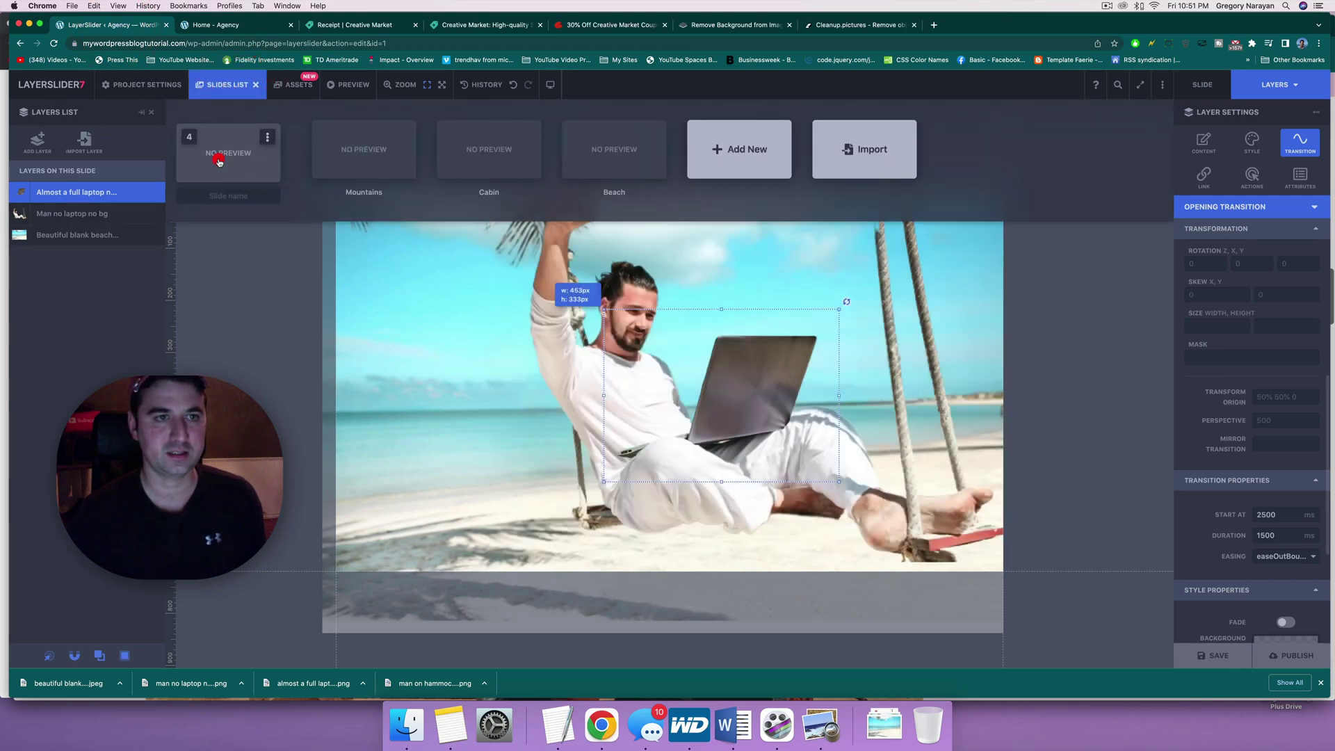
pyautogui.click(235, 189)
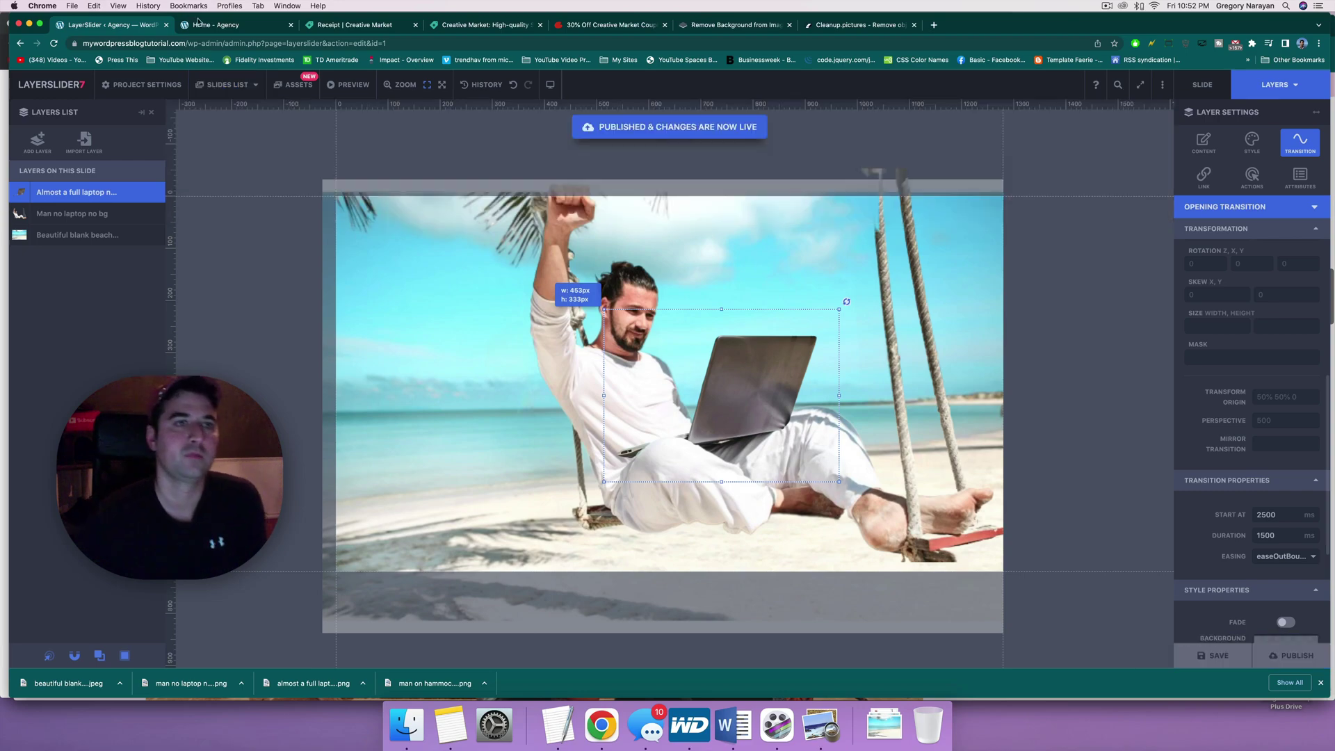
# Step: Reload the Home - Agency page, close the downloads bar and step the slider back to the beach-swing slide
pyautogui.click(200, 26)
pyautogui.click(112, 134)
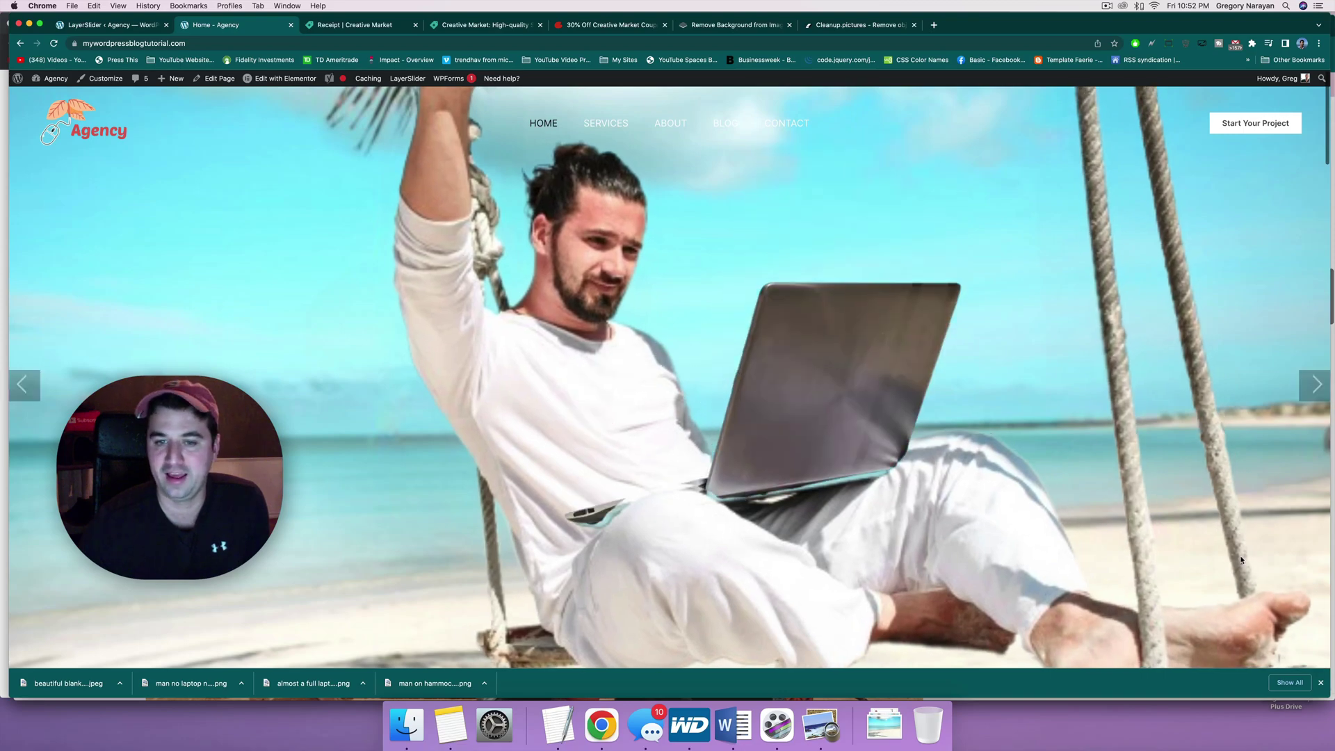
pyautogui.click(1322, 683)
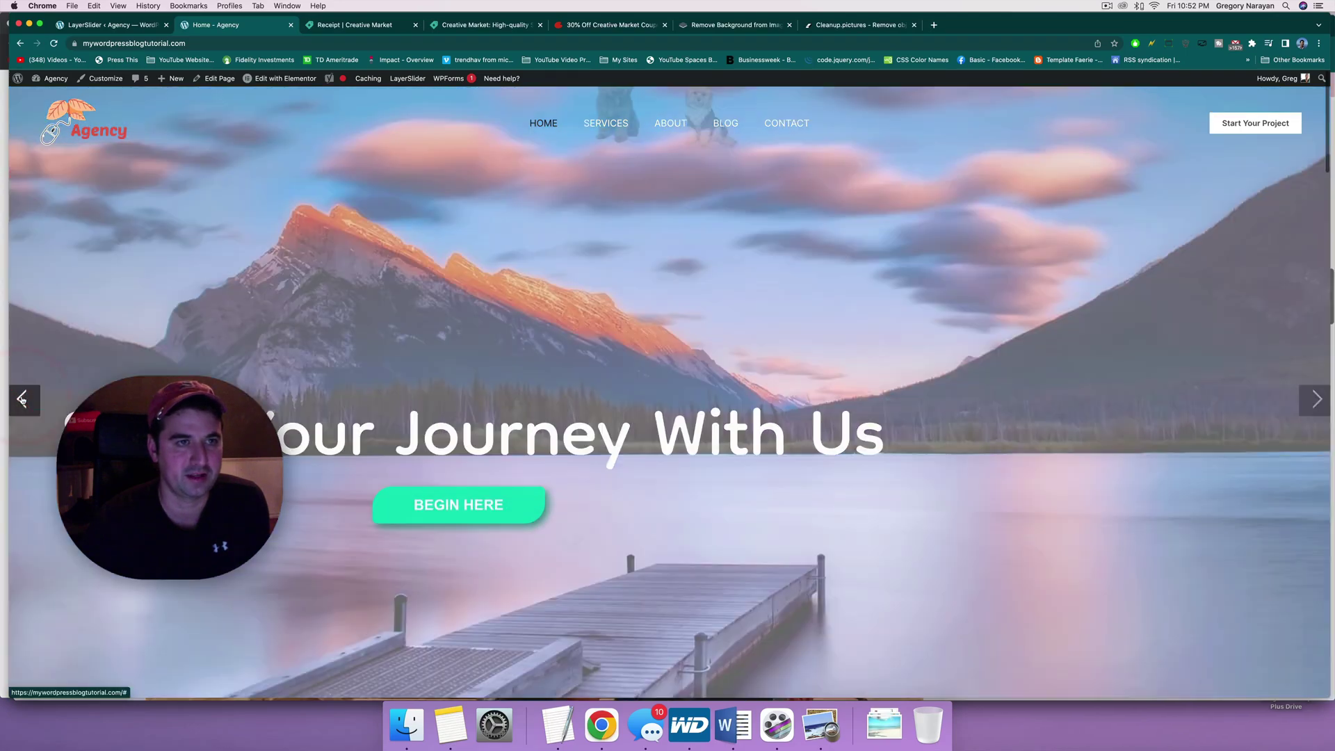
pyautogui.click(21, 399)
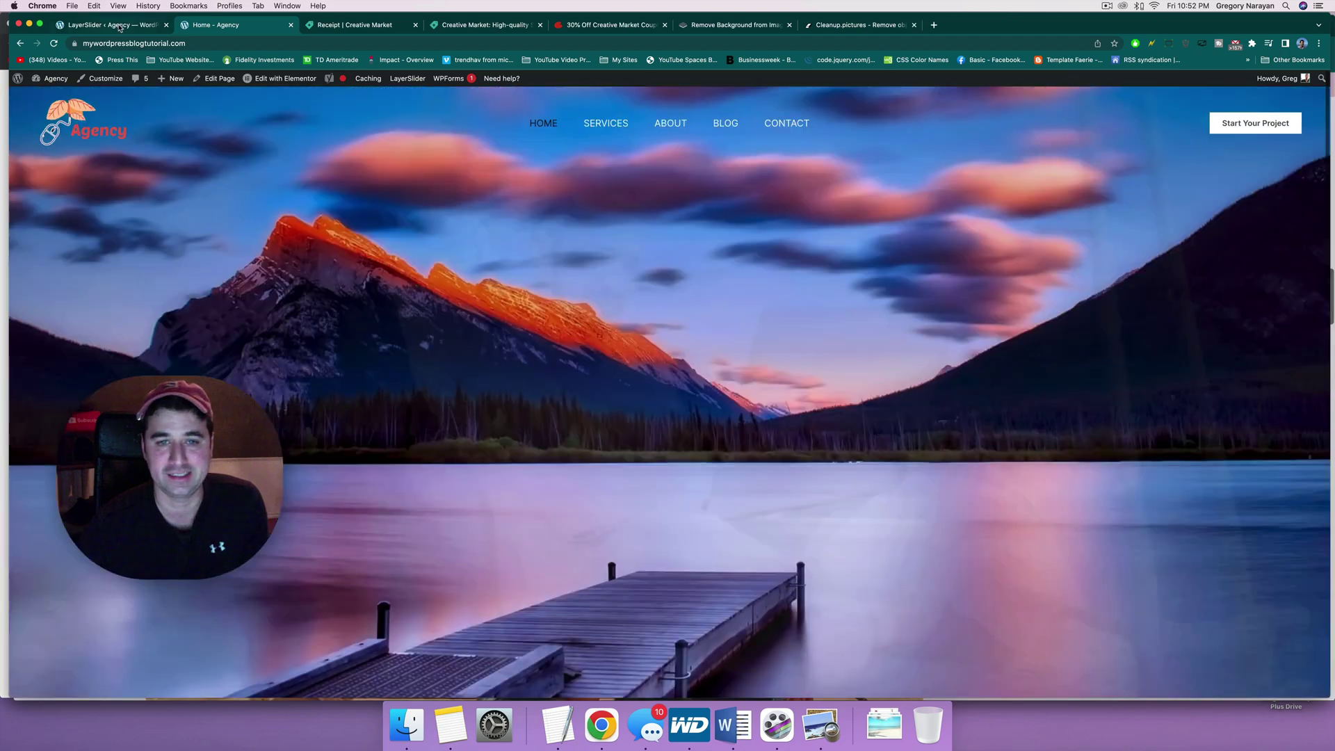
# Step: After selecting the man-on-swing layer in the editor, clear the site cache and reload the homepage
pyautogui.click(119, 26)
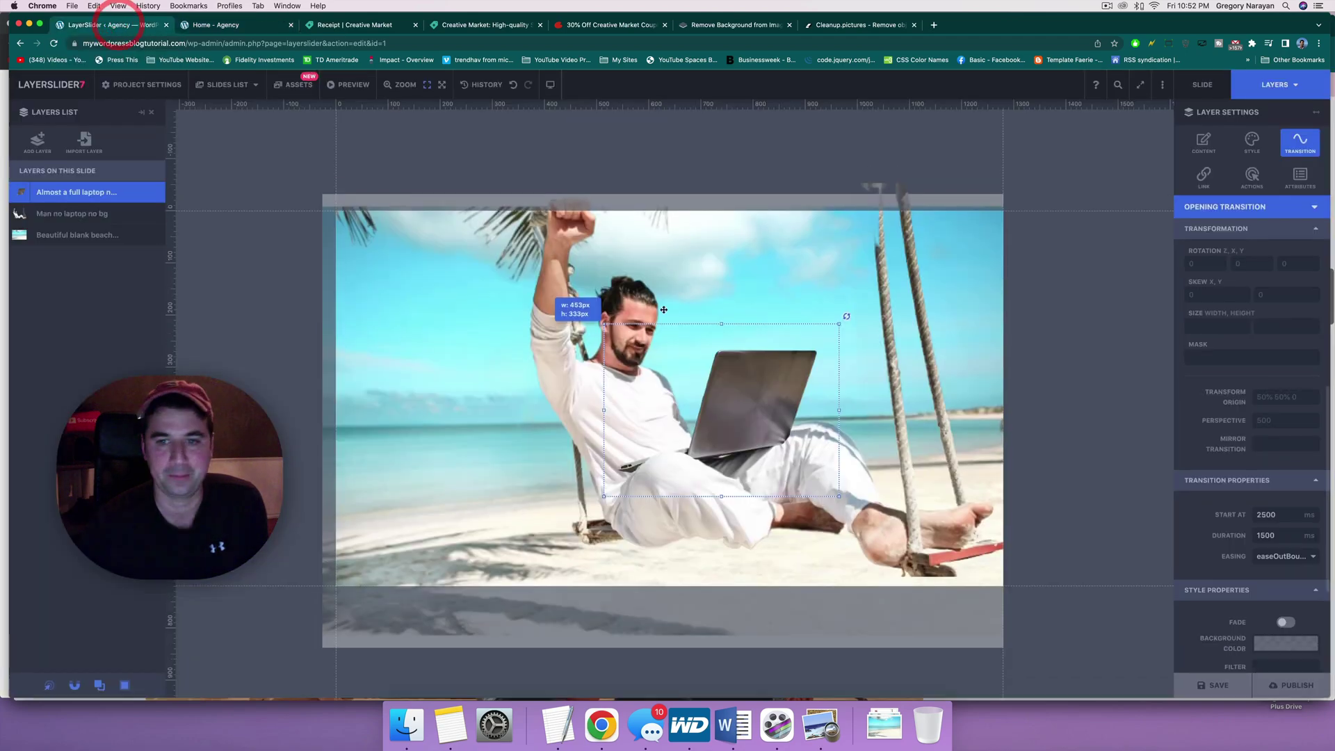
pyautogui.click(585, 288)
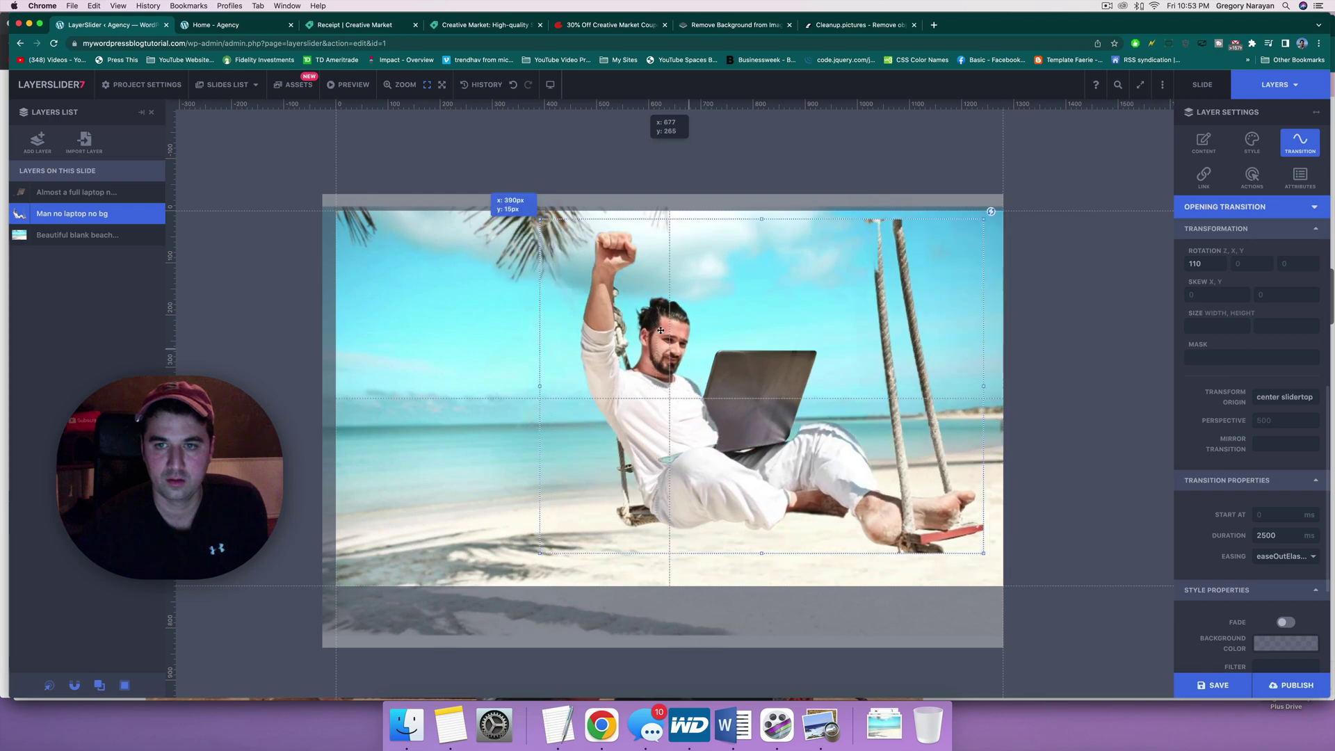
pyautogui.click(230, 25)
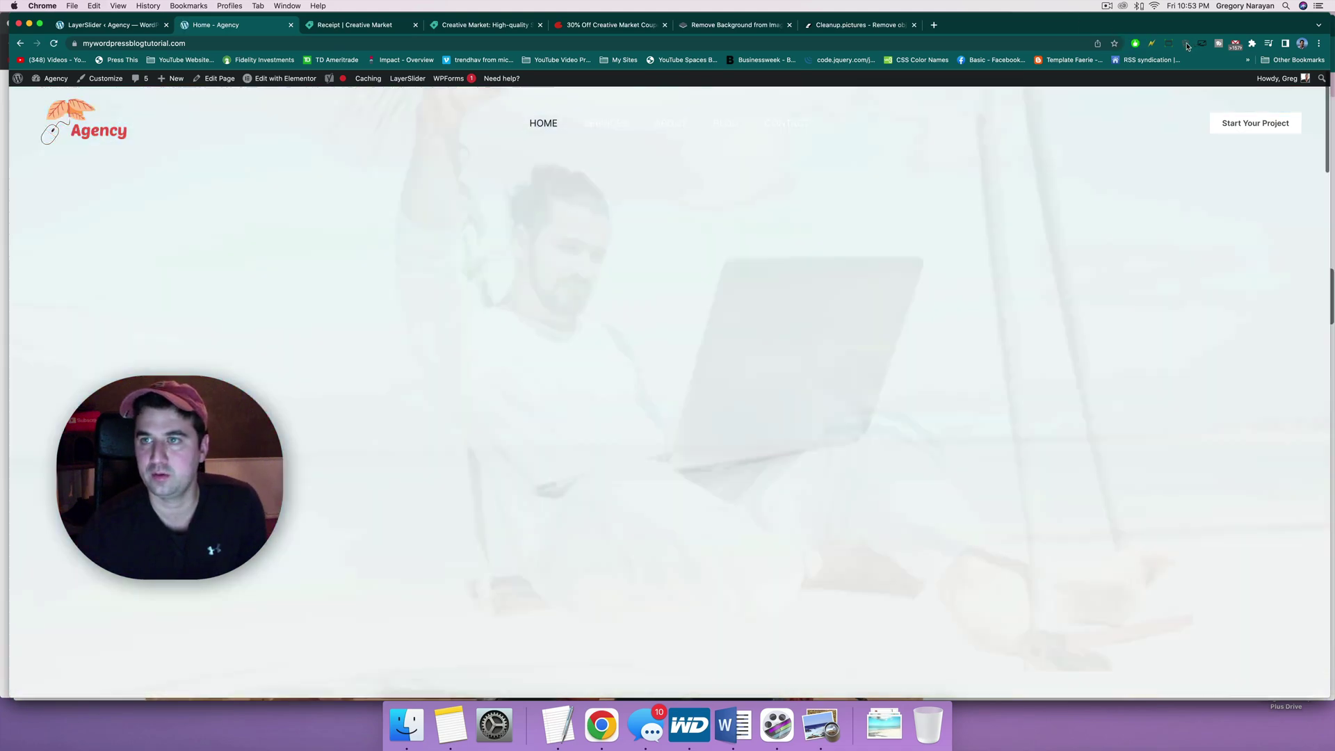
pyautogui.click(1187, 45)
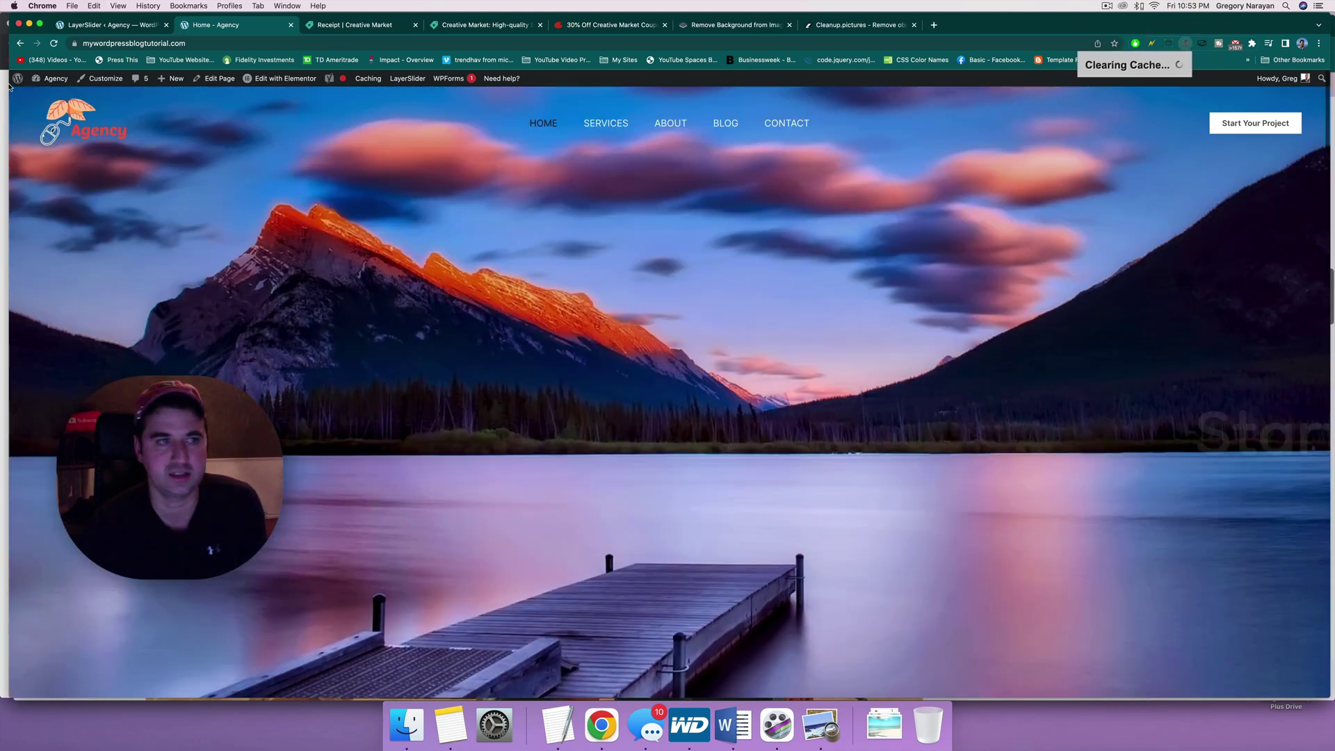
pyautogui.click(62, 117)
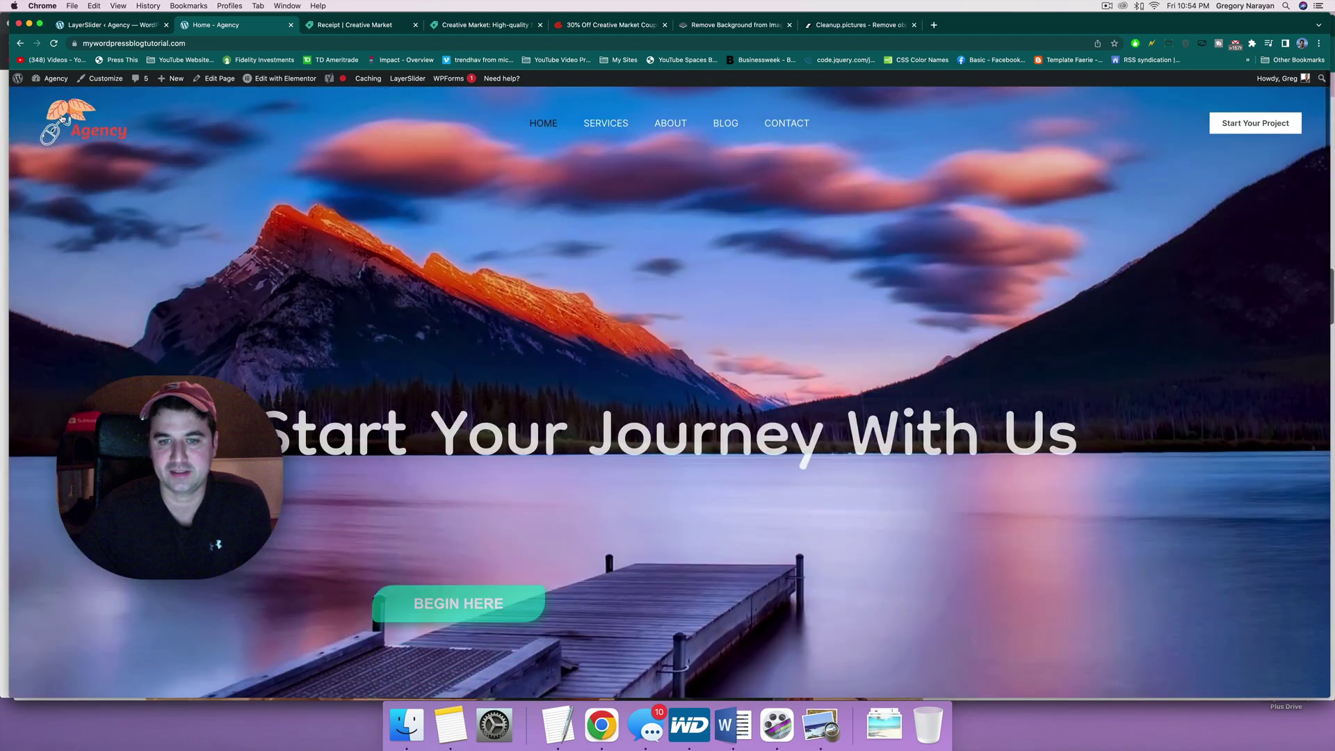
# Step: Shrink the man-on-swing layer to about 618 px wide and stretch its top edge slightly higher
pyautogui.click(106, 25)
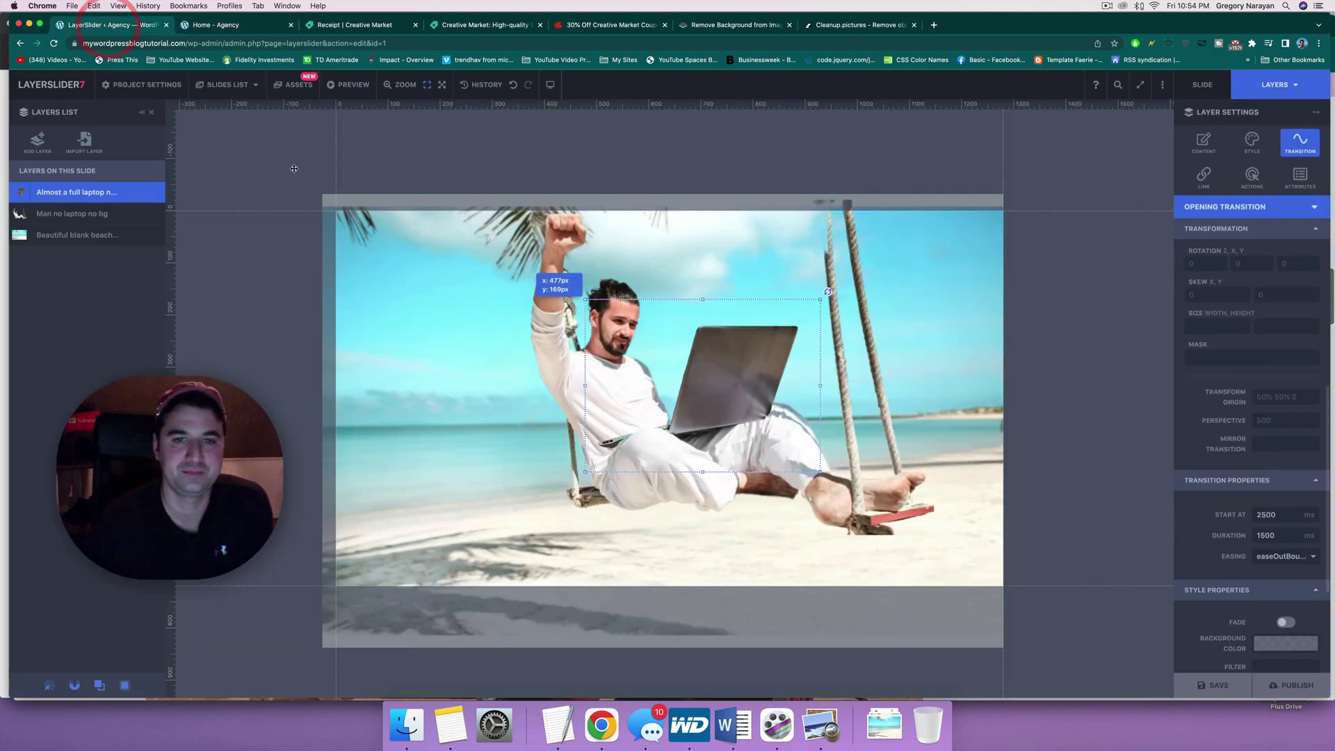
pyautogui.click(104, 192)
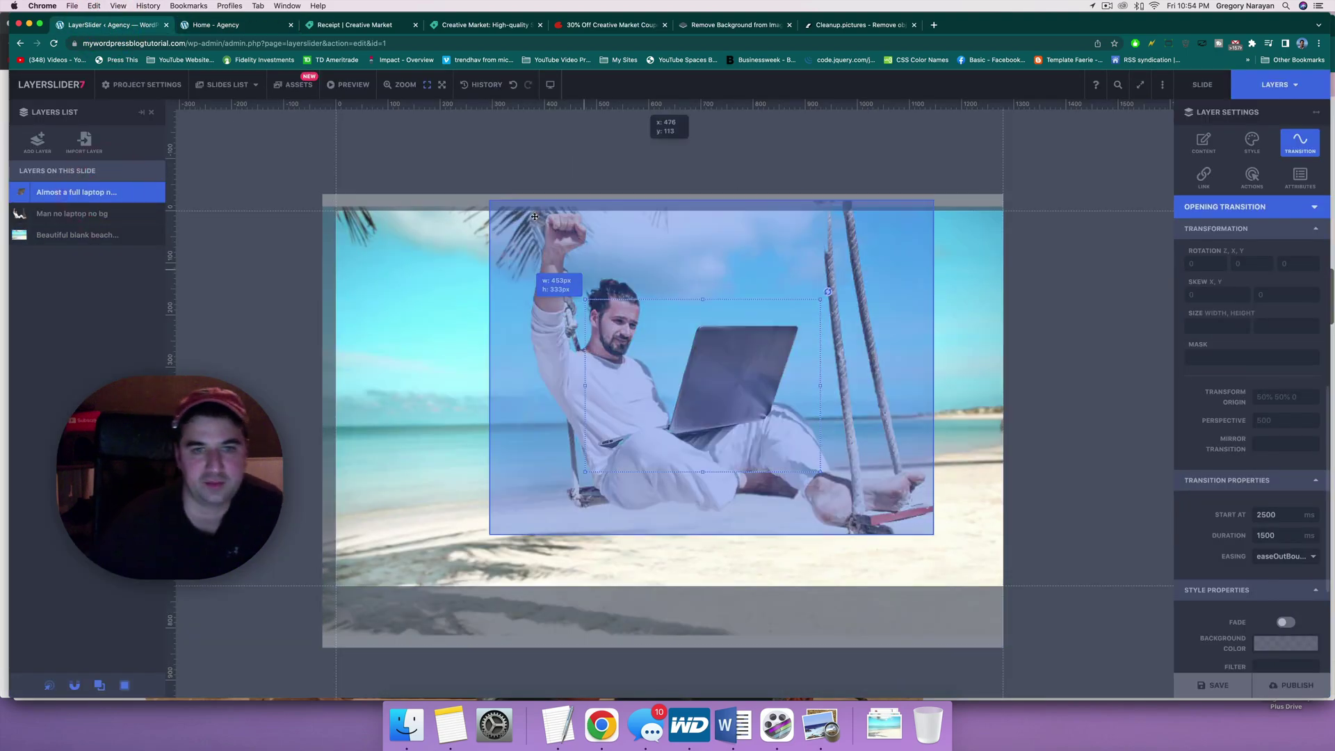
pyautogui.click(563, 286)
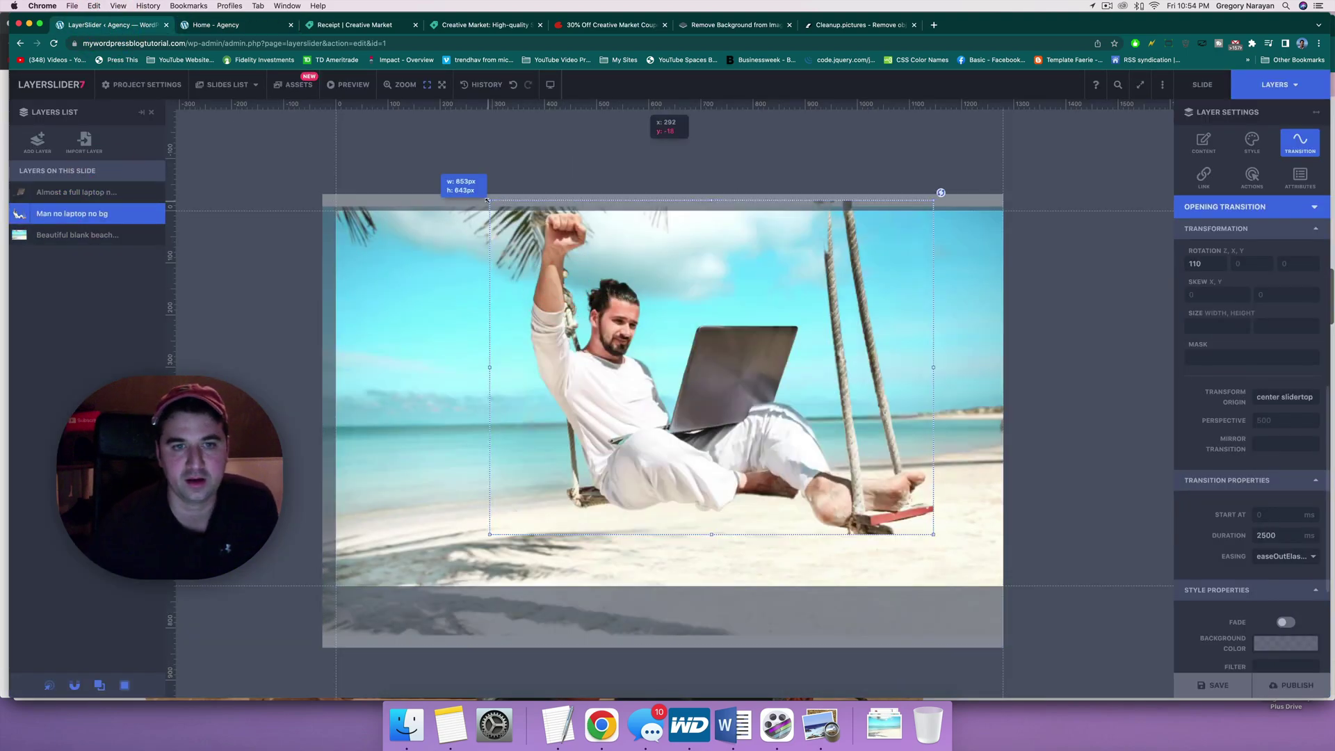
pyautogui.moveTo(499, 221); pyautogui.dragTo(530, 309)
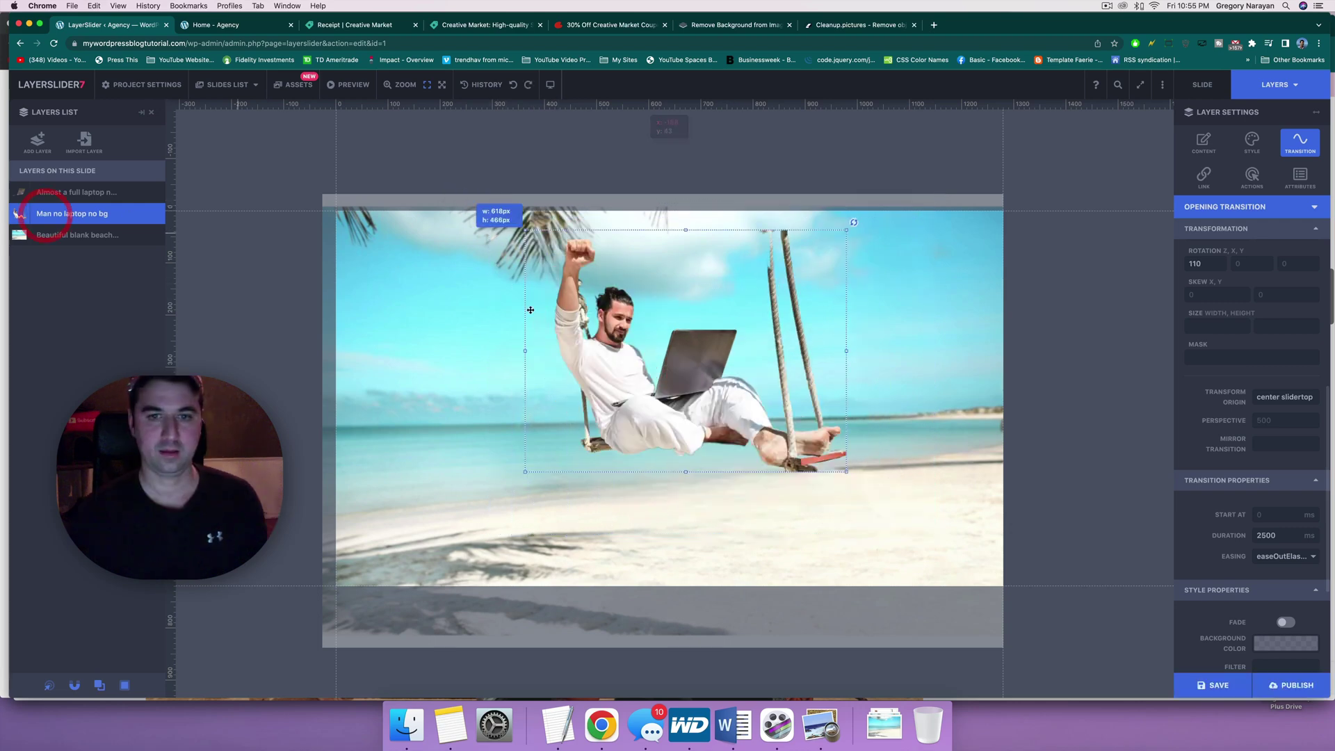
pyautogui.moveTo(685, 228); pyautogui.dragTo(685, 208)
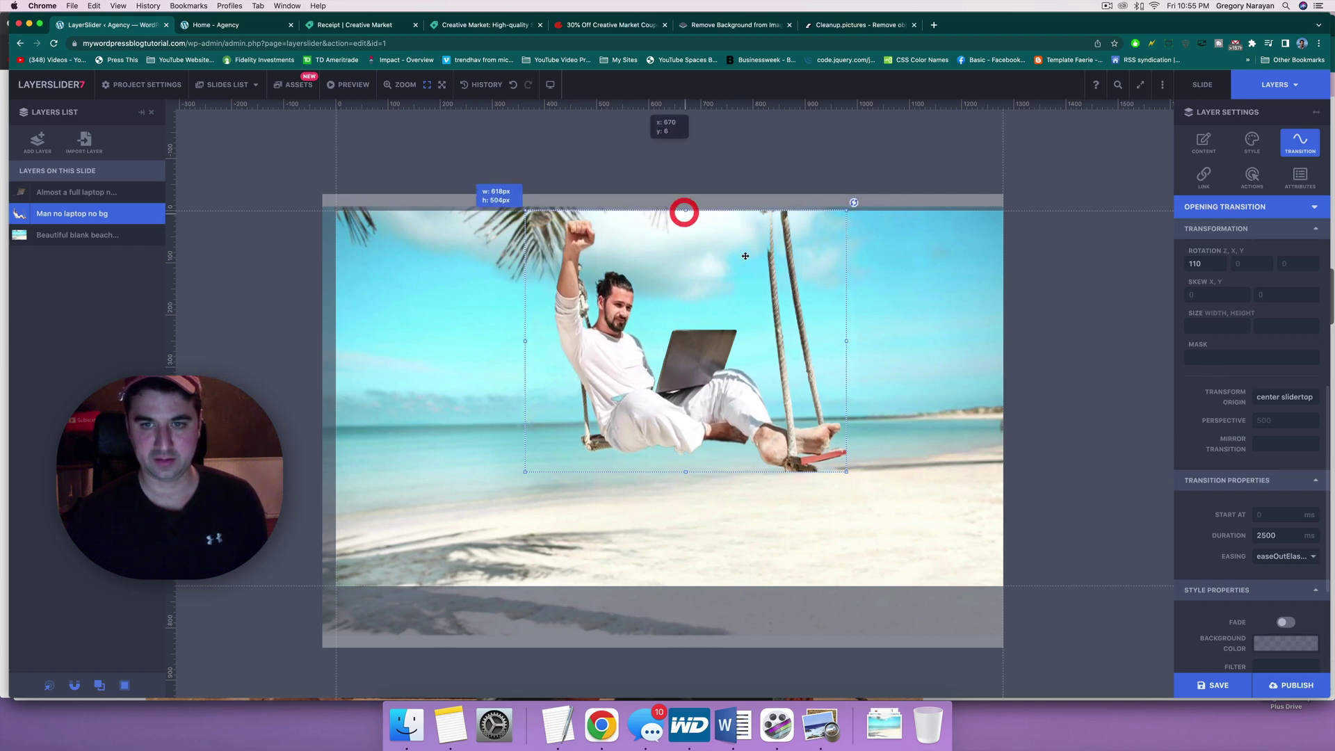
# Step: Save and publish the slider, then view the live homepage
pyautogui.click(1214, 685)
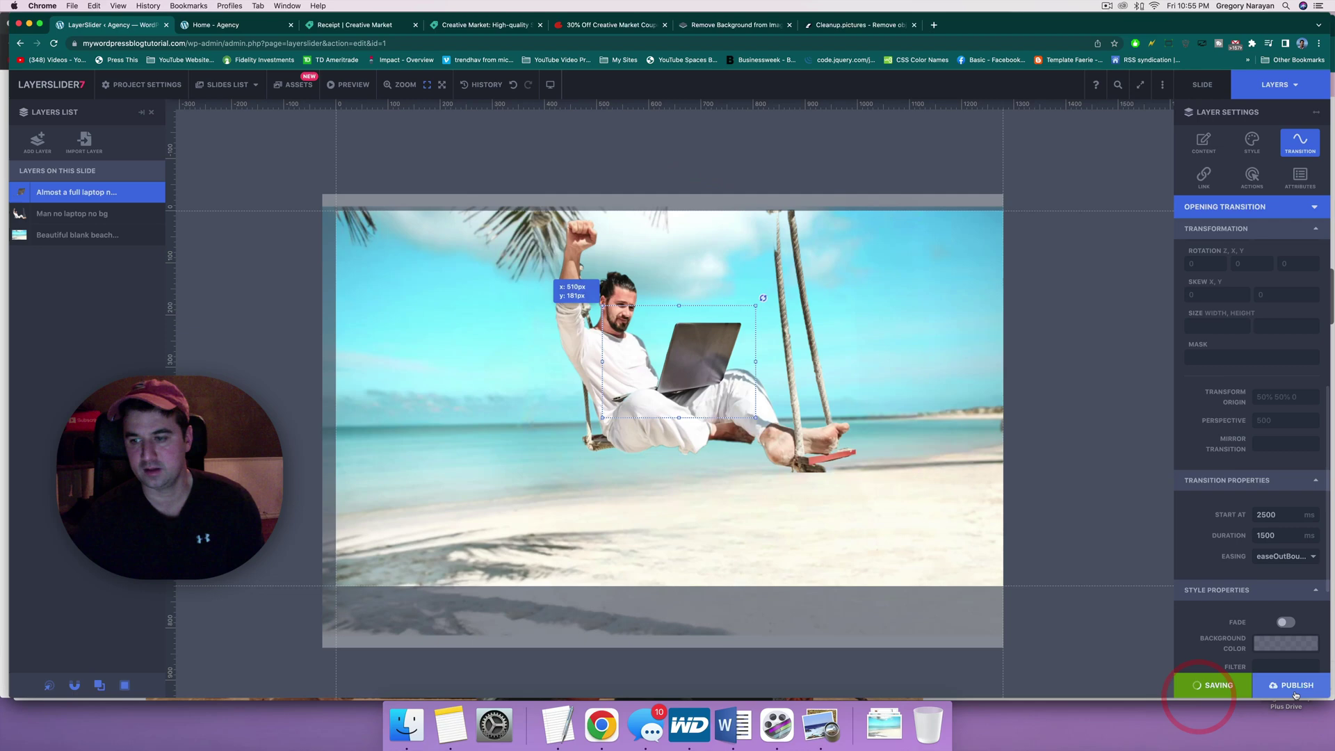
pyautogui.click(1294, 685)
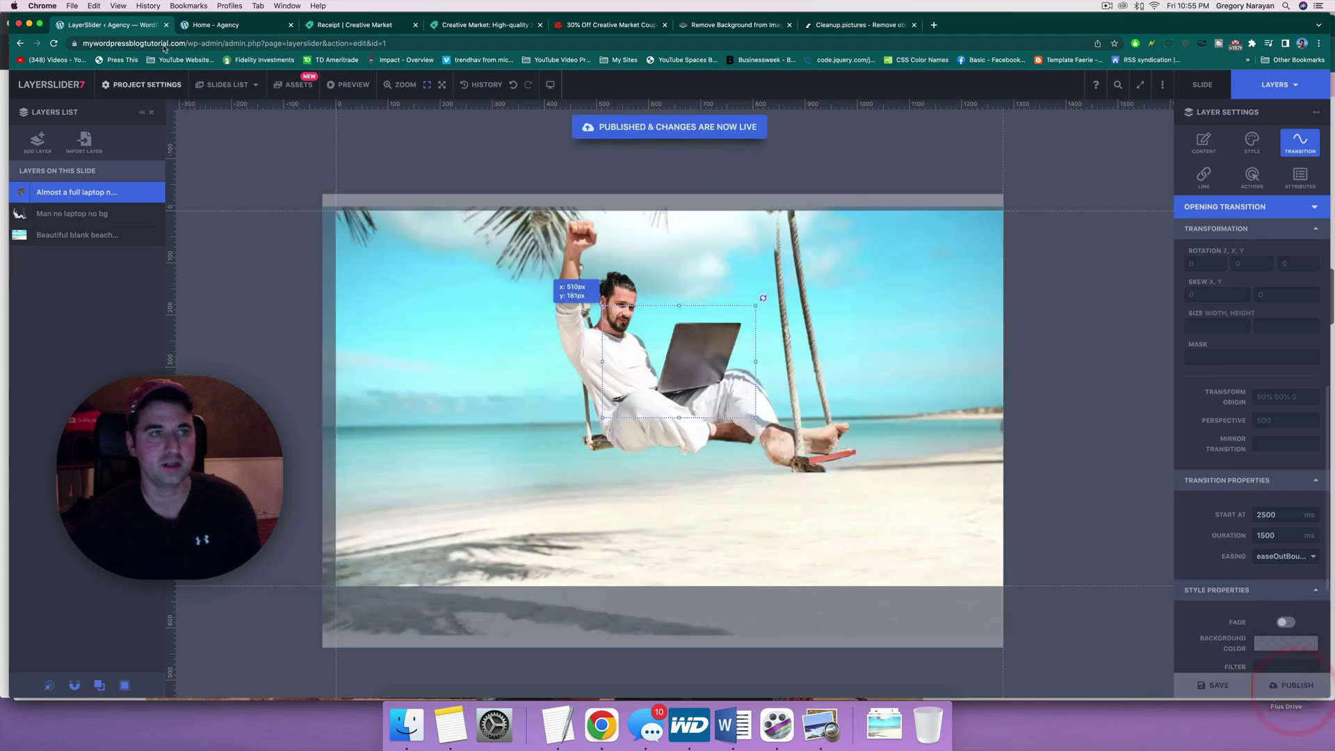
pyautogui.click(213, 32)
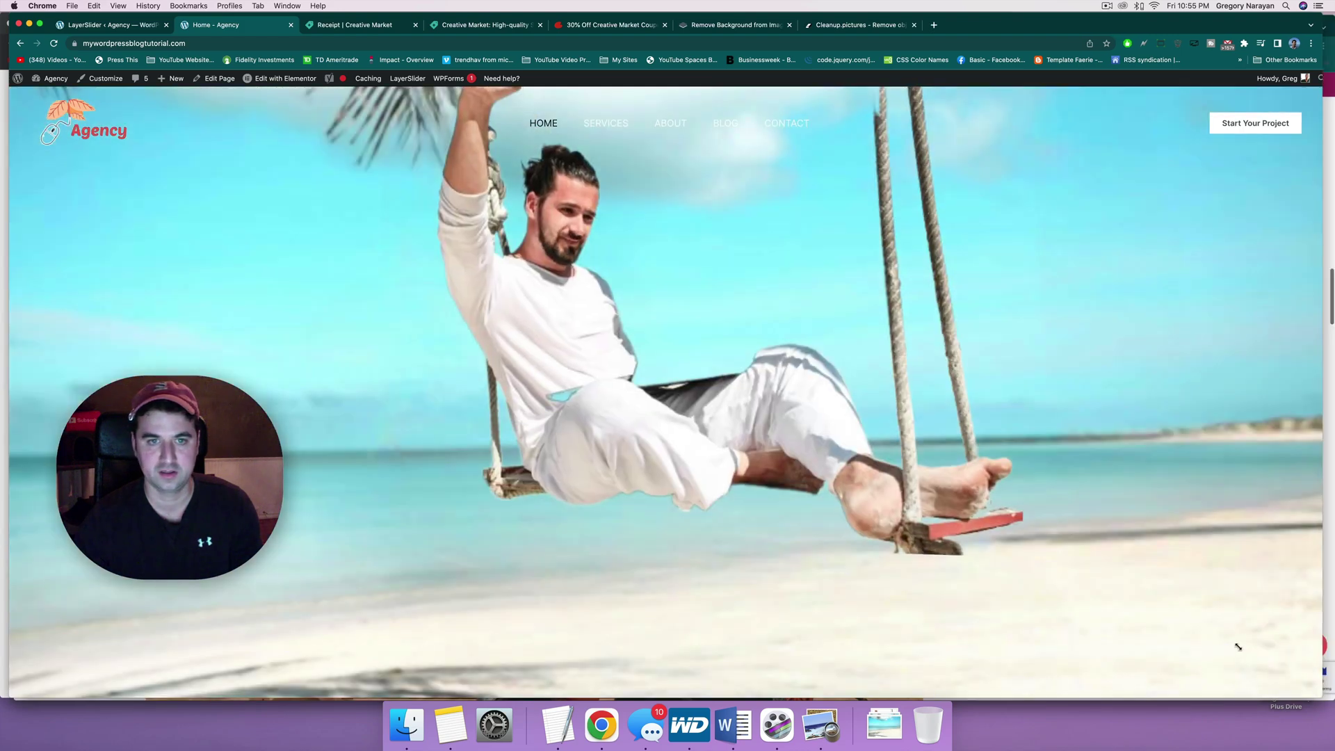
# Step: Shrink the Chrome window and move it right and down on the screen
pyautogui.moveTo(1246, 635); pyautogui.dragTo(1031, 589)
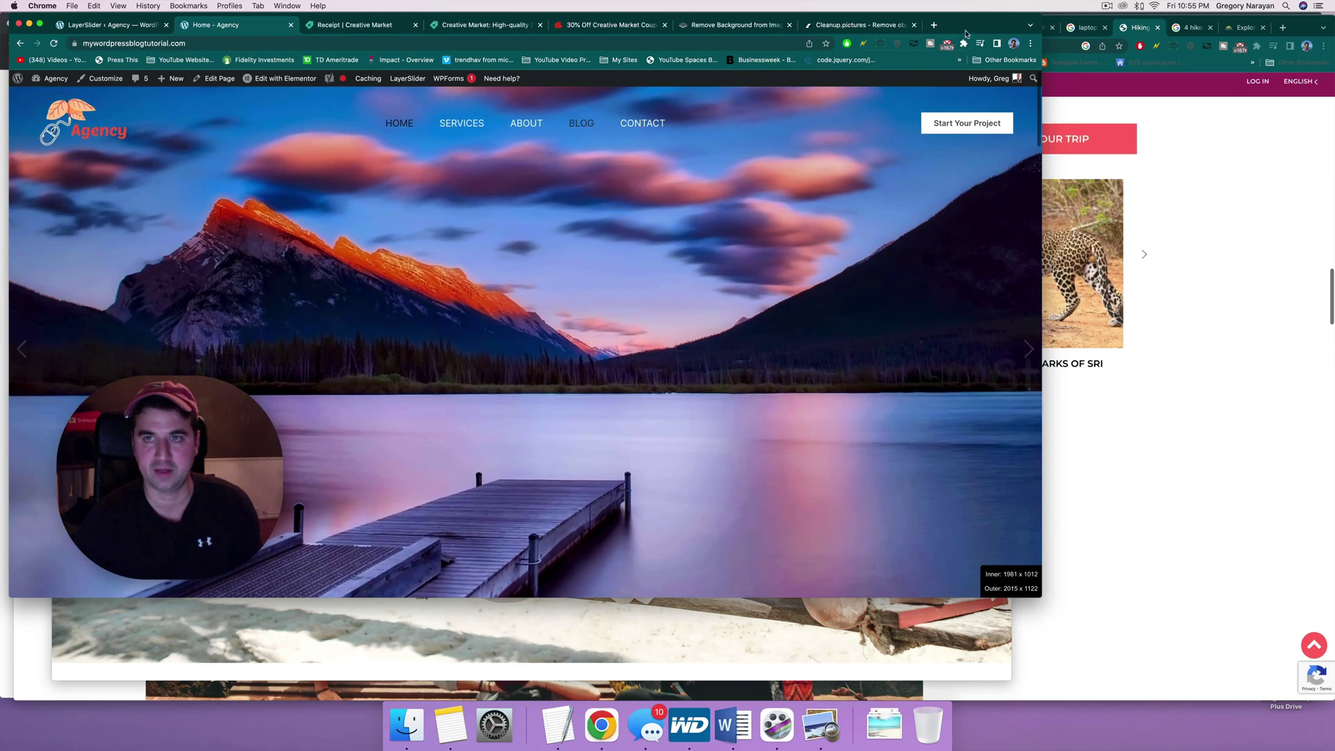
pyautogui.moveTo(963, 25); pyautogui.dragTo(967, 24)
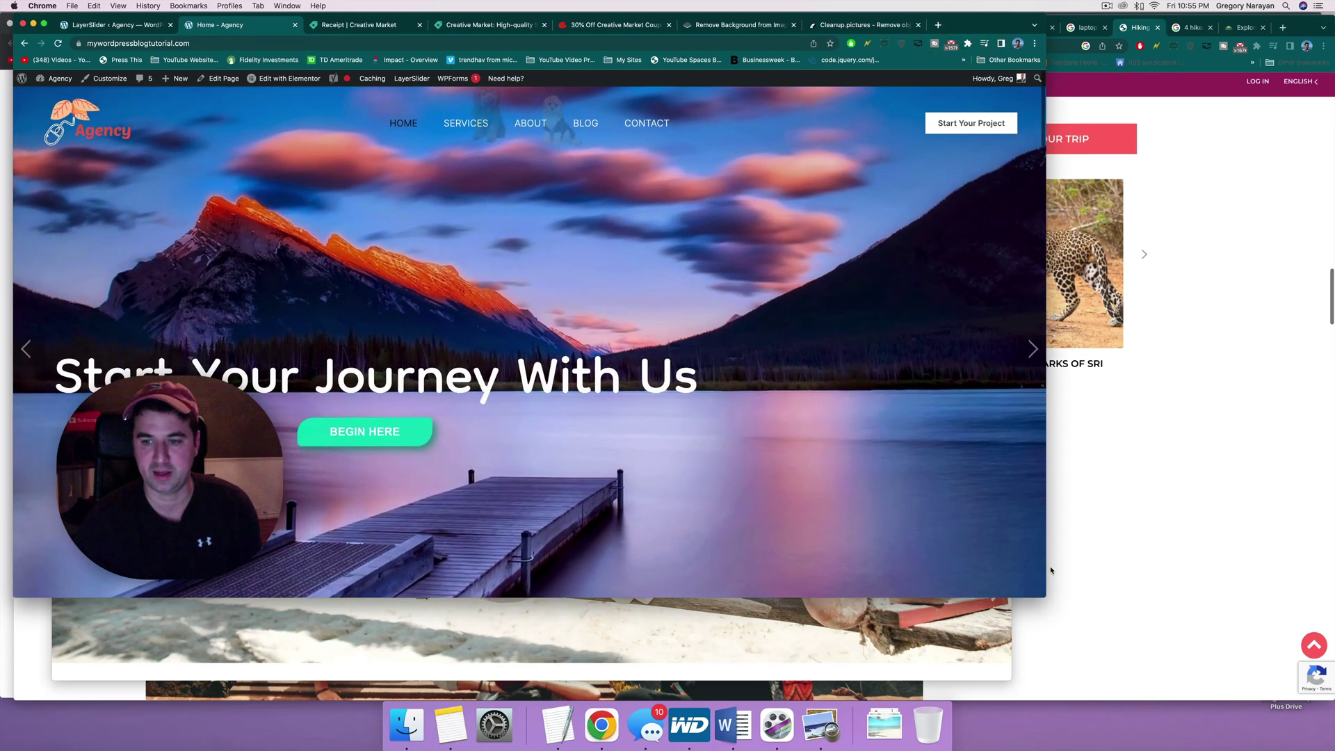
pyautogui.moveTo(1046, 597); pyautogui.dragTo(1031, 595)
pyautogui.moveTo(816, 499); pyautogui.dragTo(703, 457)
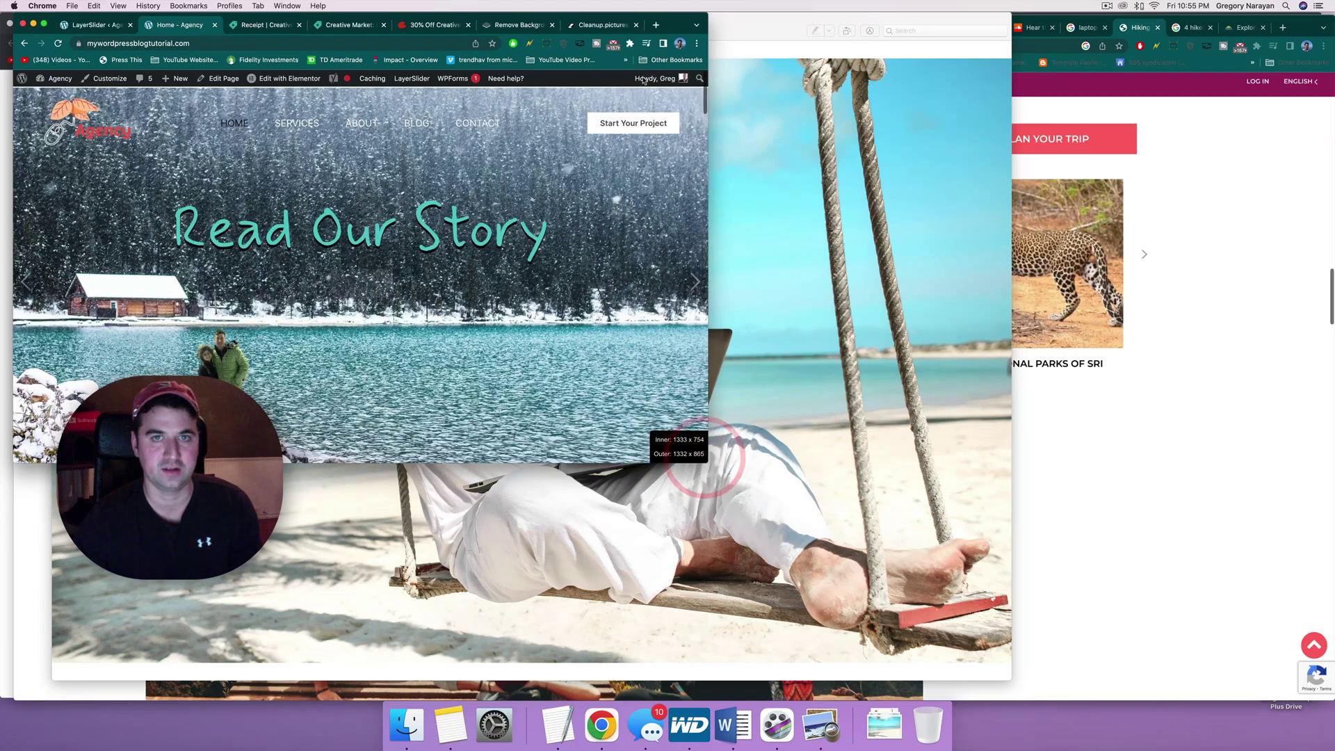
pyautogui.moveTo(674, 20); pyautogui.dragTo(880, 46)
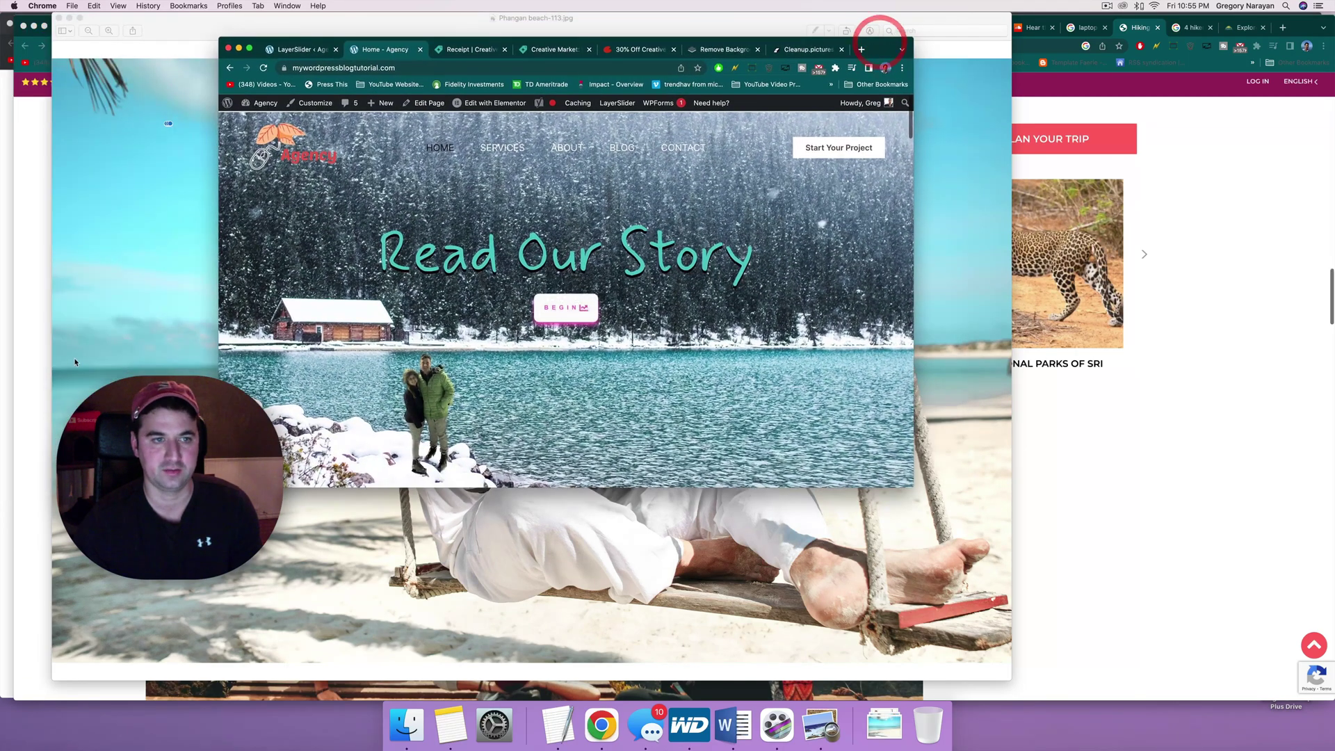
# Step: Step the slider back through the mountain-lake and beach-swing slides while resizing the window further
pyautogui.click(234, 306)
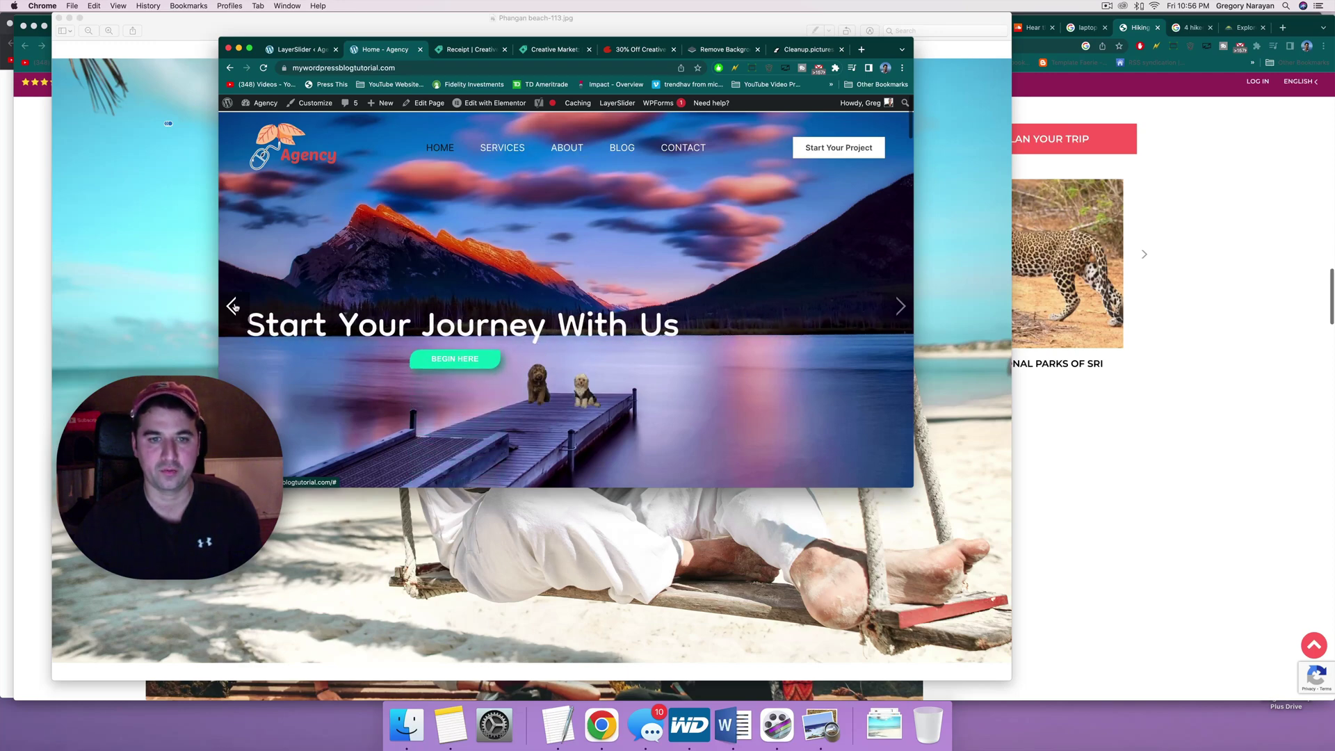
pyautogui.click(234, 306)
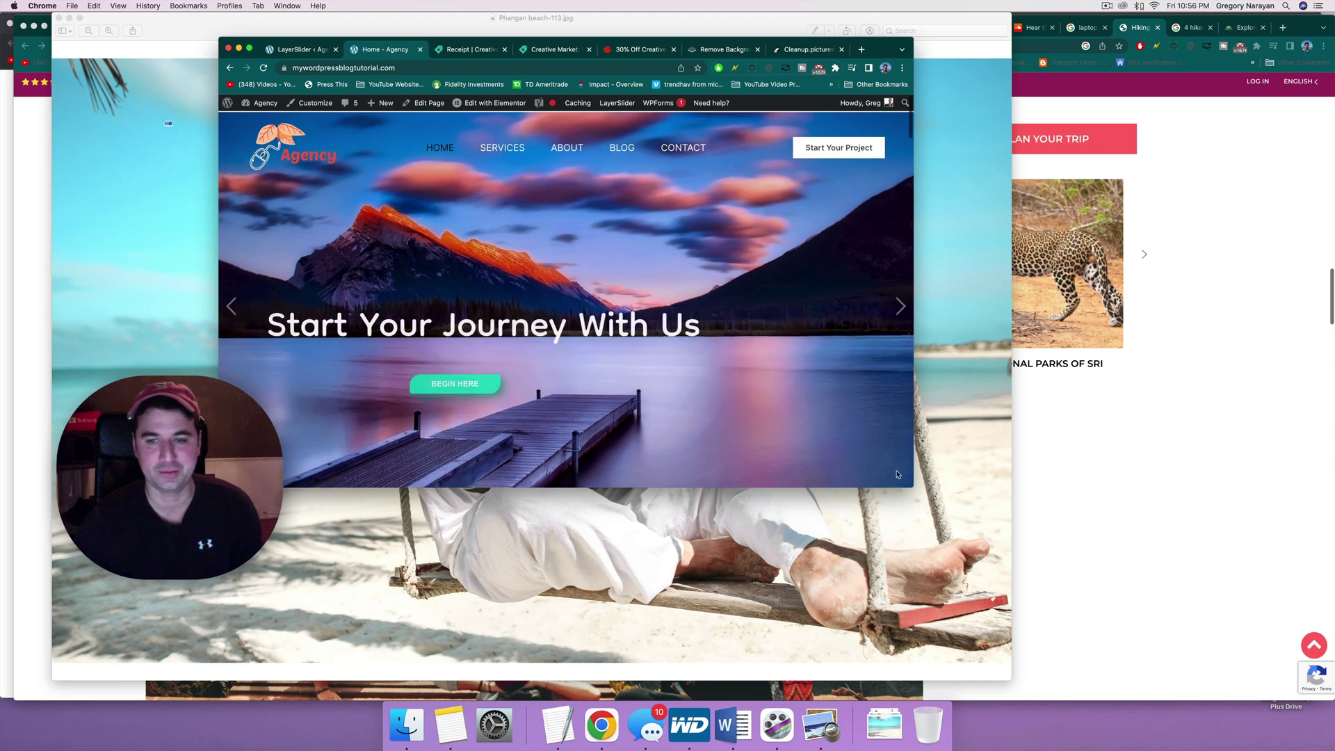
pyautogui.moveTo(909, 488); pyautogui.dragTo(876, 480)
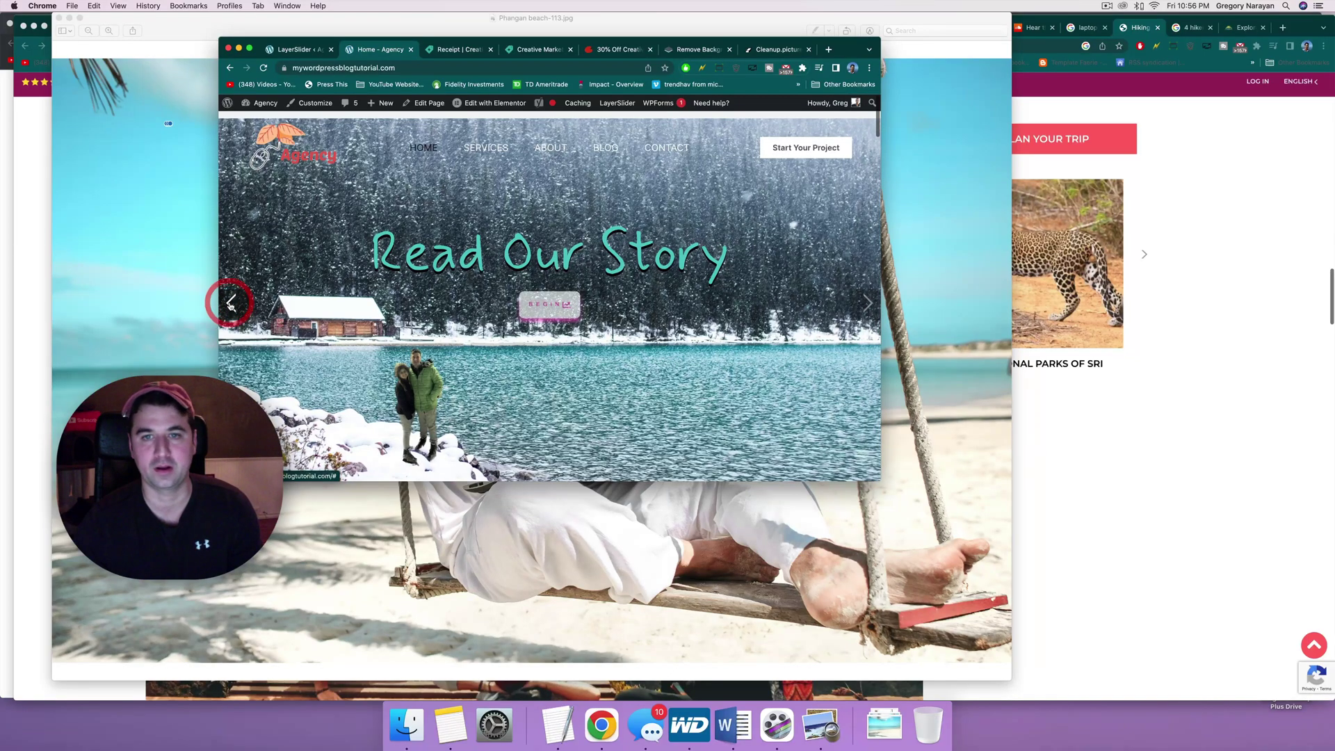
pyautogui.click(231, 305)
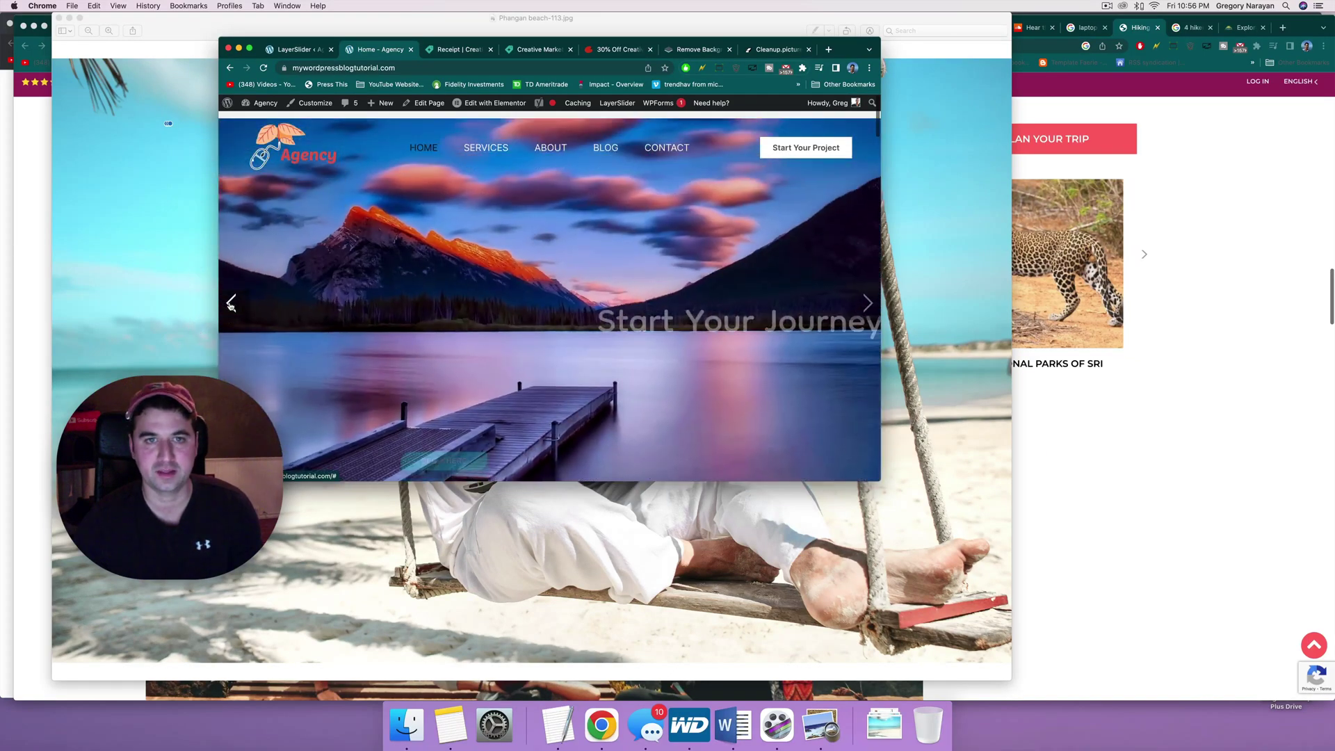
pyautogui.click(231, 304)
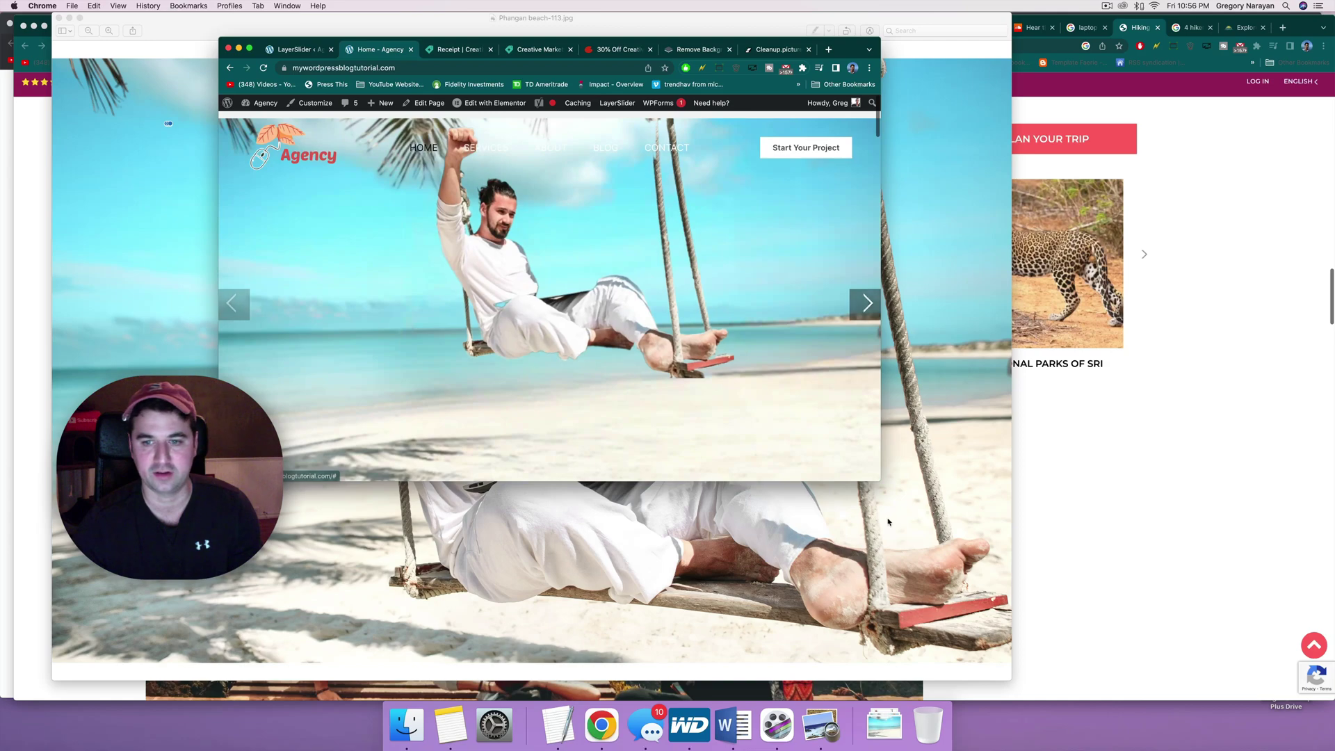
pyautogui.moveTo(877, 481); pyautogui.dragTo(918, 493)
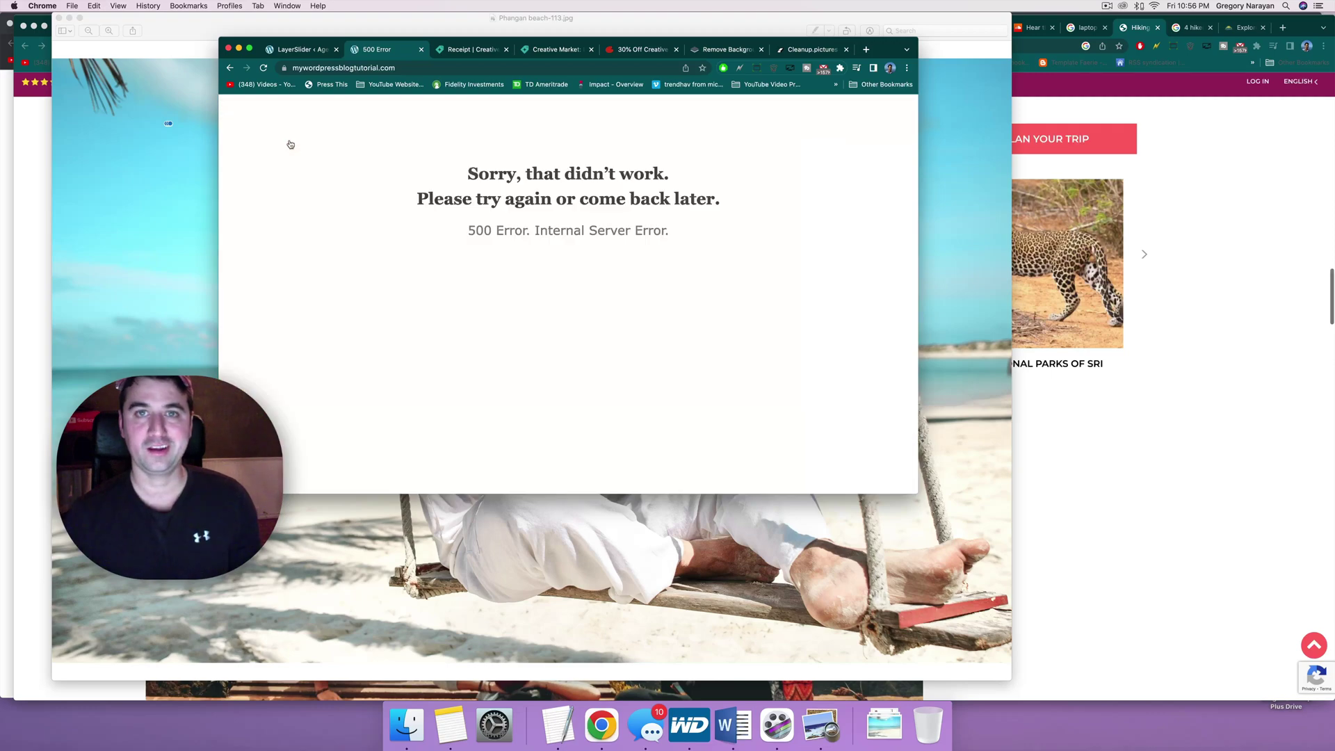